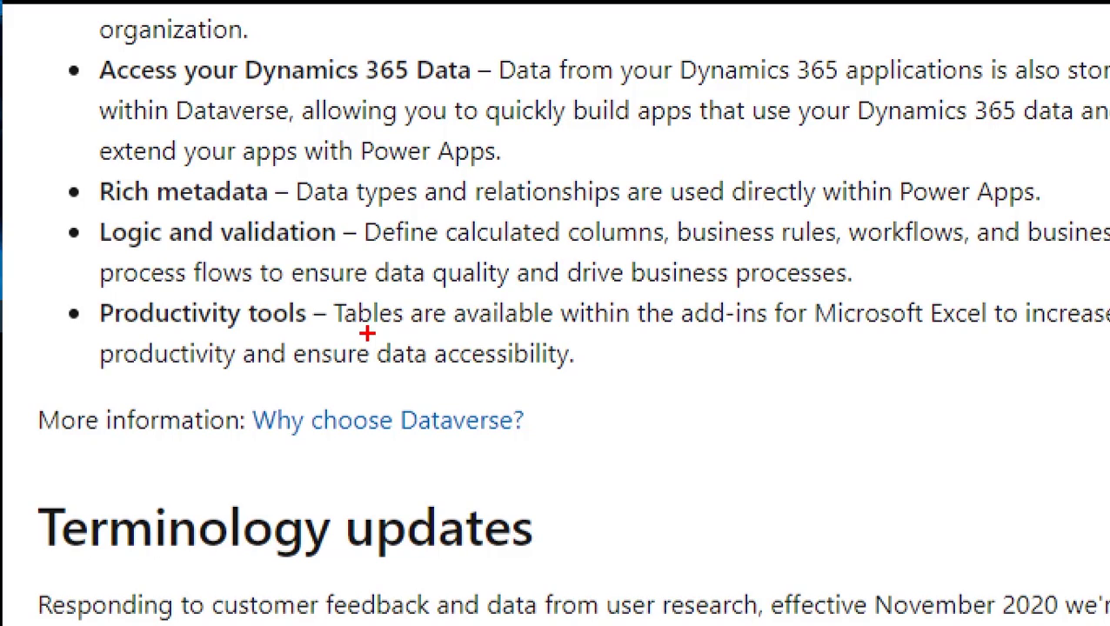
mouse_move(697, 342)
mouse_down()
mouse_move(1014, 338)
mouse_move(921, 261)
mouse_move(665, 282)
mouse_move(687, 341)
mouse_move(735, 344)
mouse_up()
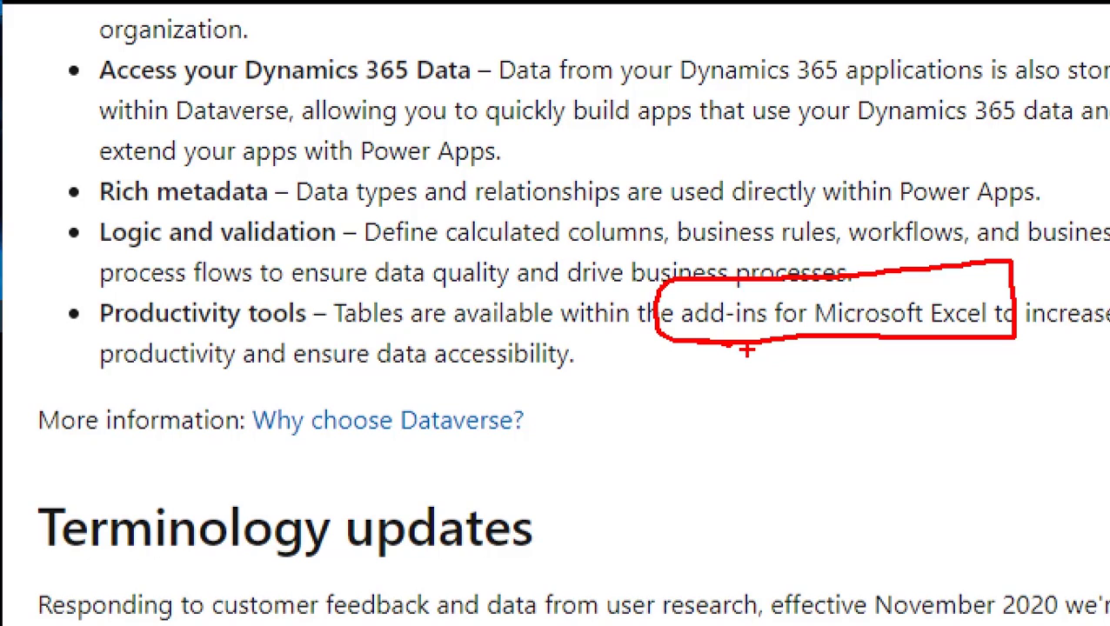
drag(843, 353, 866, 410)
mouse_move(840, 361)
mouse_down()
mouse_move(864, 360)
mouse_move(840, 378)
mouse_up()
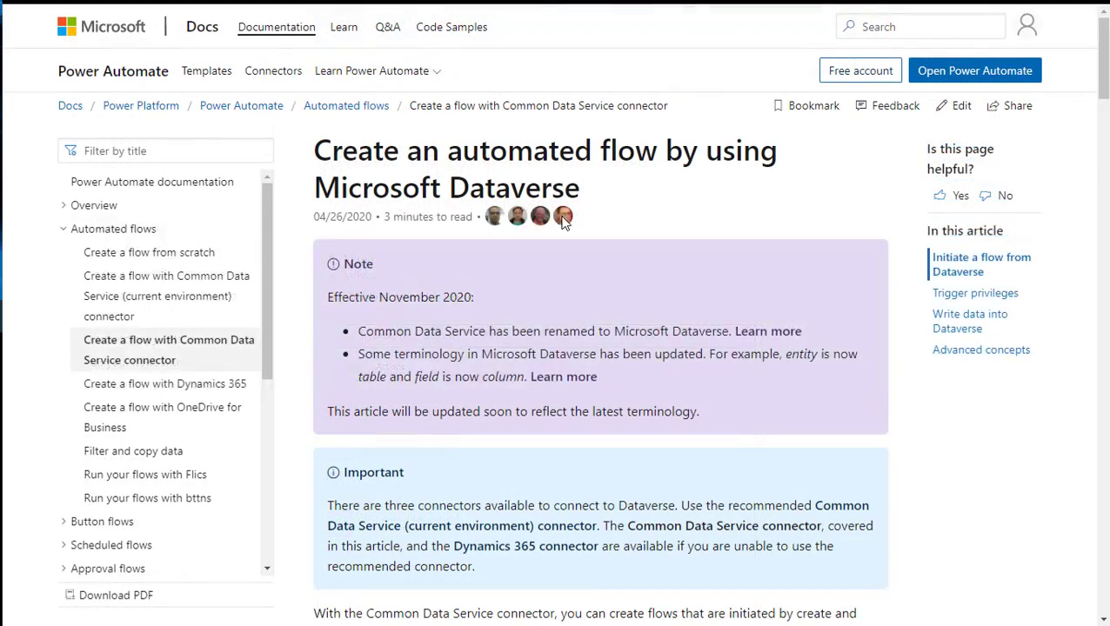
key(alt+Tab)
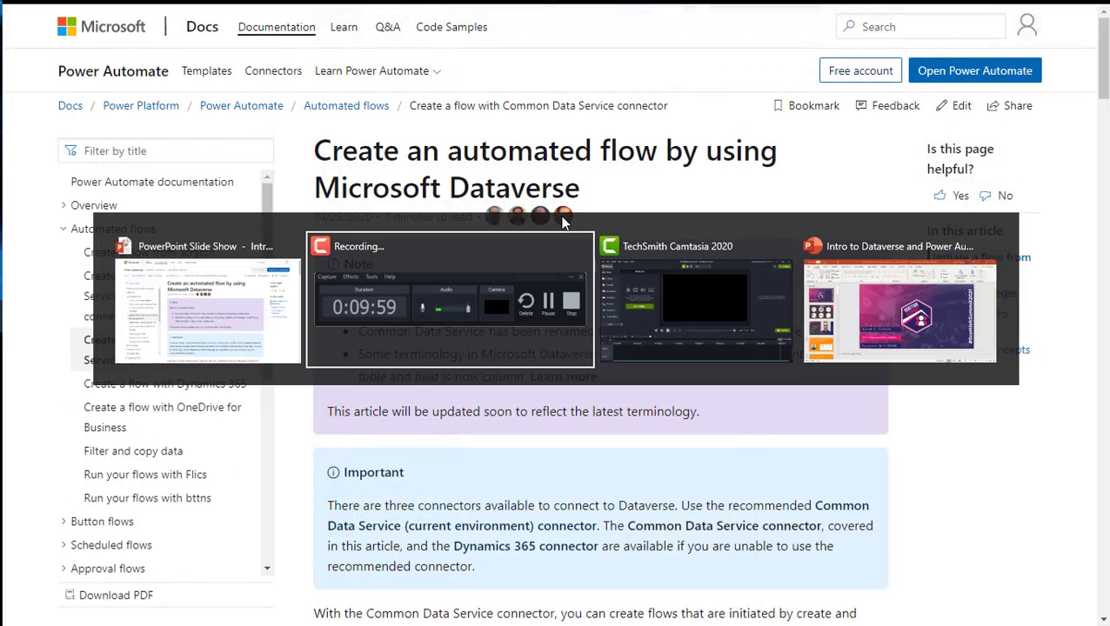
key(alt+shift+Tab)
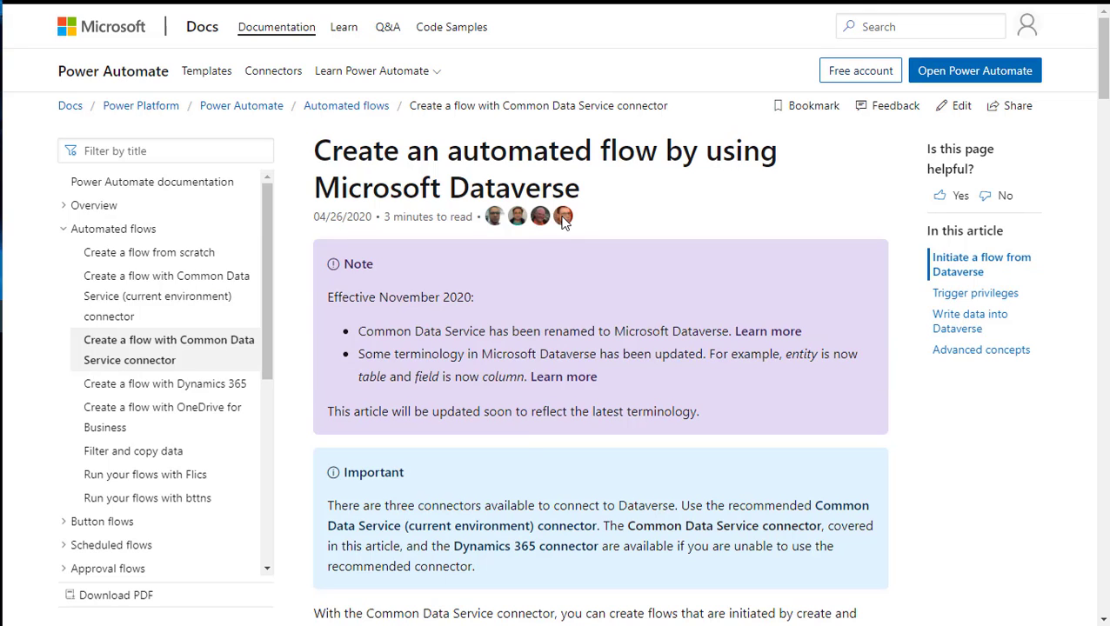
Open powerapps.microsoft.com in Microsoft Edge and sign in to Power Apps.
key(super)
text(edge)
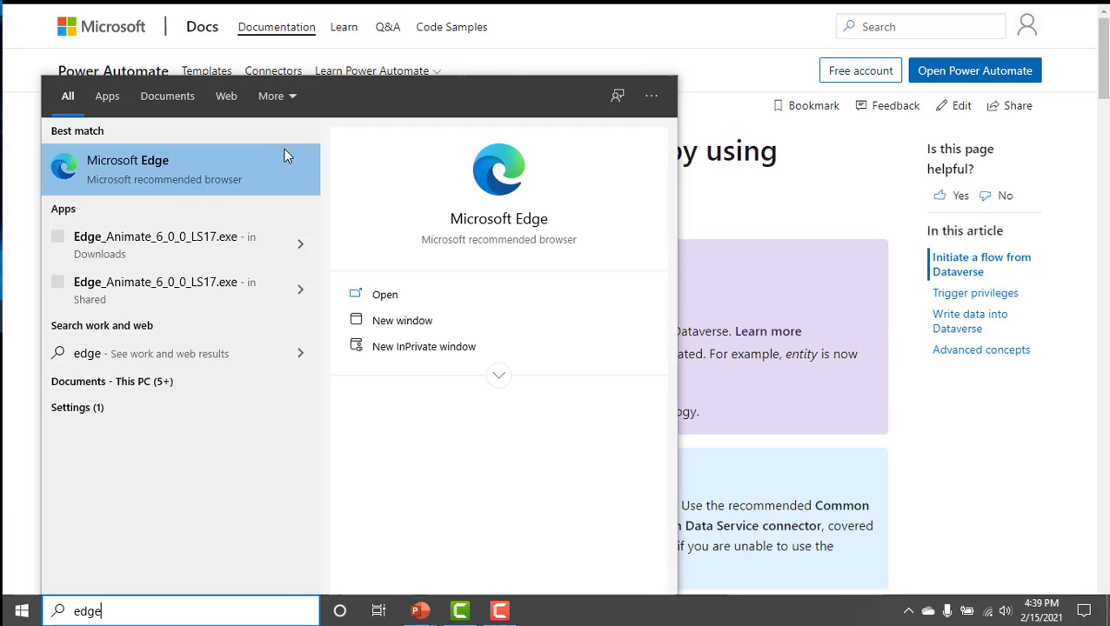
click(285, 153)
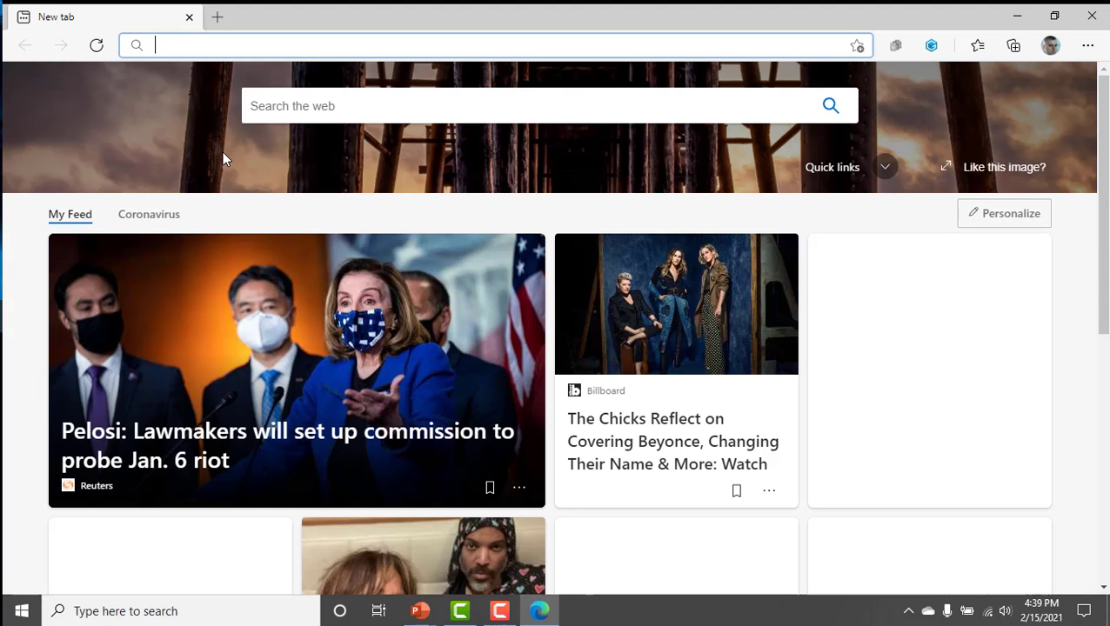
text(powerapps.mi)
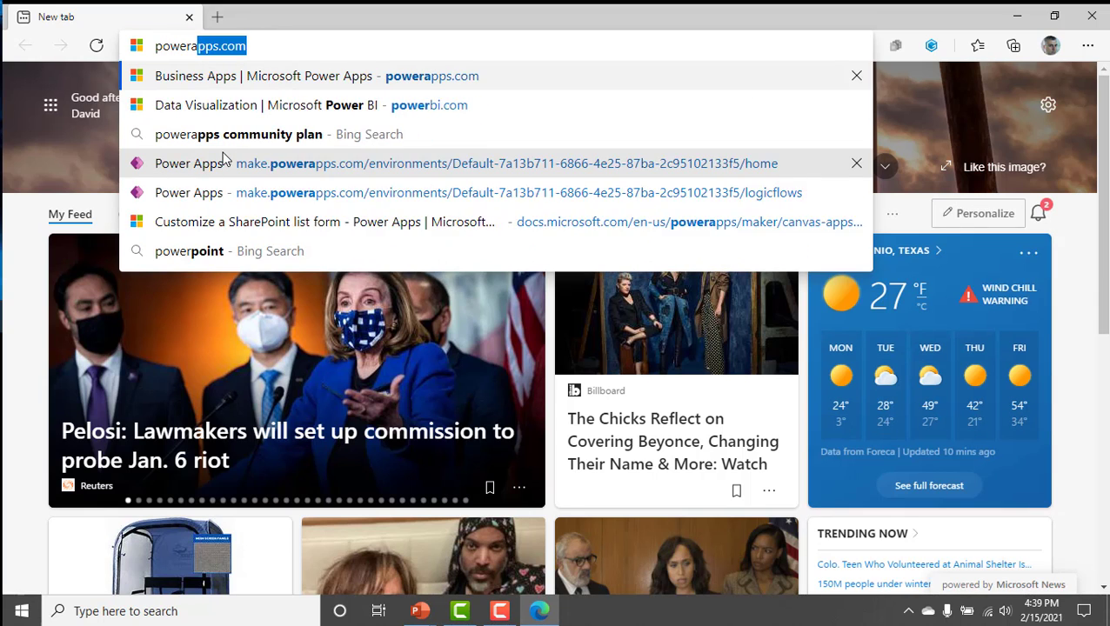
text(crosoft.com)
key(Return)
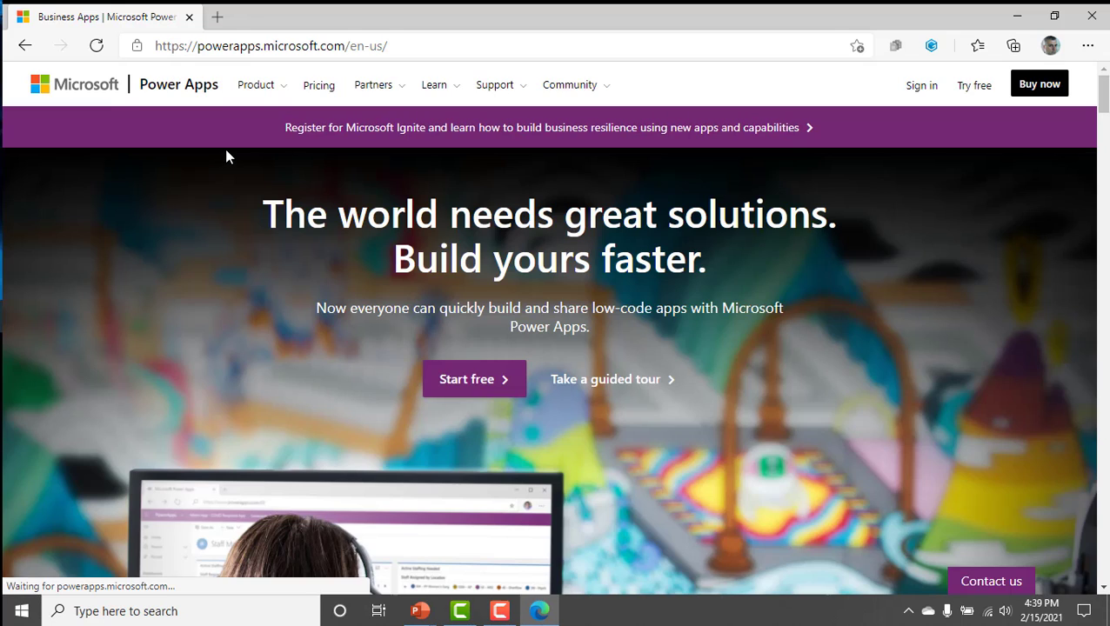
click(904, 92)
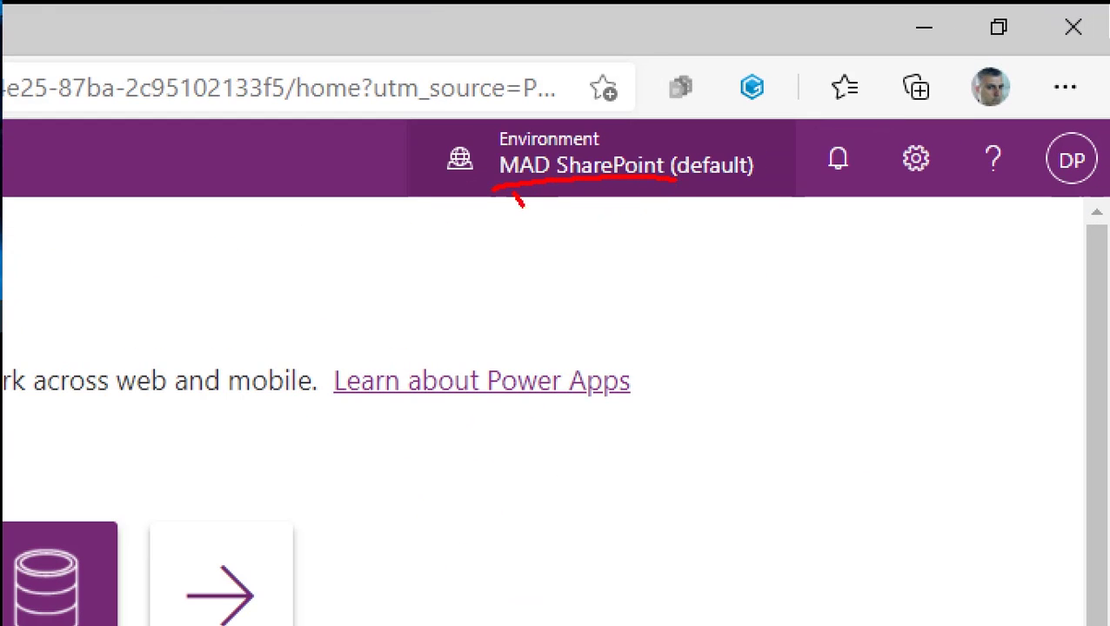
drag(589, 252, 653, 292)
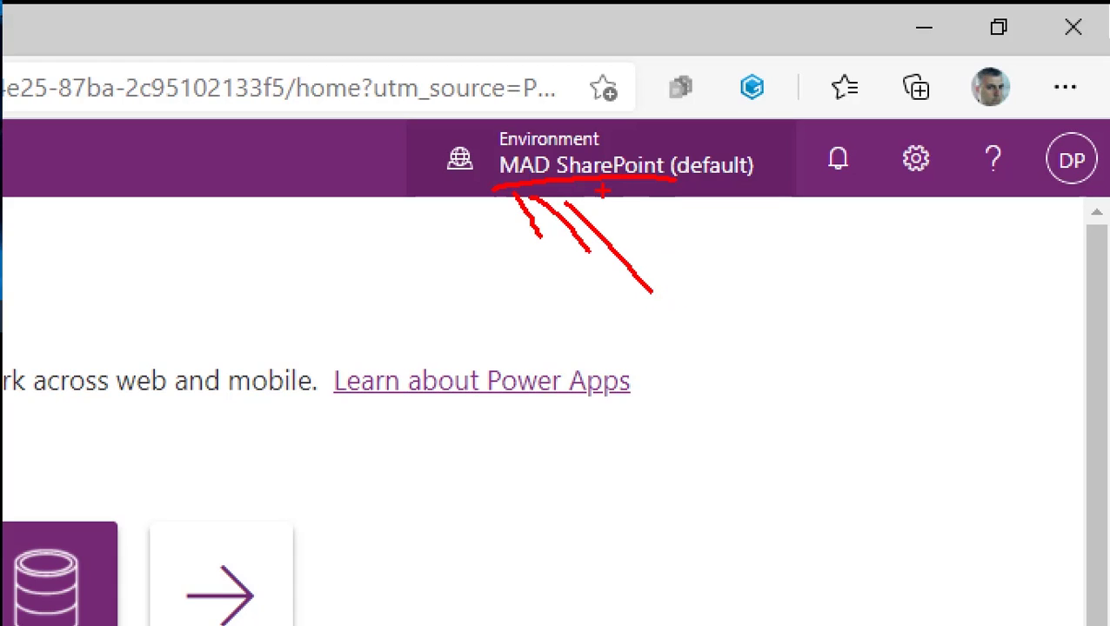
drag(603, 193, 506, 287)
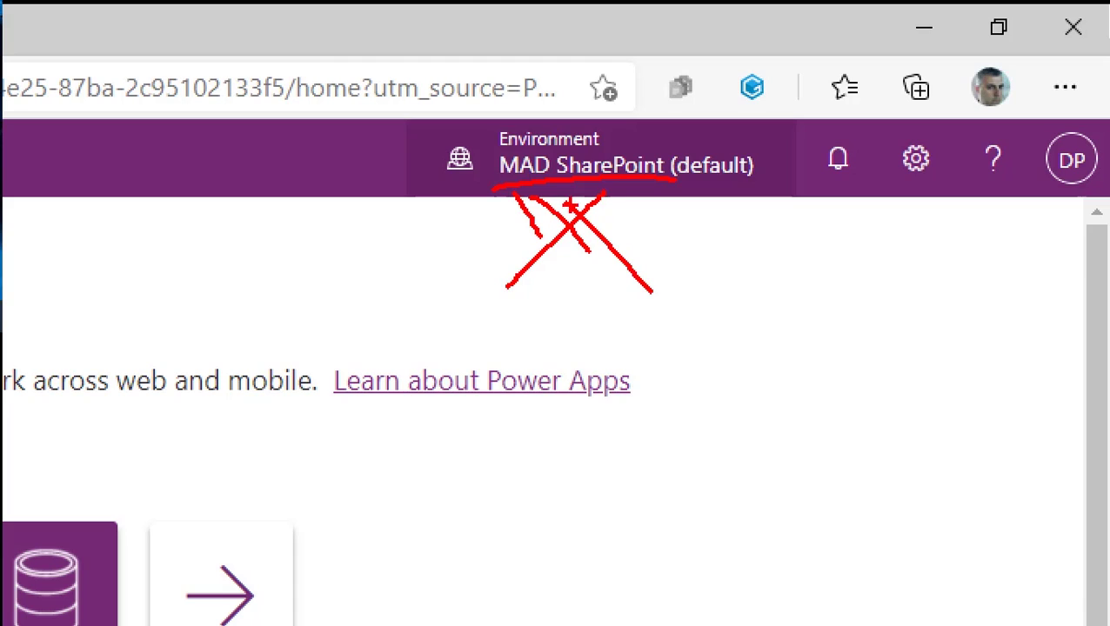
drag(604, 192, 618, 208)
mouse_move(580, 146)
mouse_down()
mouse_move(629, 140)
mouse_move(572, 170)
mouse_move(598, 147)
mouse_up()
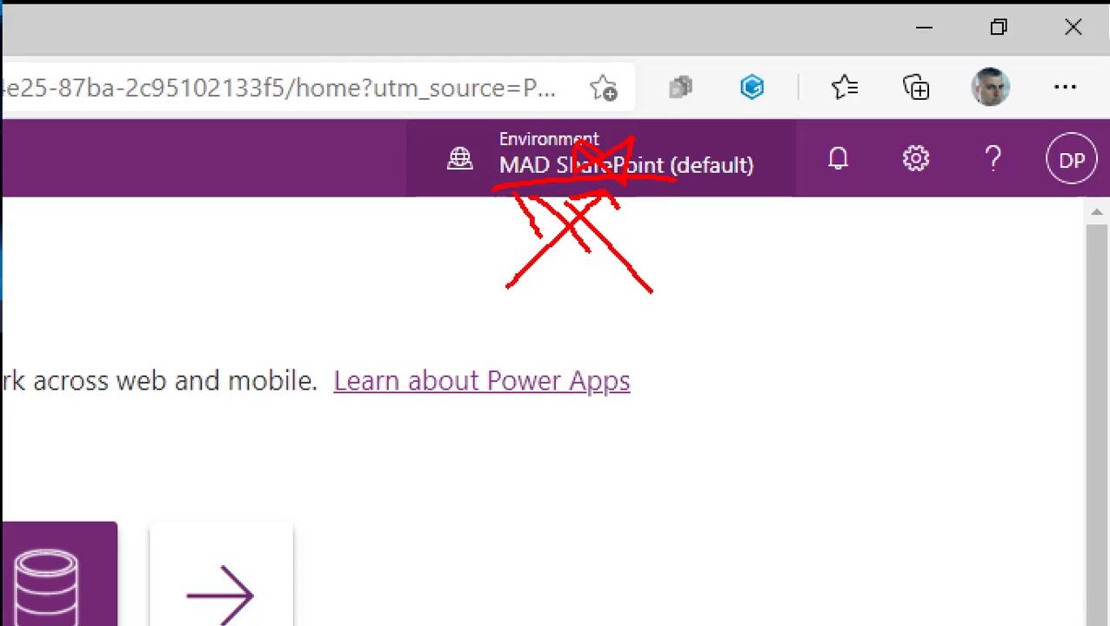
key(Escape)
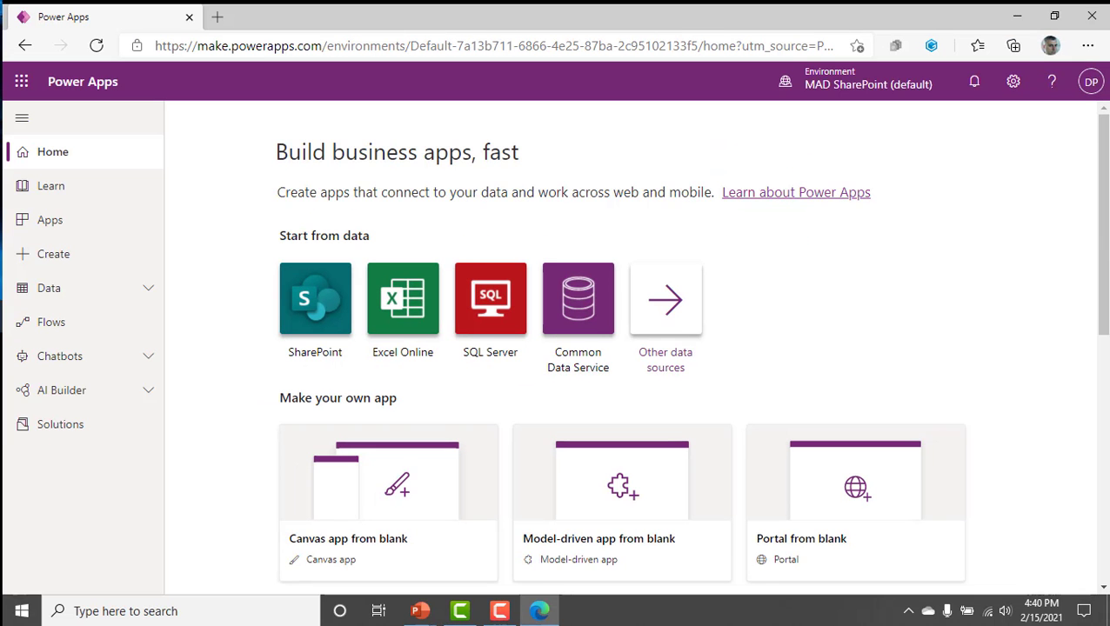
View the details of the signed-in account, then close them.
click(1087, 84)
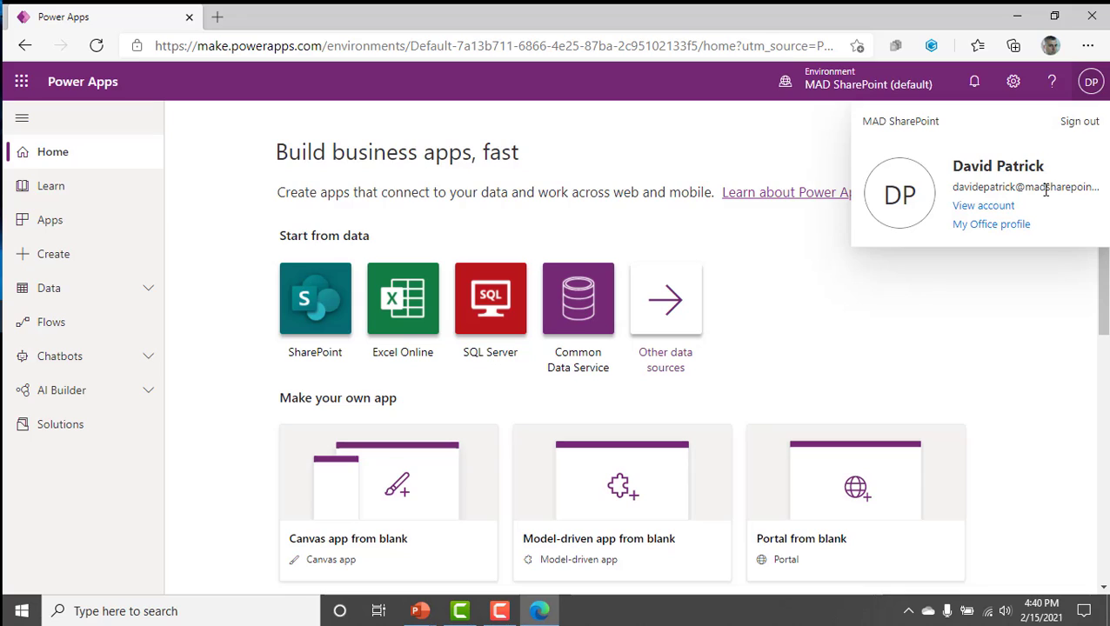
click(780, 142)
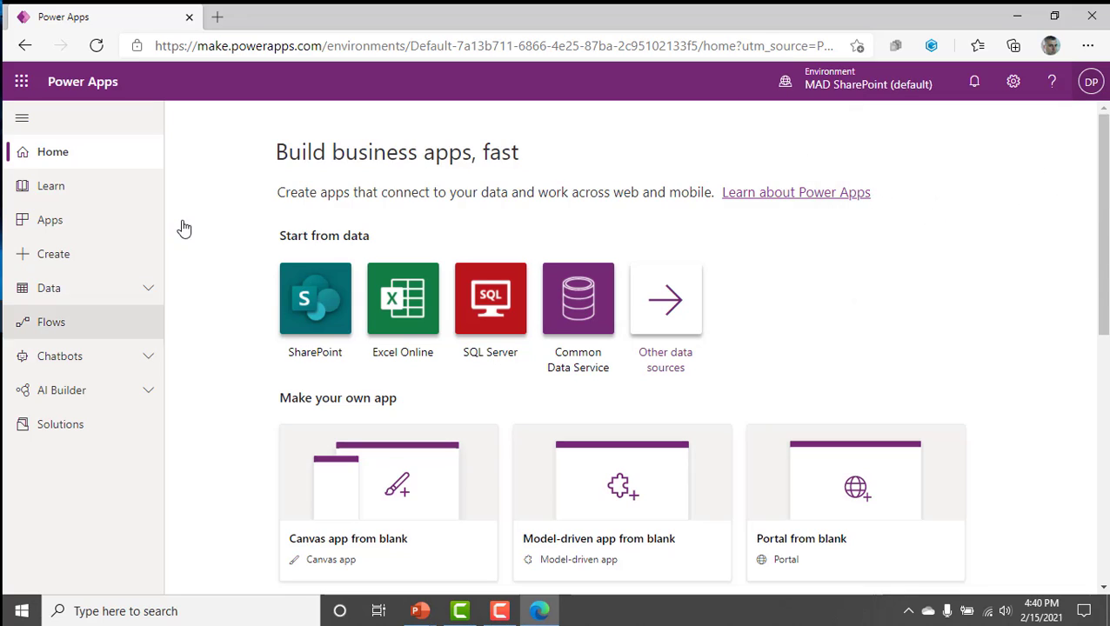
Open the list of Dataverse tables in the default environment and look through the available standard tables.
click(139, 291)
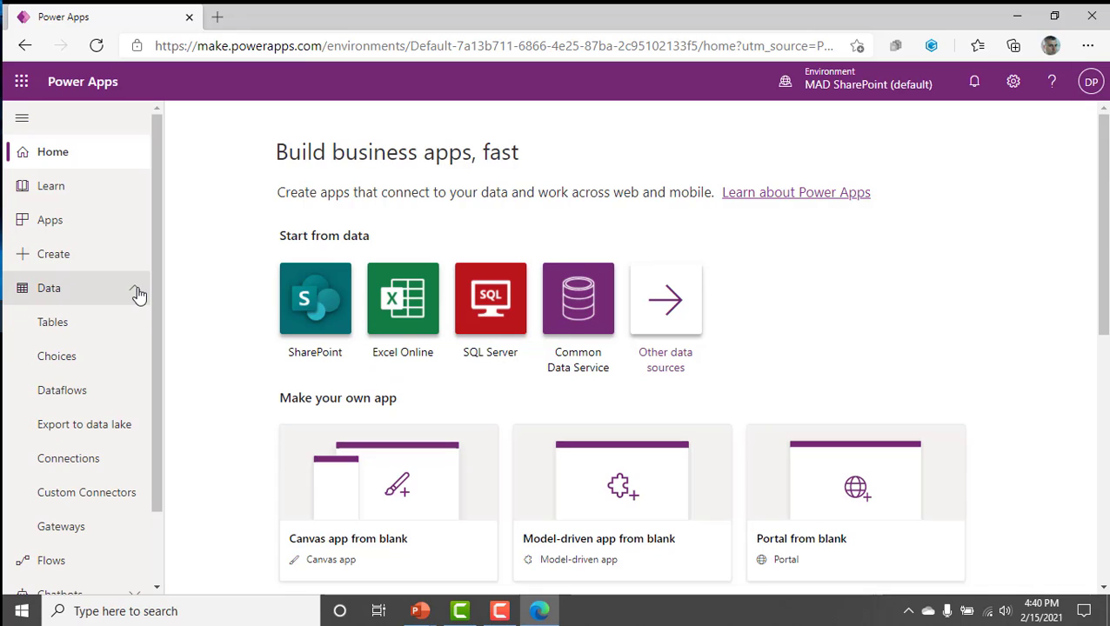
click(76, 324)
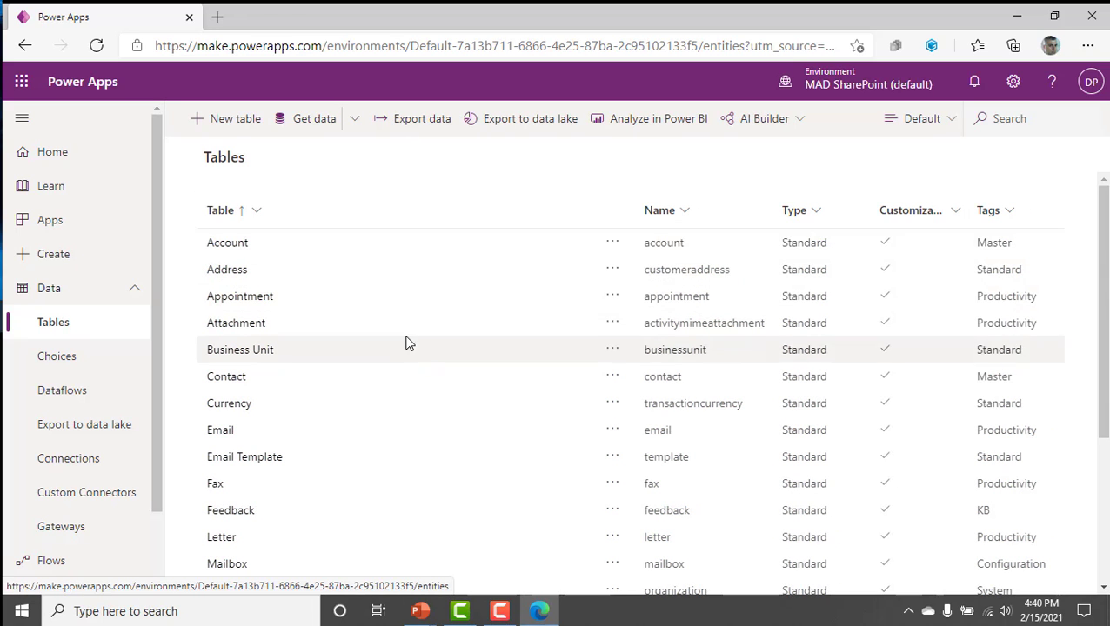
scroll(405, 344, down, 3)
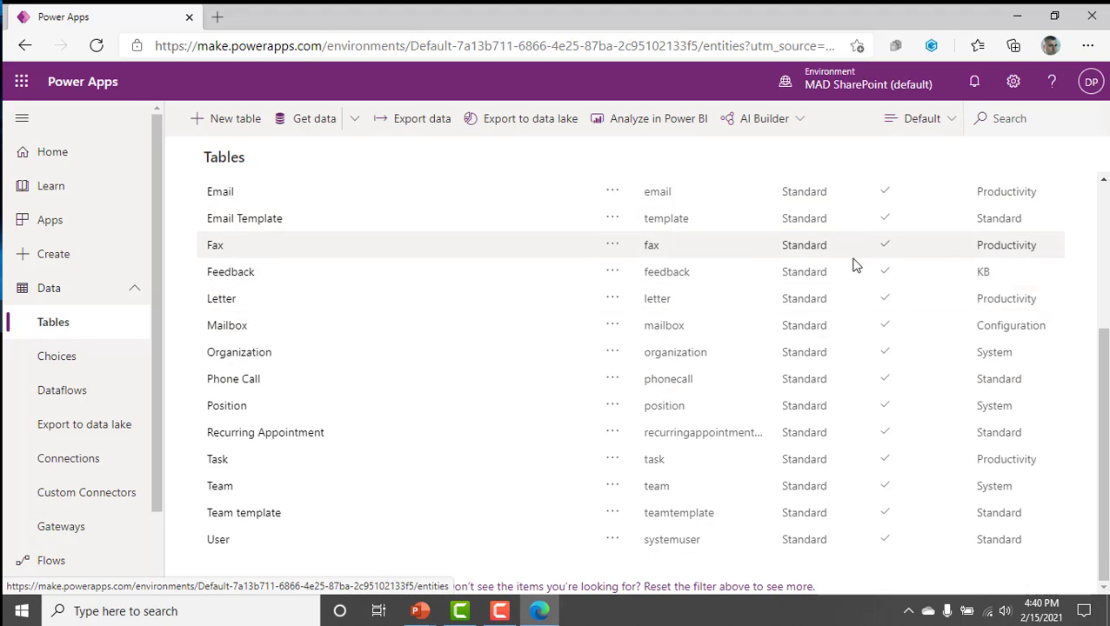
scroll(852, 270, up, 3)
scroll(850, 287, down, 3)
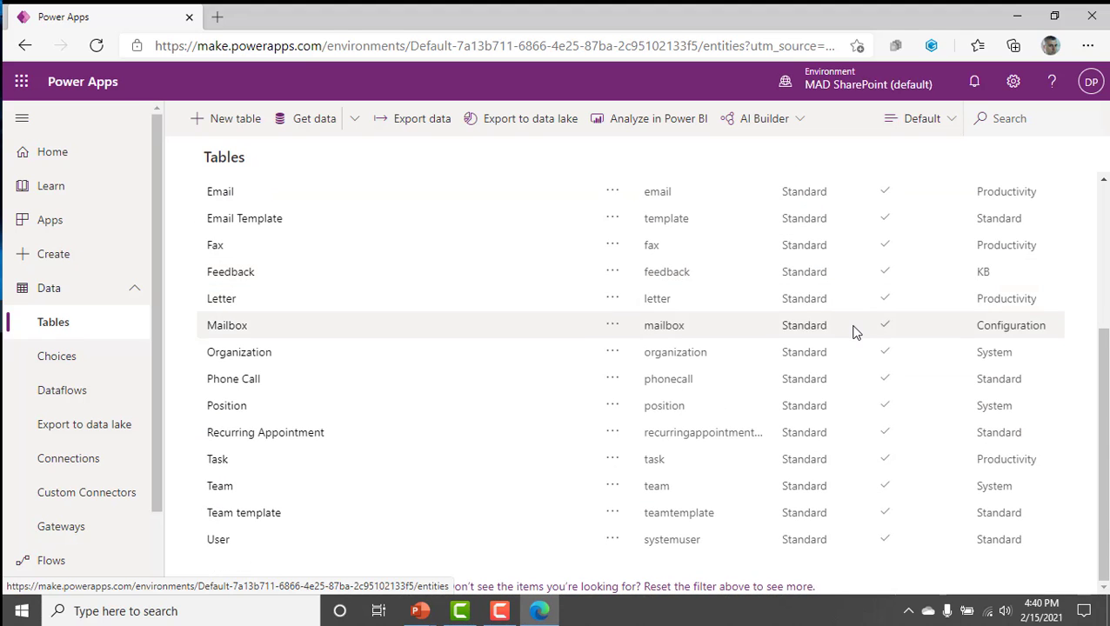
scroll(855, 330, up, 3)
scroll(854, 331, down, 3)
scroll(854, 330, up, 3)
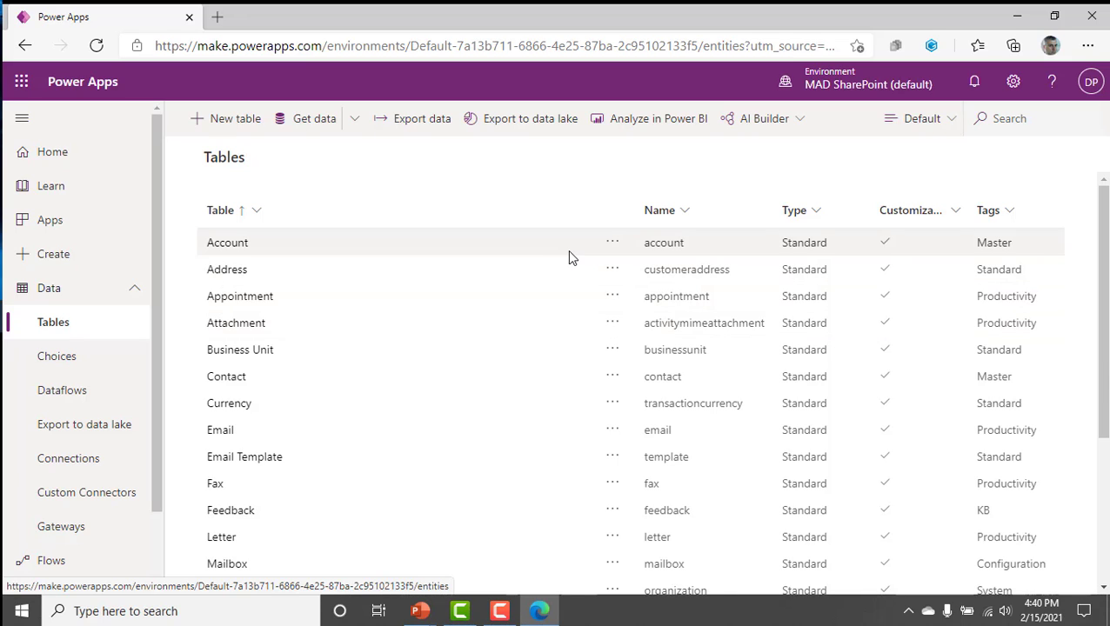
Open the Account table and look through its relationships, business rules, views, forms, dashboards, charts, keys and data.
click(230, 246)
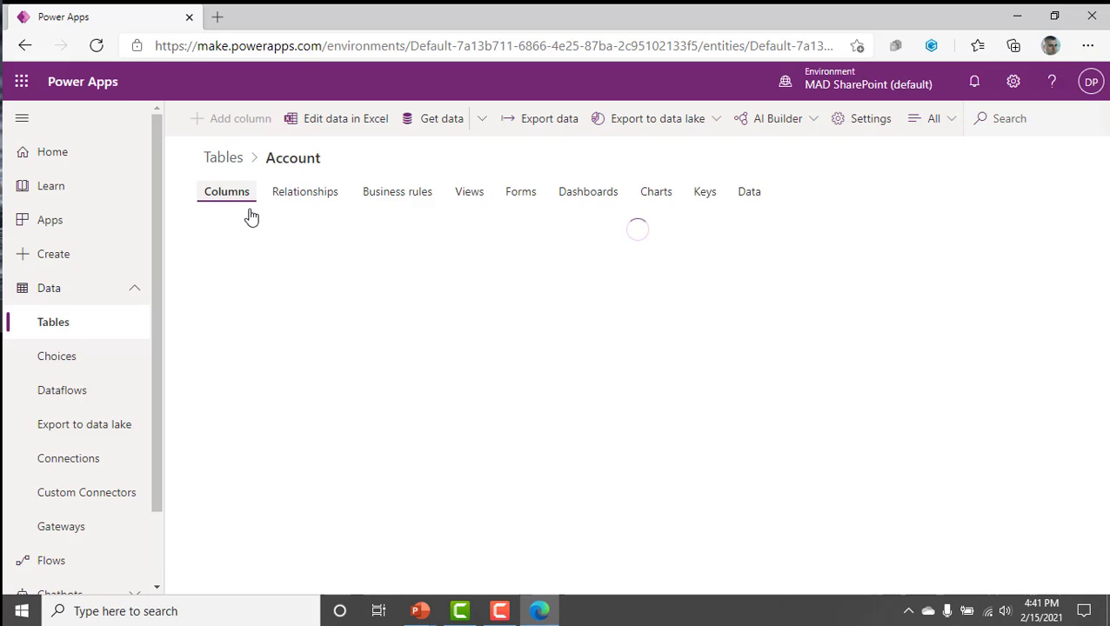
click(323, 198)
click(425, 209)
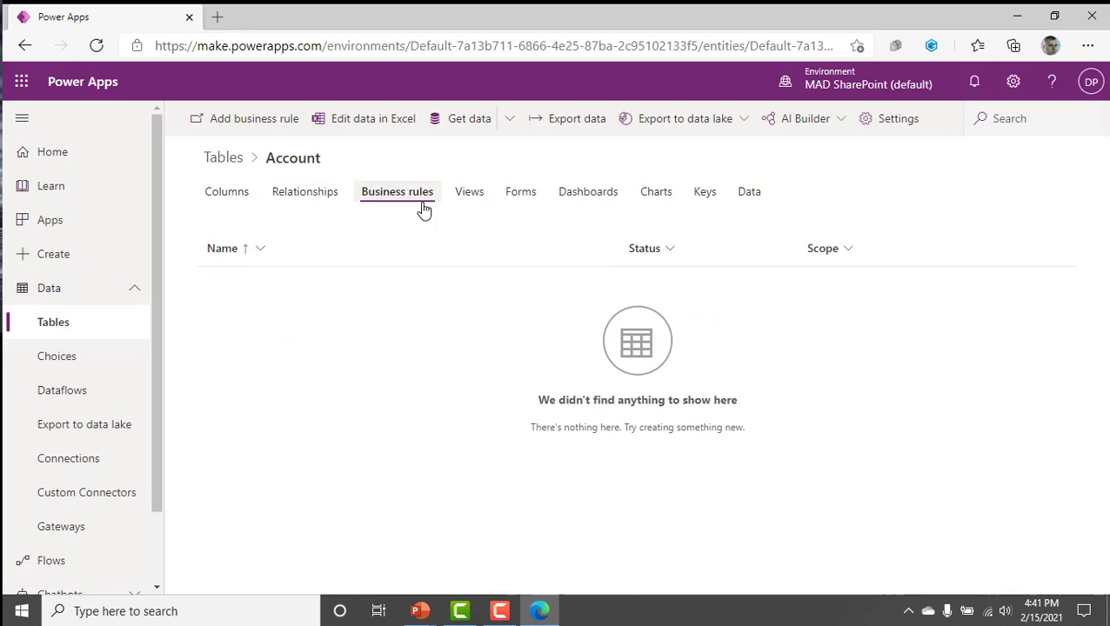
click(466, 200)
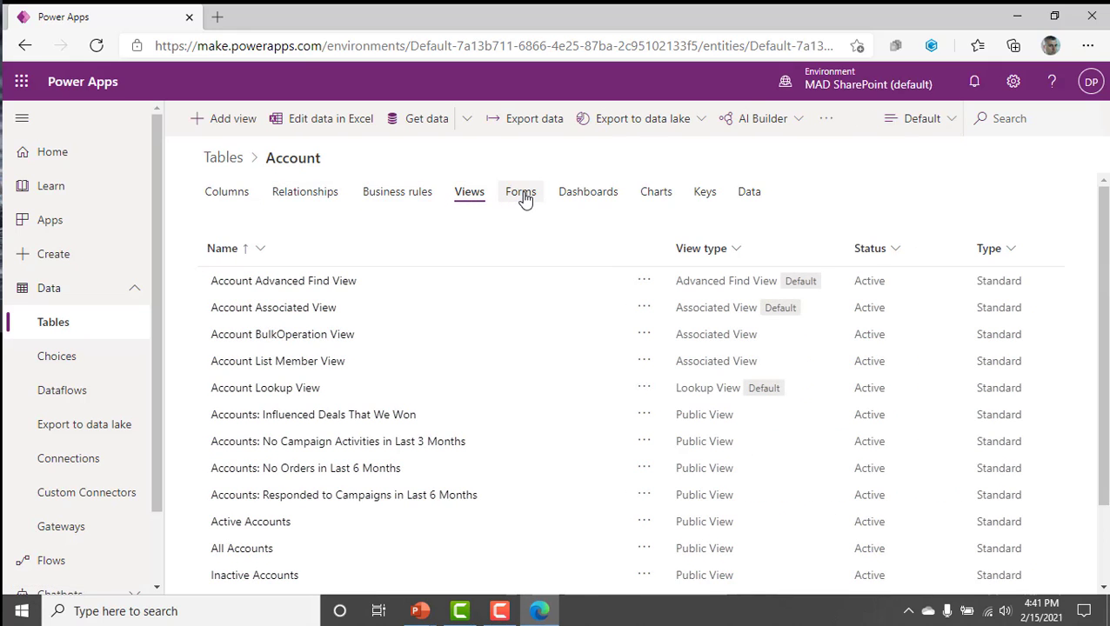
click(525, 200)
click(589, 200)
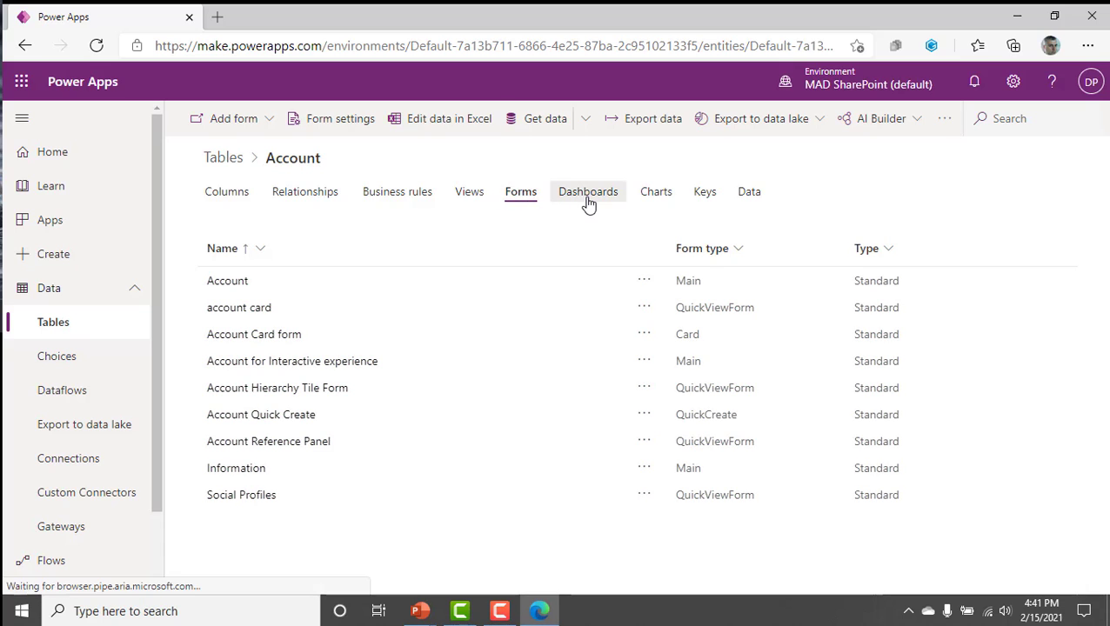
click(666, 198)
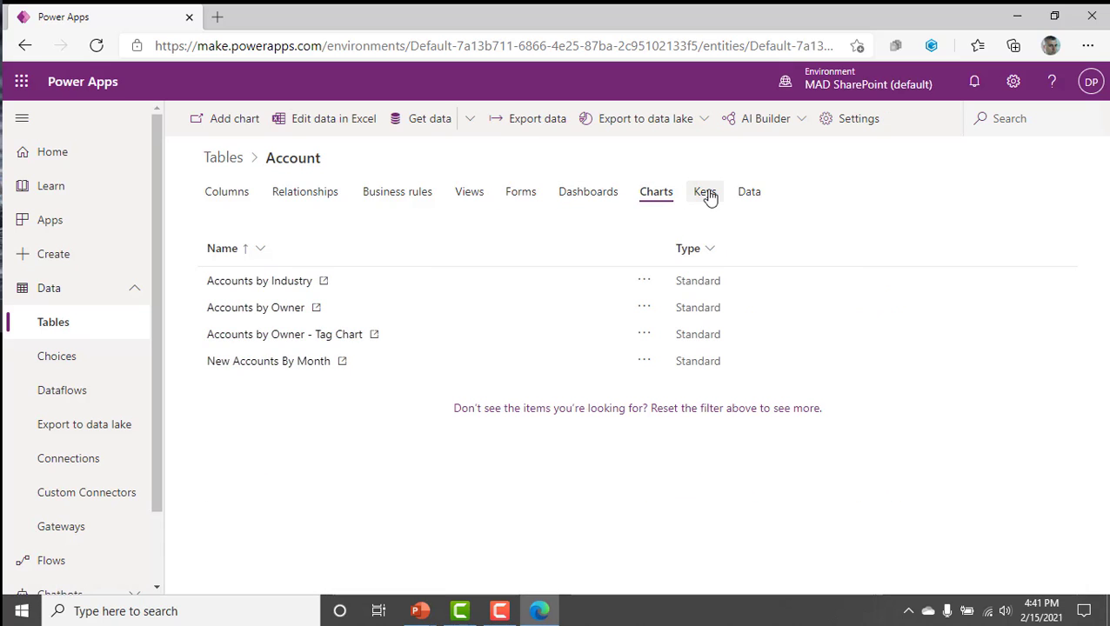
click(707, 197)
click(745, 200)
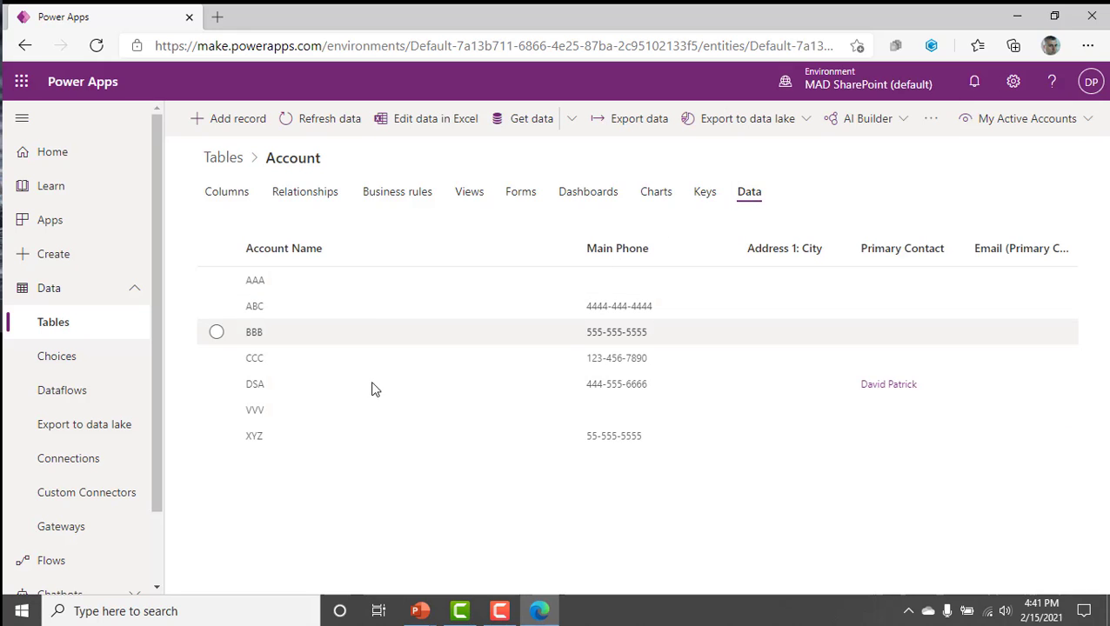
click(376, 408)
click(374, 385)
click(370, 358)
click(365, 331)
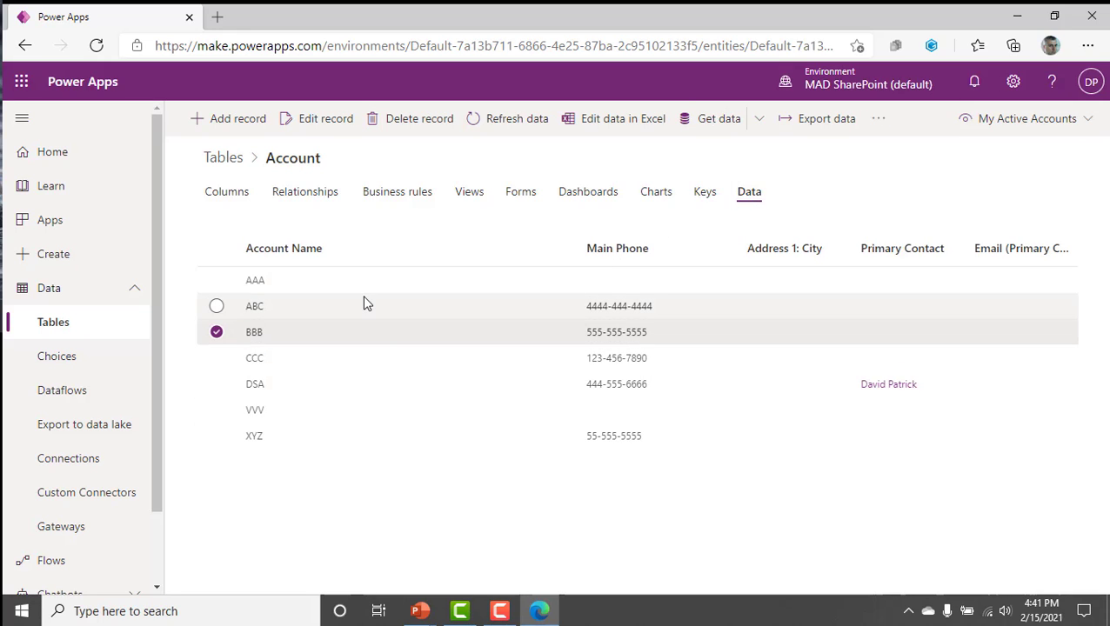
click(366, 357)
click(387, 409)
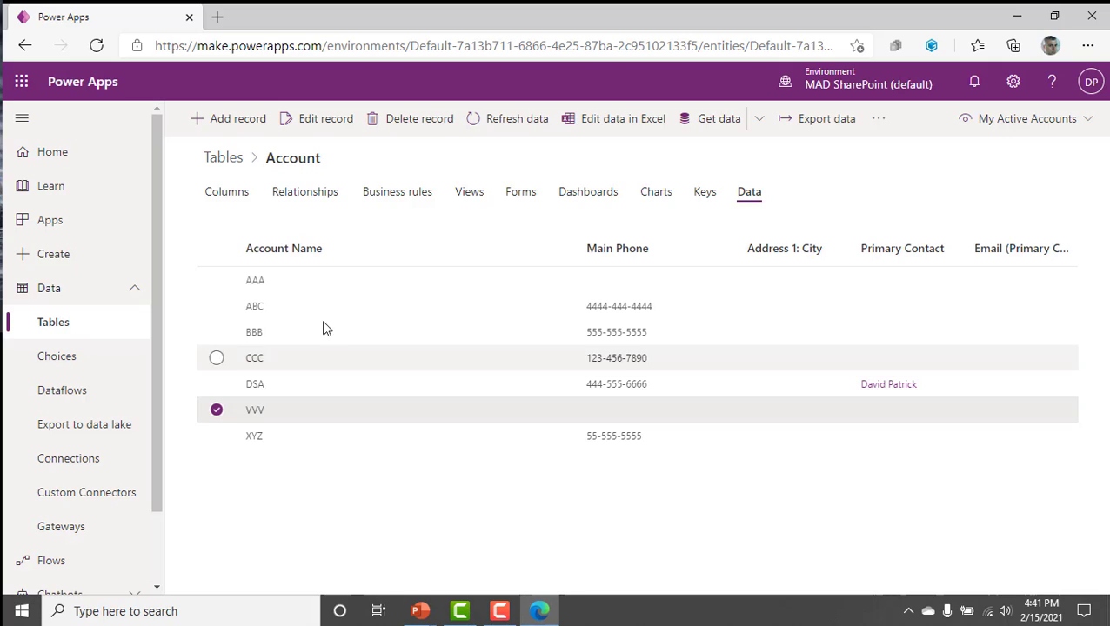
Add a new record to the Account table with the account name ZZZ, and save and close it.
click(217, 119)
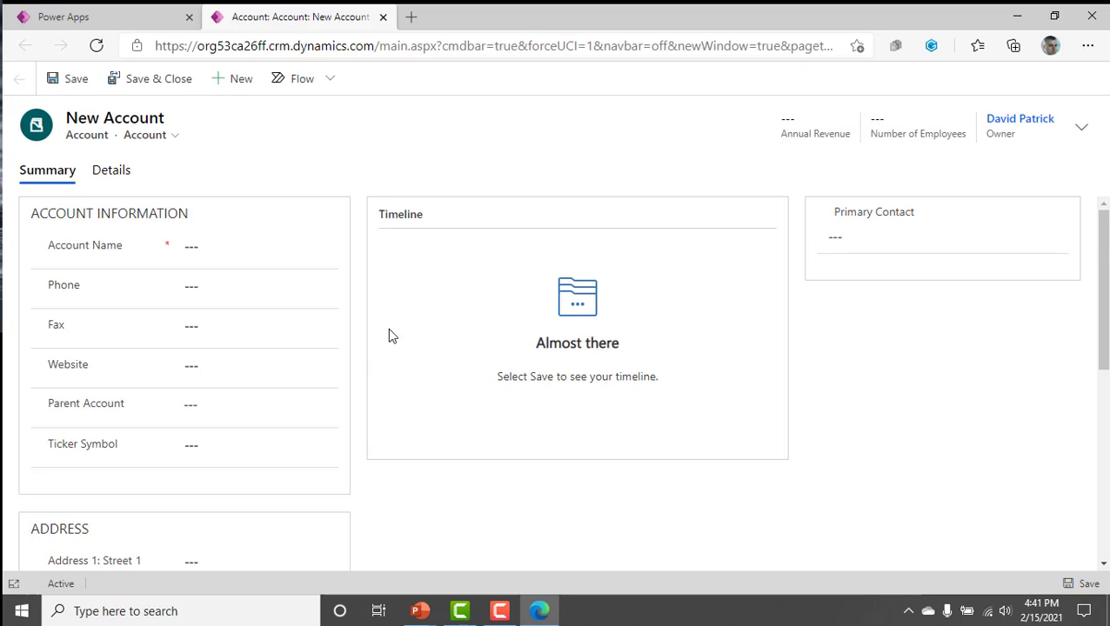
click(243, 254)
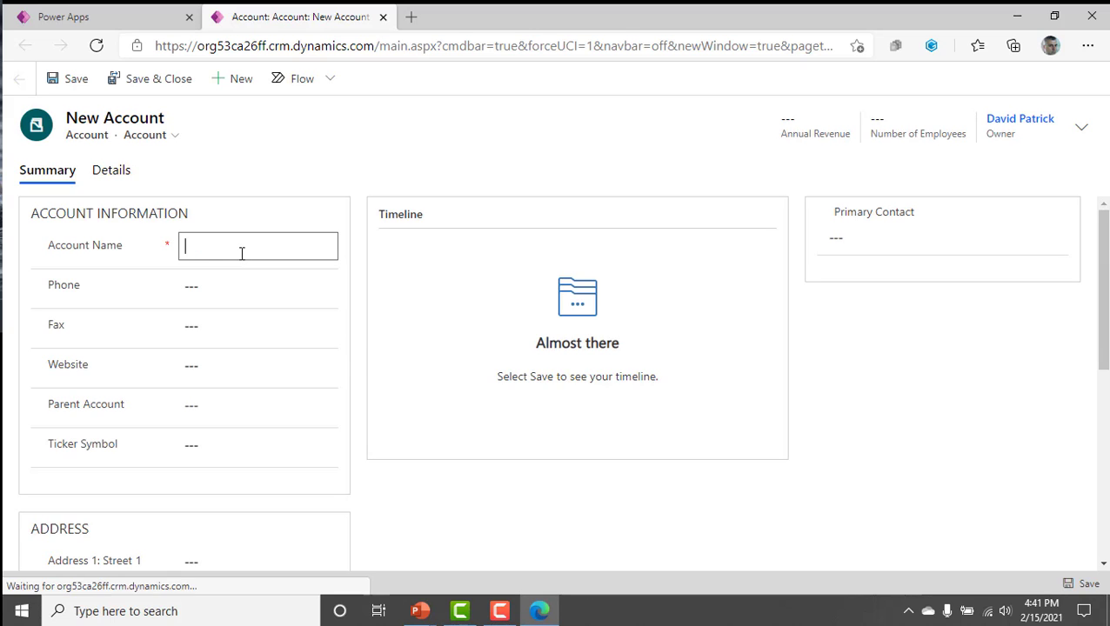
text(ZZZ)
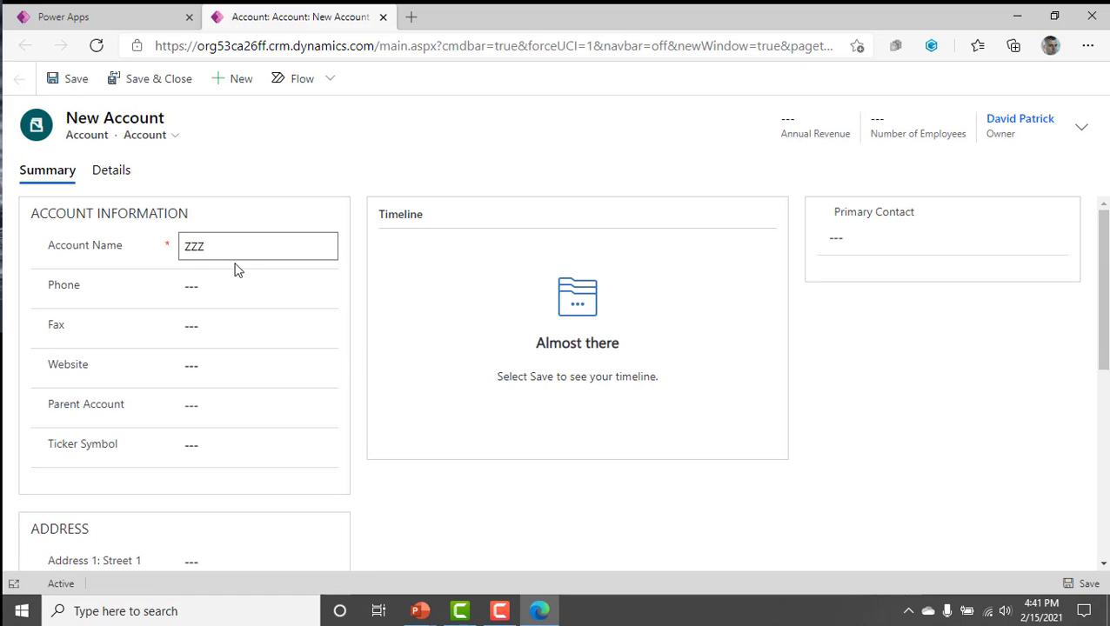
click(235, 286)
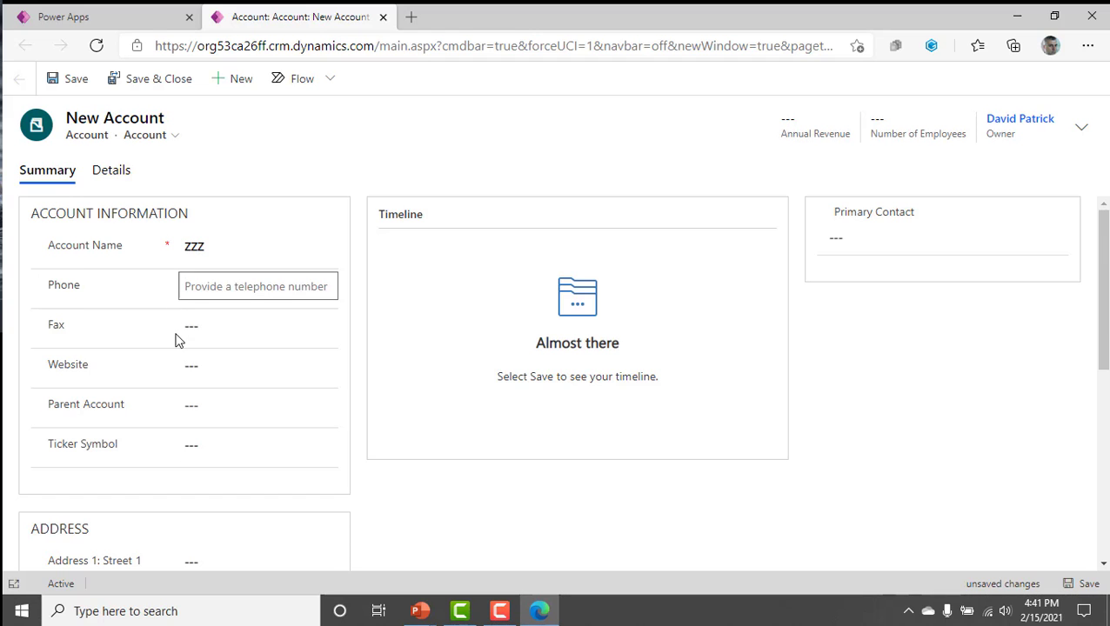
scroll(175, 339, down, 2)
scroll(181, 372, down, 2)
scroll(184, 379, up, 4)
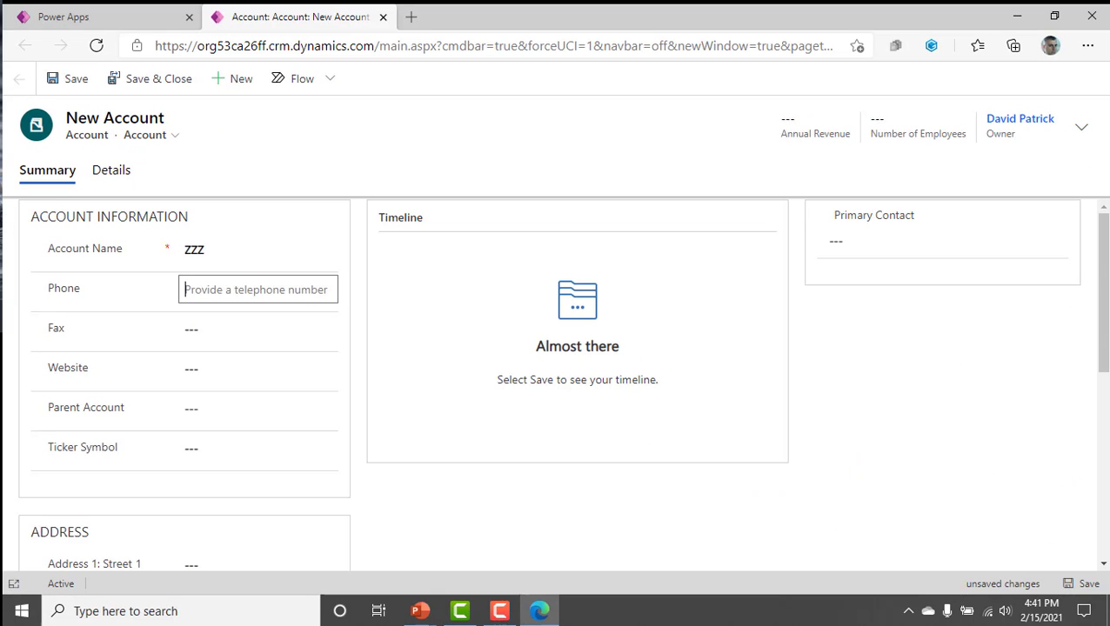
click(121, 81)
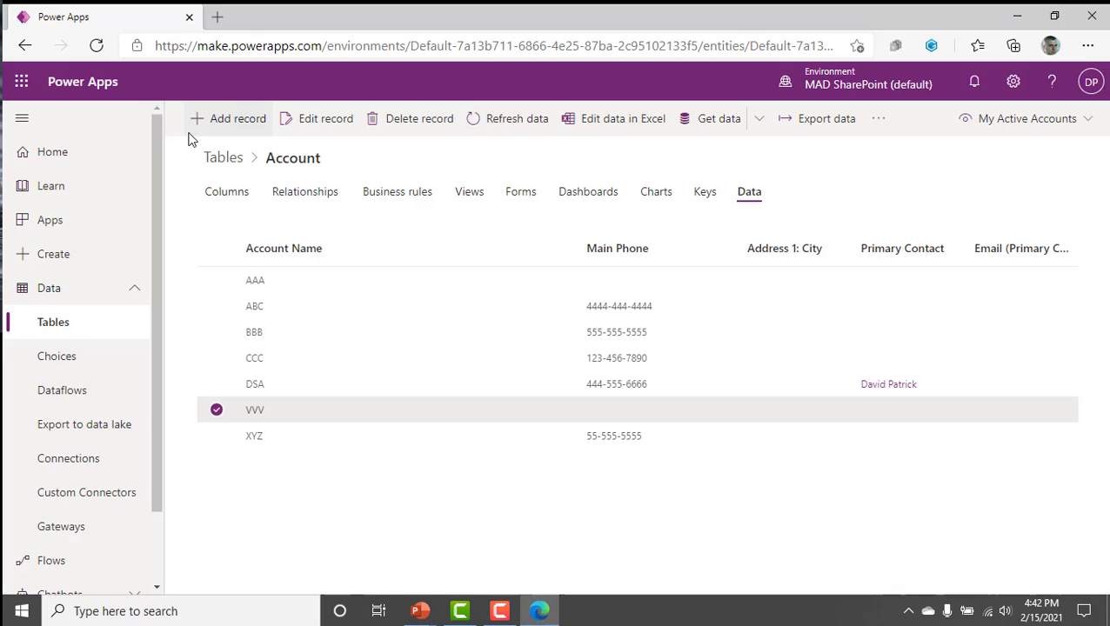
click(308, 289)
click(300, 334)
click(304, 358)
click(313, 421)
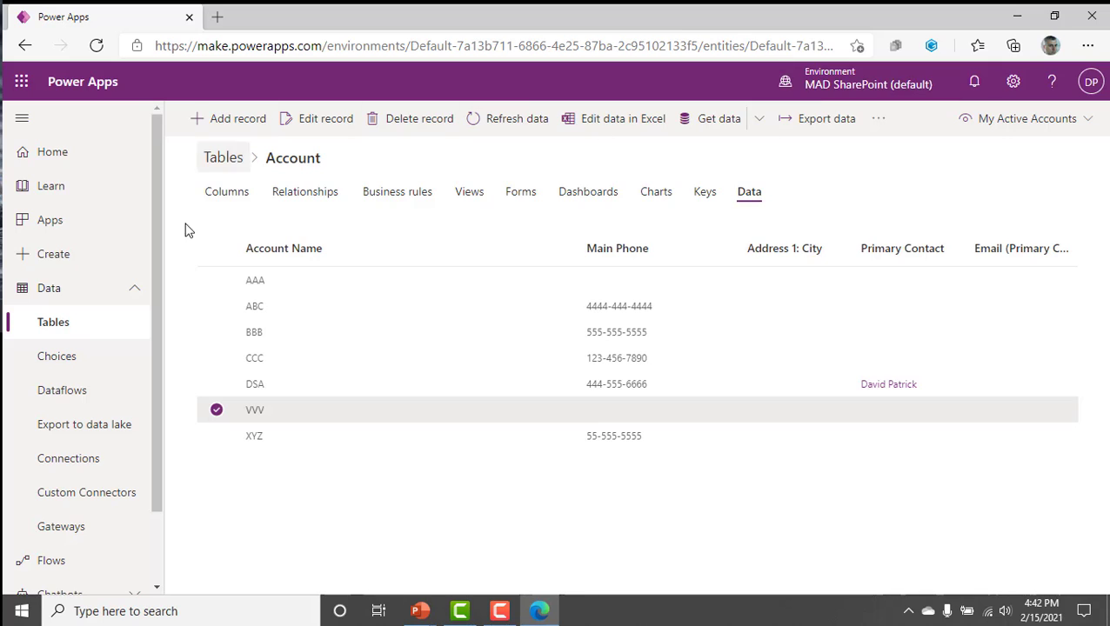
Switch from the MAD SharePoint (default) environment to the personal, individual environment.
click(848, 95)
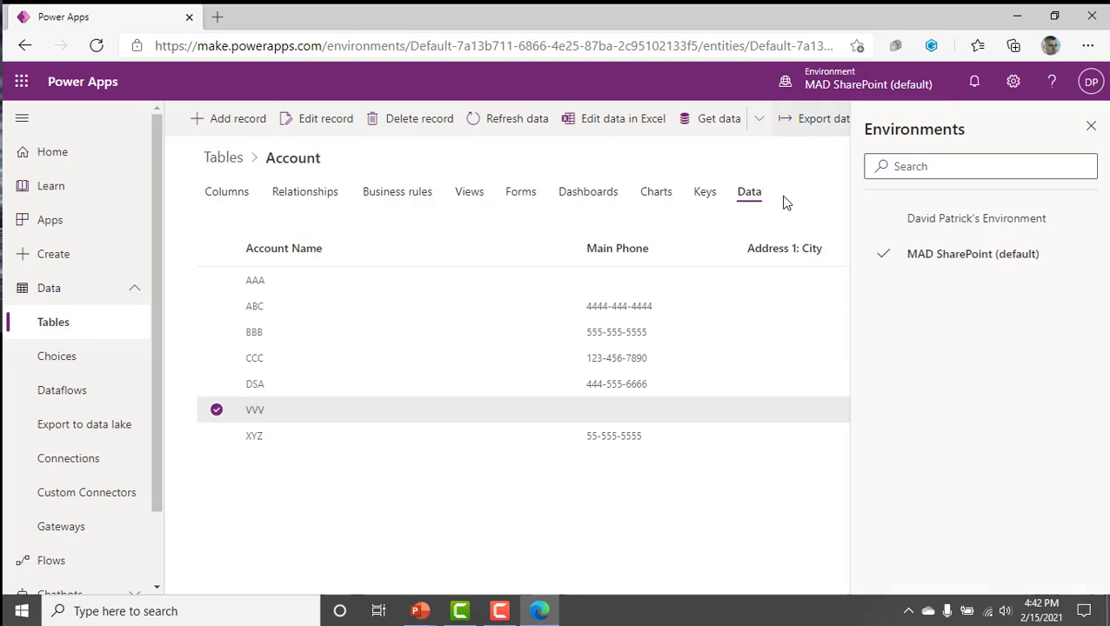
click(495, 338)
click(483, 360)
click(482, 409)
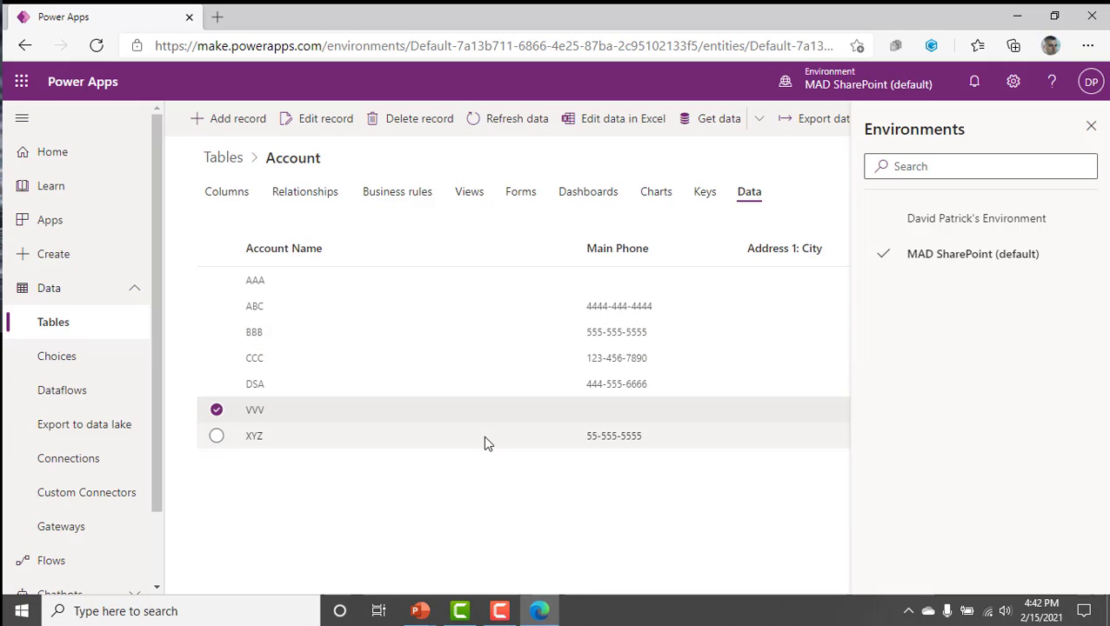
click(451, 338)
click(447, 314)
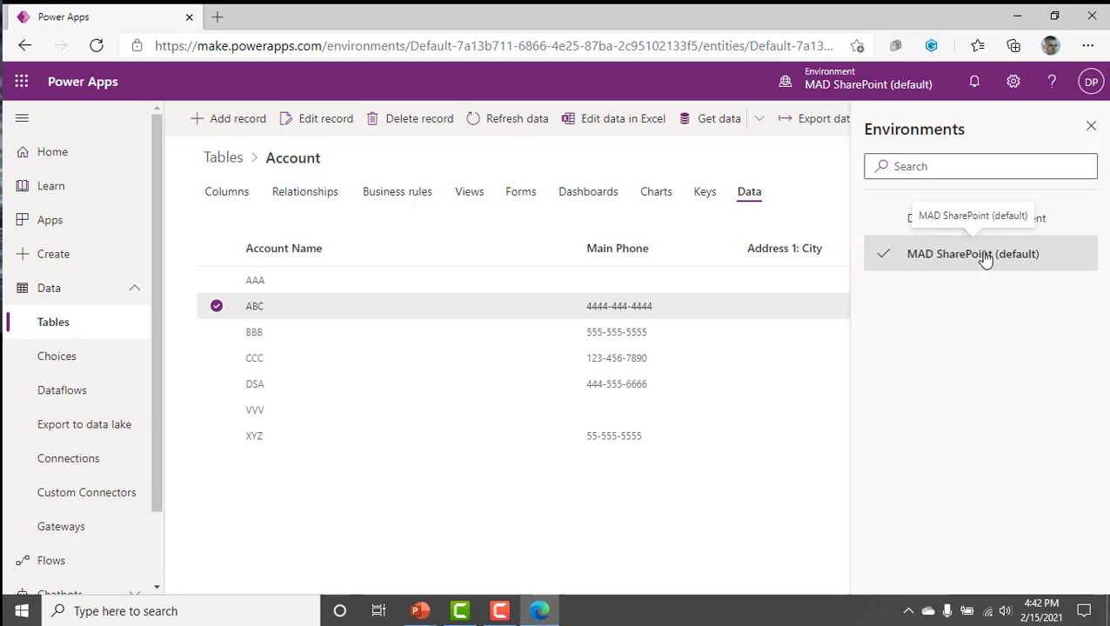
click(1039, 224)
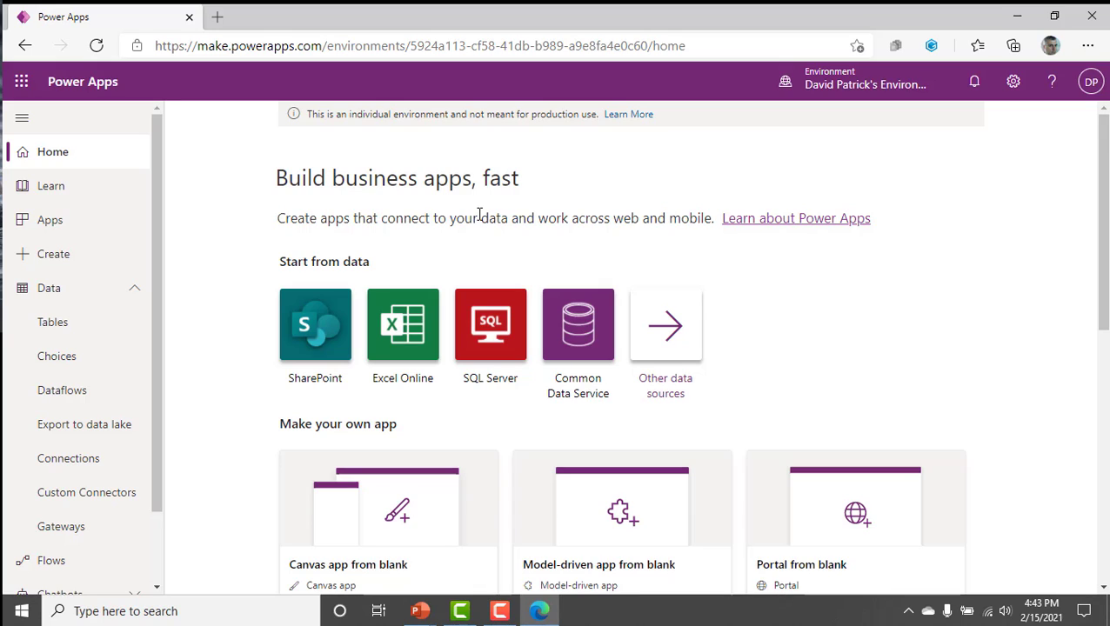
Switch back to the MAD SharePoint (default) environment, and return to the individual environment.
click(809, 82)
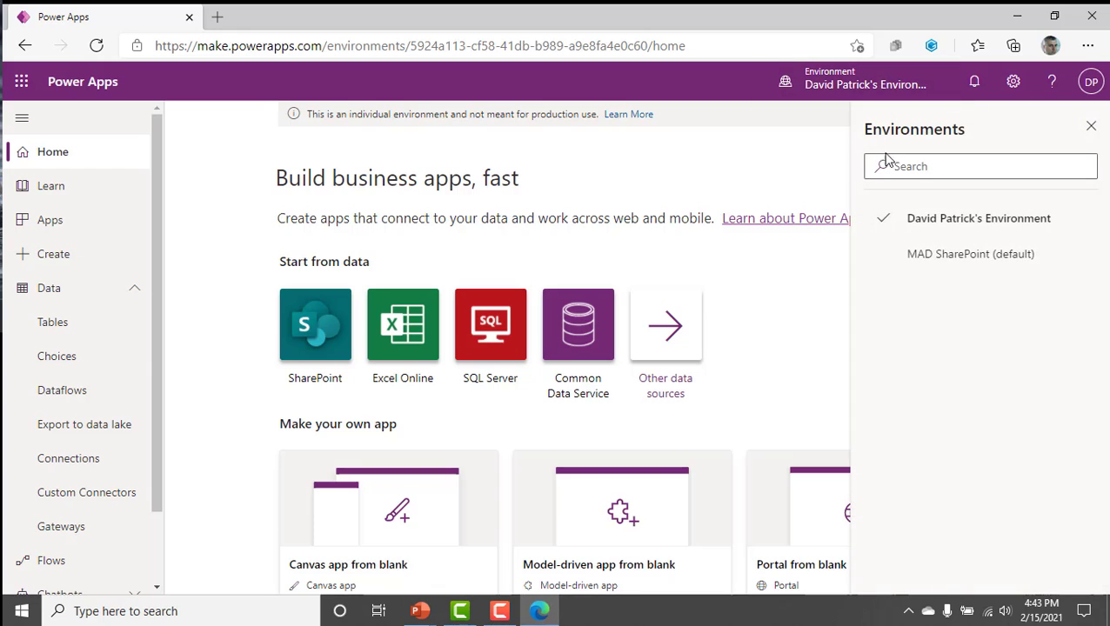
click(953, 252)
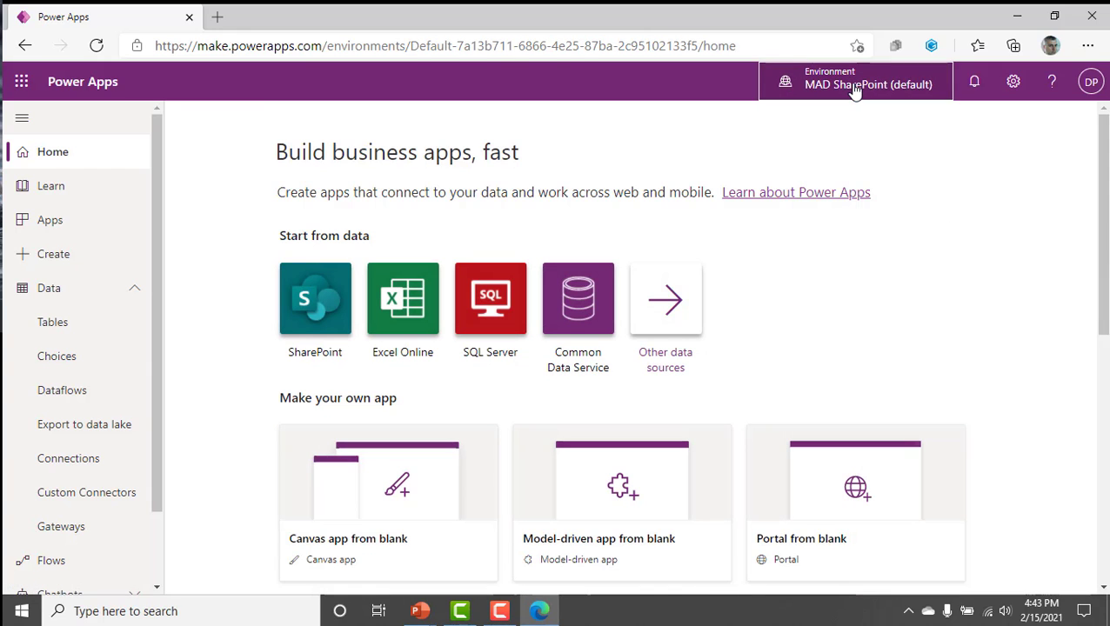
click(854, 85)
click(921, 219)
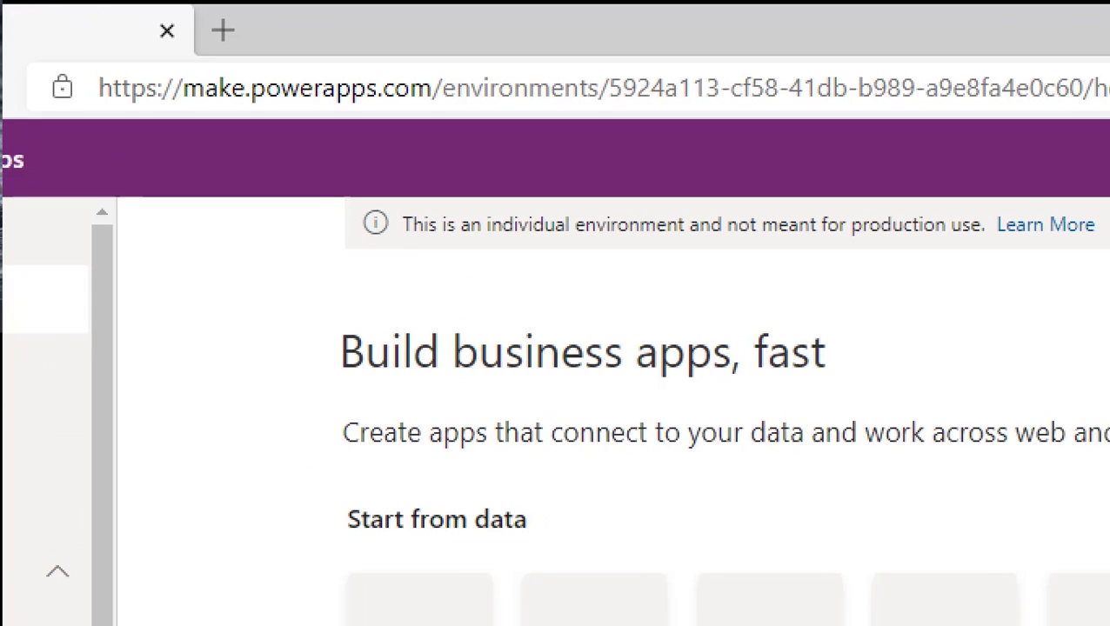
mouse_move(762, 202)
mouse_down()
mouse_move(359, 173)
mouse_move(385, 287)
mouse_move(995, 204)
mouse_move(661, 170)
mouse_up()
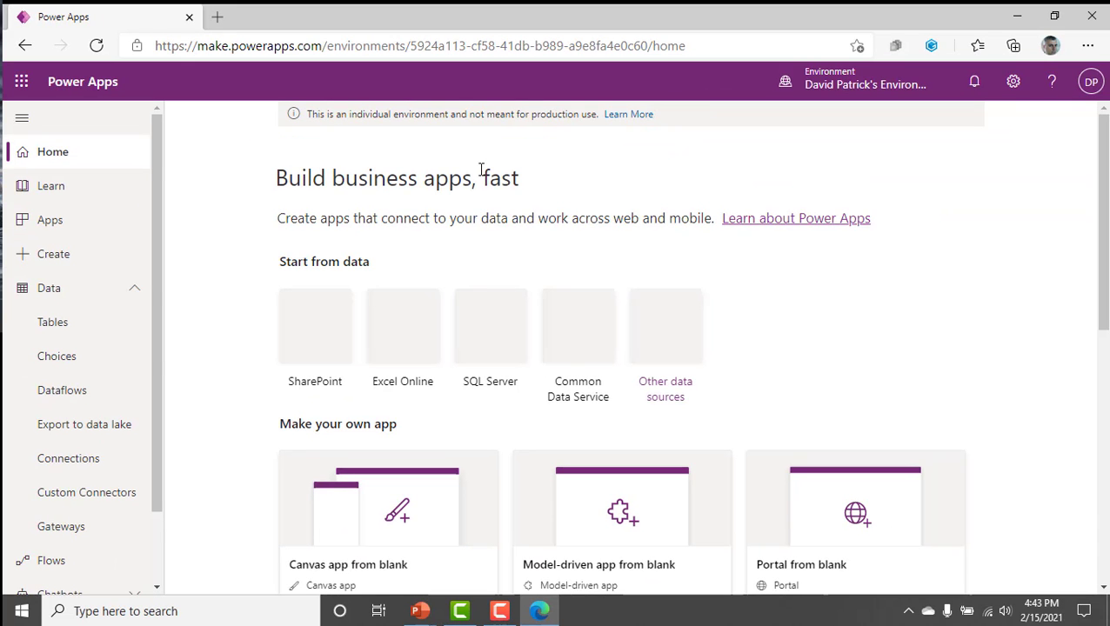
Open the list of Dataverse tables in the individual environment and look through its standard tables, starting with Account.
click(74, 291)
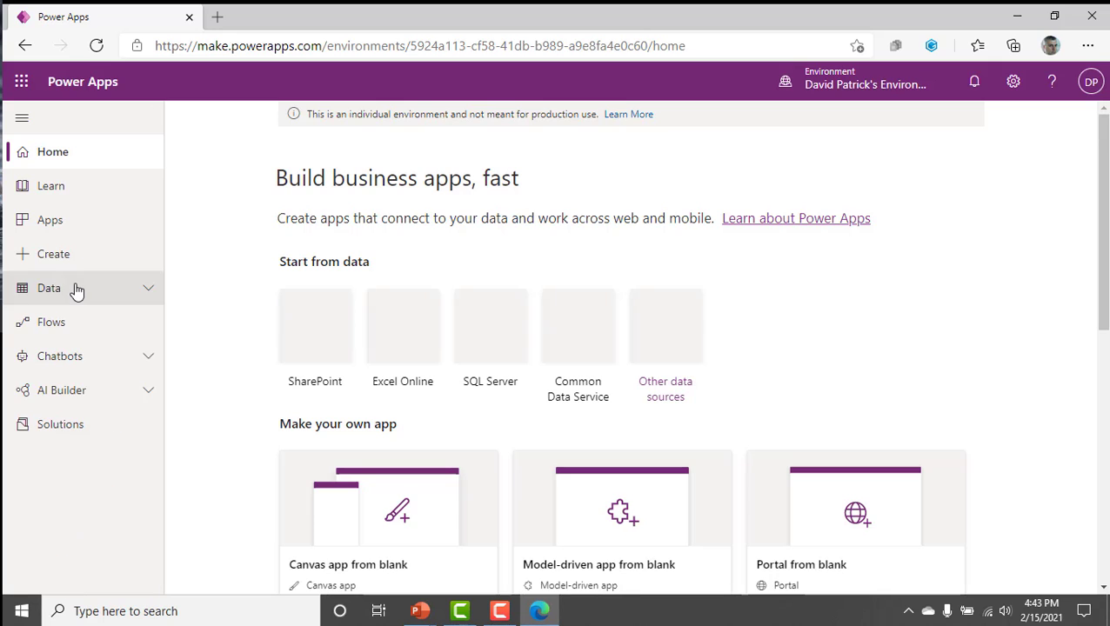
click(74, 290)
click(69, 322)
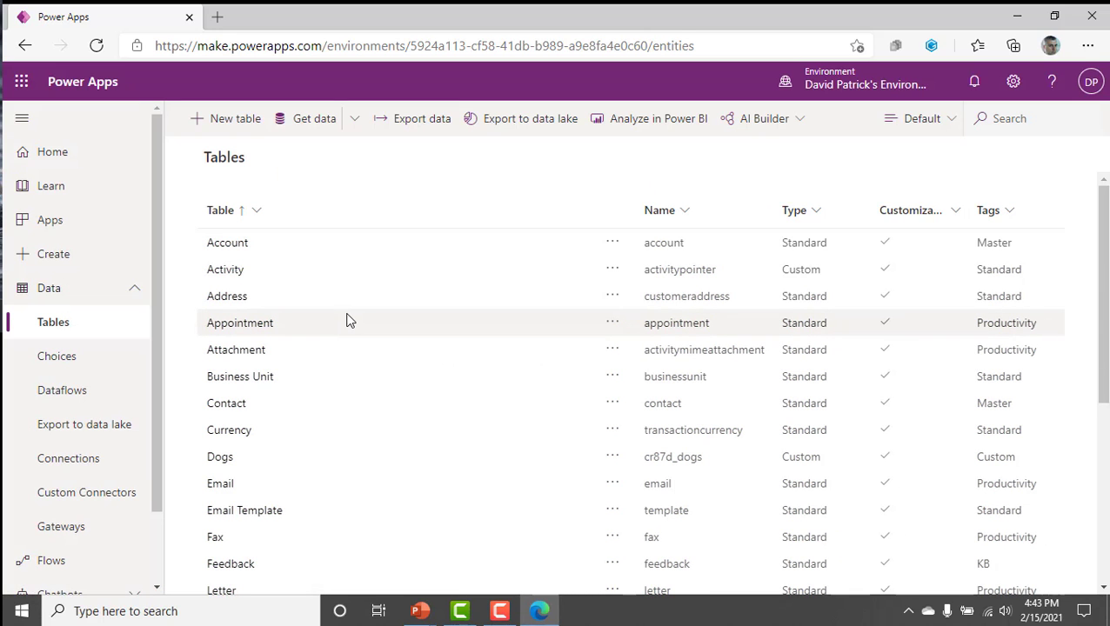
click(227, 244)
drag(227, 246, 339, 240)
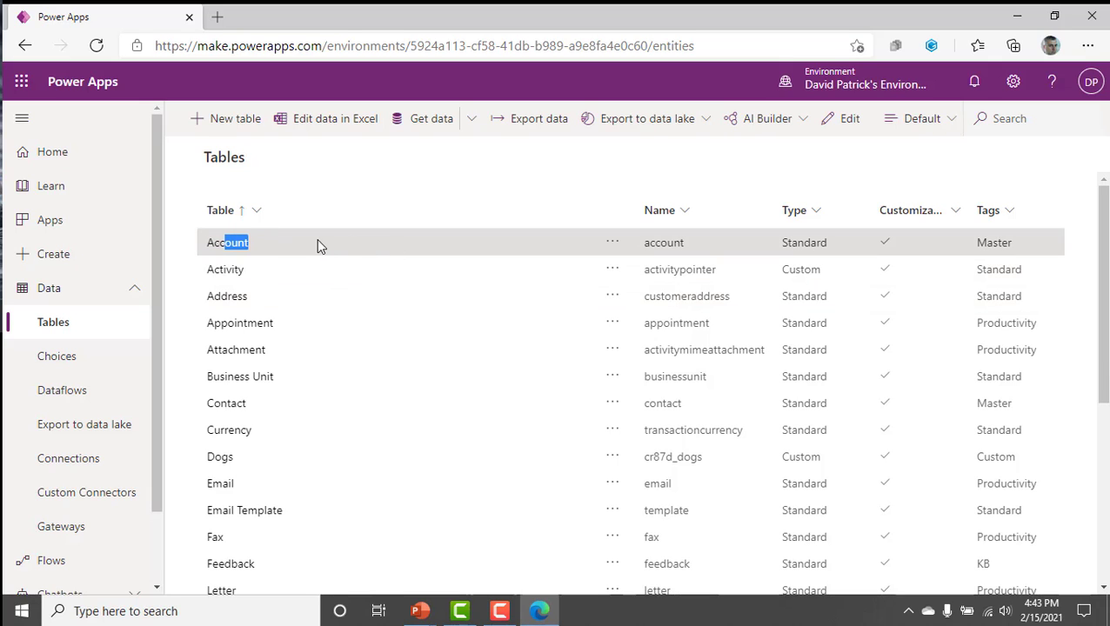
click(317, 245)
scroll(429, 421, down, 3)
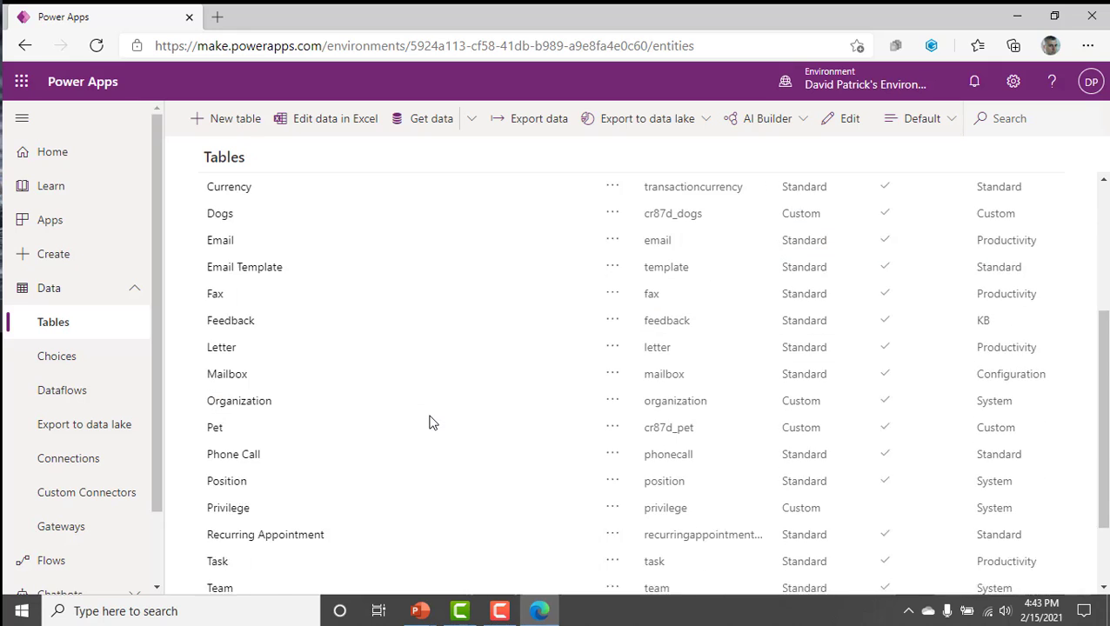
scroll(429, 421, up, 3)
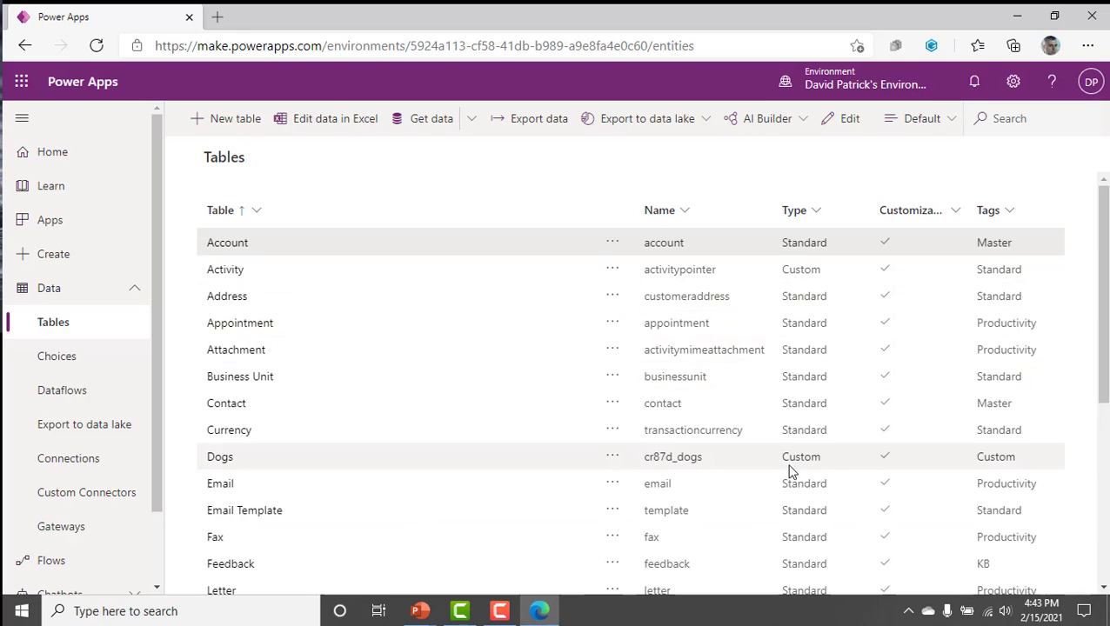
Examine the custom tables Dogs and Pet in the table list, comparing their names and types with the standard tables.
click(652, 263)
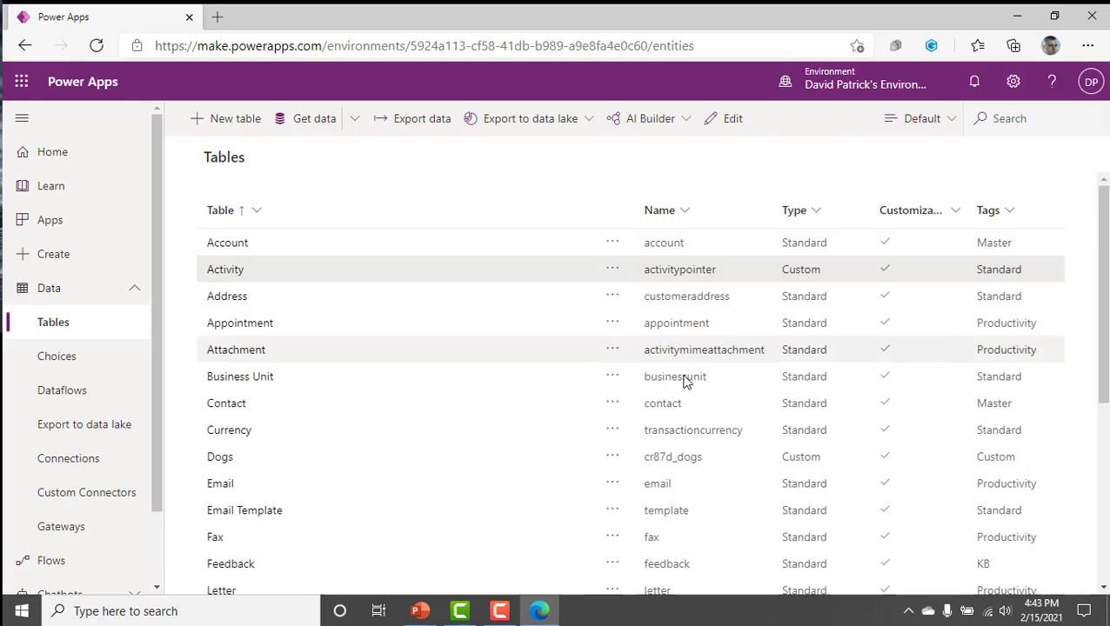
scroll(458, 506, down, 1)
click(332, 393)
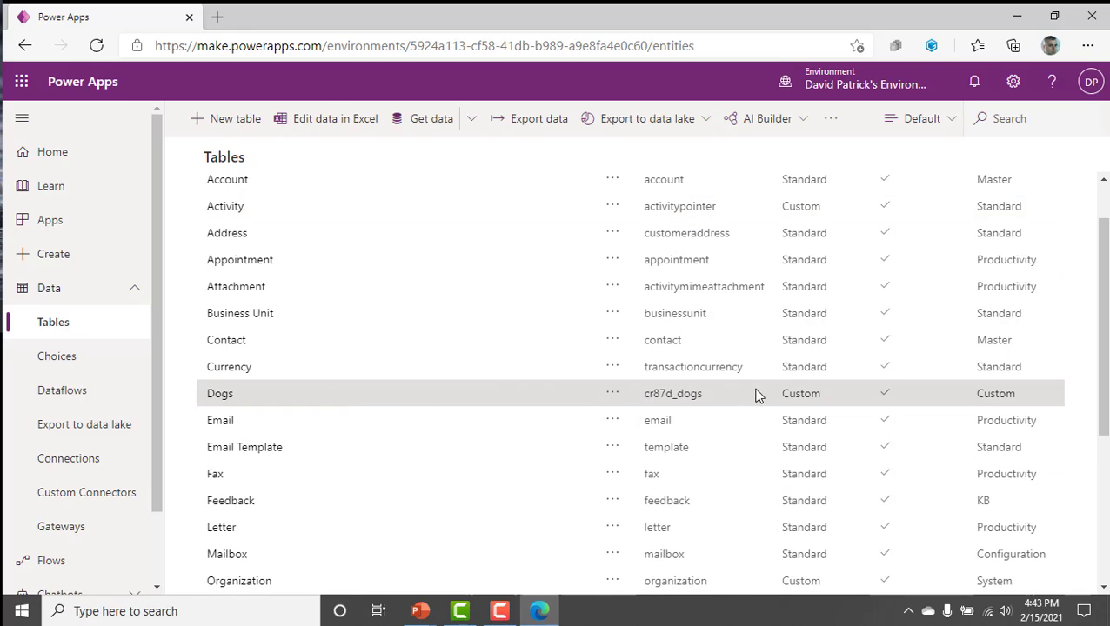
scroll(478, 446, down, 2)
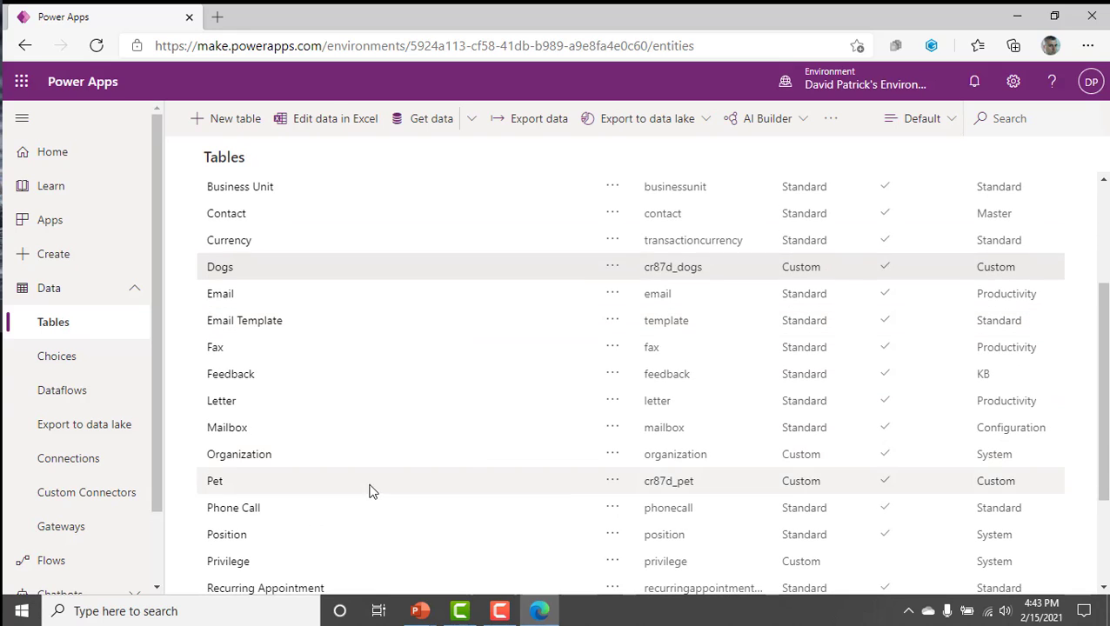
click(372, 491)
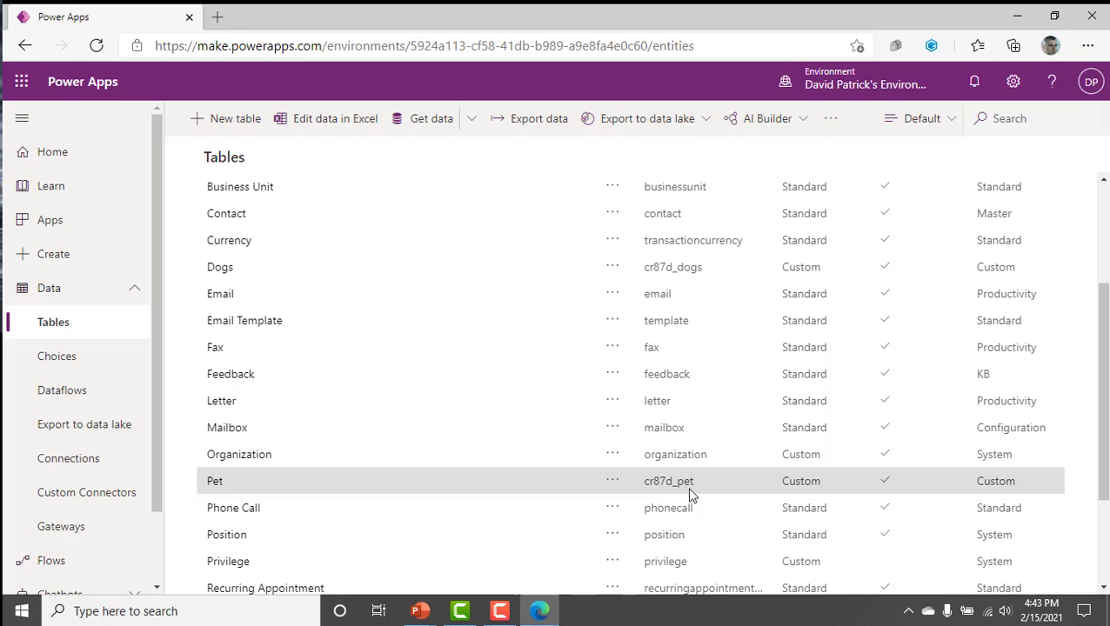
click(702, 461)
scroll(715, 377, up, 3)
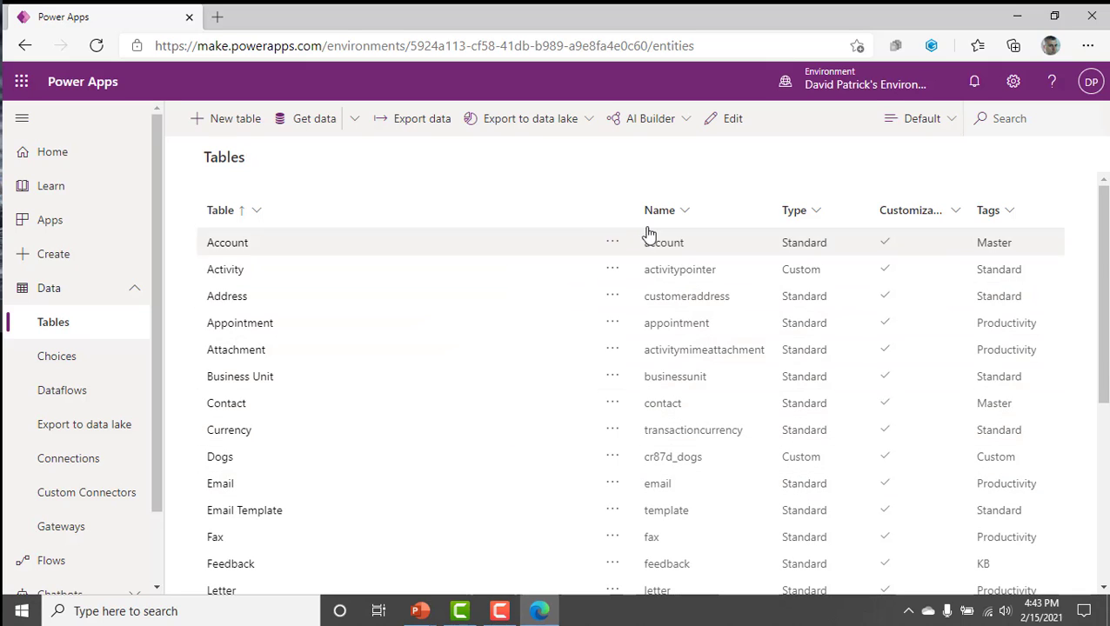
Open the Account table of this environment and show its data records.
click(289, 252)
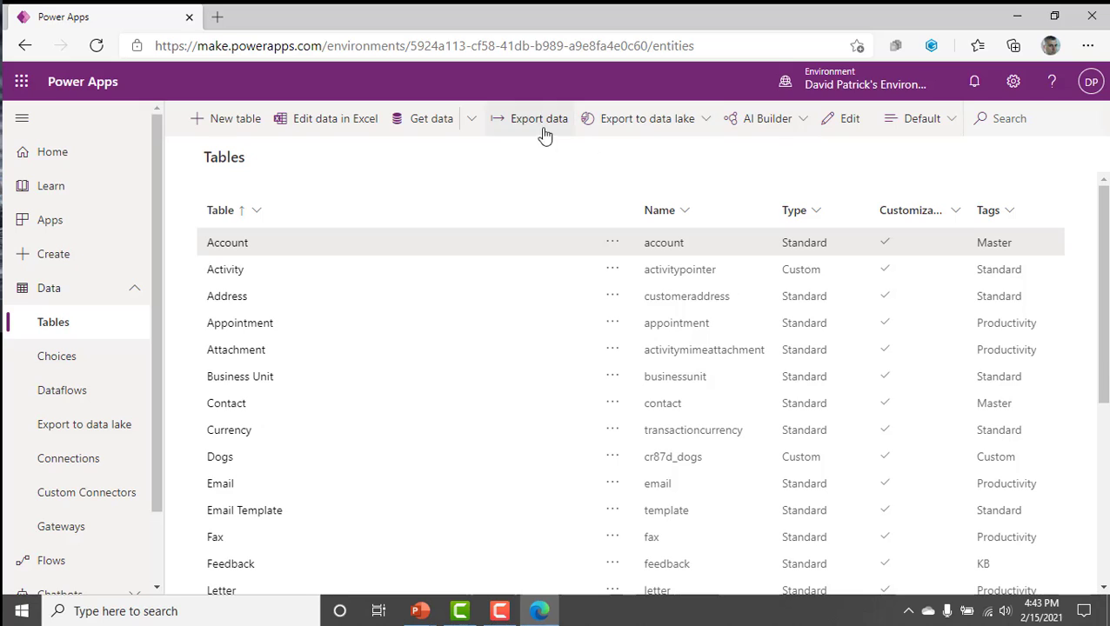
click(237, 242)
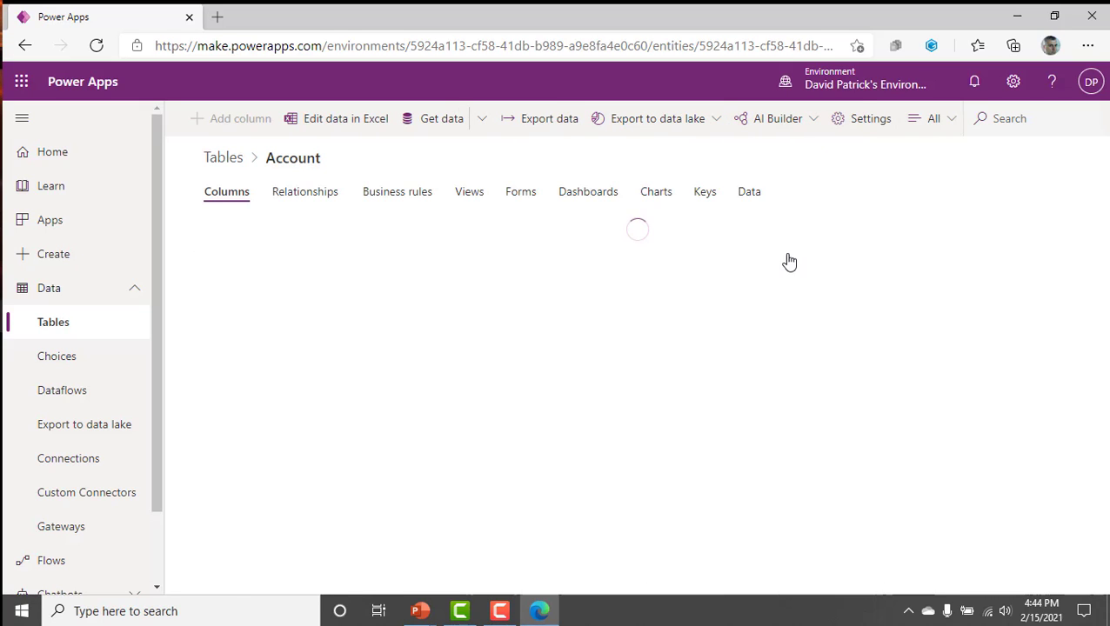
click(748, 195)
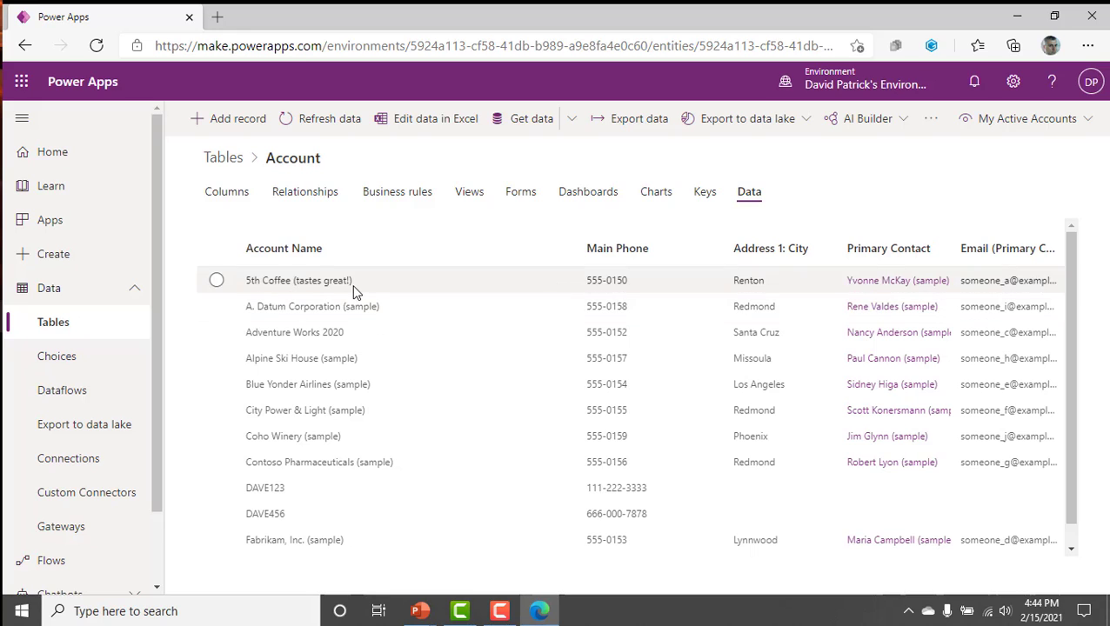
Examine the sample account records in the Account table, checking their names, phone numbers, cities and primary contacts.
click(352, 281)
click(341, 306)
click(338, 333)
click(337, 363)
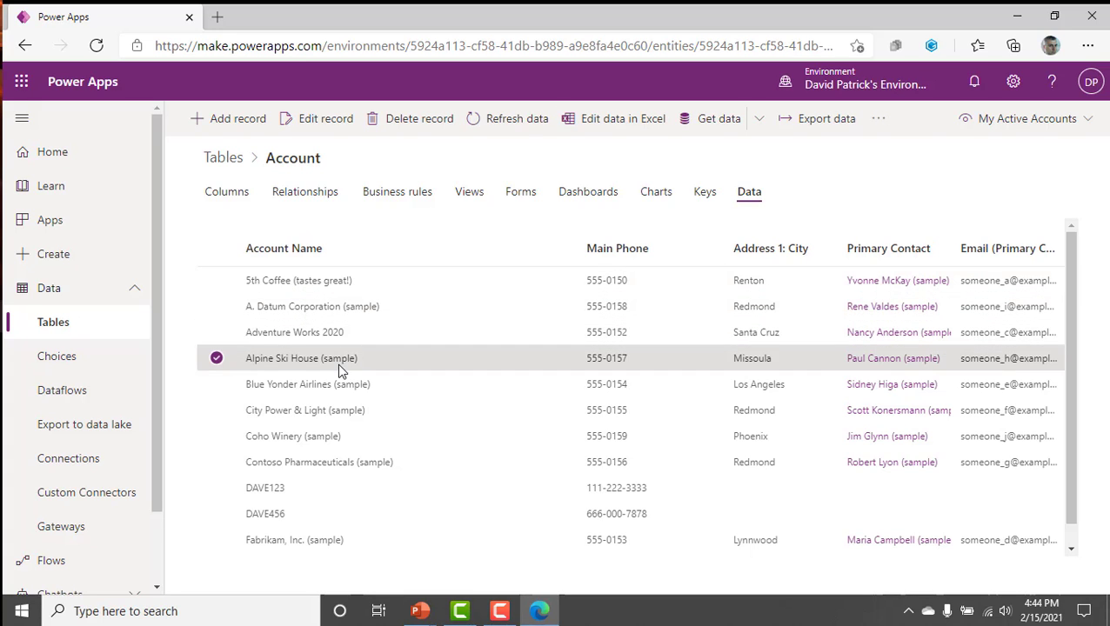
click(339, 392)
click(348, 437)
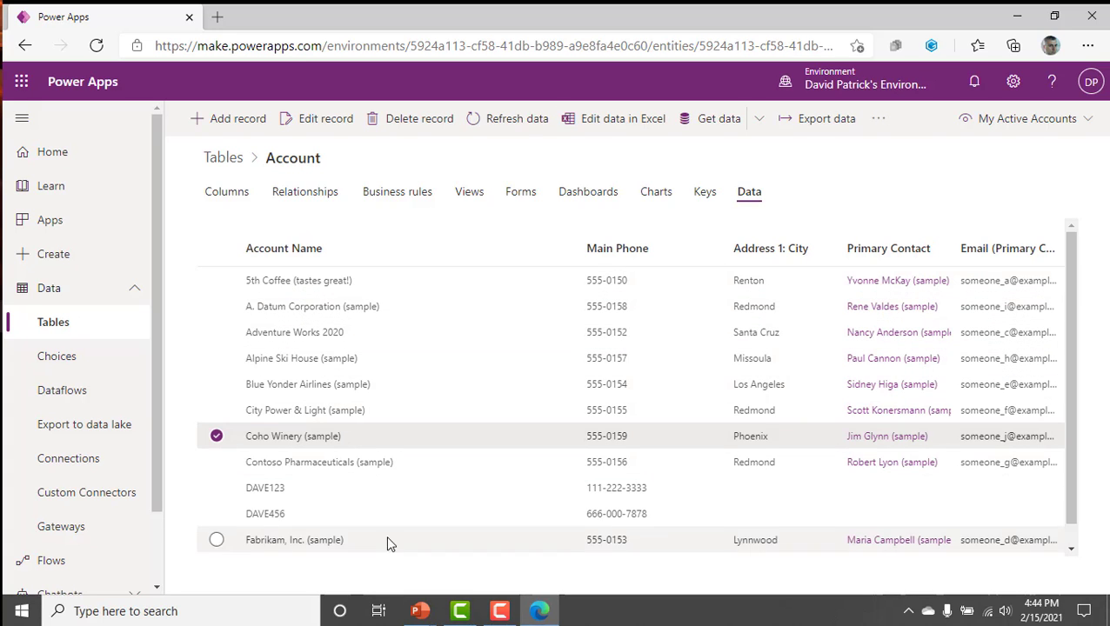
click(430, 285)
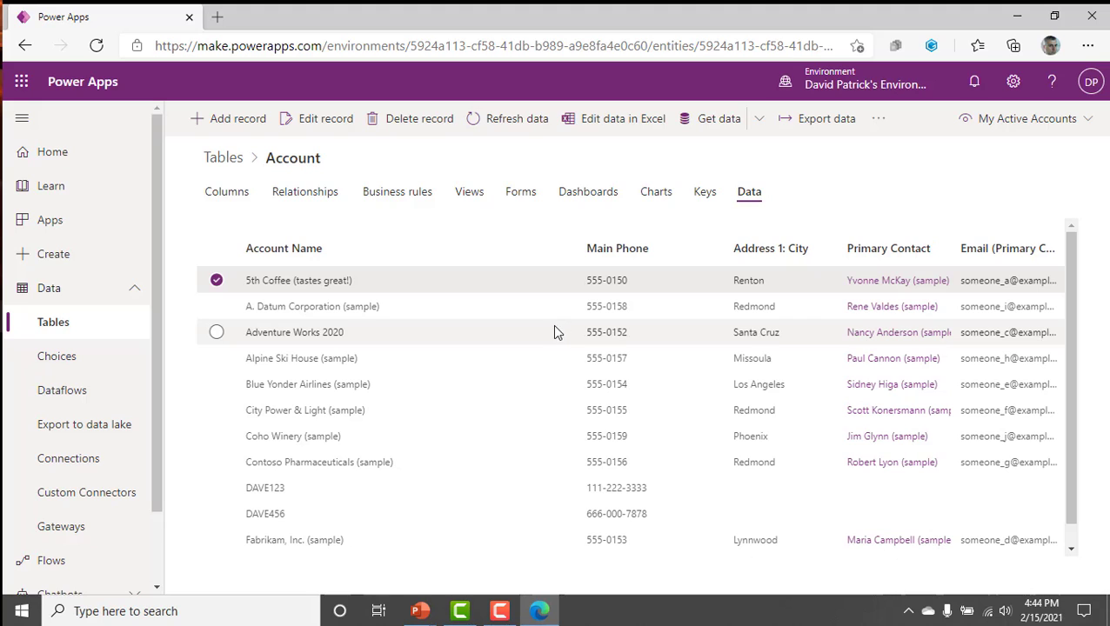
click(421, 306)
click(419, 358)
click(423, 436)
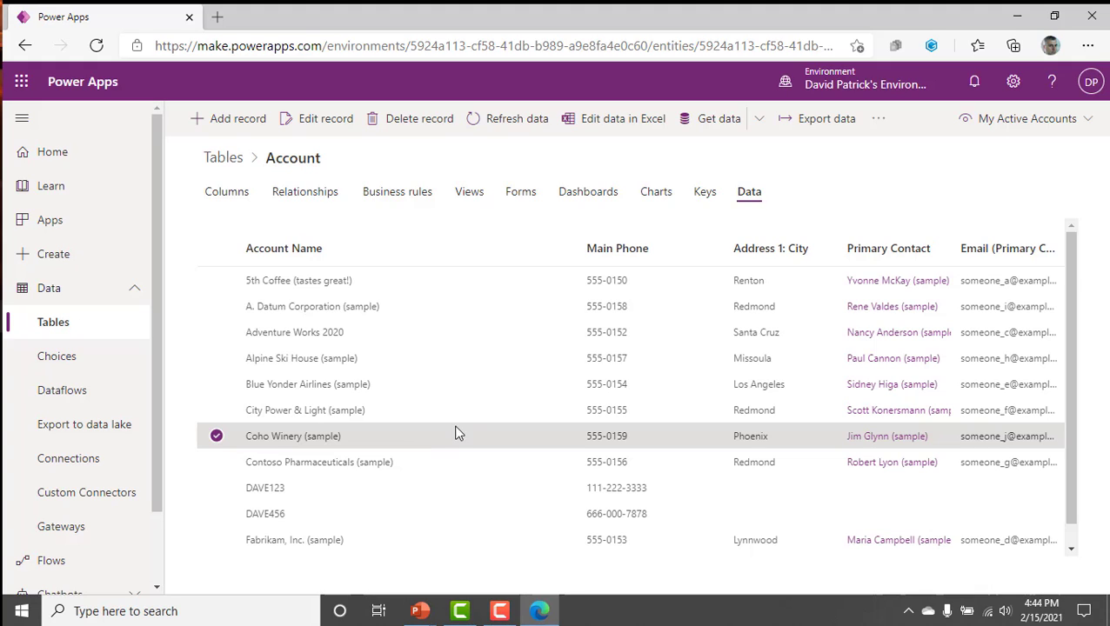
click(433, 305)
click(429, 333)
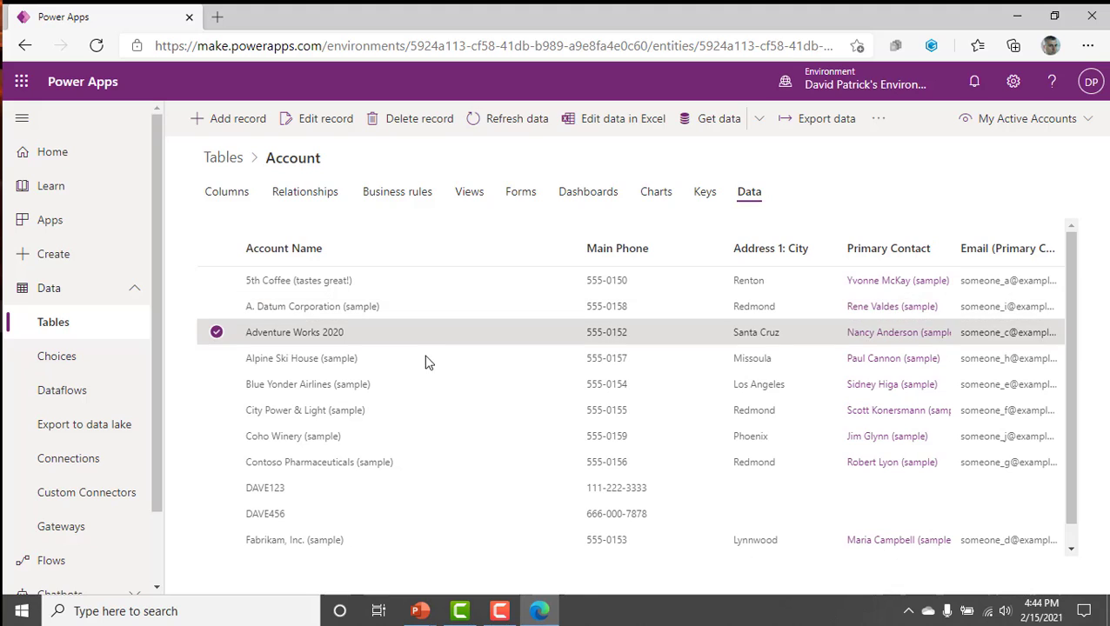
click(426, 359)
click(410, 335)
click(405, 280)
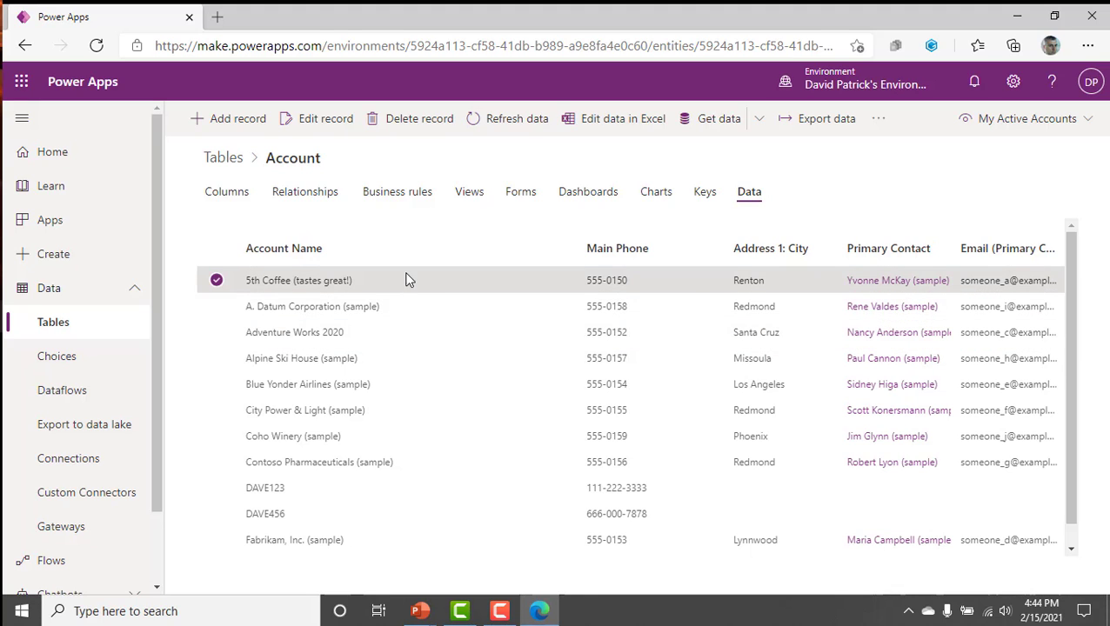
click(398, 389)
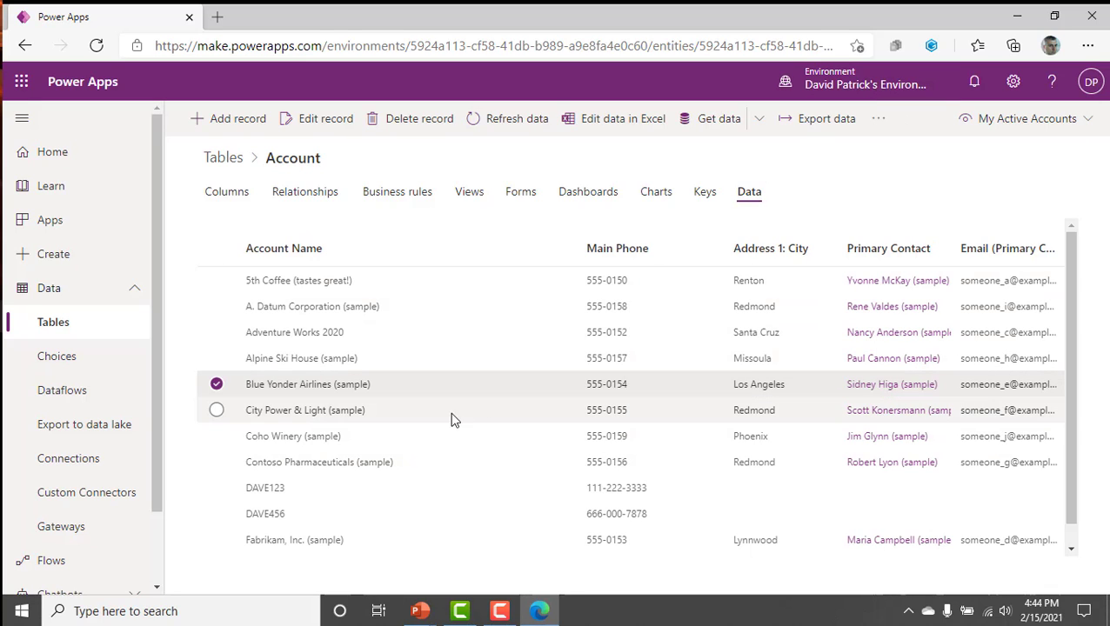
Open the list of cloud flows and turn off the NewAccountDemo flow.
click(46, 562)
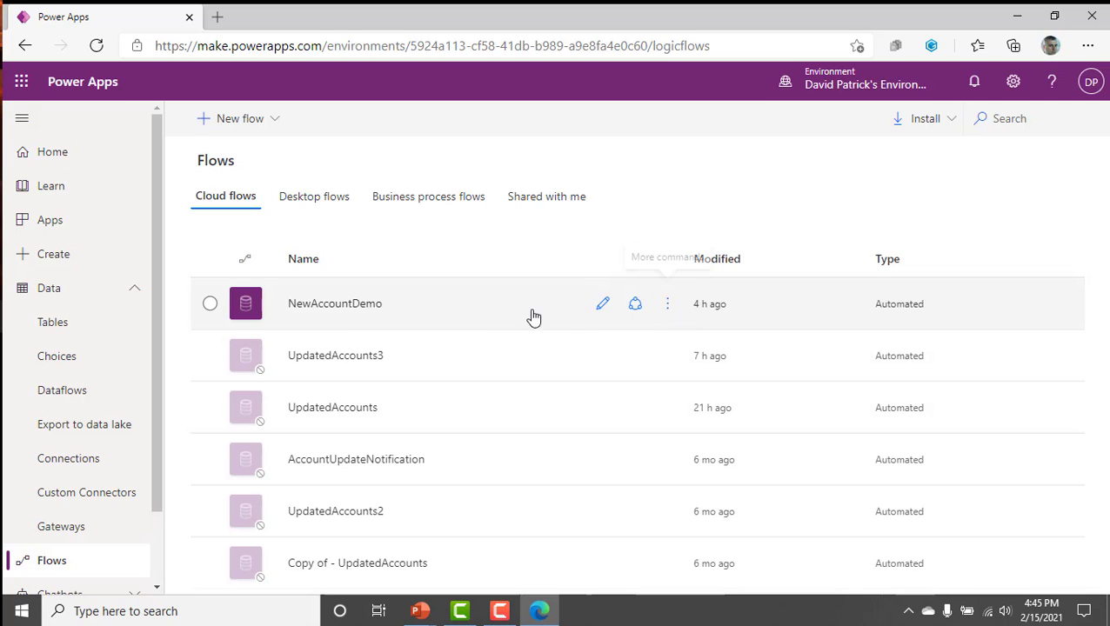
click(667, 303)
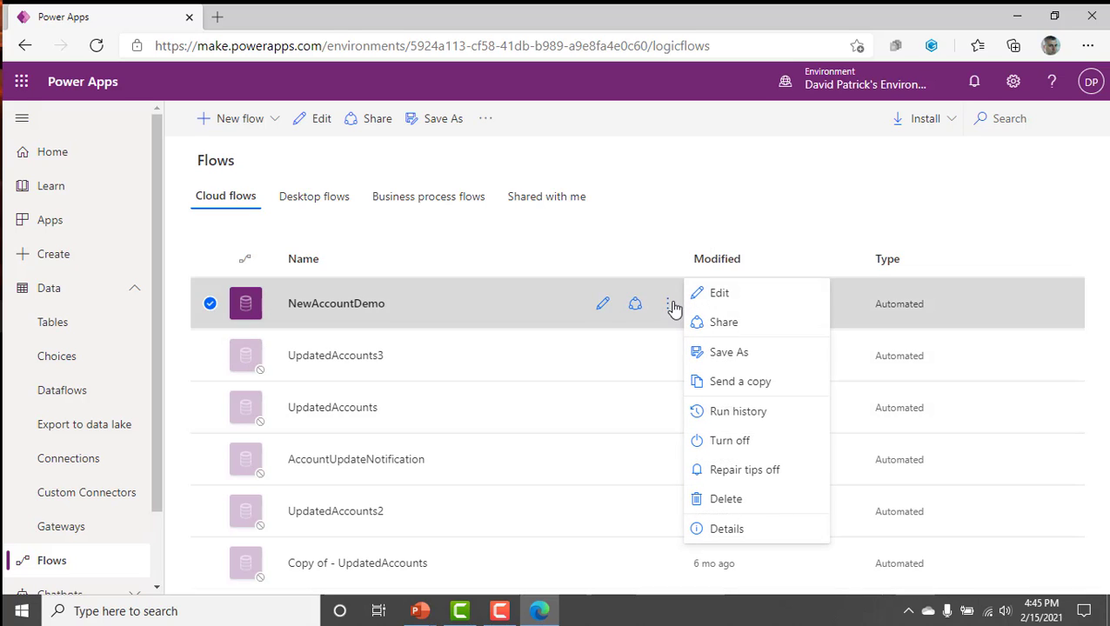
click(740, 447)
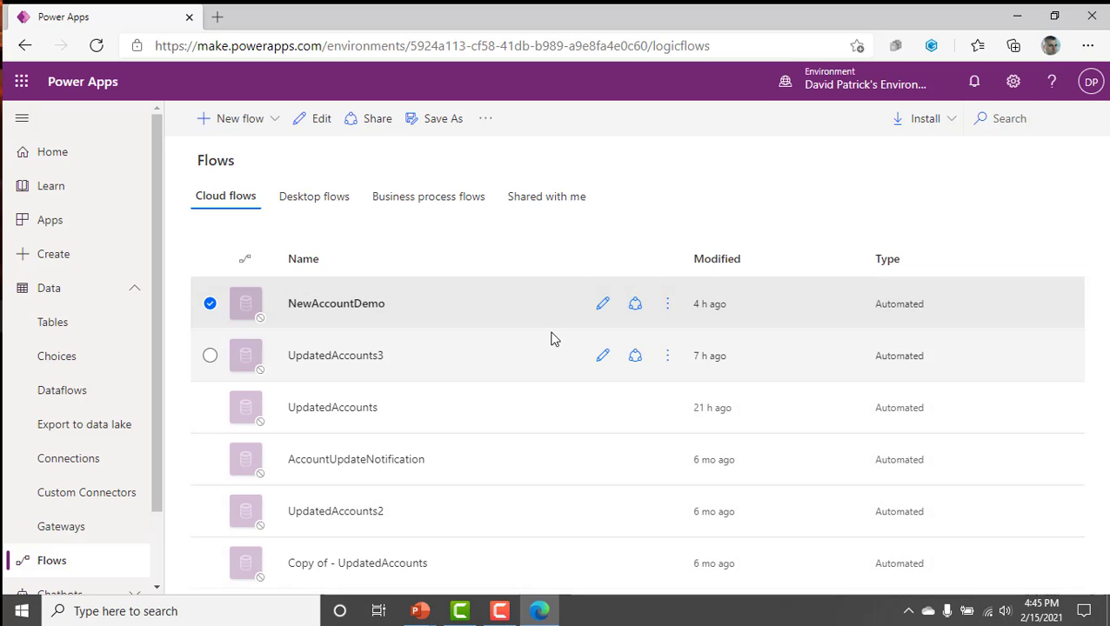
Delete the cloud flow Copy of - UpdatedAccounts and confirm the deletion.
click(668, 564)
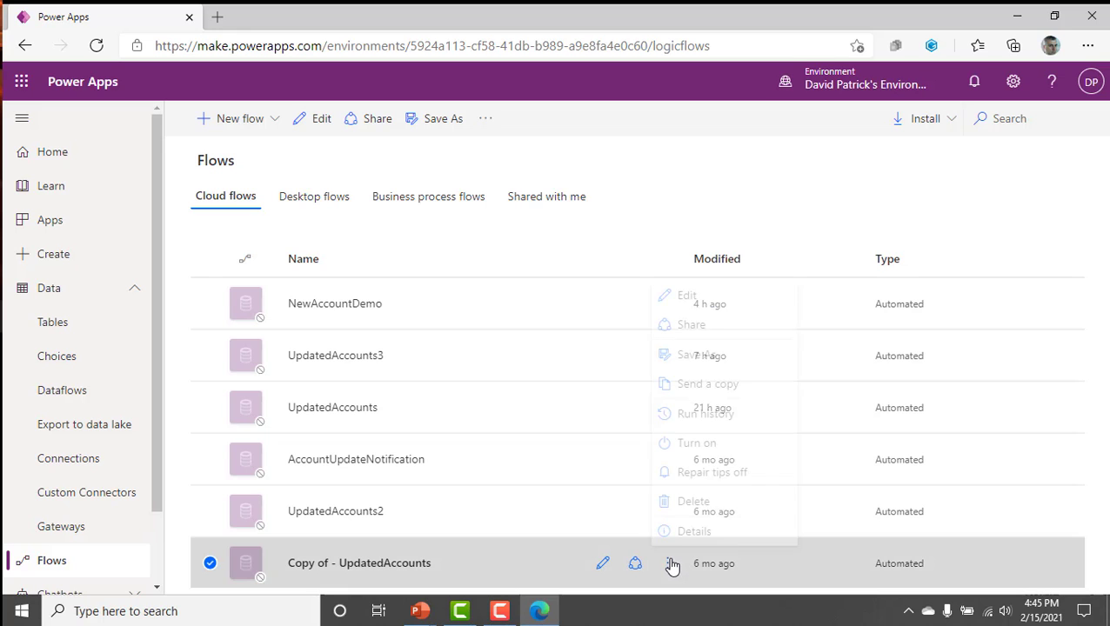
click(722, 496)
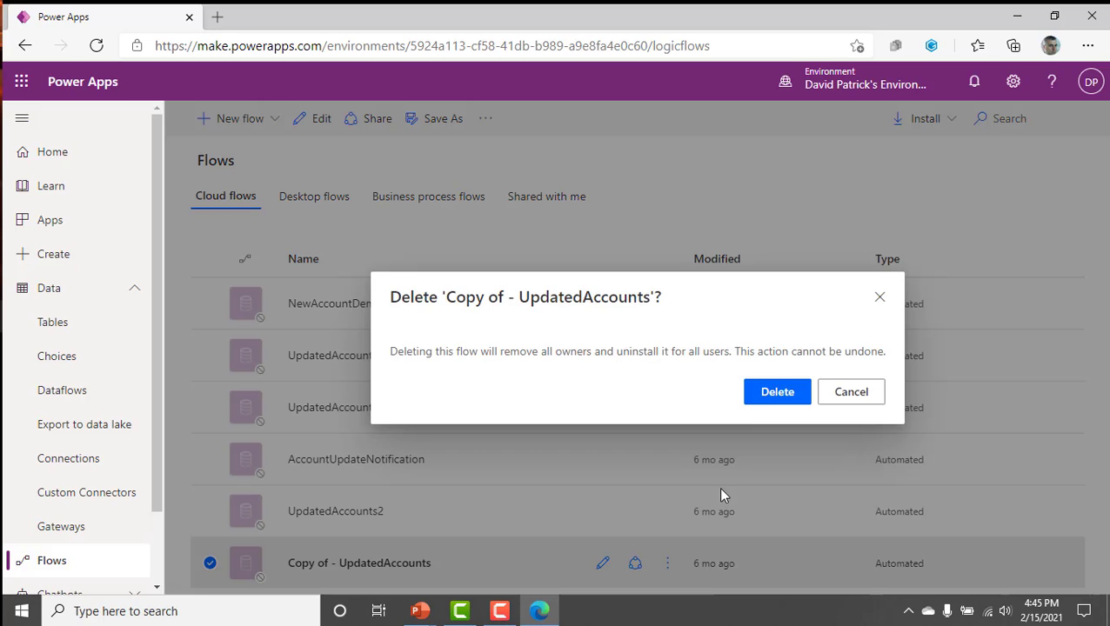
click(764, 394)
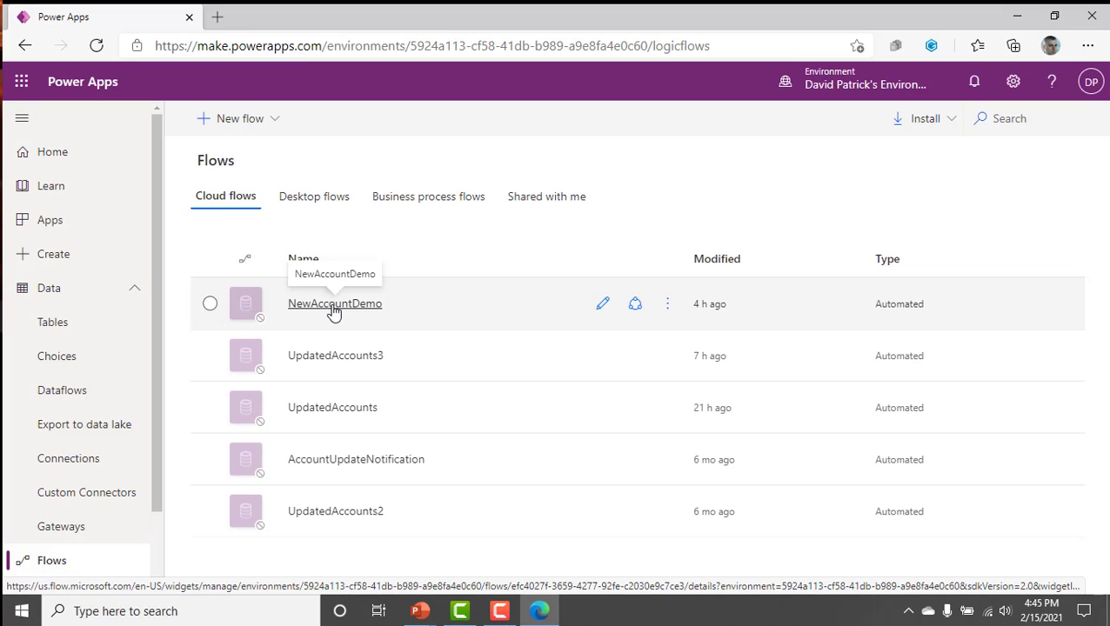
Show the options for creating a new flow and review the flow types that can be built from blank.
click(283, 122)
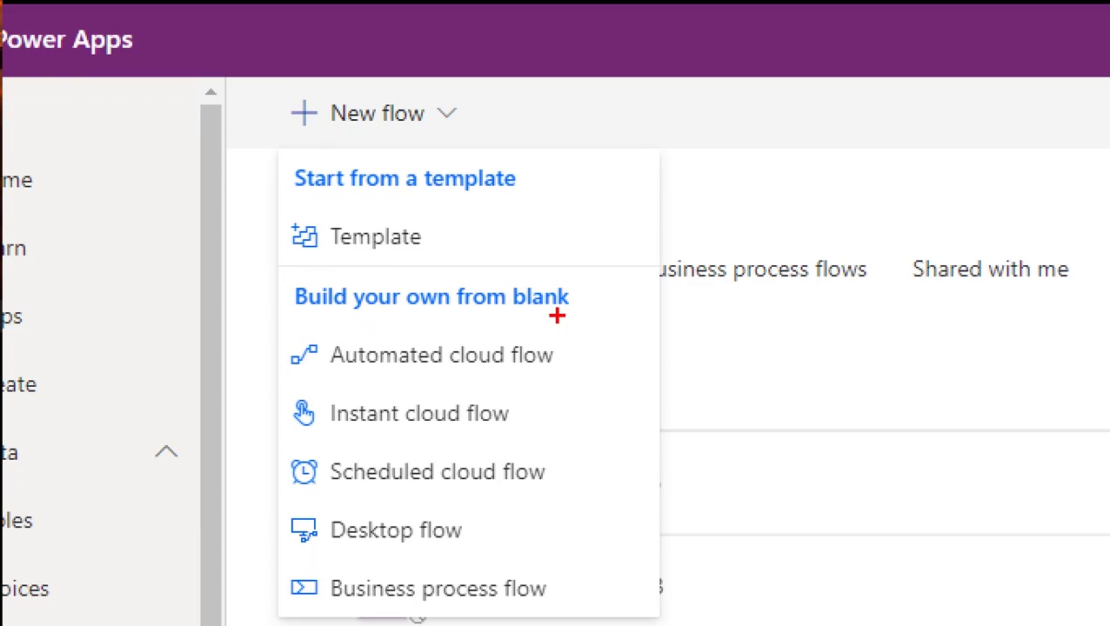
mouse_move(591, 310)
mouse_down()
mouse_move(634, 310)
mouse_move(643, 355)
mouse_up()
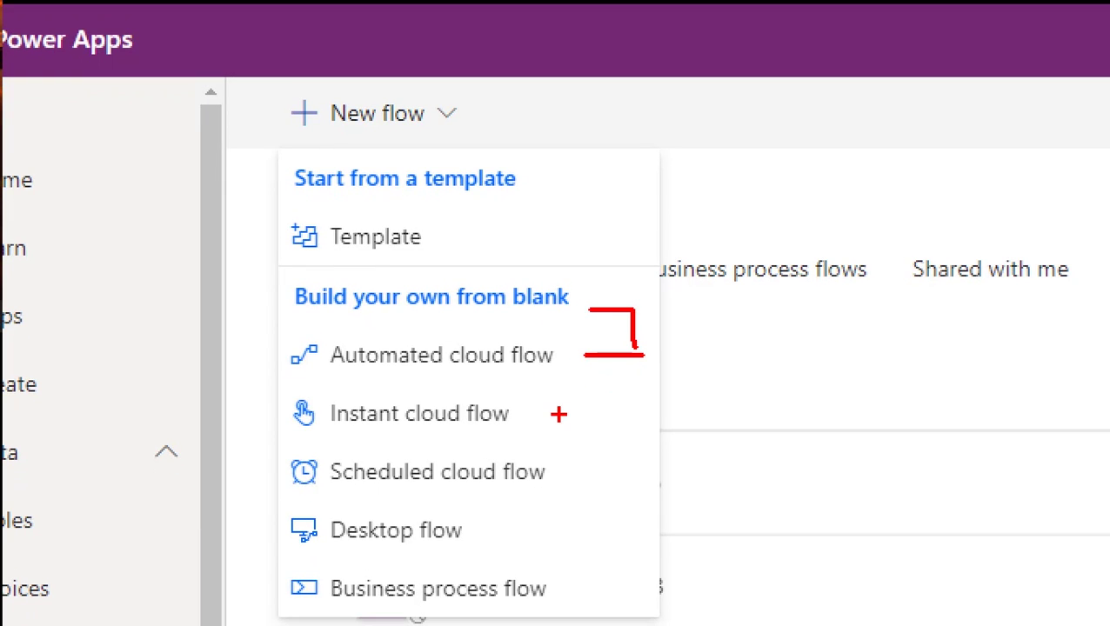
drag(558, 415, 687, 402)
drag(587, 471, 688, 459)
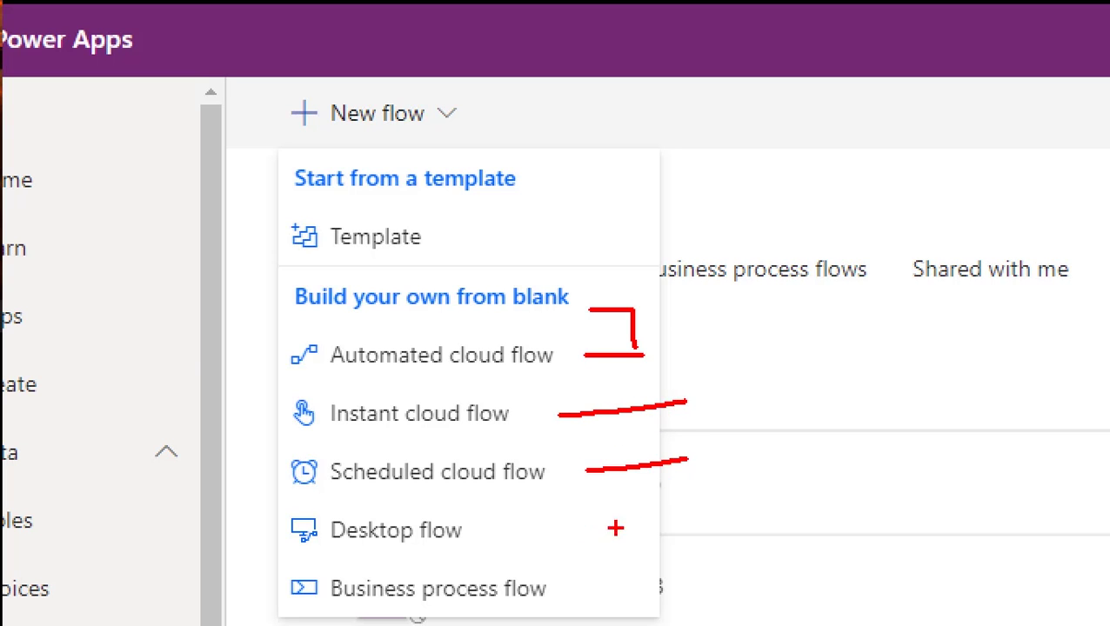
drag(560, 531, 652, 522)
drag(601, 596, 750, 561)
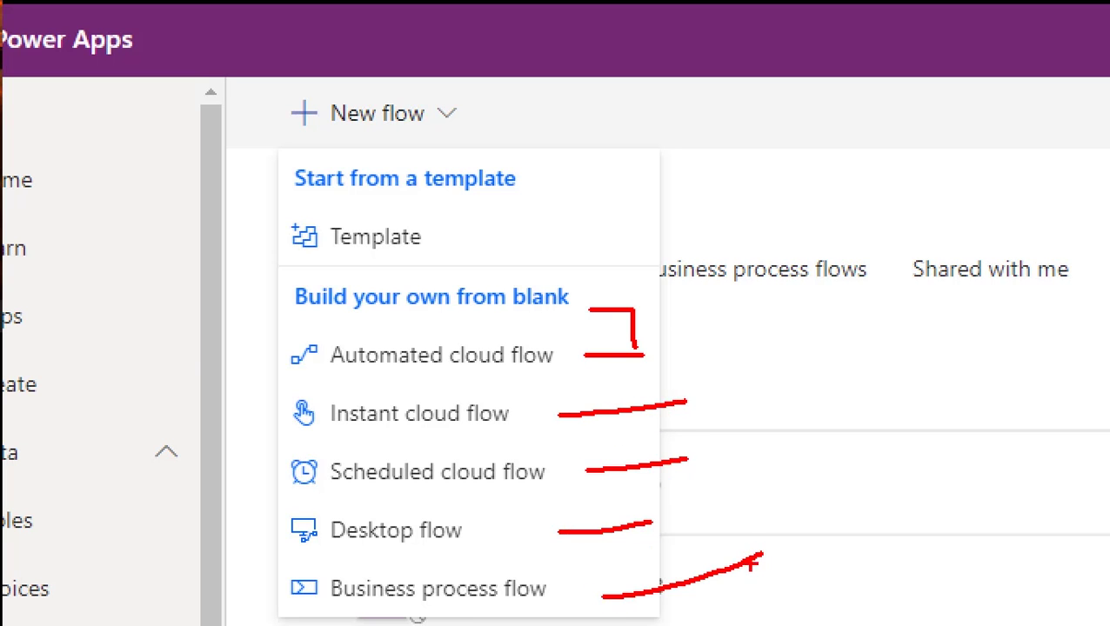
key(Escape)
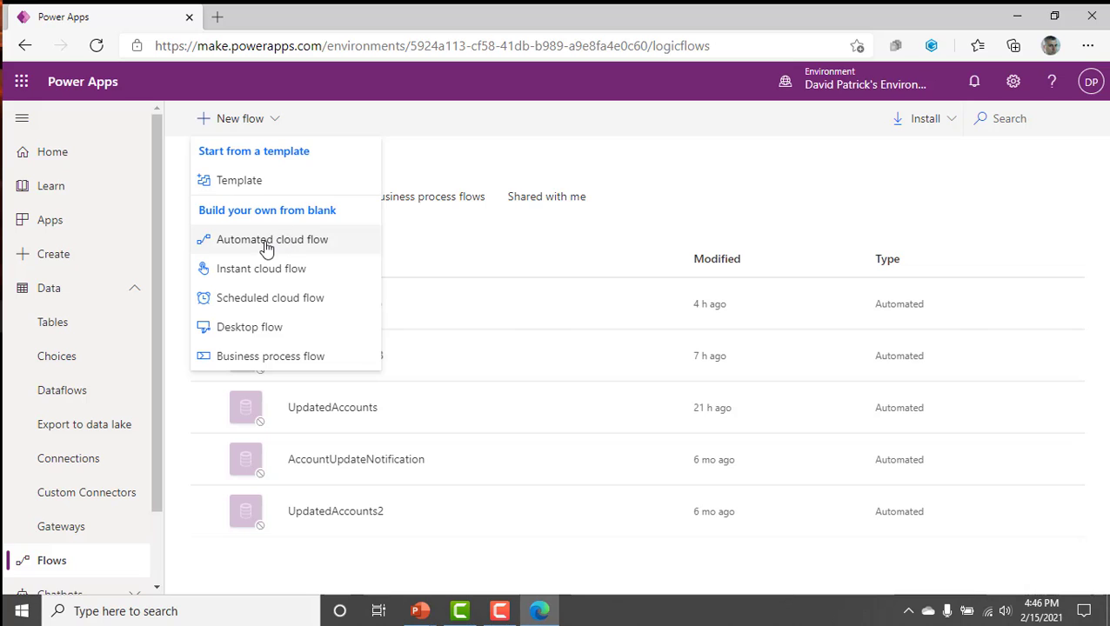
Open the flow templates and examine the connectors used by Power Apps button and Add an item to SharePoint and send an email.
click(251, 186)
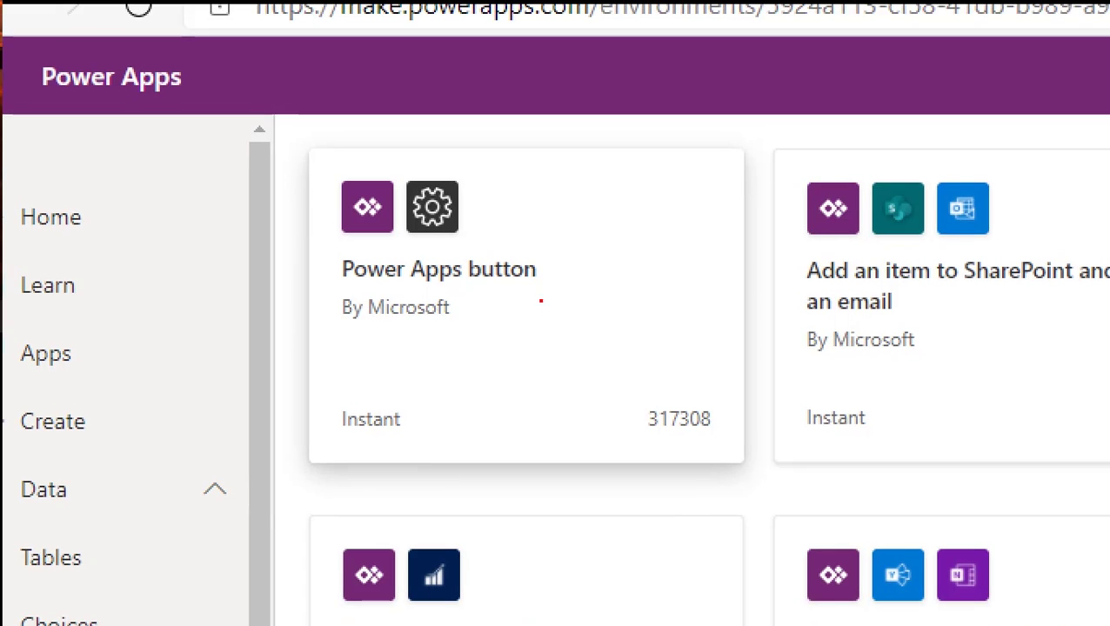
mouse_move(366, 237)
mouse_down()
mouse_move(377, 300)
mouse_move(365, 232)
mouse_up()
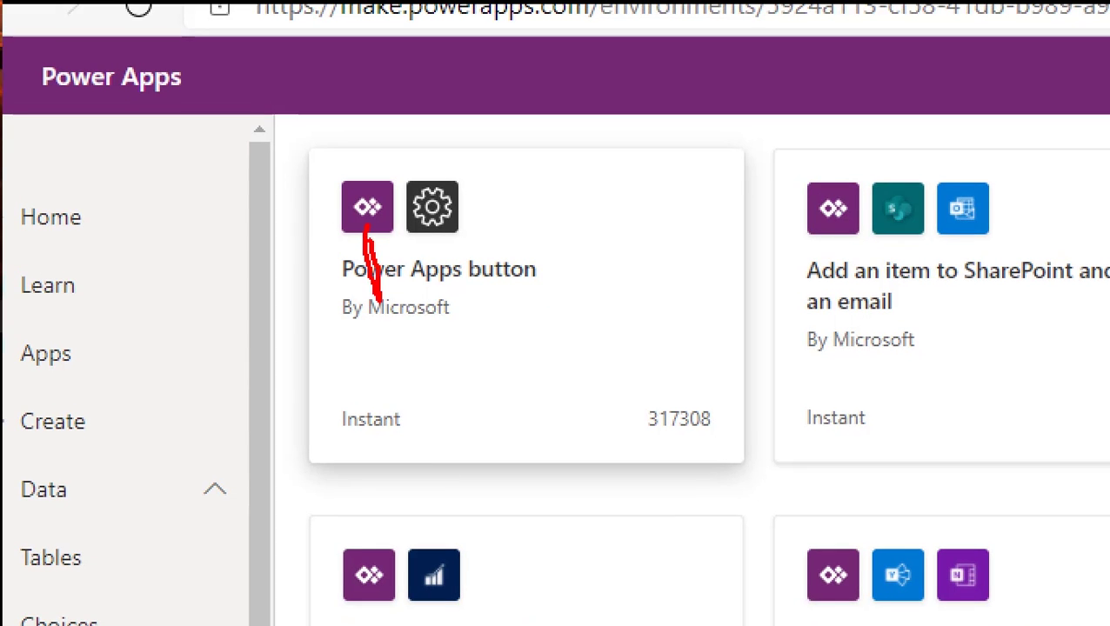
drag(445, 245, 464, 321)
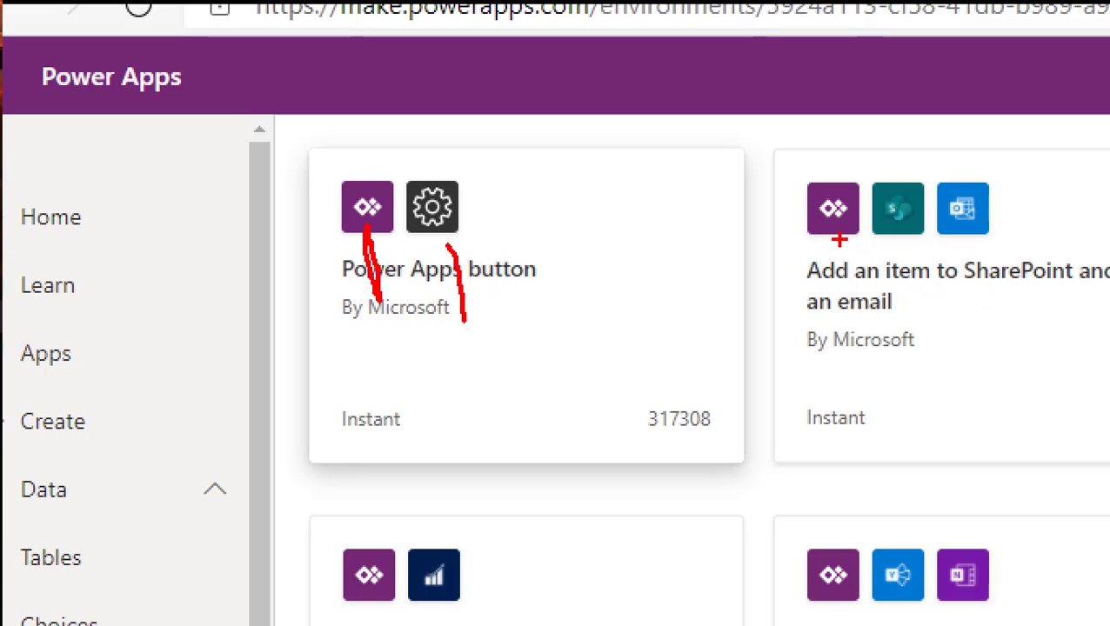
drag(838, 242, 847, 275)
drag(835, 237, 815, 260)
mouse_move(918, 248)
mouse_down()
mouse_move(934, 292)
mouse_move(907, 236)
mouse_move(967, 252)
mouse_move(988, 297)
mouse_up()
drag(958, 237, 955, 268)
drag(912, 321, 831, 332)
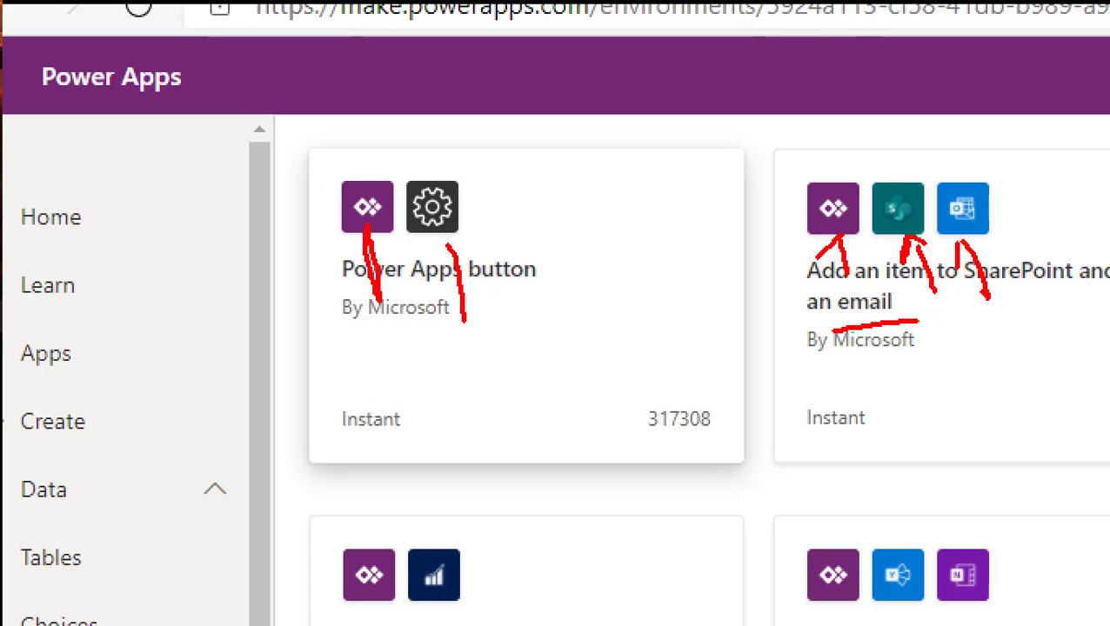
key(Escape)
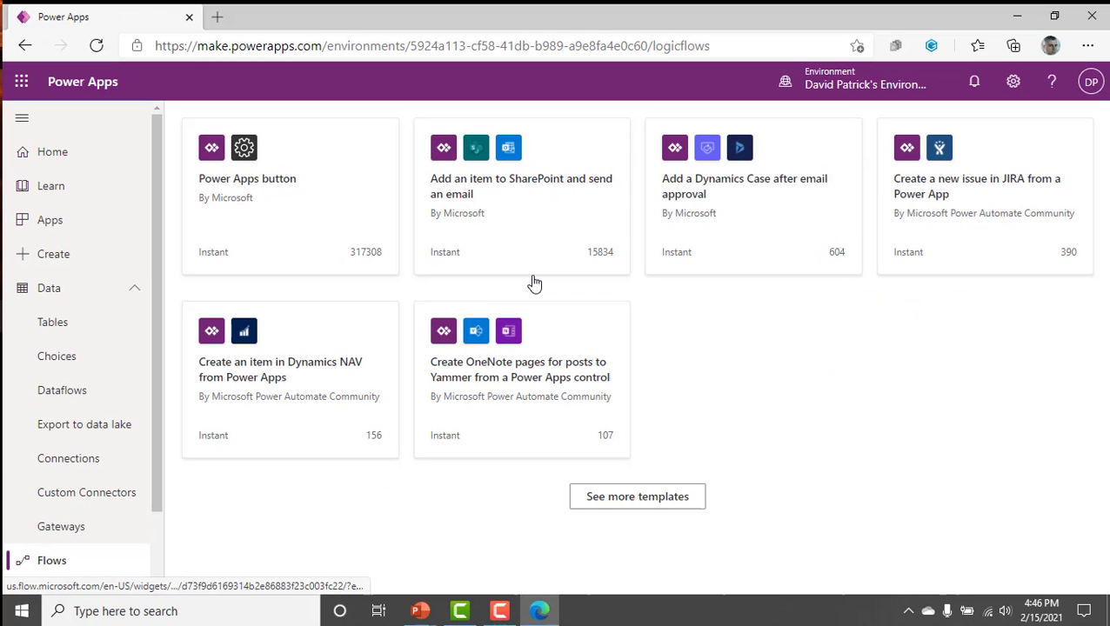
Start a flow from the template Add an item to SharePoint and send an email, continuing with its SharePoint and Office 365 Outlook connections.
click(585, 257)
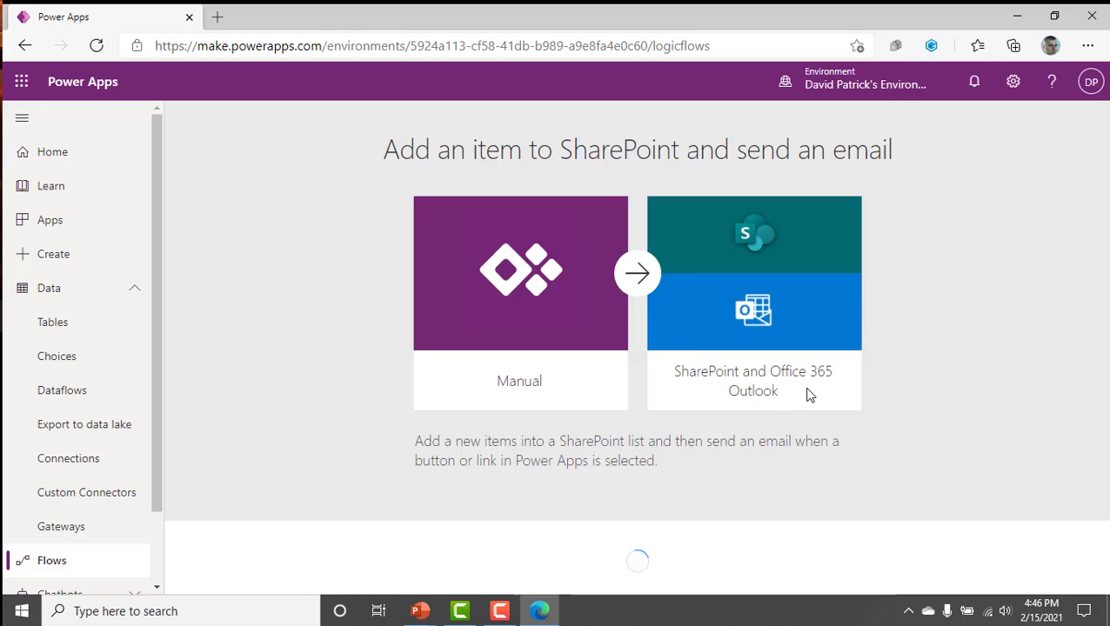
scroll(722, 513, down, 2)
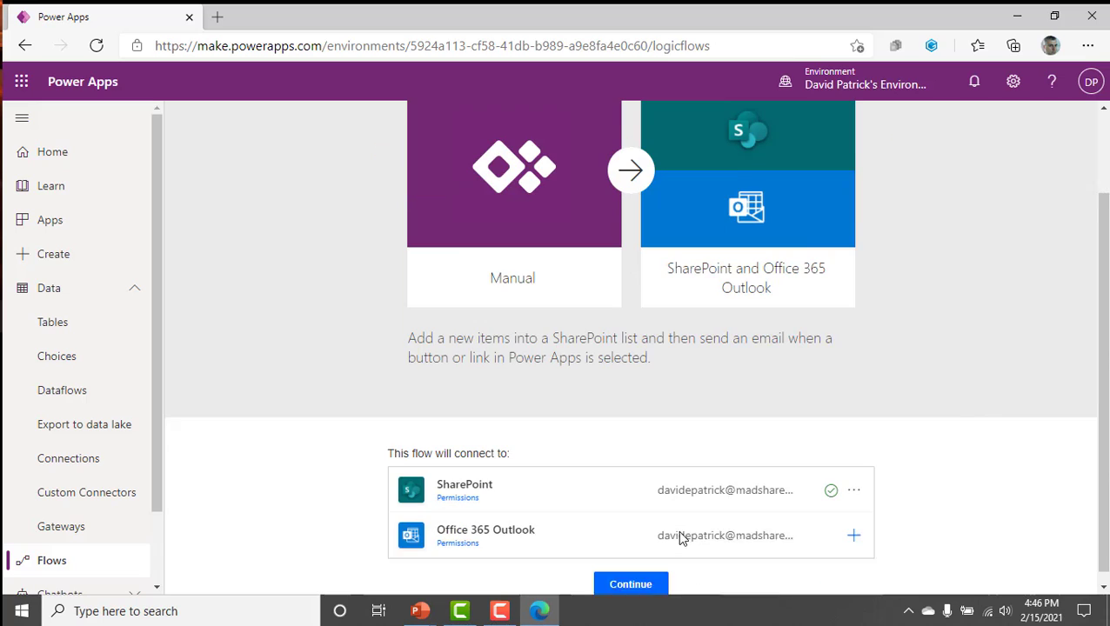
click(635, 573)
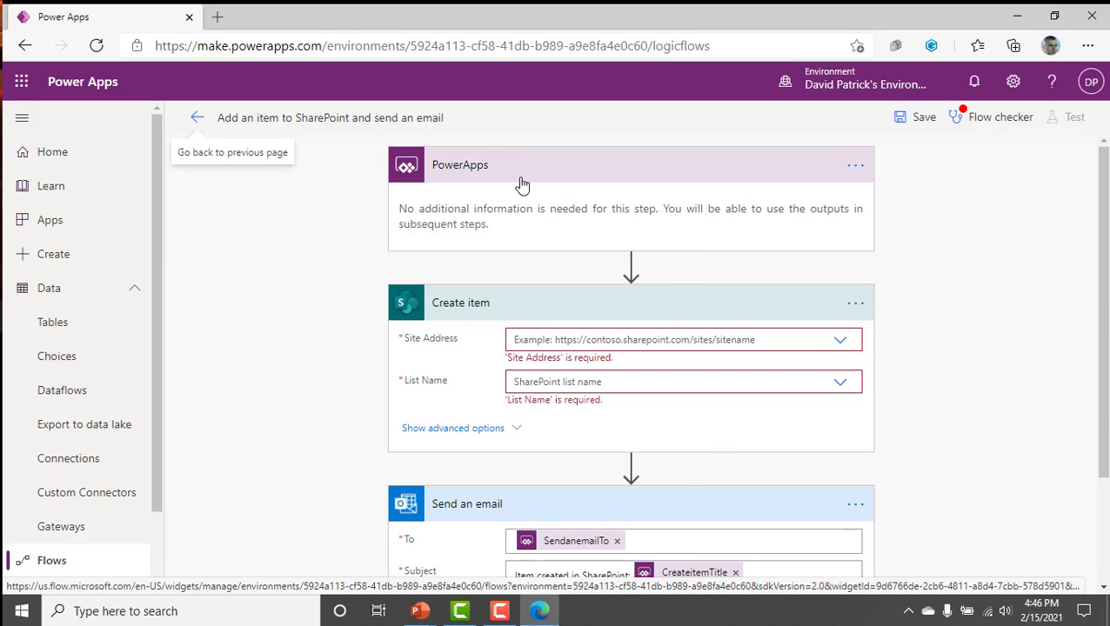
Examine the template flow's Create item and Send an email actions, including the sites offered for the Site Address.
click(534, 311)
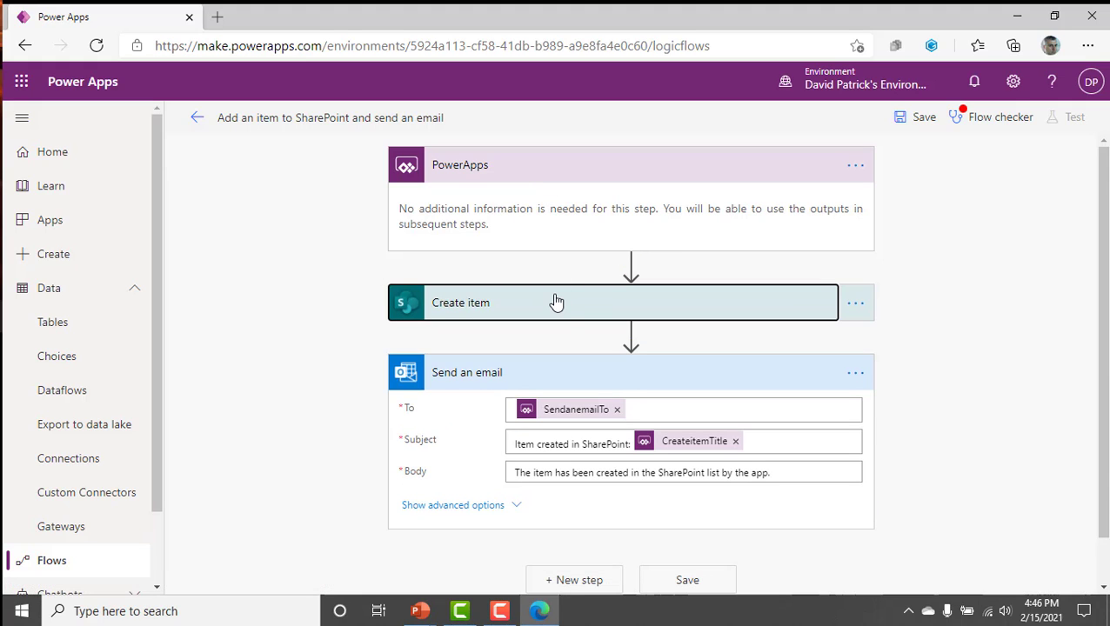
click(555, 301)
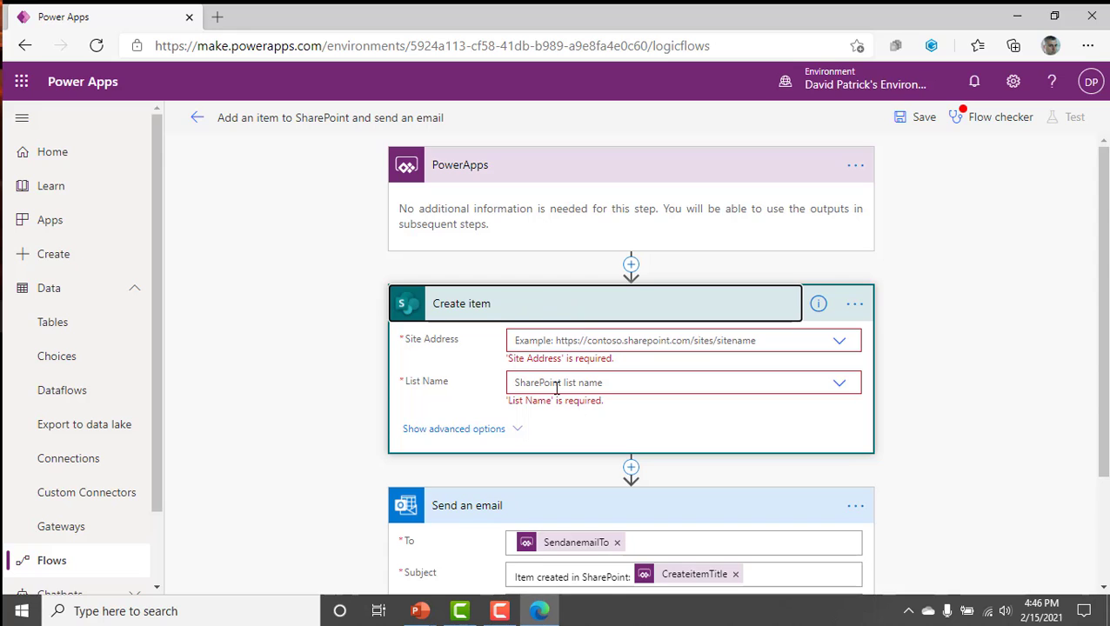
scroll(555, 388, down, 2)
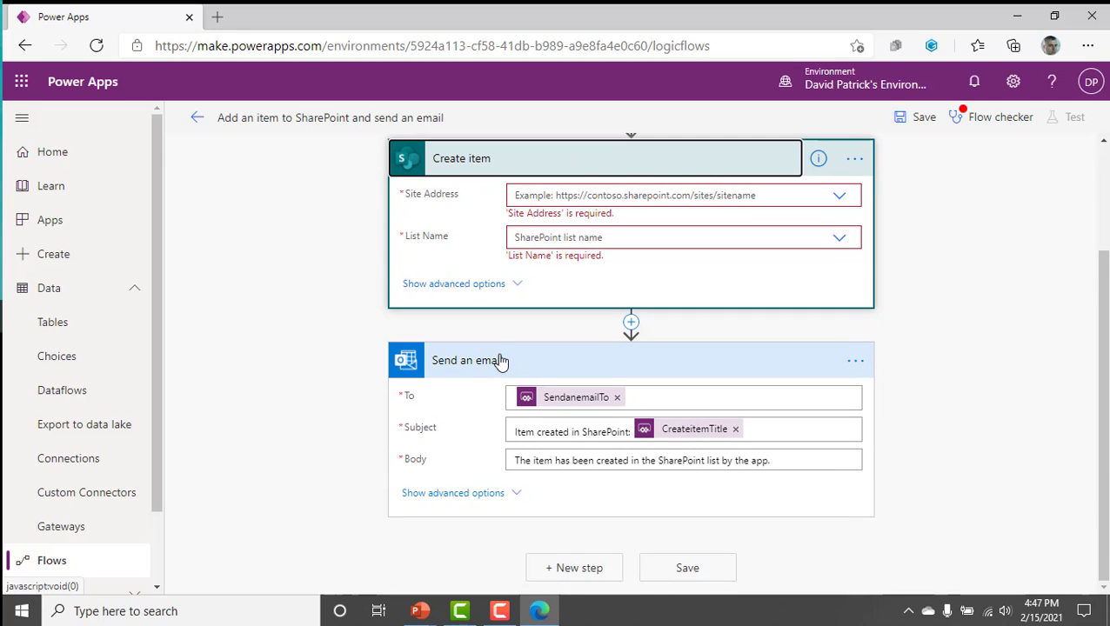
scroll(500, 364, up, 2)
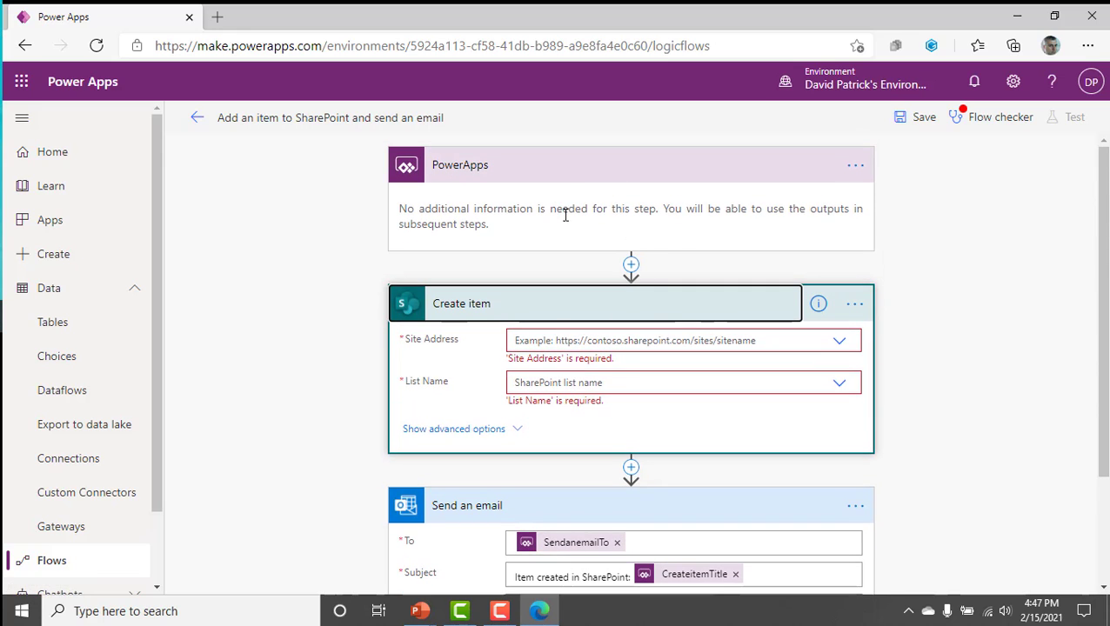
click(657, 342)
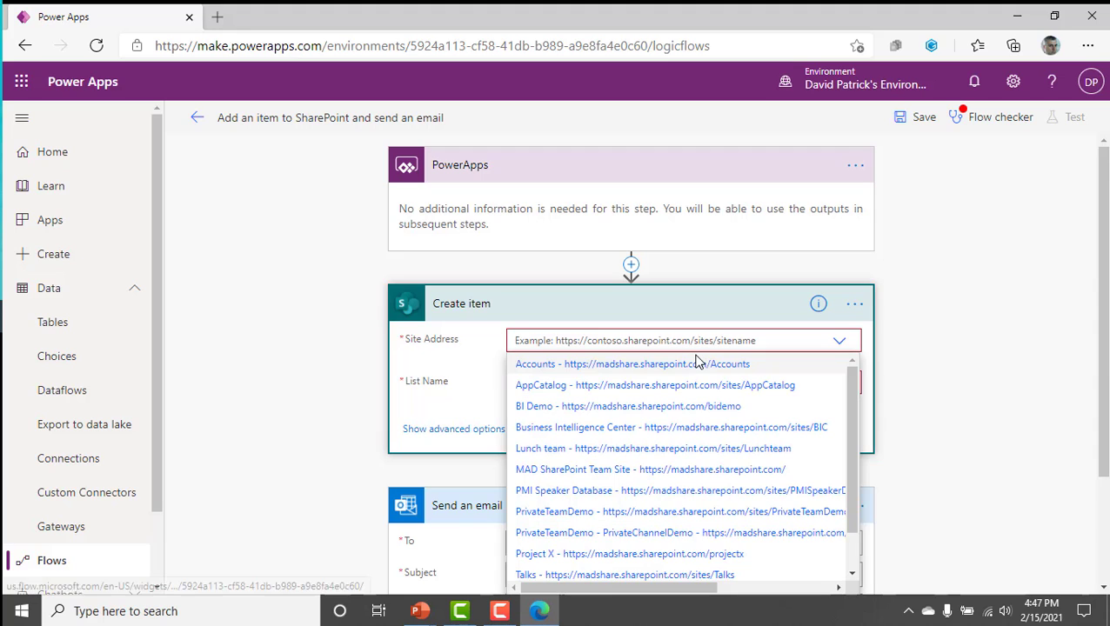
click(340, 350)
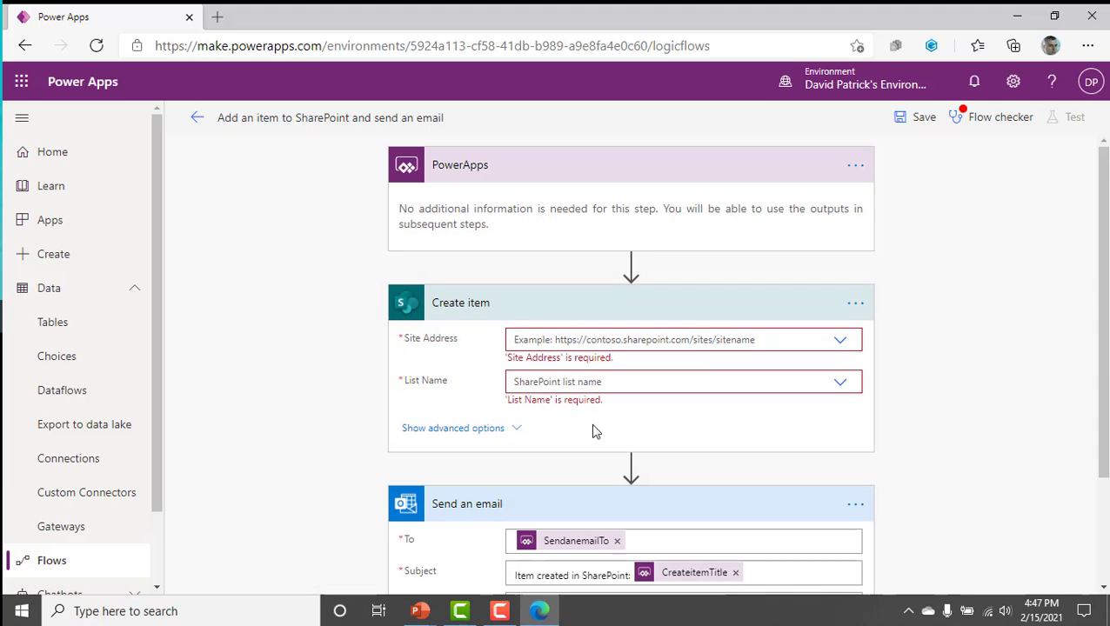
scroll(621, 459, down, 2)
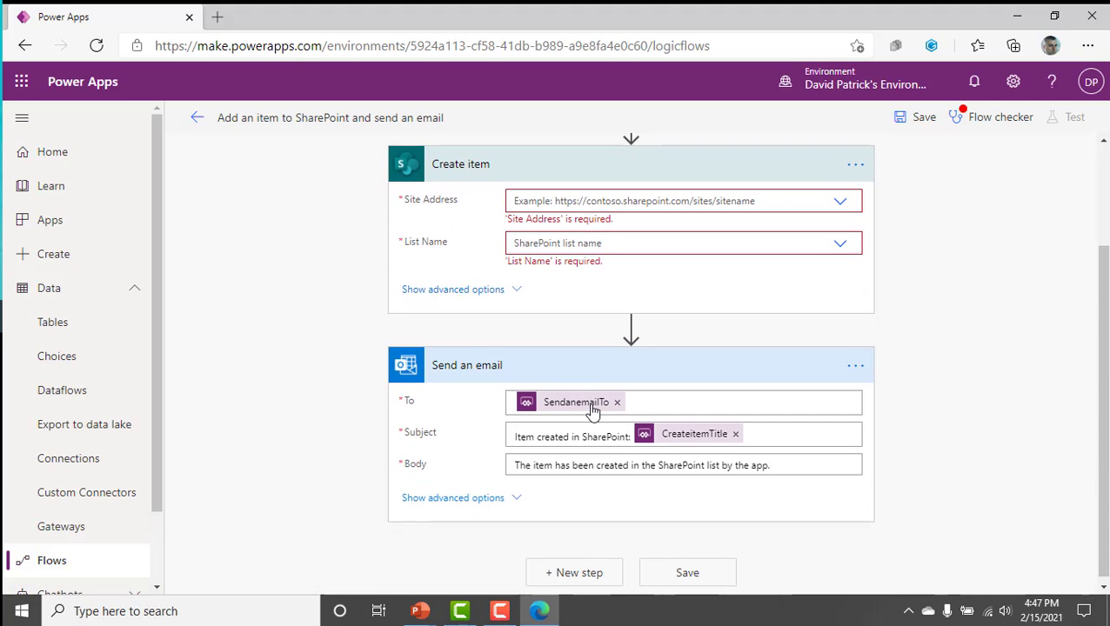
scroll(624, 248, up, 1)
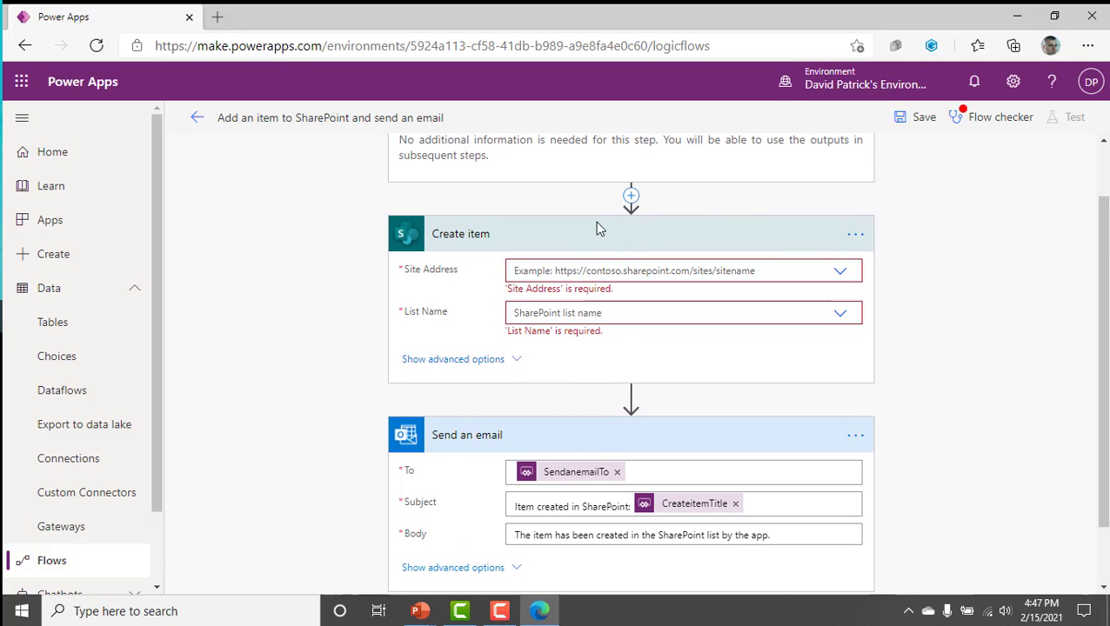
Check the template flow's errors with the Flow checker and return to the list of flows without saving.
click(976, 120)
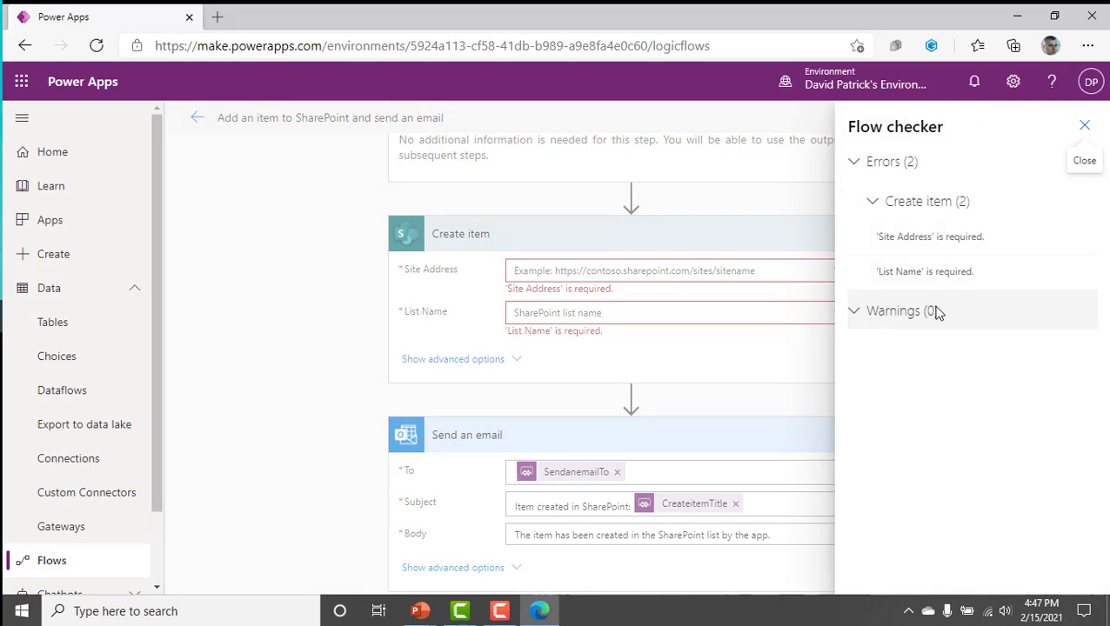
click(1084, 125)
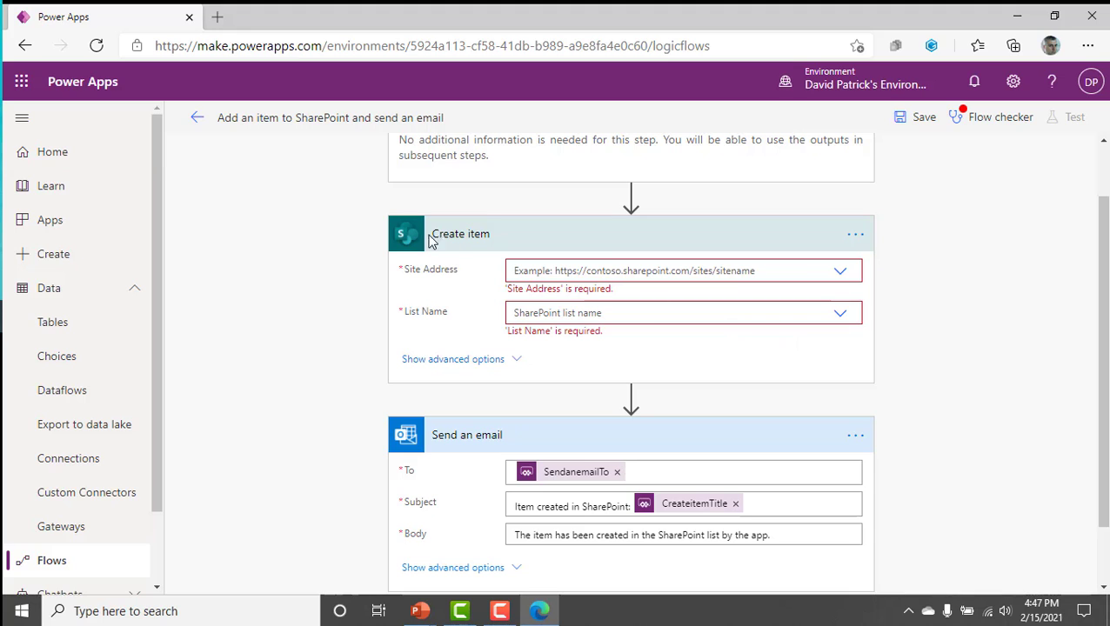
scroll(614, 209, up, 2)
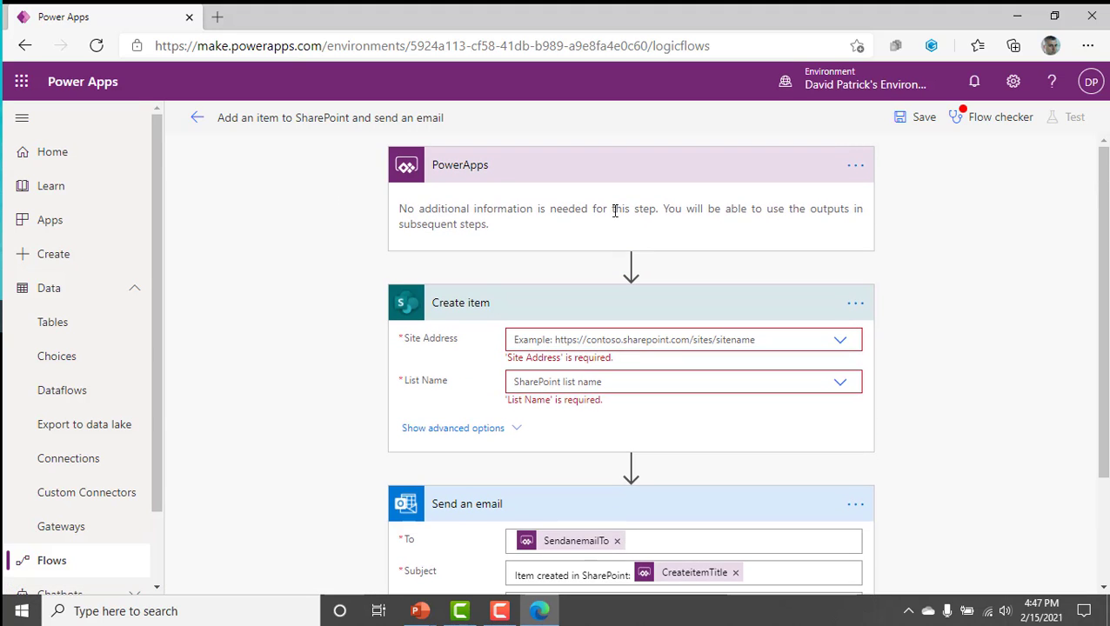
click(197, 118)
click(637, 167)
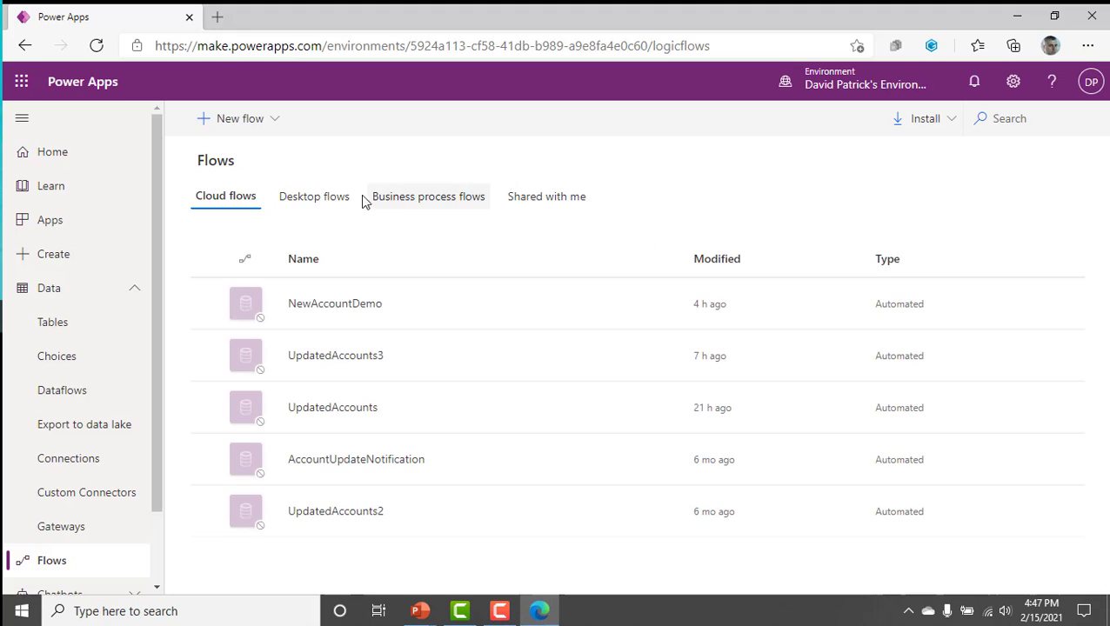
Start an automated cloud flow from blank and name it DemoNewAccountNotifications.
click(235, 120)
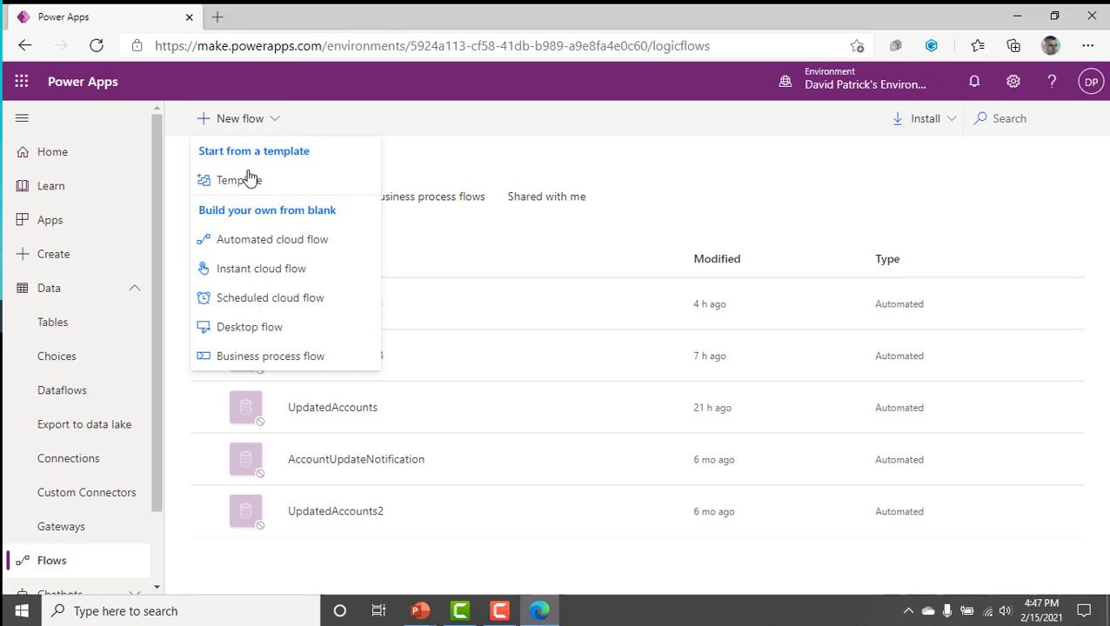
click(285, 243)
click(772, 200)
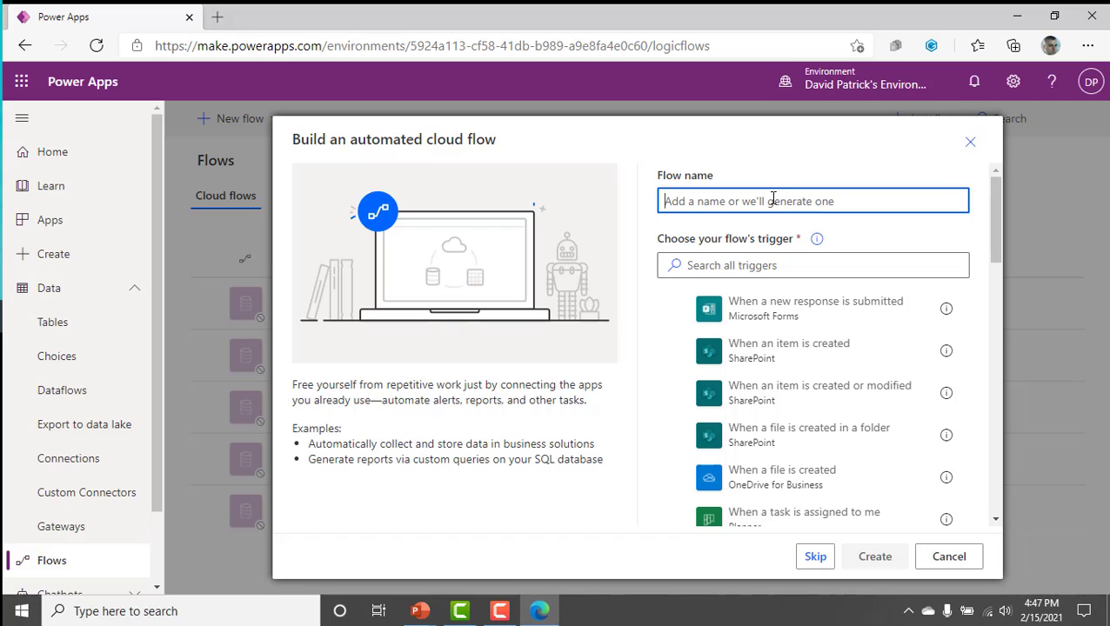
text(D)
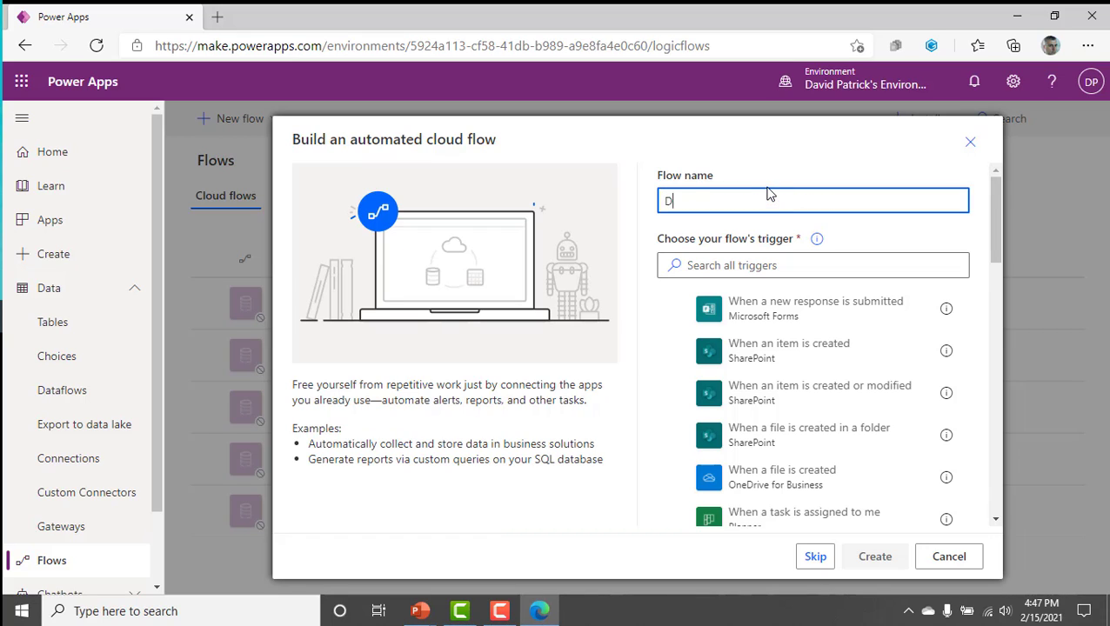
text(emoNewAccount)
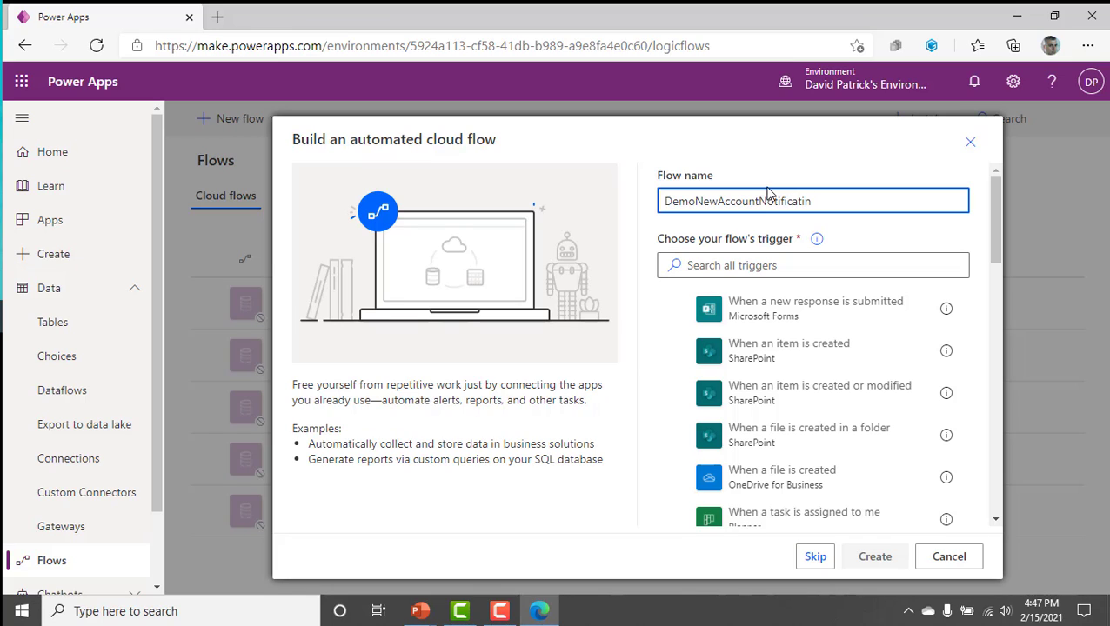
text(Notifications)
Browse the full list of triggers available for the new flow.
click(777, 267)
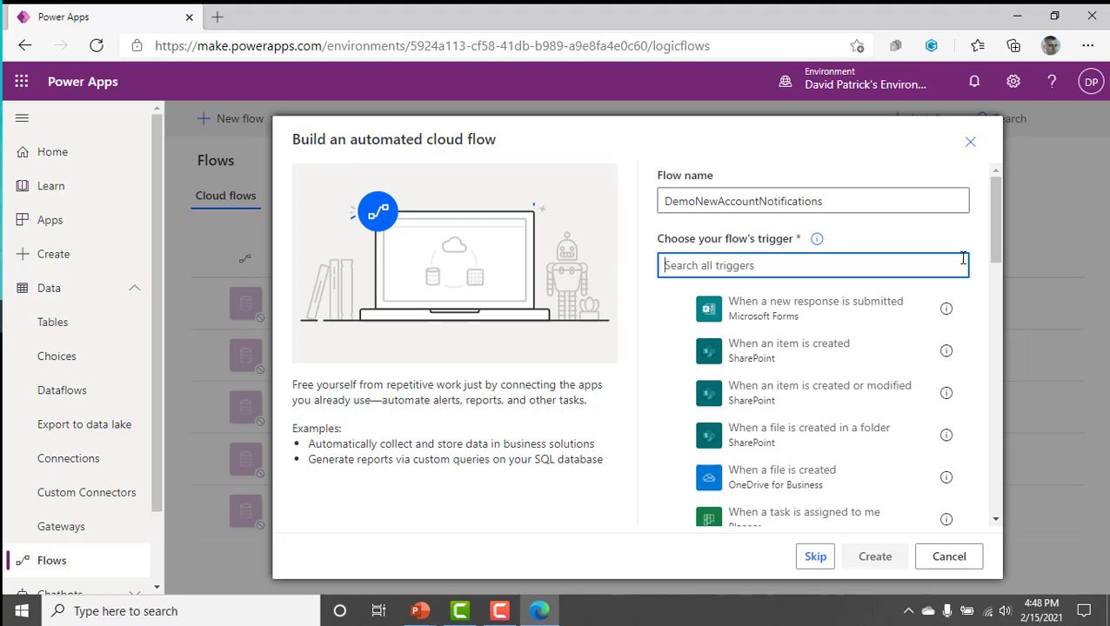
drag(997, 234, 1005, 318)
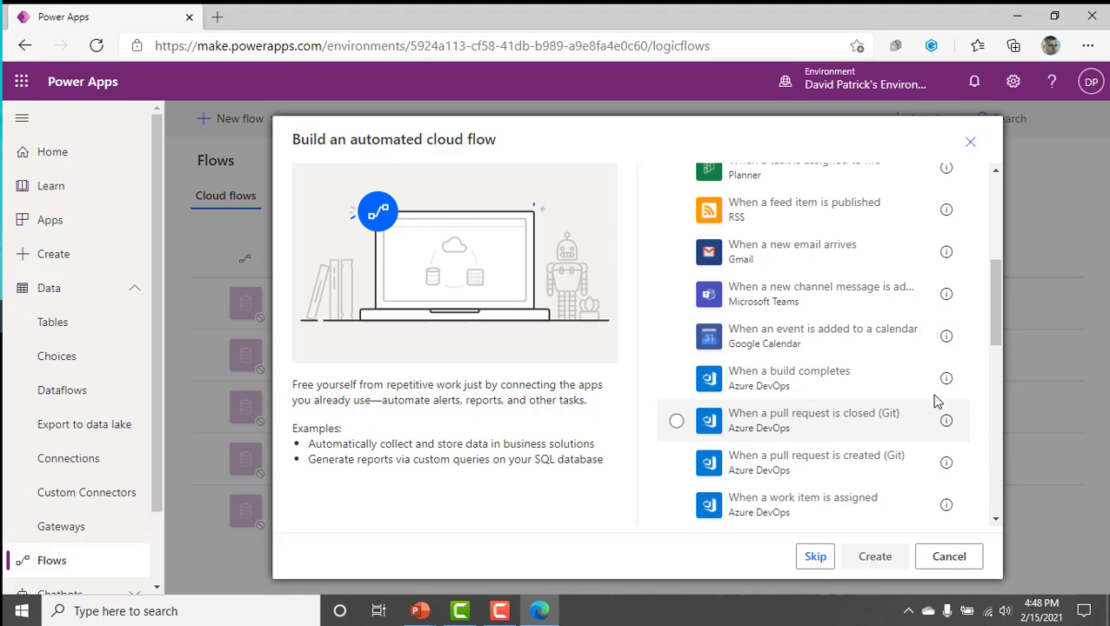
drag(989, 315, 939, 213)
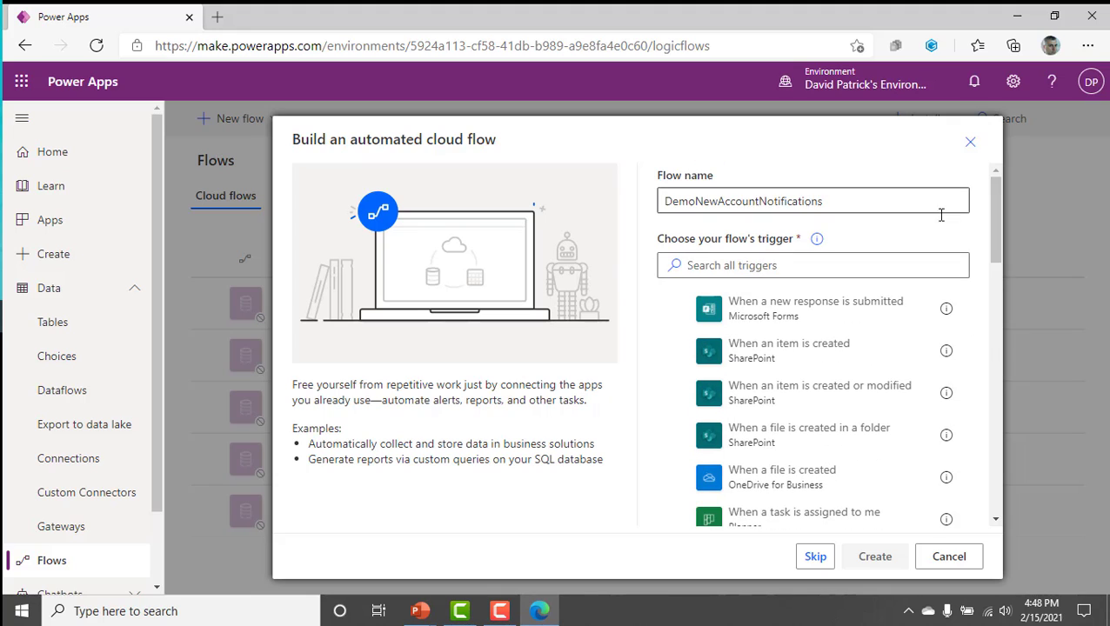
Search the flow triggers for sharepoint, look through the matching triggers, and select the search text for replacement.
click(706, 263)
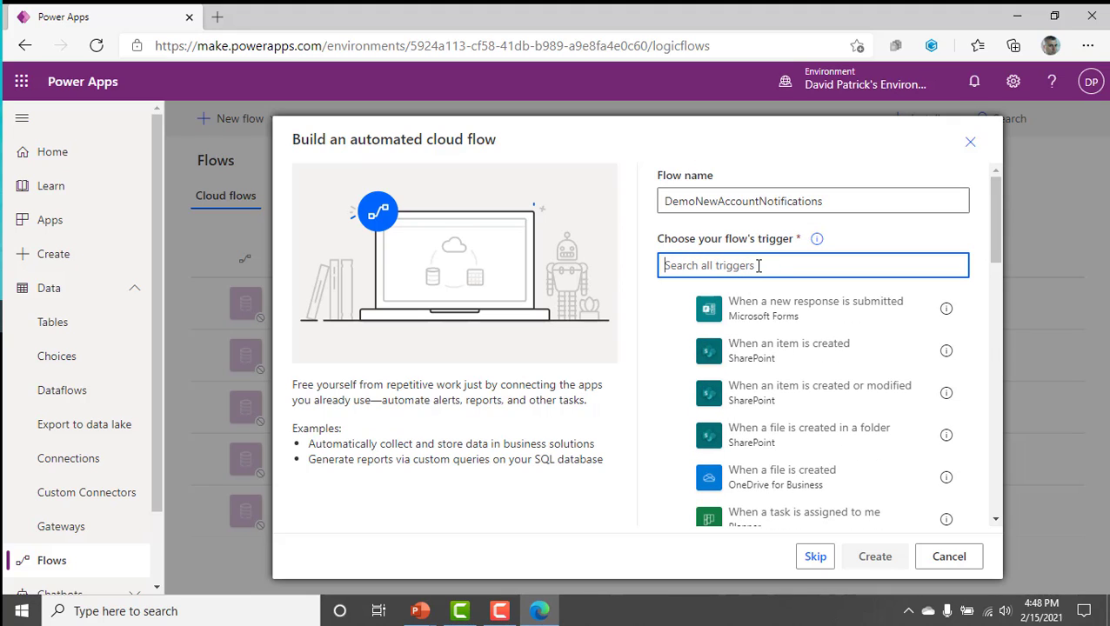
text(sharepoint)
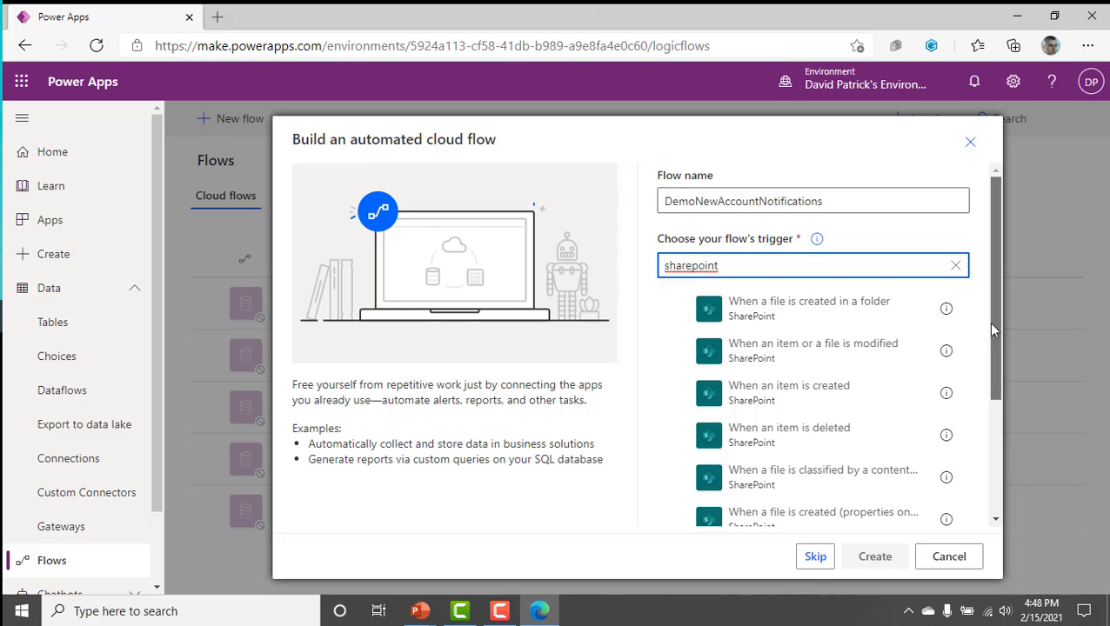
drag(992, 329, 1013, 515)
drag(1002, 467, 990, 291)
drag(750, 270, 615, 272)
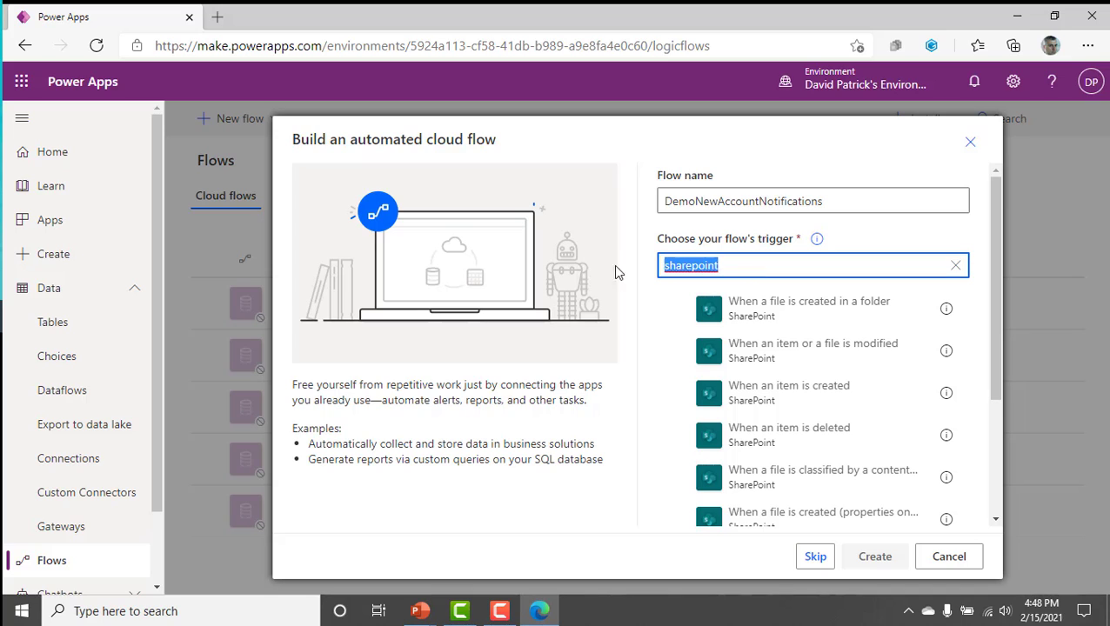
Search the triggers for dataverse and common data, and create the flow with the Common Data Service trigger When a record is created.
text(dataverse)
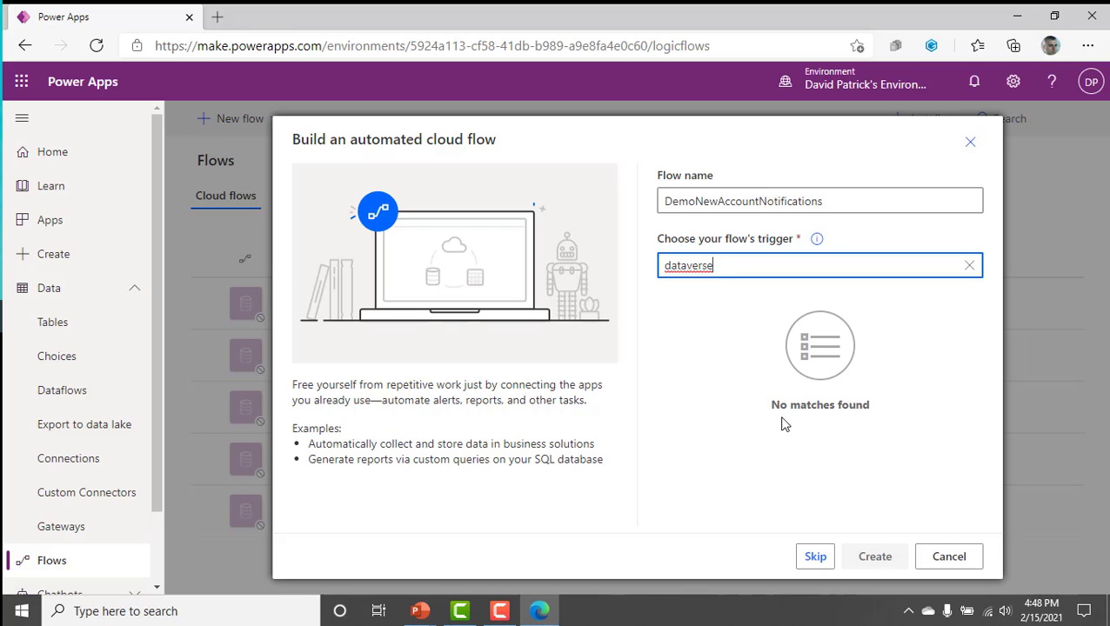
key(ctrl+a)
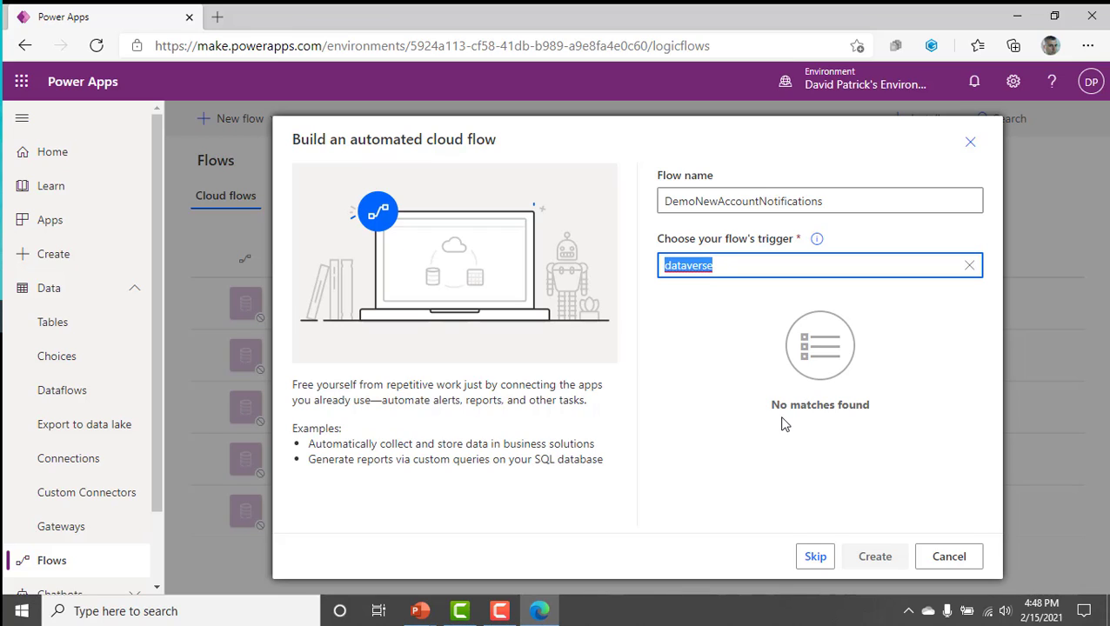
text(comm)
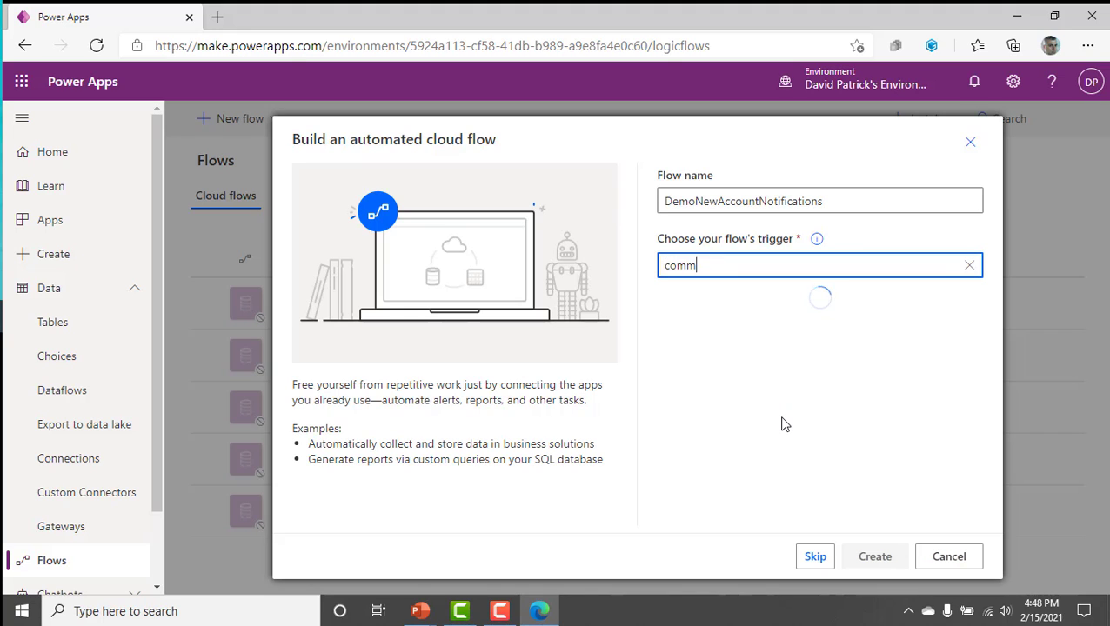
text(on data)
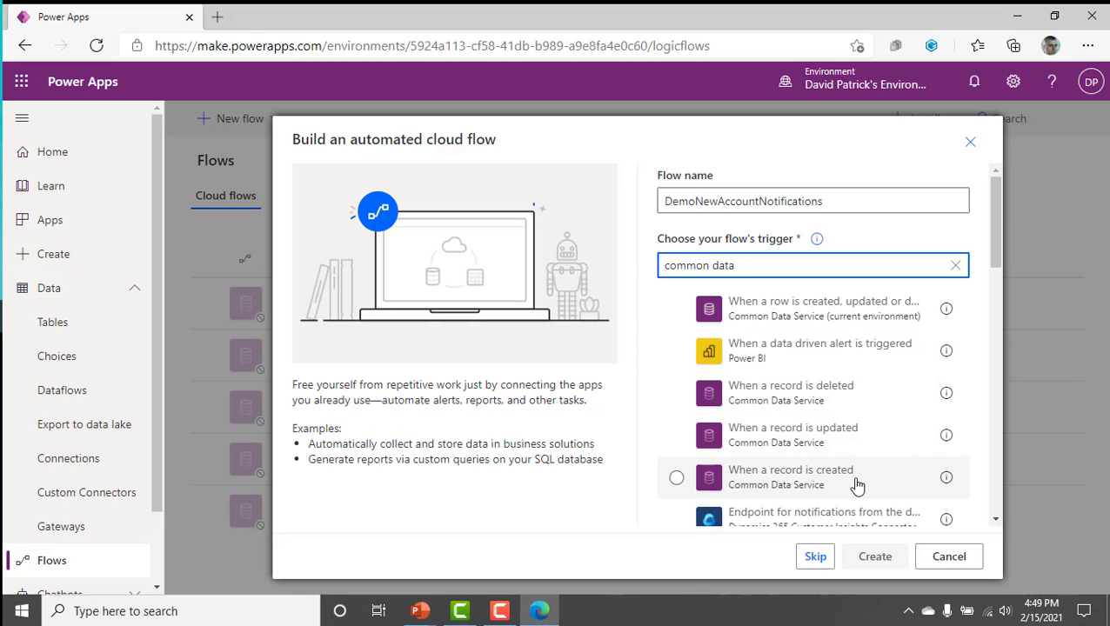
click(837, 493)
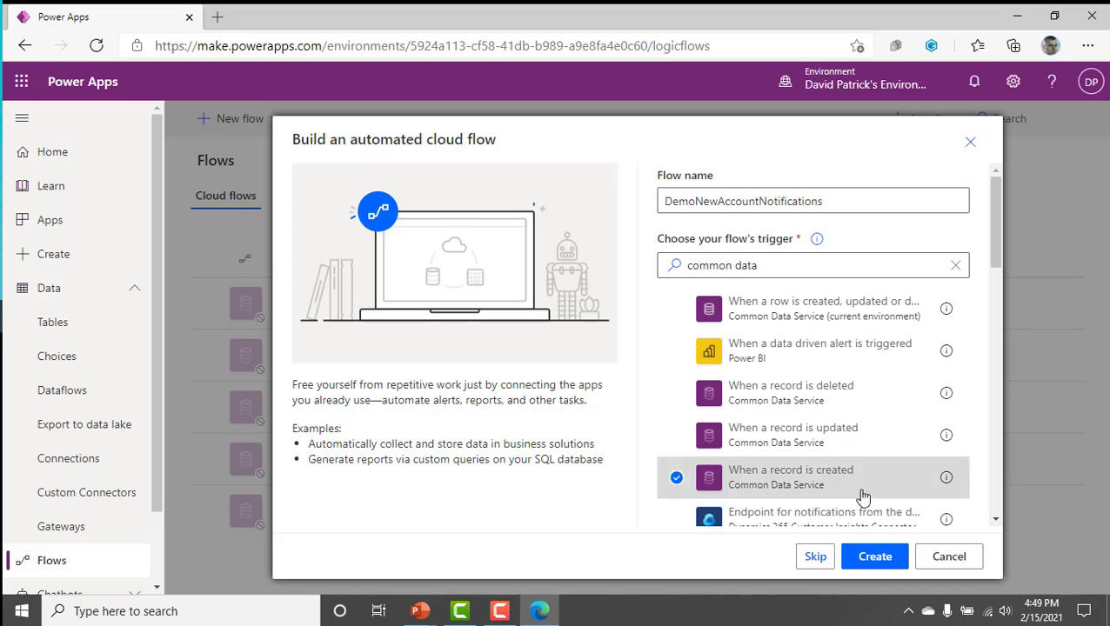
click(878, 561)
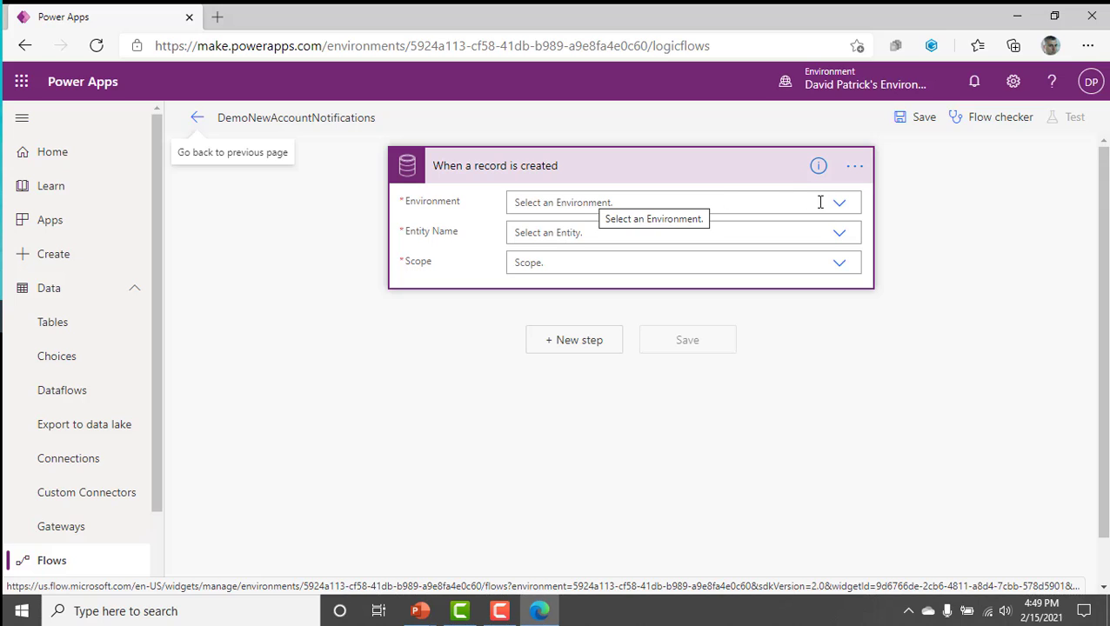
Check the available environments and set the trigger's environment to the one identified as org215f554a.
click(870, 83)
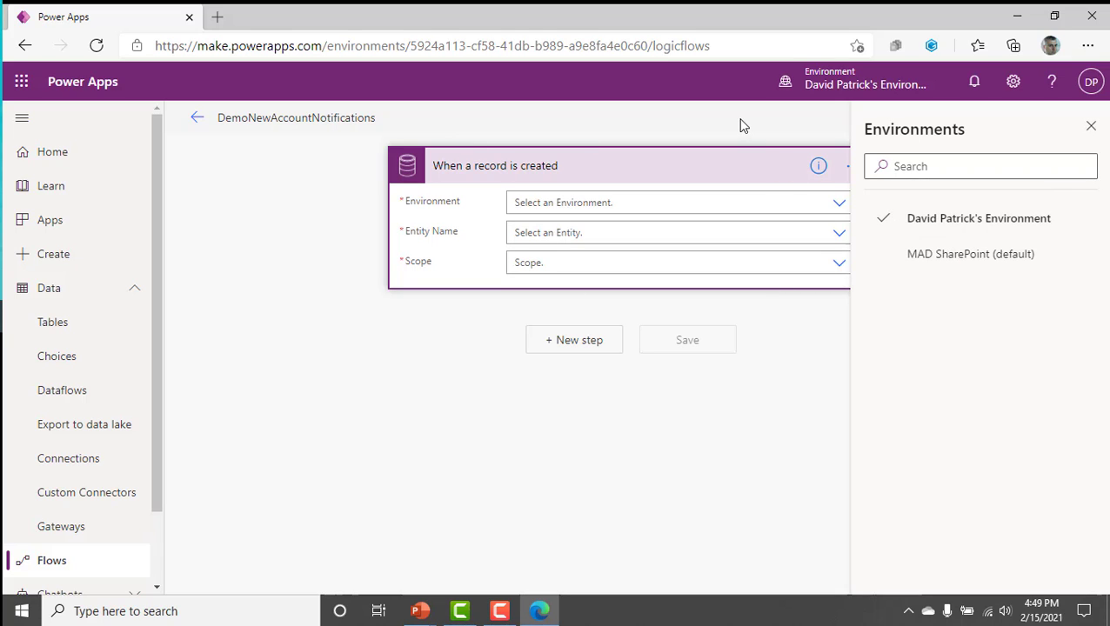
click(1089, 126)
click(839, 205)
click(839, 205)
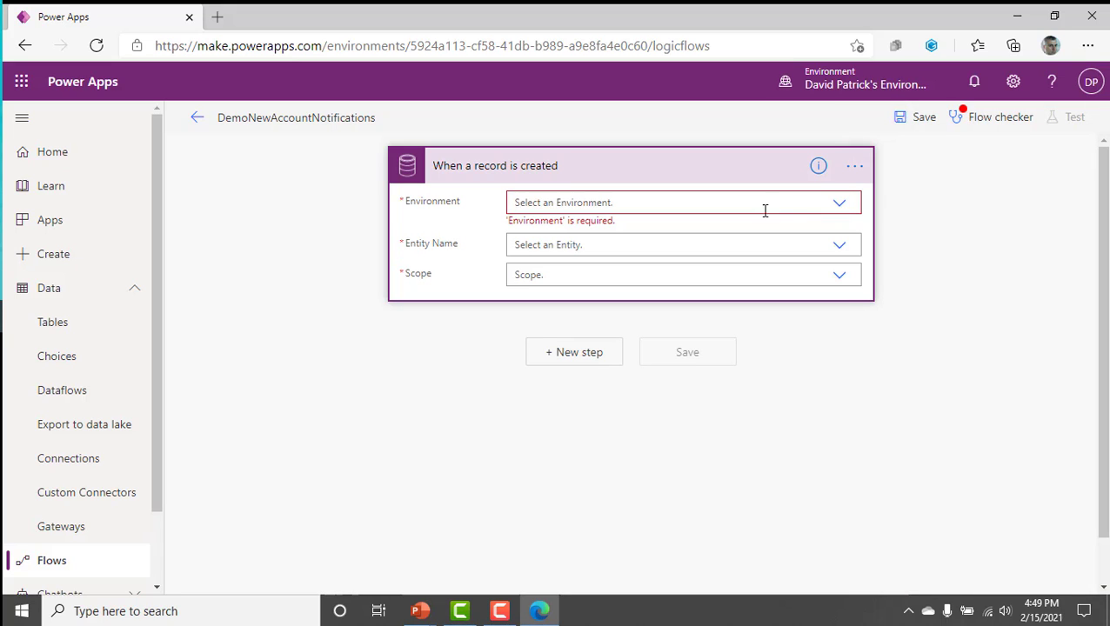
click(847, 204)
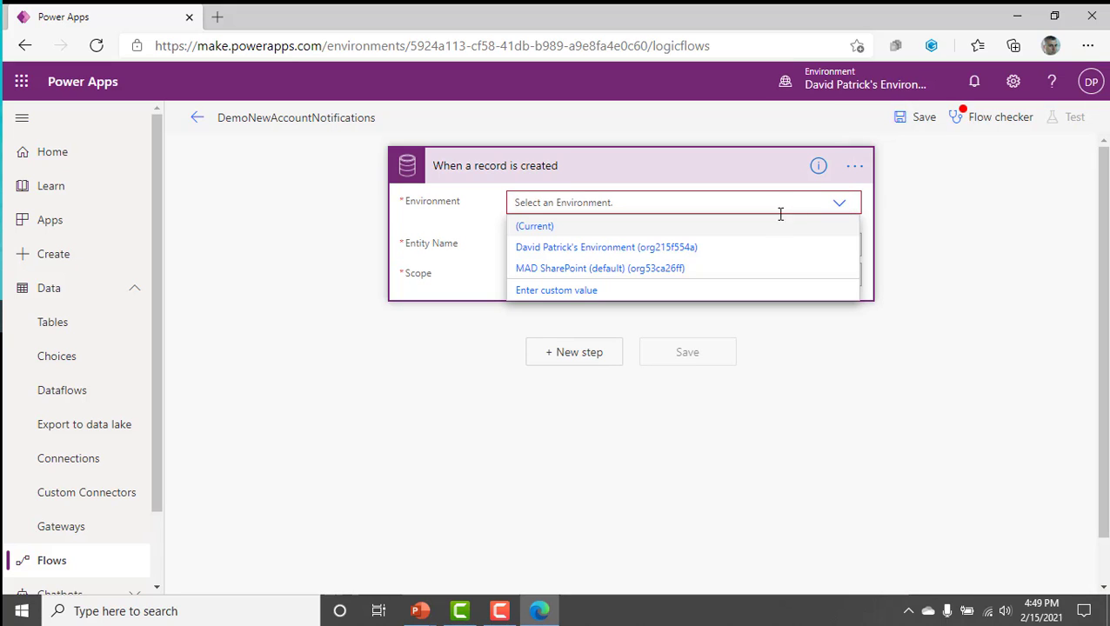
click(615, 250)
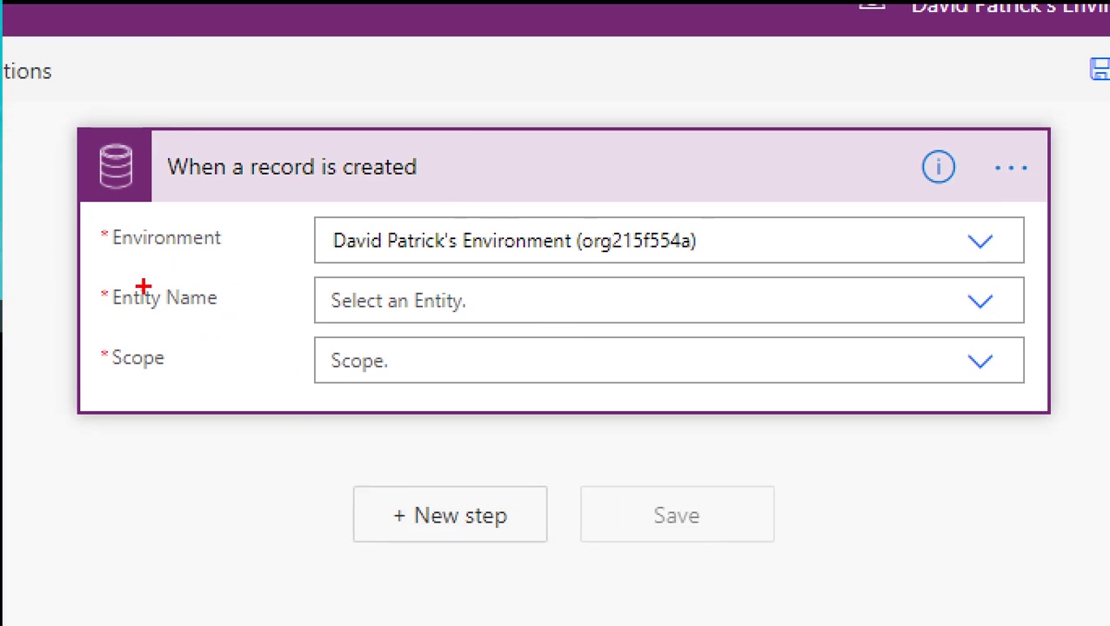
Set the entity name of the When a record is created trigger to Accounts.
drag(101, 296, 161, 302)
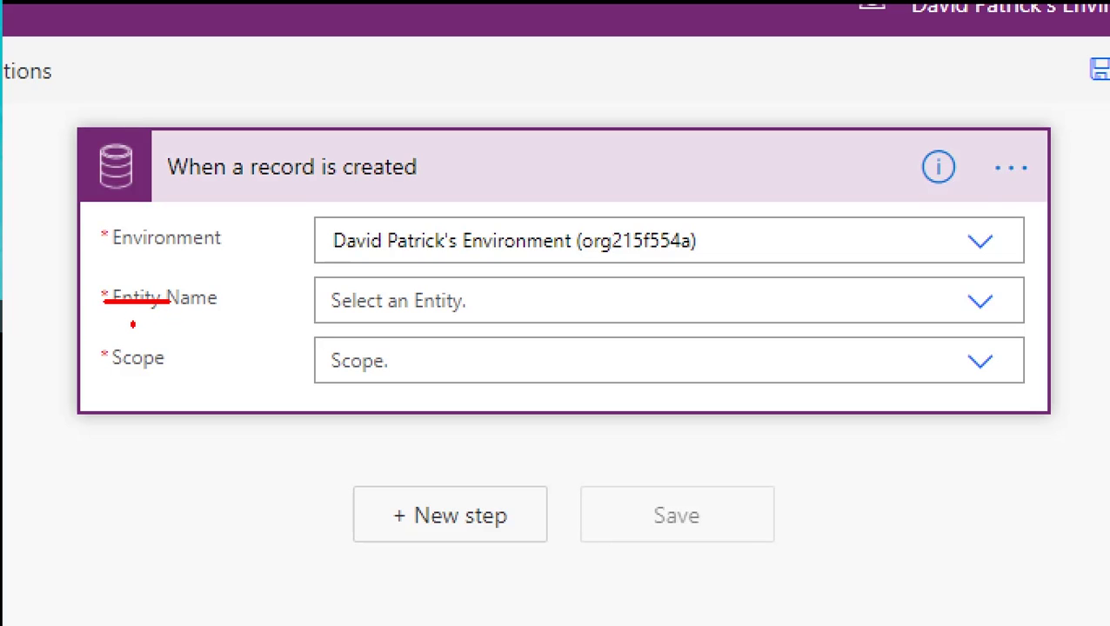
drag(109, 330, 165, 313)
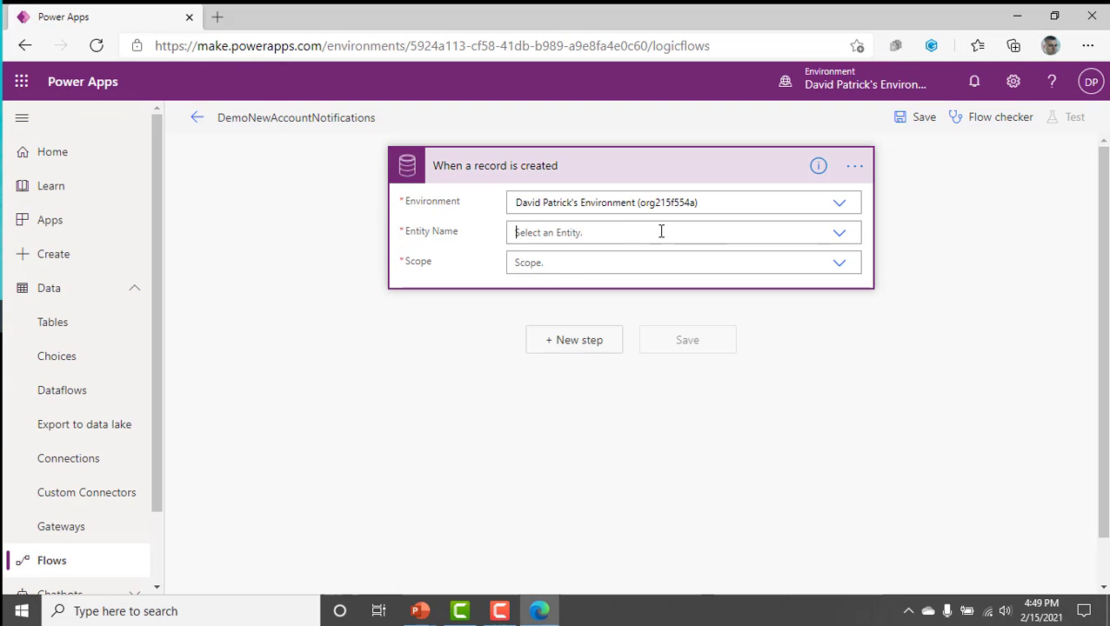
click(661, 231)
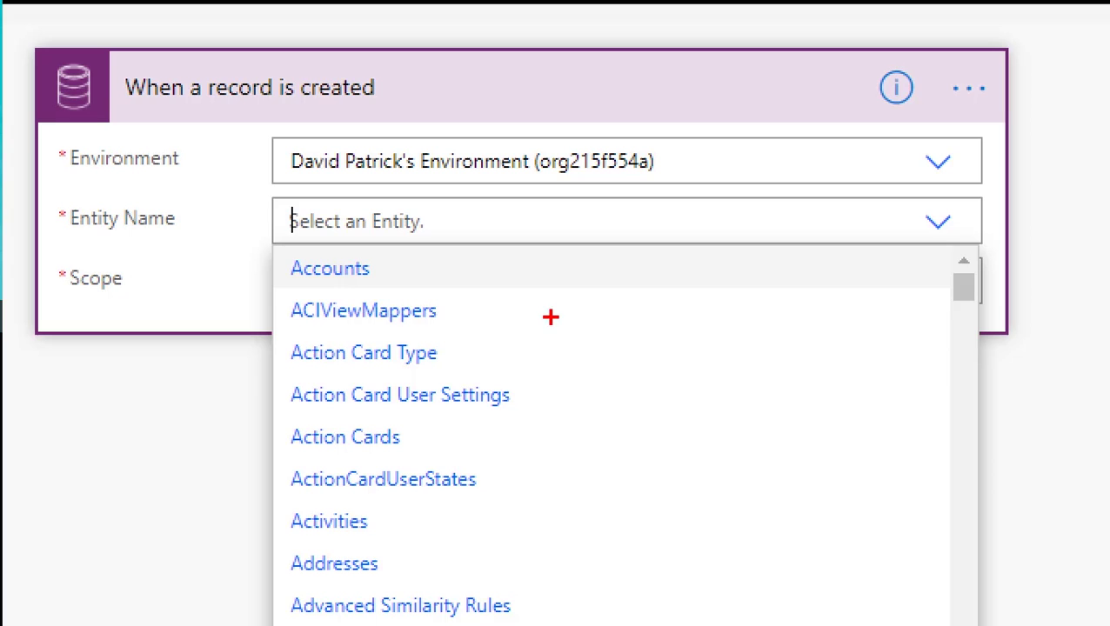
drag(377, 265, 470, 246)
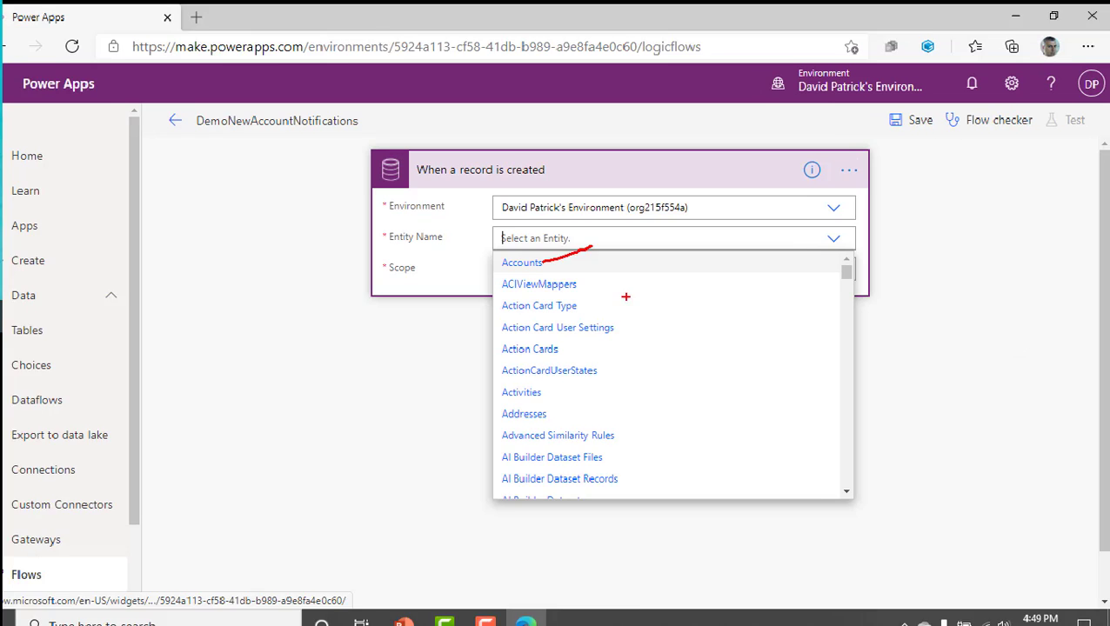
click(559, 264)
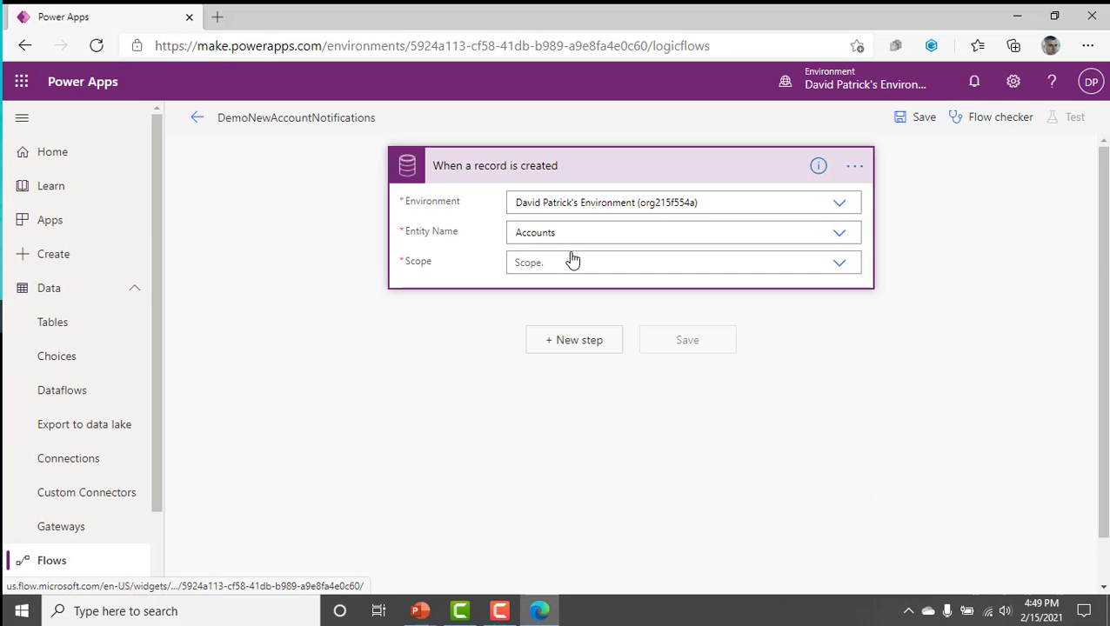
Set the trigger's scope to Organization and check the flow with the Flow checker.
click(832, 272)
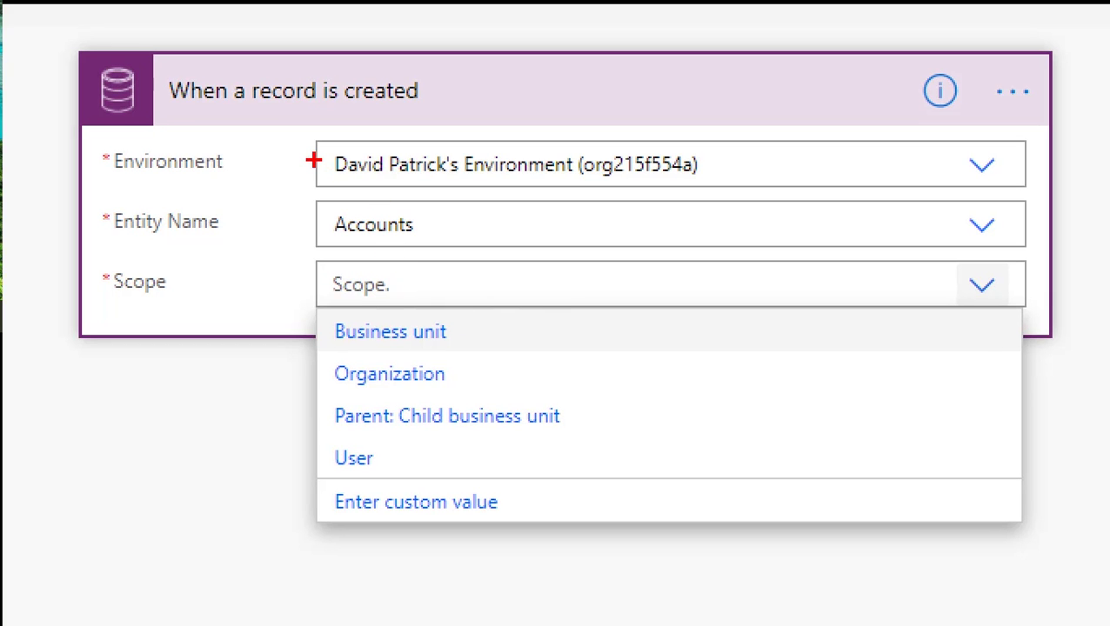
mouse_move(498, 371)
mouse_down()
mouse_move(393, 361)
mouse_move(348, 409)
mouse_move(458, 379)
mouse_up()
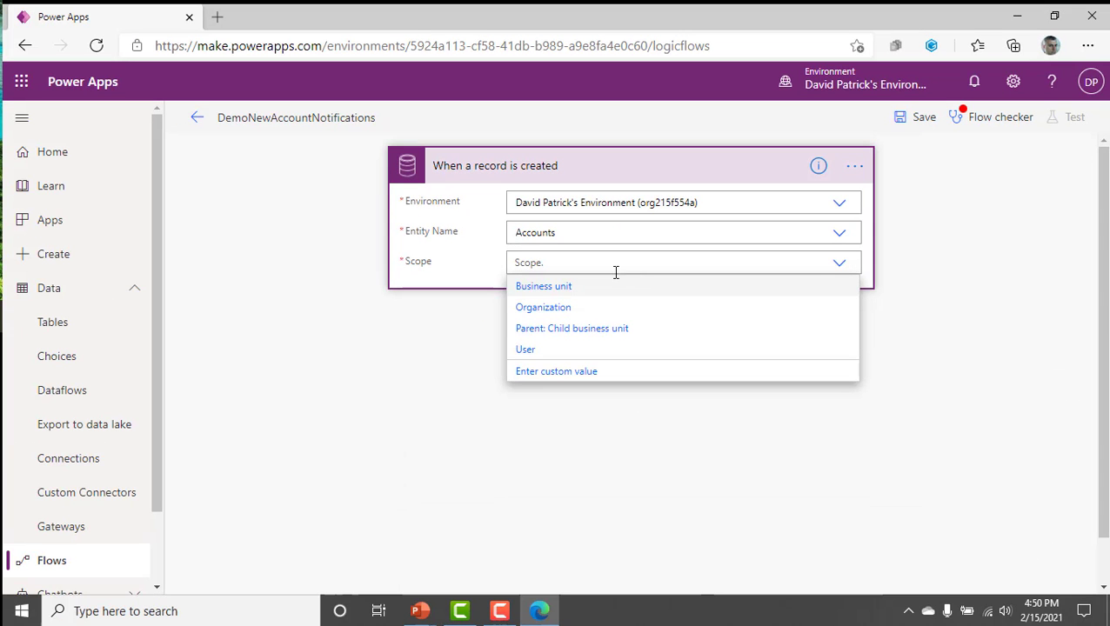
click(548, 307)
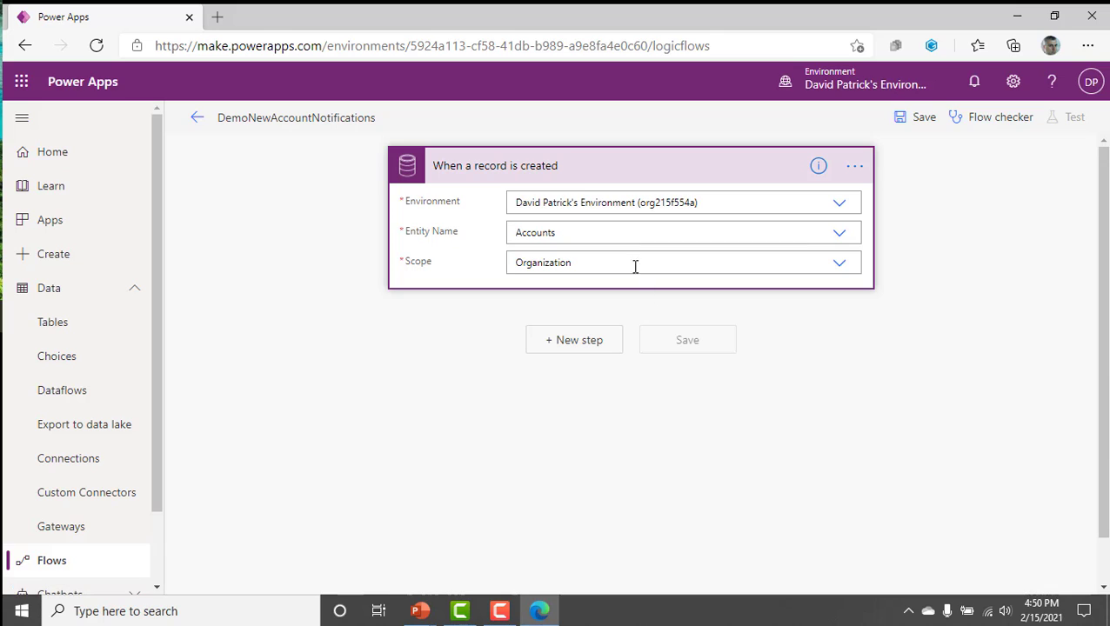
click(988, 126)
click(1081, 124)
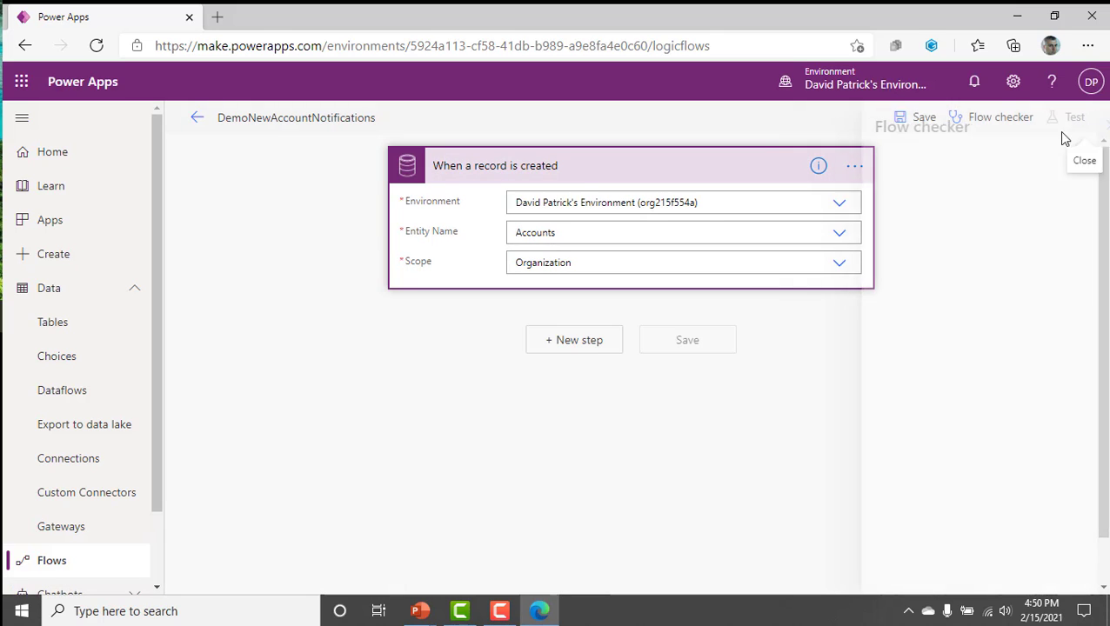
Add a new step after the trigger, search the connectors for SharePoint, and open the SharePoint connector's actions.
click(588, 341)
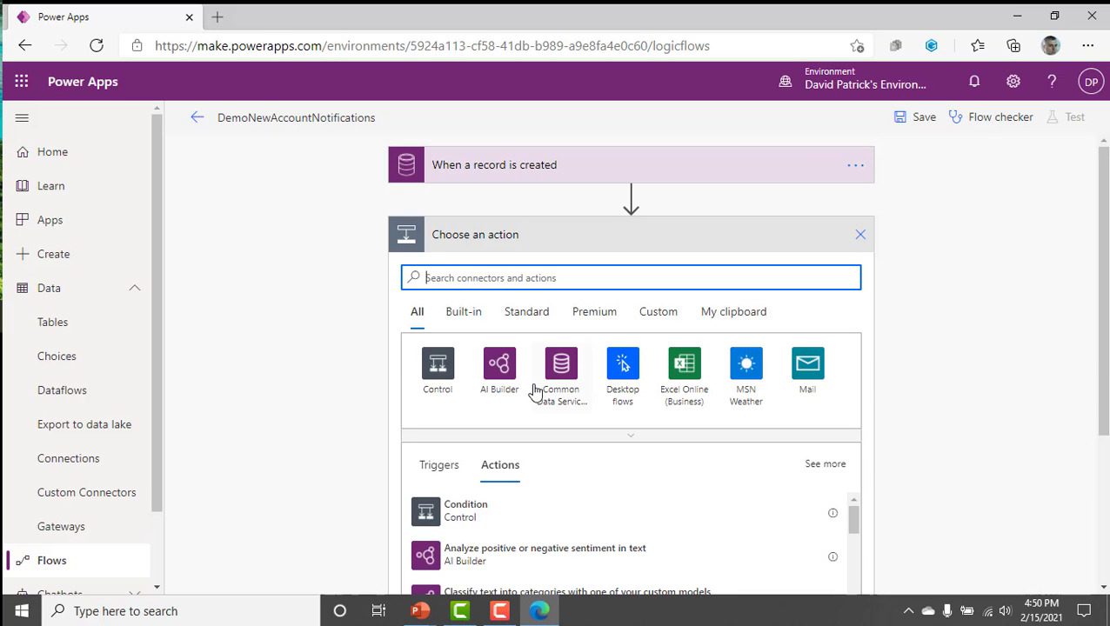
click(567, 174)
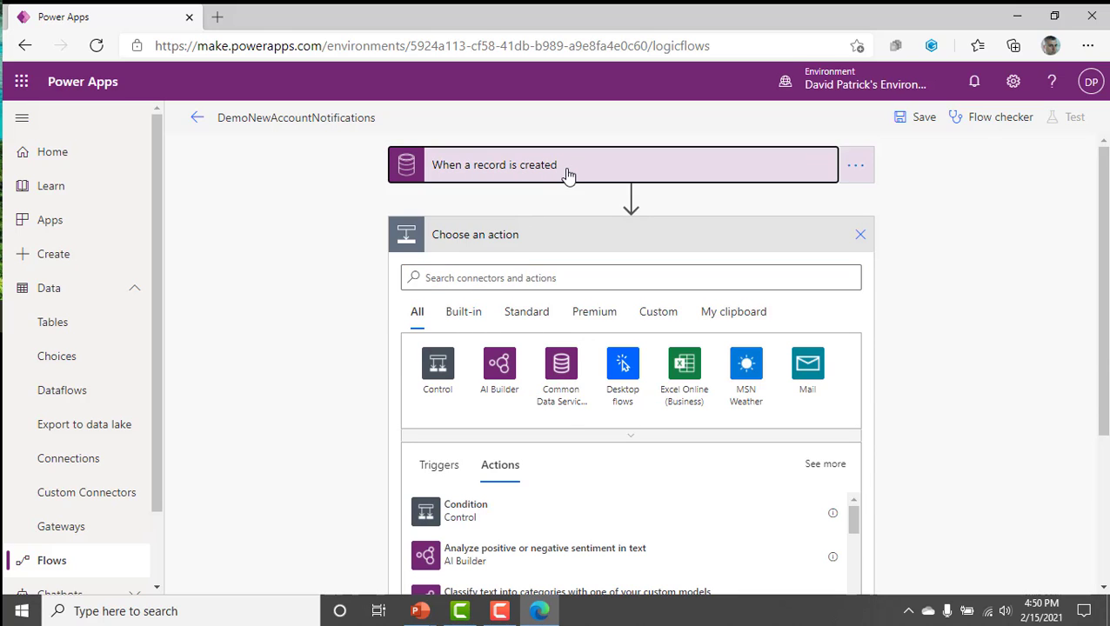
click(567, 170)
click(557, 274)
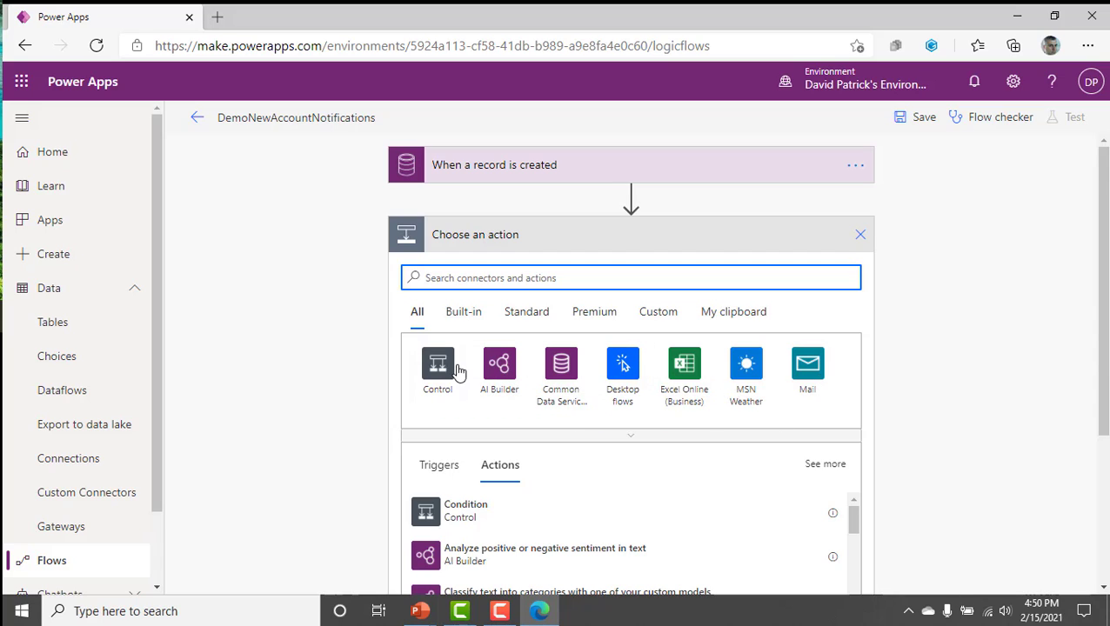
text(SHarePoint)
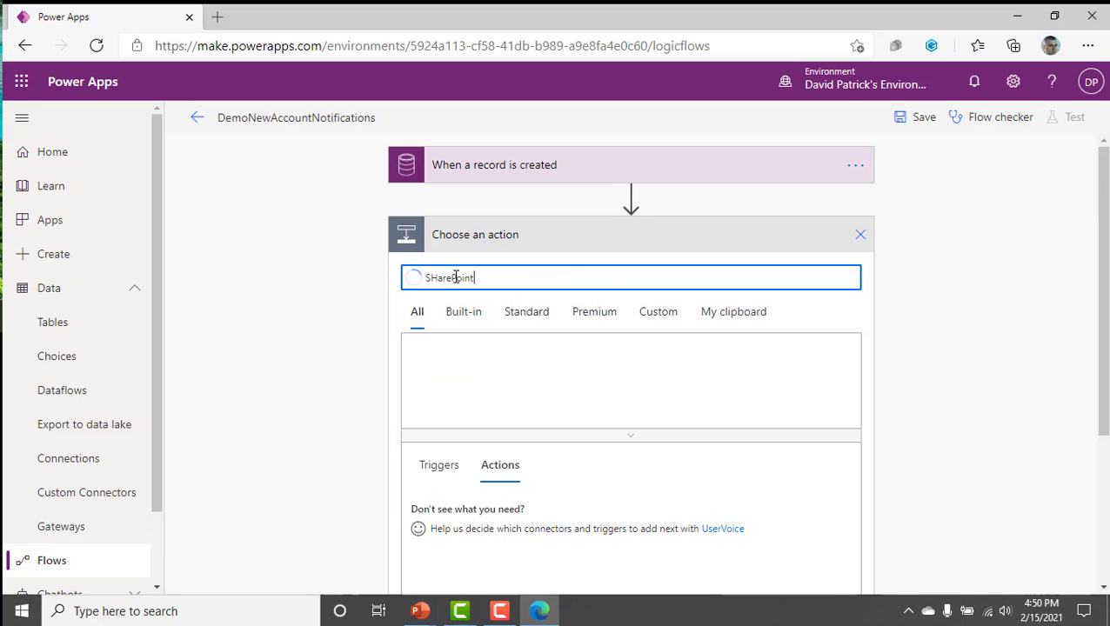
click(456, 362)
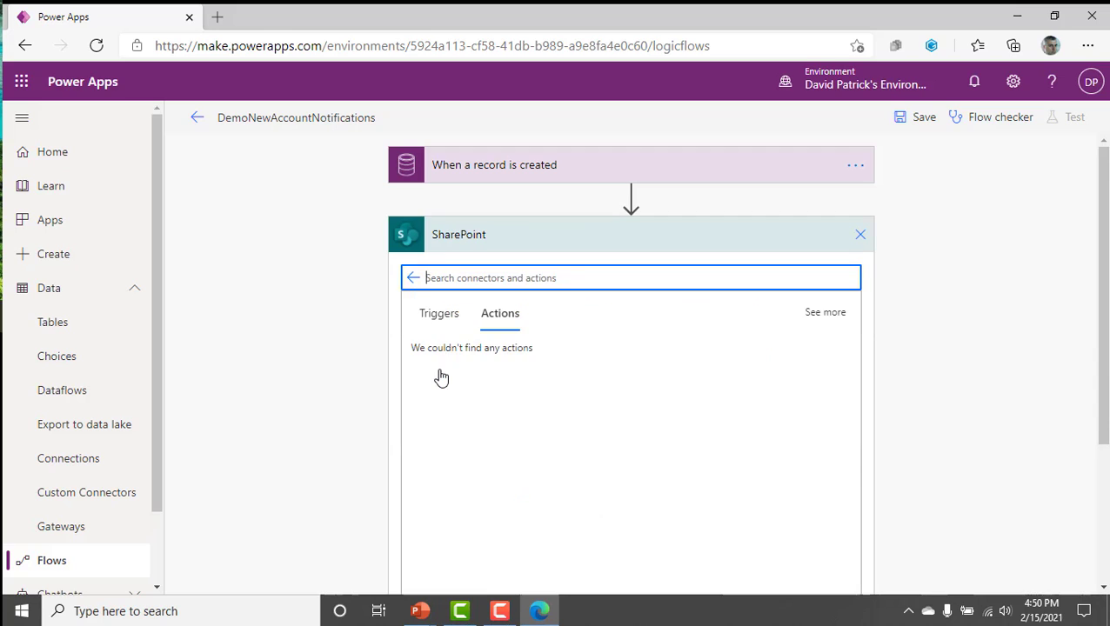
Look through the SharePoint actions, filter them by create, and add the Create item action to the flow.
scroll(555, 379, down, 1)
scroll(554, 379, down, 3)
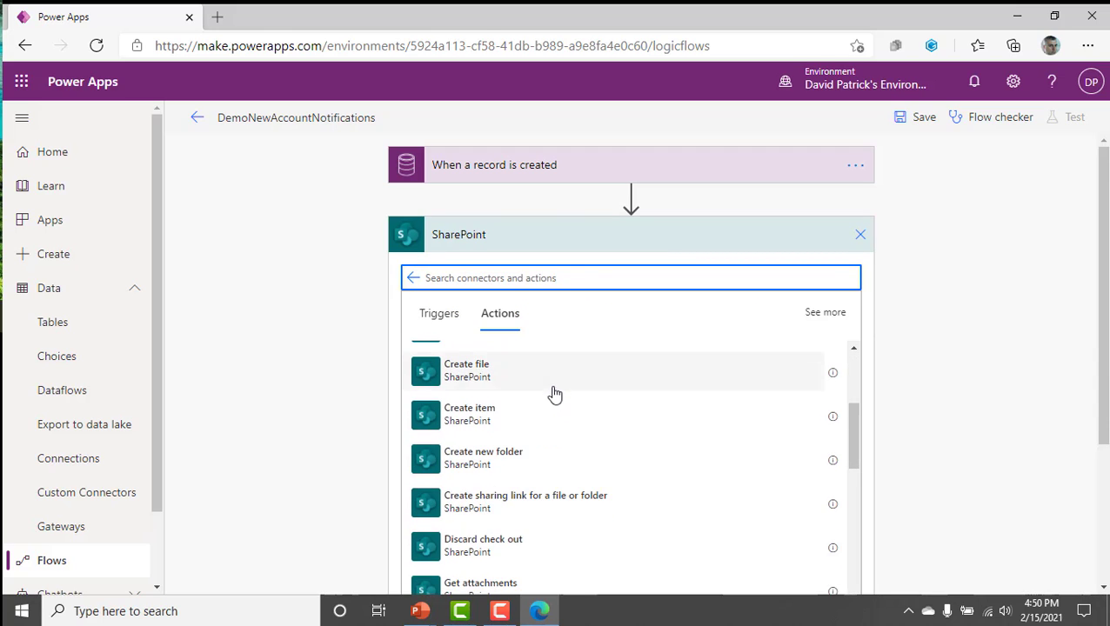
scroll(555, 391, up, 3)
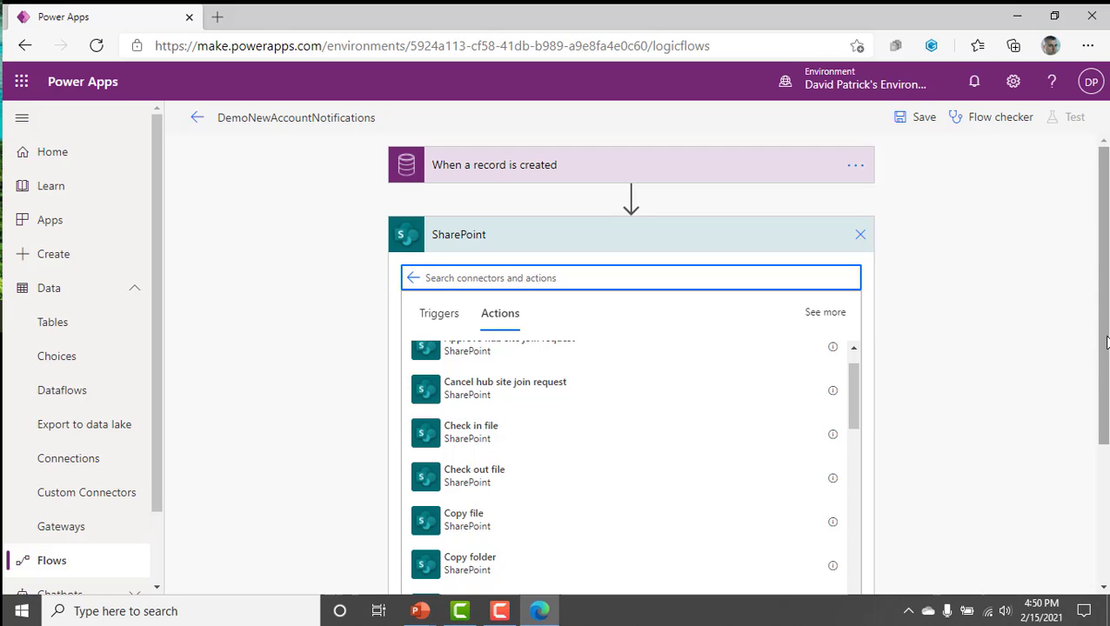
scroll(1105, 341, down, 2)
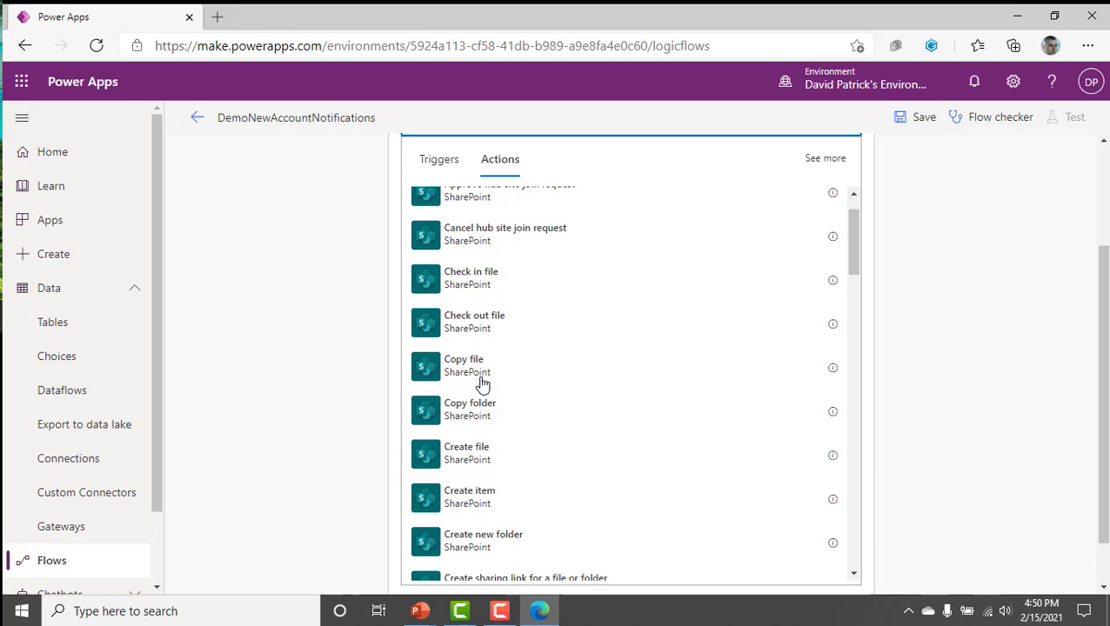
drag(848, 217, 894, 227)
scroll(894, 228, up, 3)
click(492, 277)
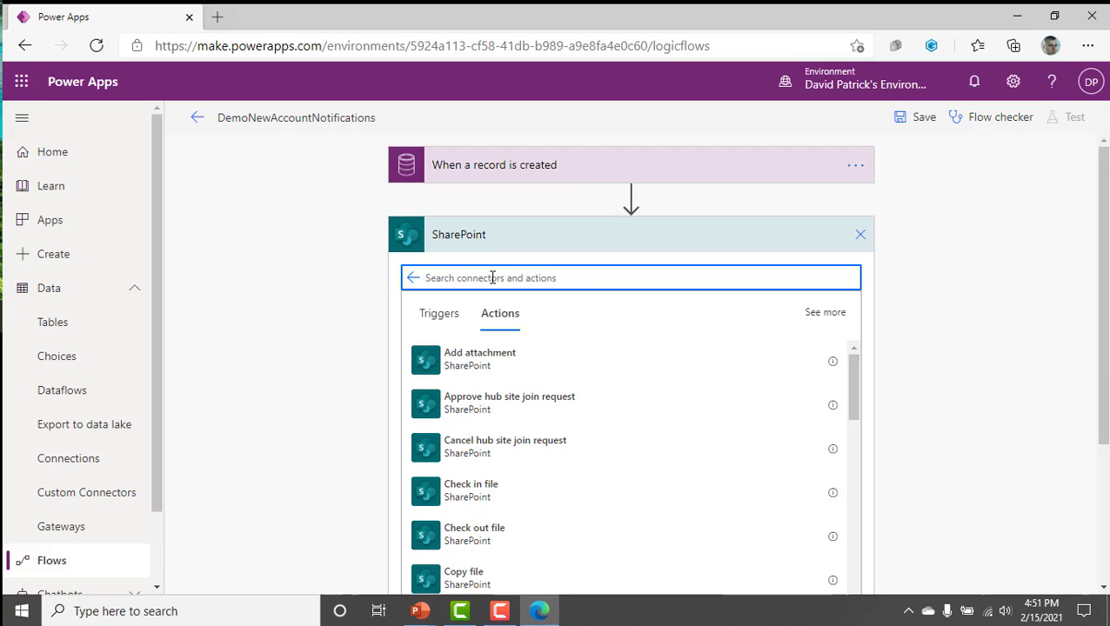
text(c)
key(BackSpace)
text(create)
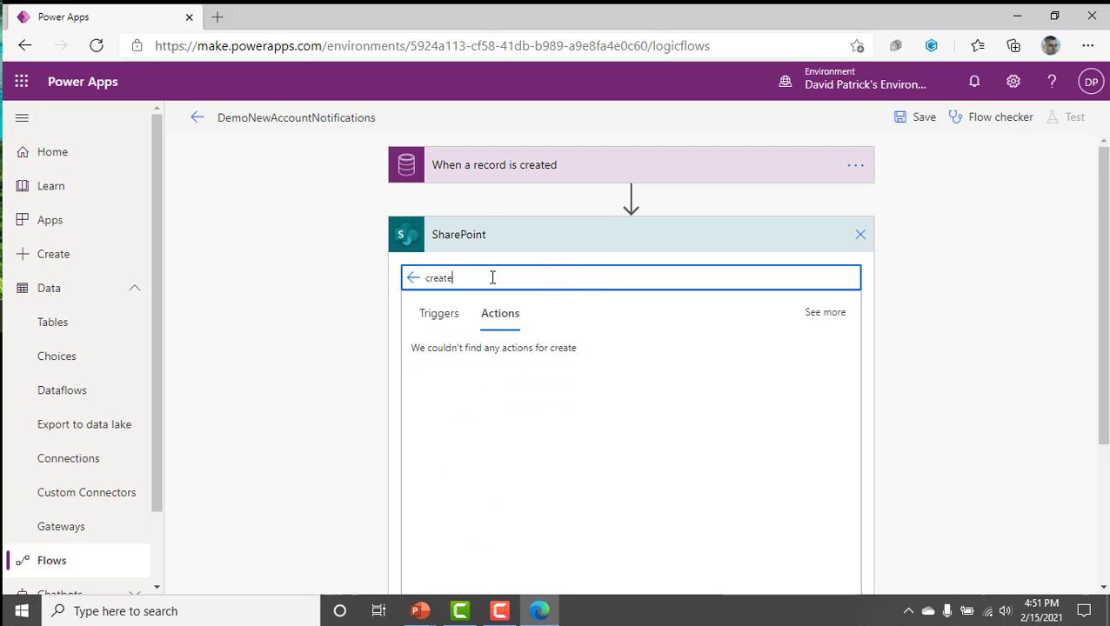
click(513, 370)
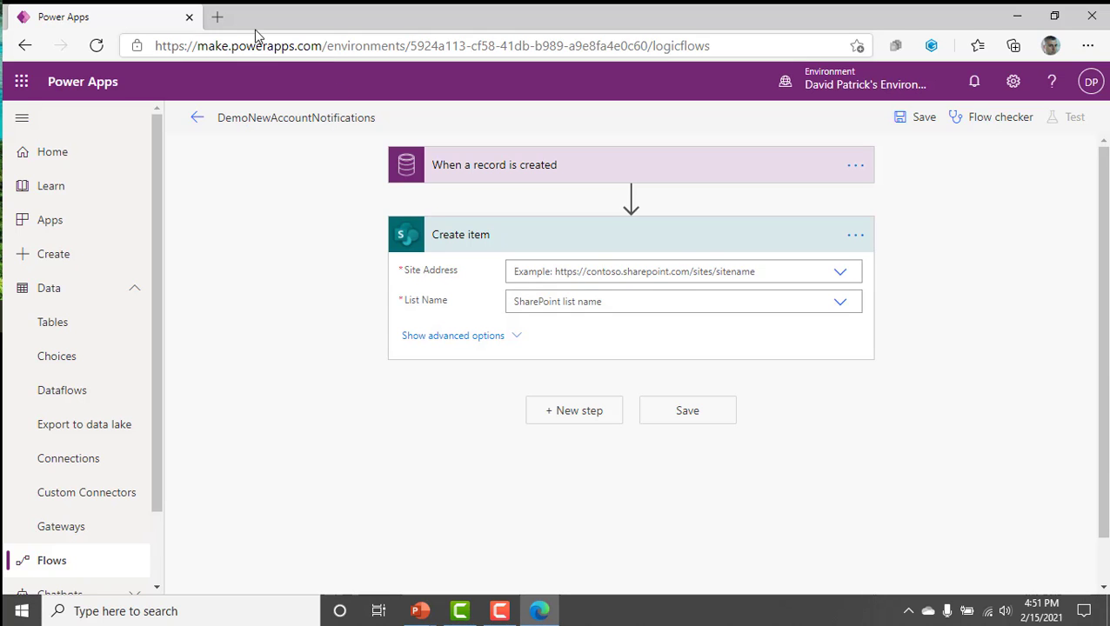
Open the home page of the MAD SharePoint Team Site in a new browser tab.
click(218, 17)
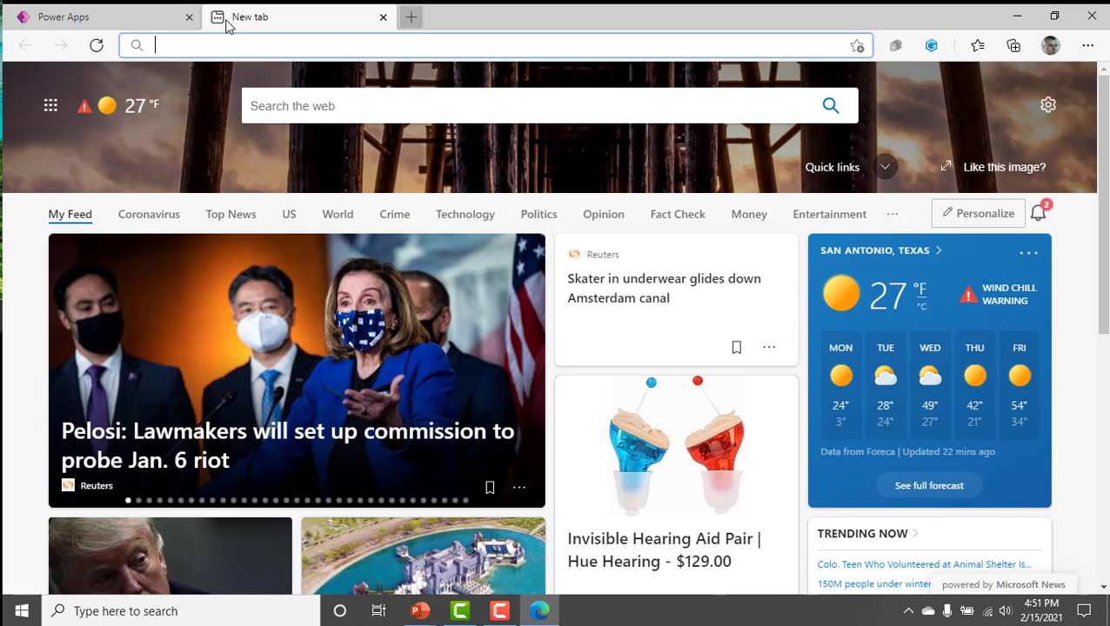
text(mad)
key(Return)
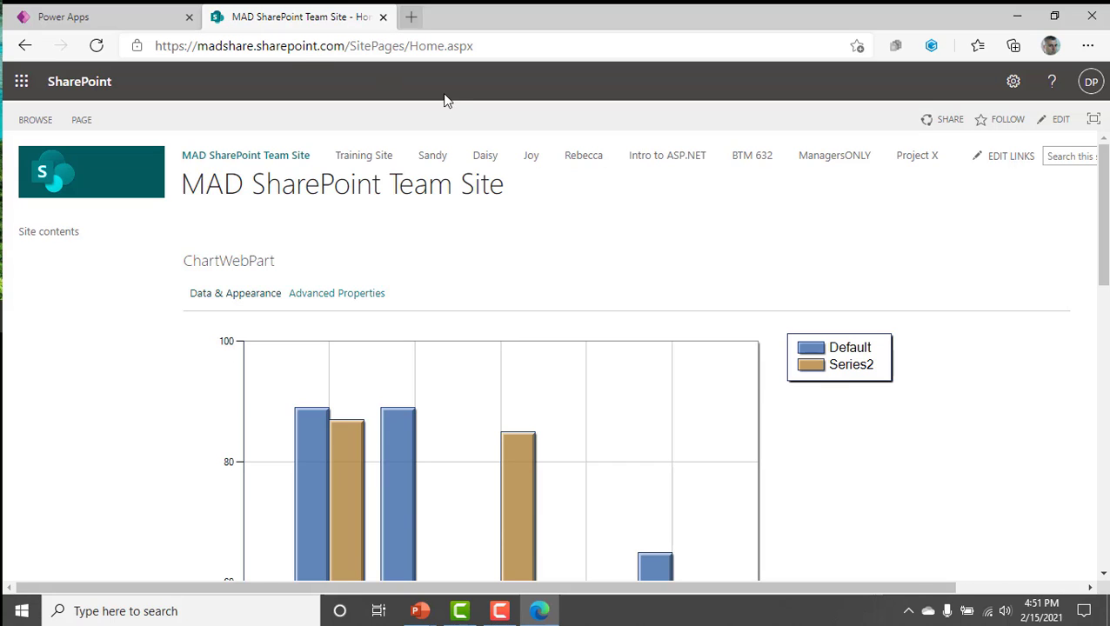
scroll(590, 341, down, 4)
scroll(589, 342, up, 4)
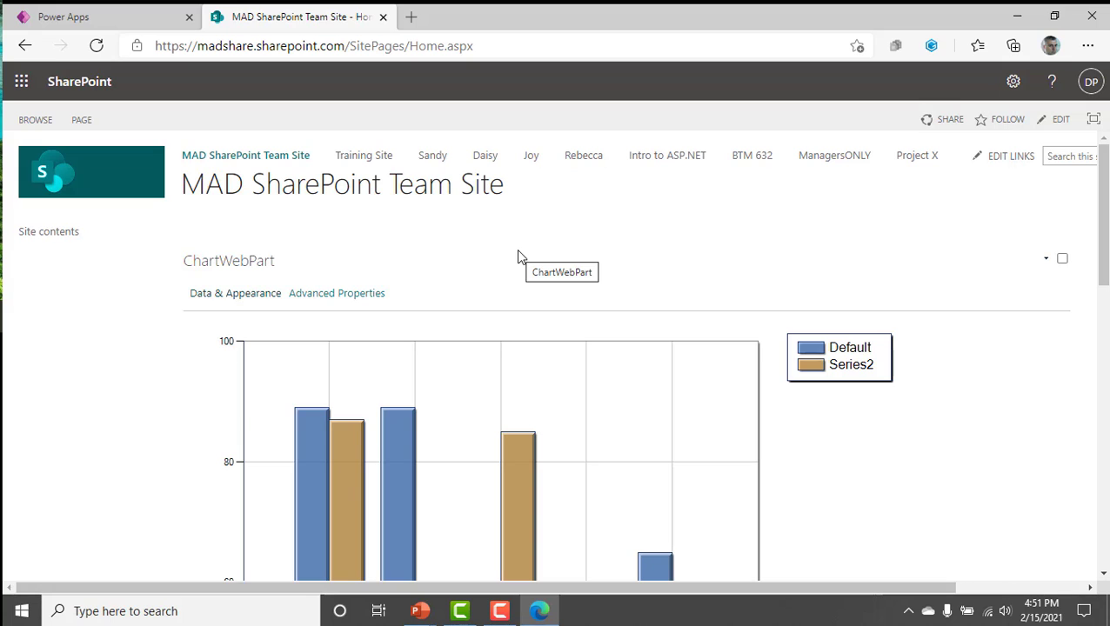
Open the team site's contents and show its subsites.
click(1014, 87)
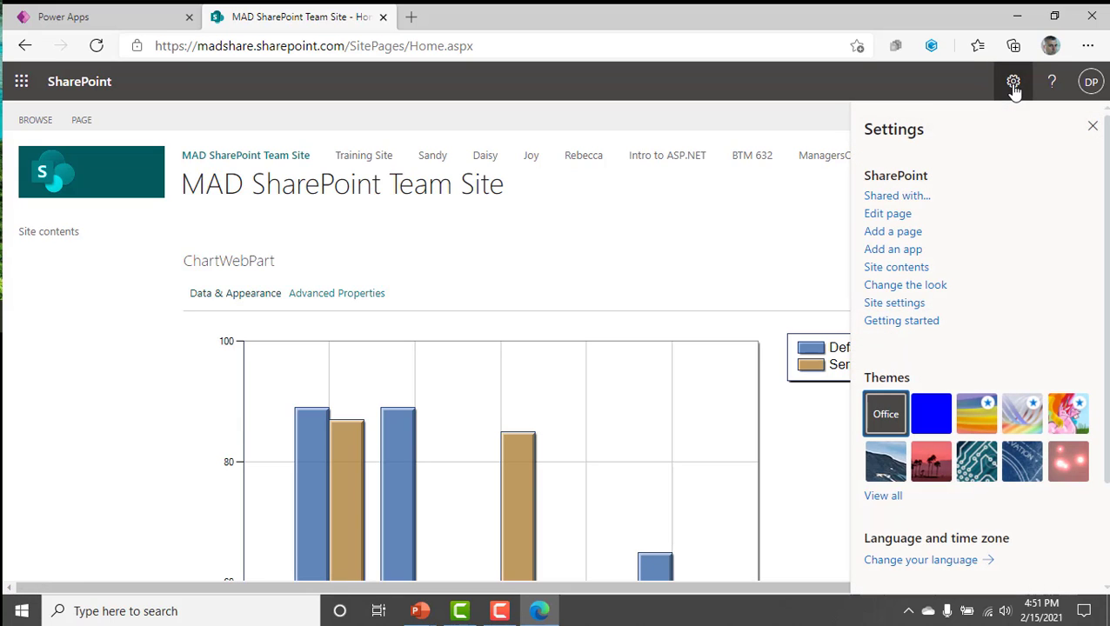
click(903, 272)
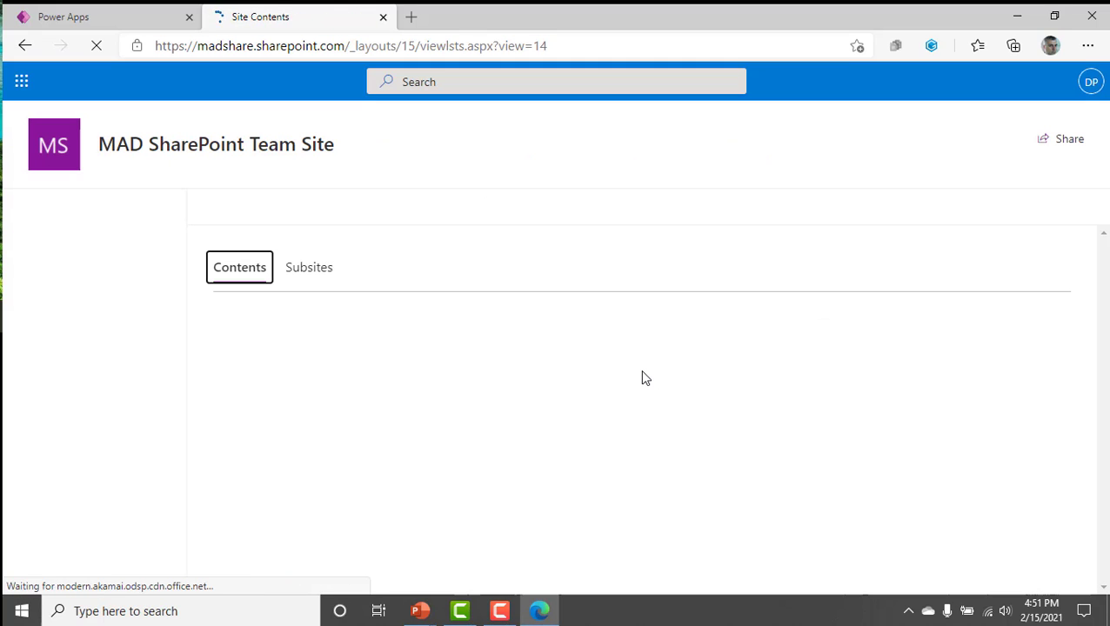
click(311, 269)
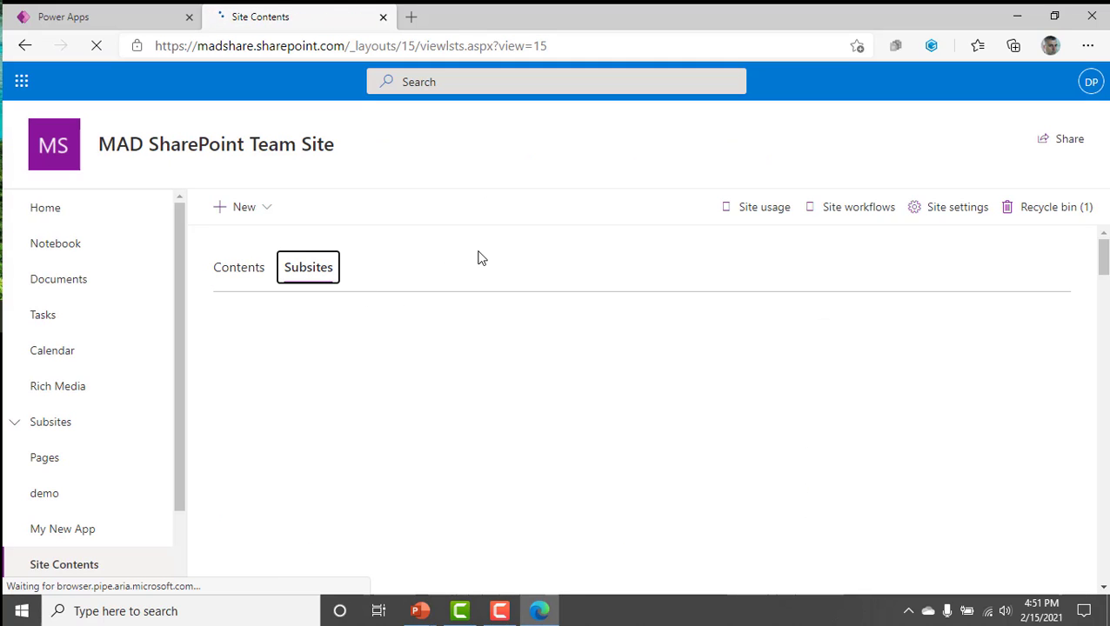
Start a new subsite titled New Accounts with URL name NewAccounts and the description "This is for new accounts from Dataverse".
click(266, 210)
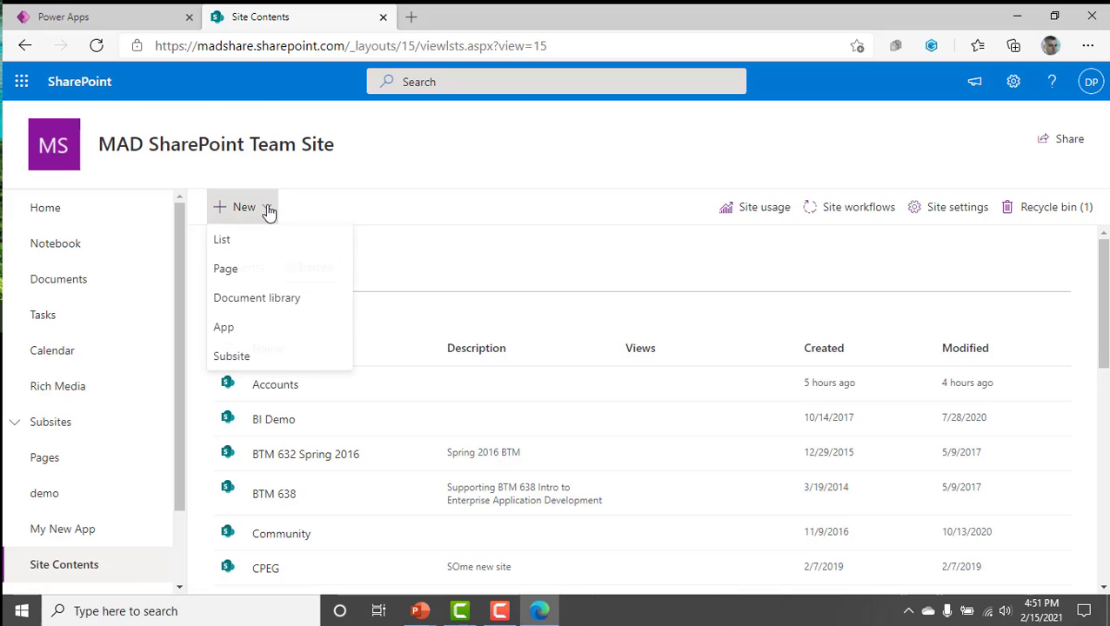
click(244, 356)
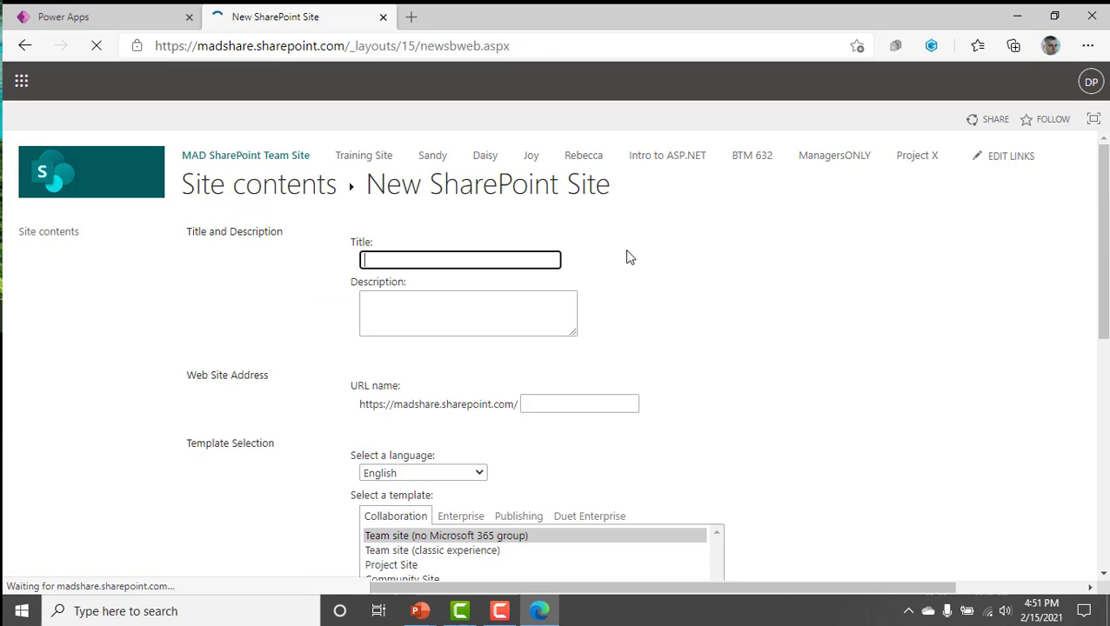
text(NewAccounts)
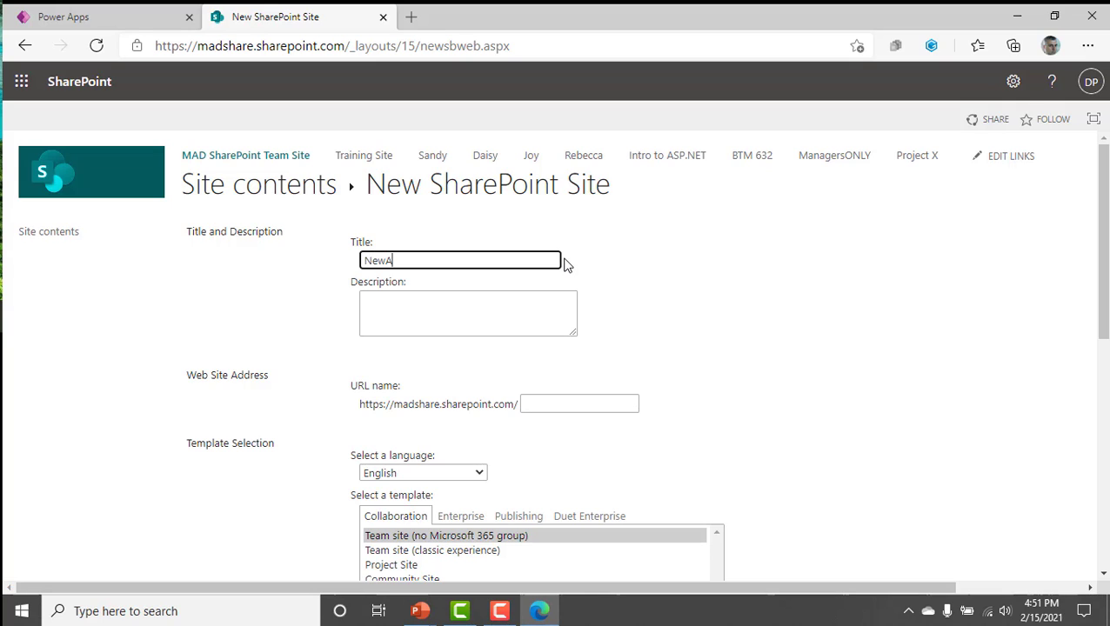
click(566, 406)
text(NewAccounts)
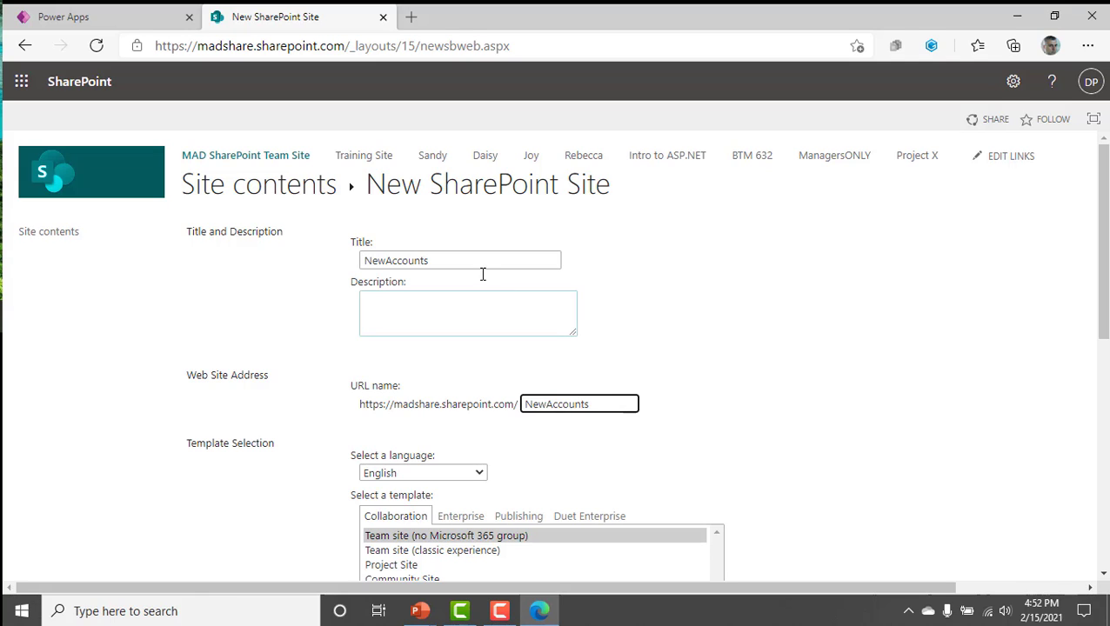
click(427, 262)
click(527, 310)
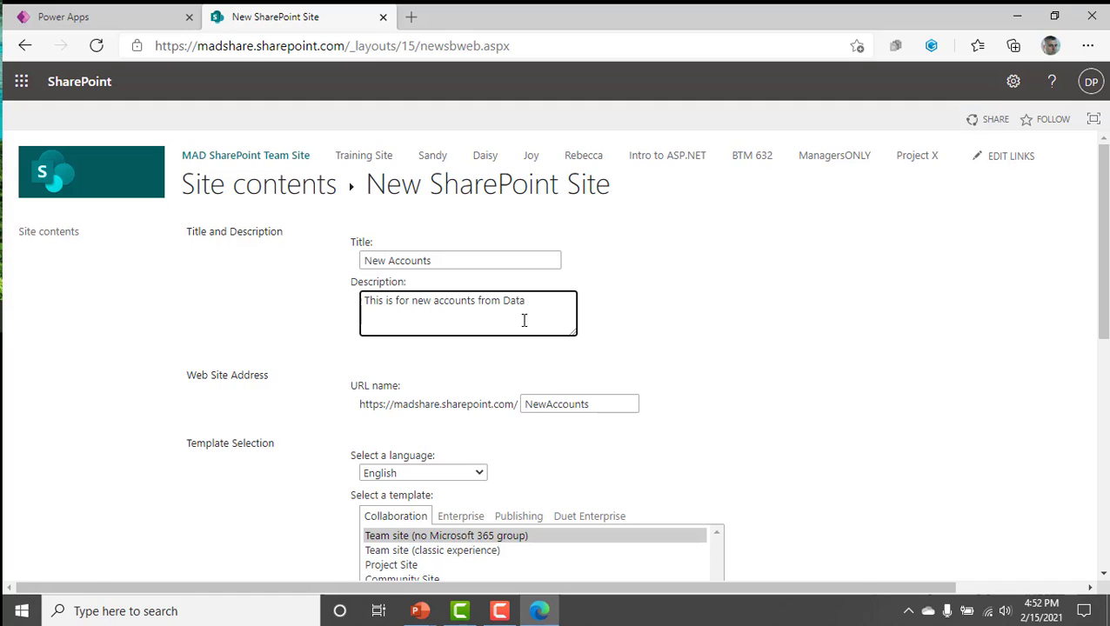
Choose the template Team site (no Microsoft 365 group) and create the subsite with the parent site's permissions.
scroll(608, 484, down, 2)
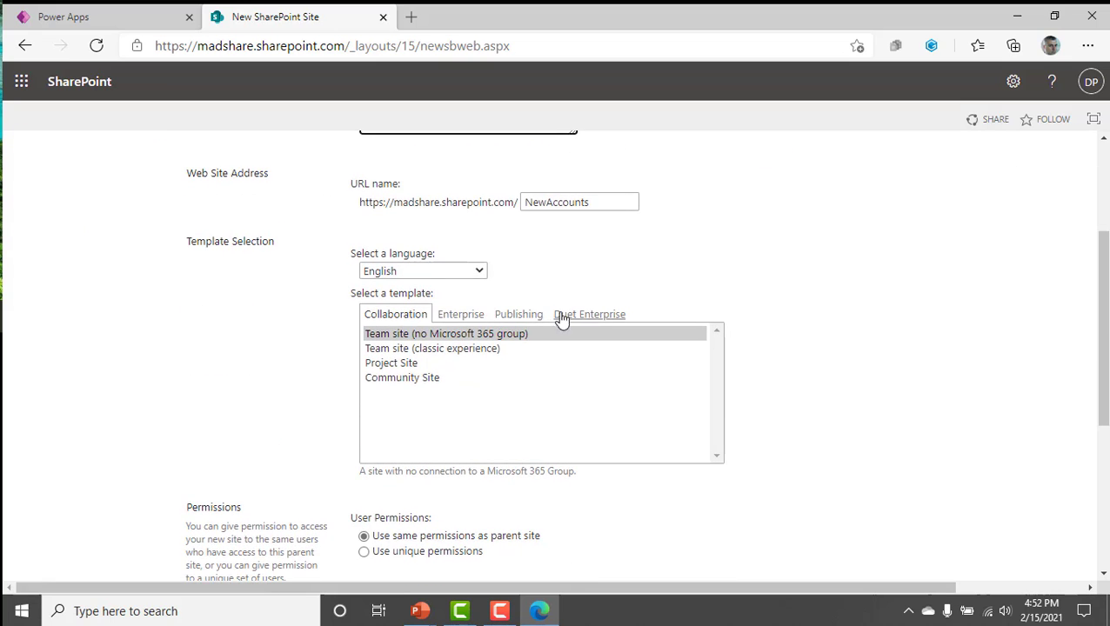
scroll(634, 265, up, 1)
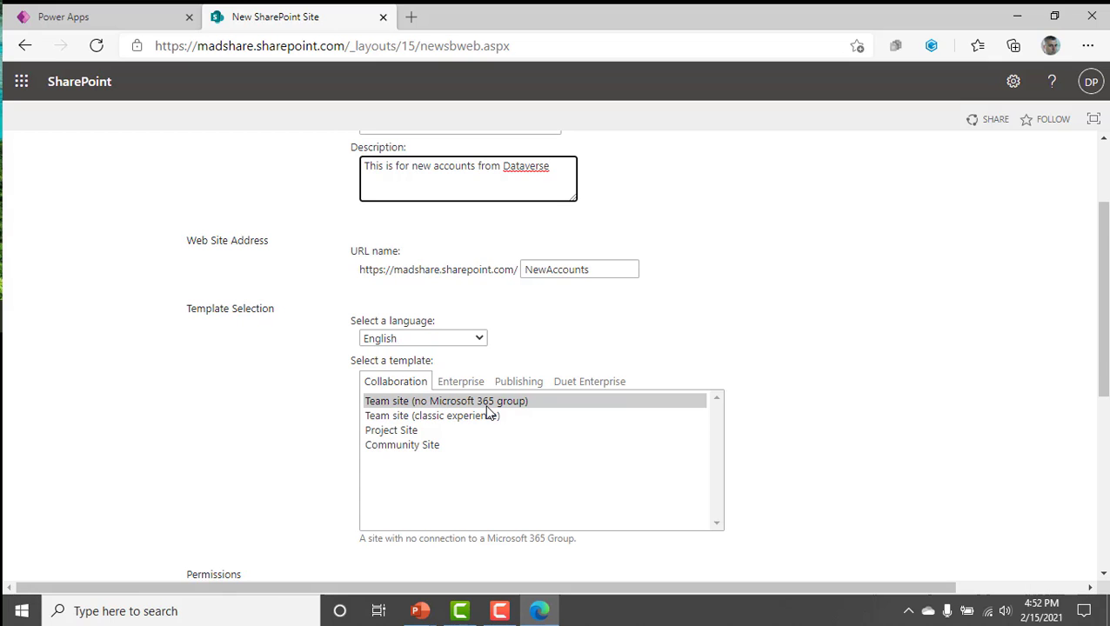
scroll(505, 483, down, 2)
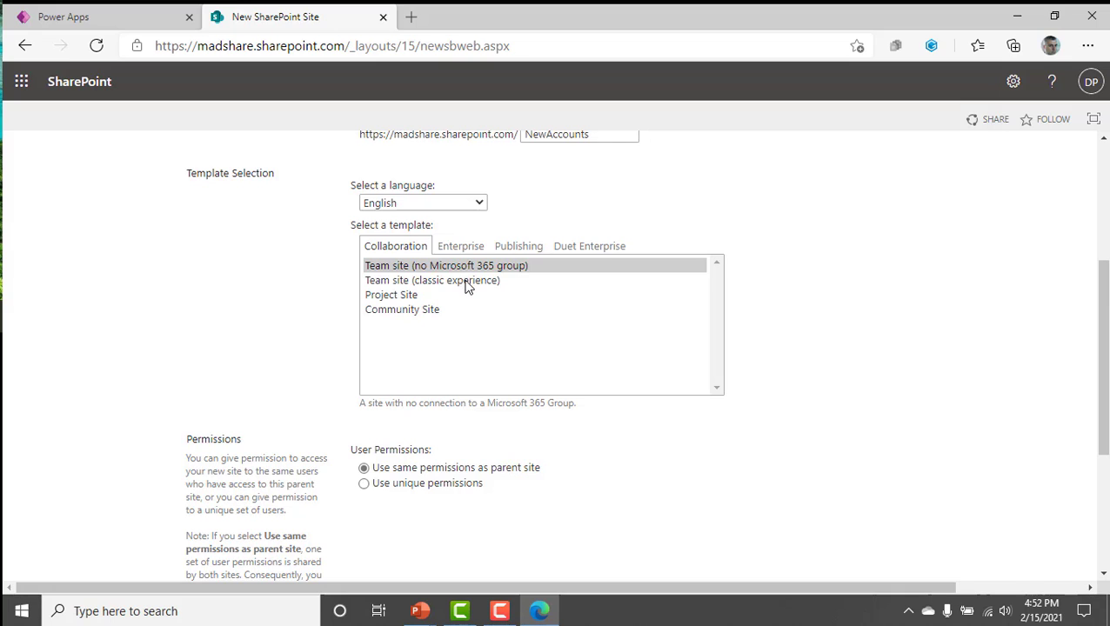
click(468, 282)
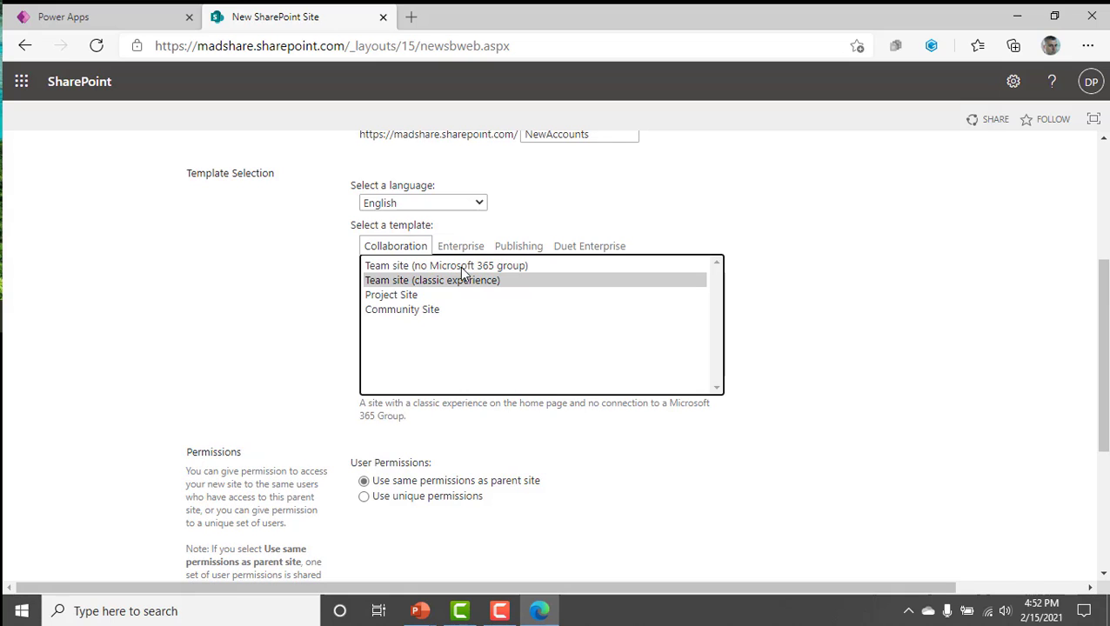
click(439, 266)
scroll(545, 419, down, 2)
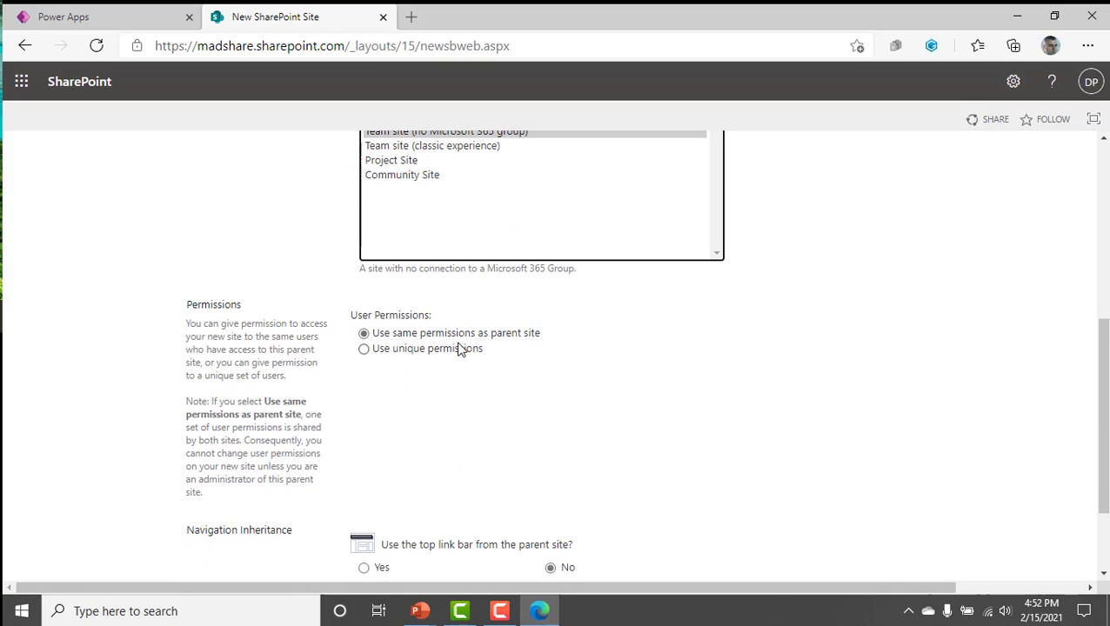
scroll(557, 409, down, 2)
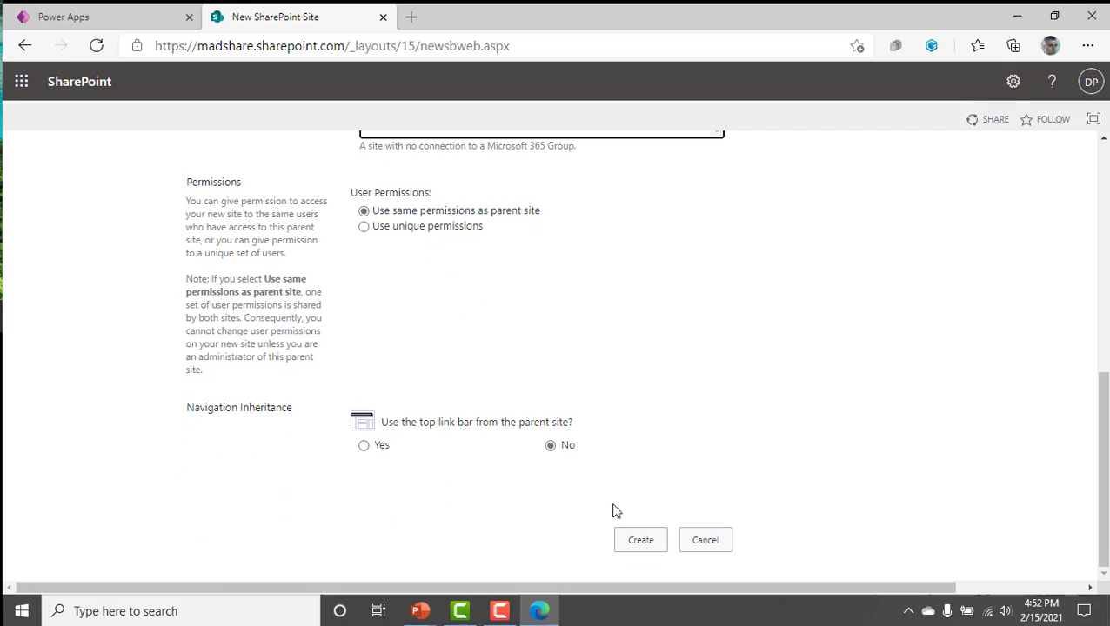
click(645, 548)
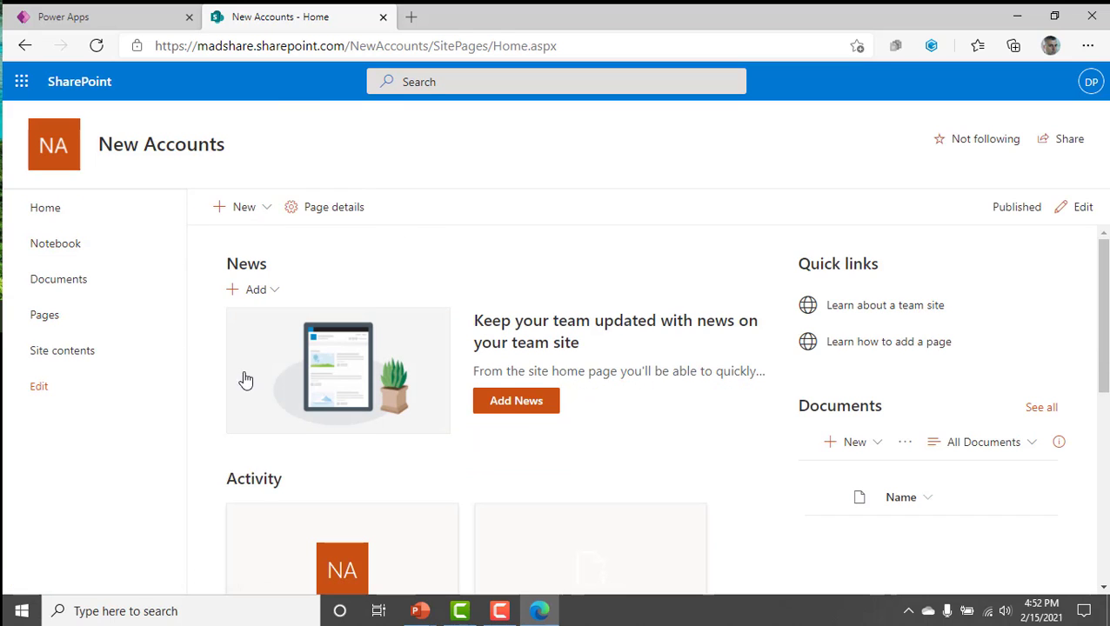
click(68, 285)
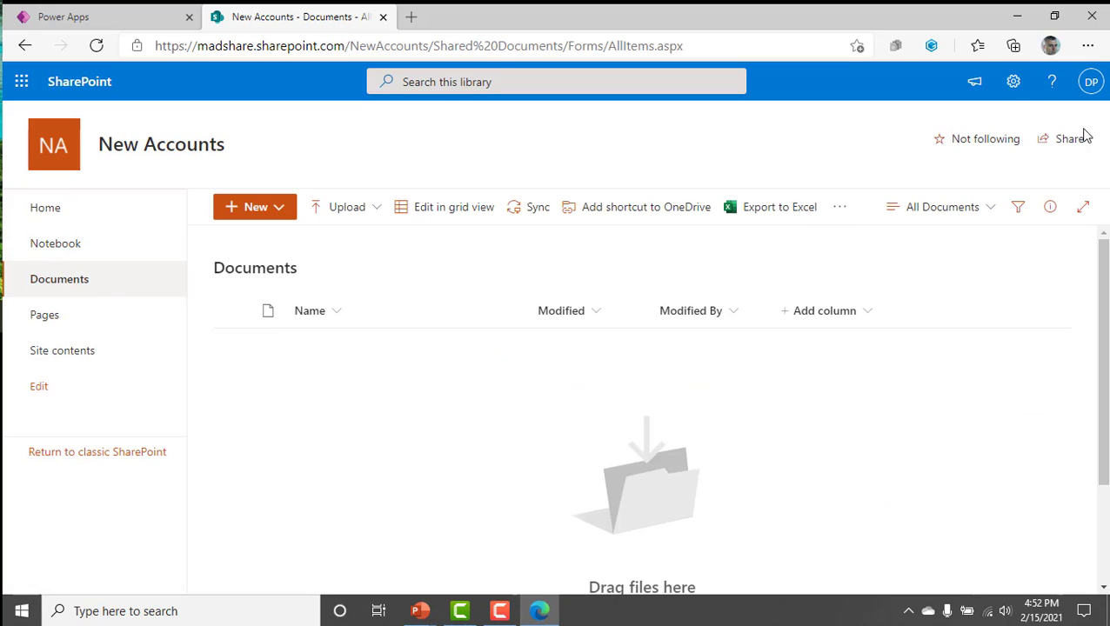
click(1012, 82)
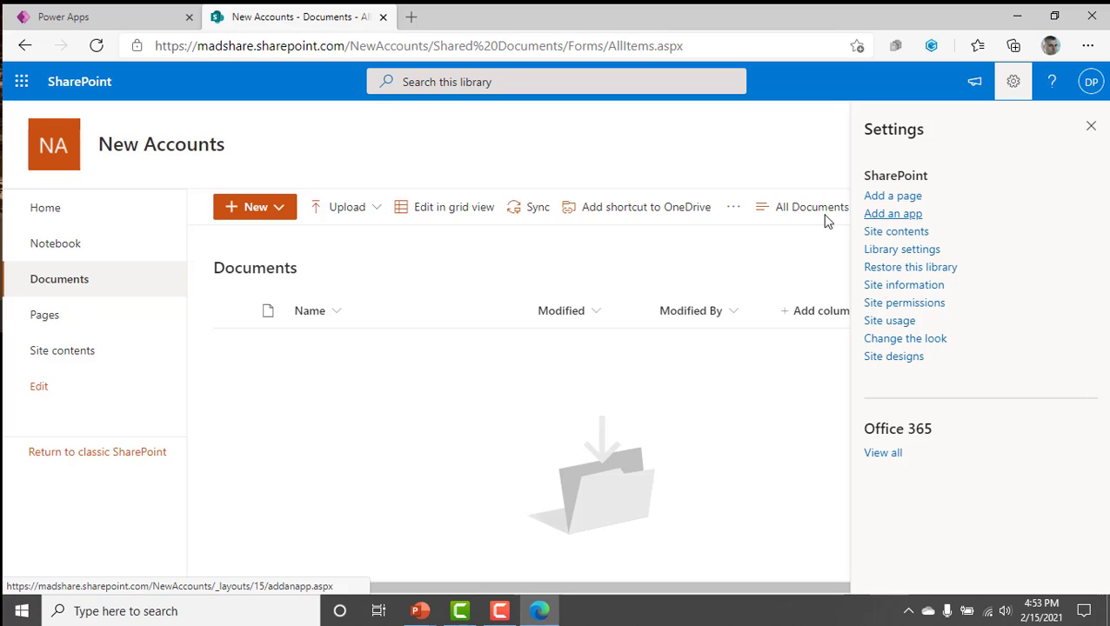
click(290, 218)
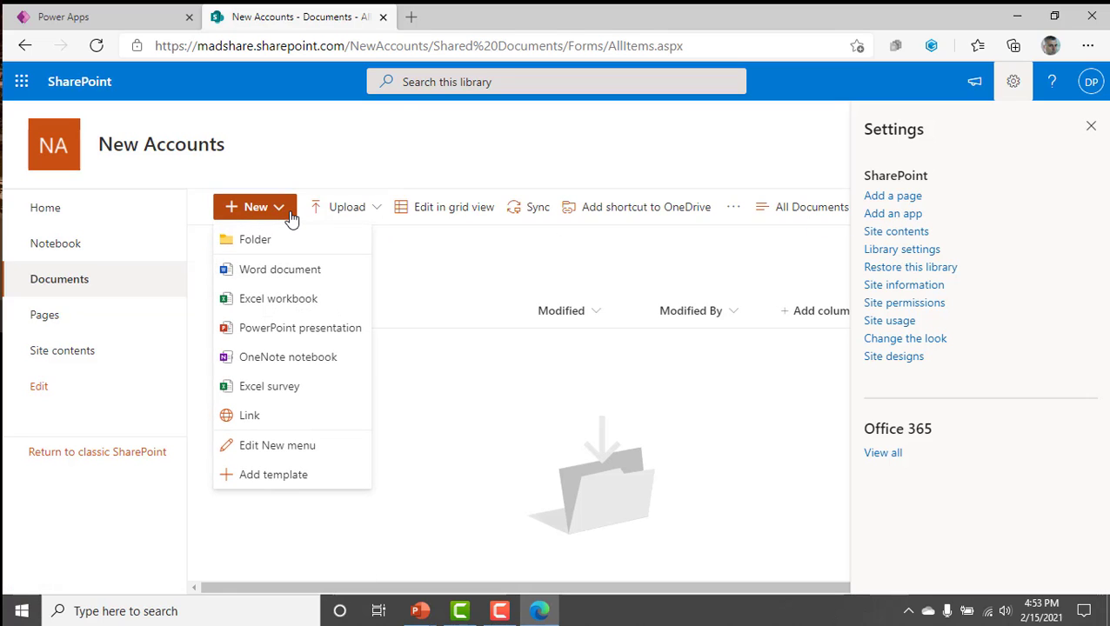
click(295, 165)
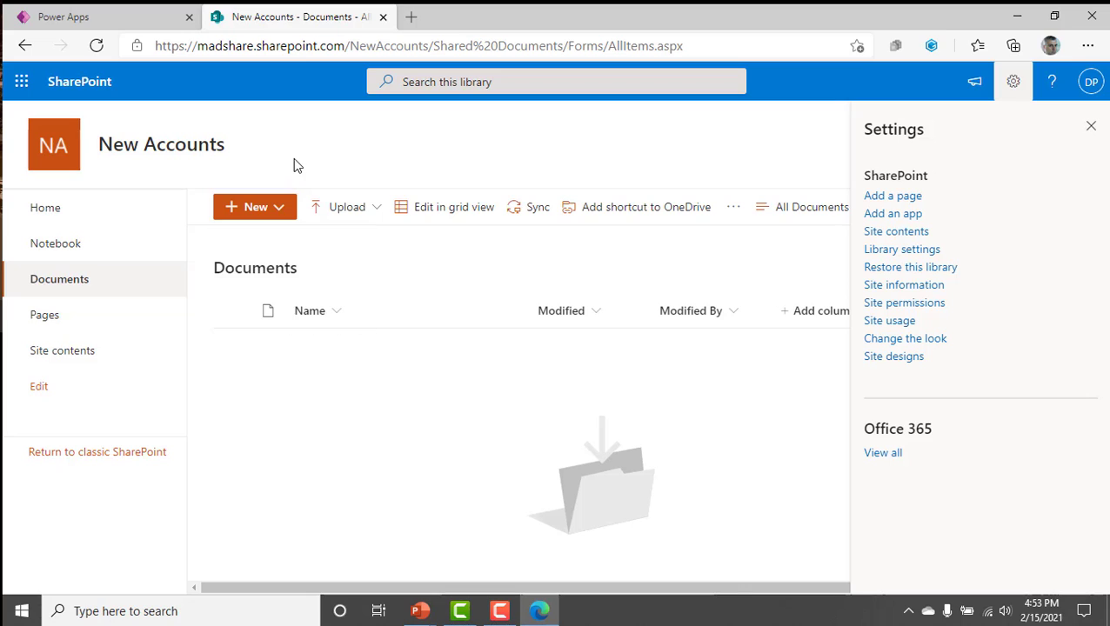
click(1088, 128)
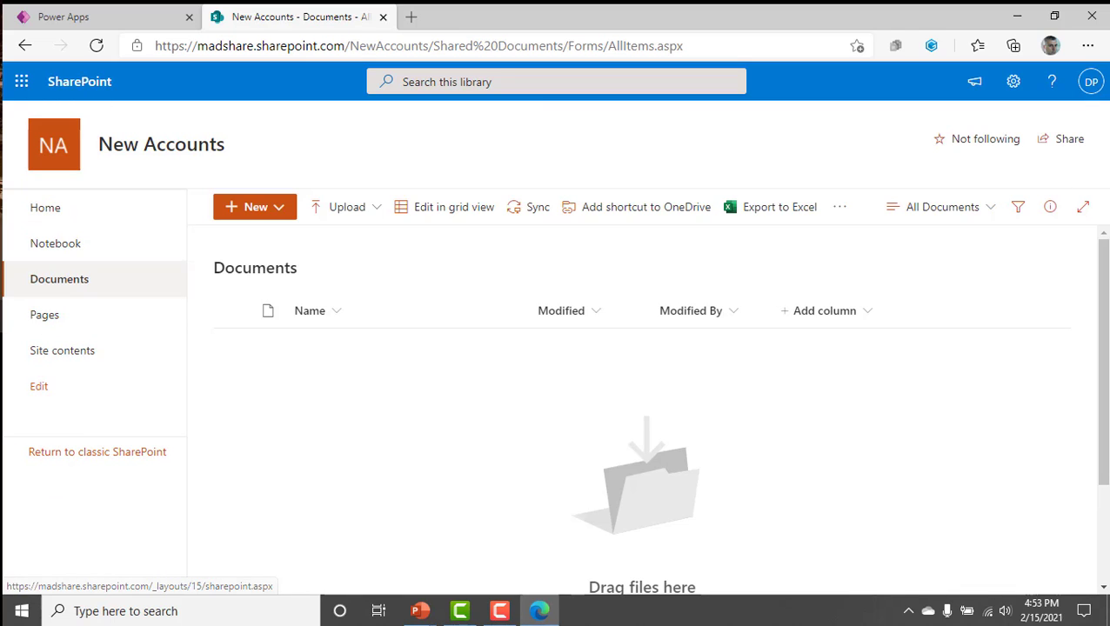
click(58, 220)
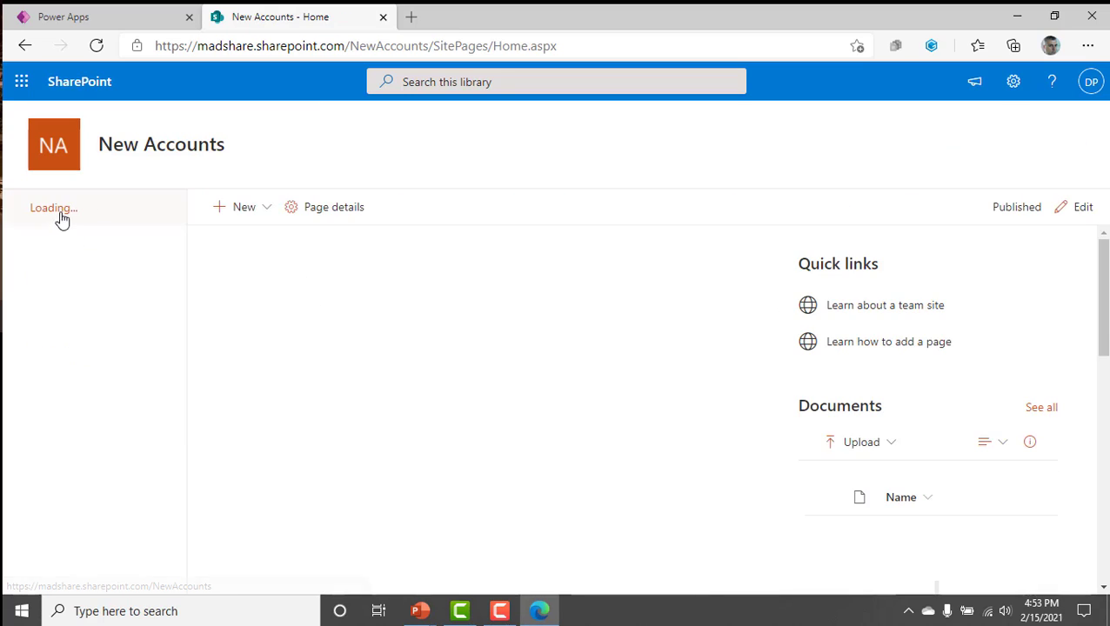
Start a blank list on the New Accounts site and name it AccountsFromDataverse.
click(261, 209)
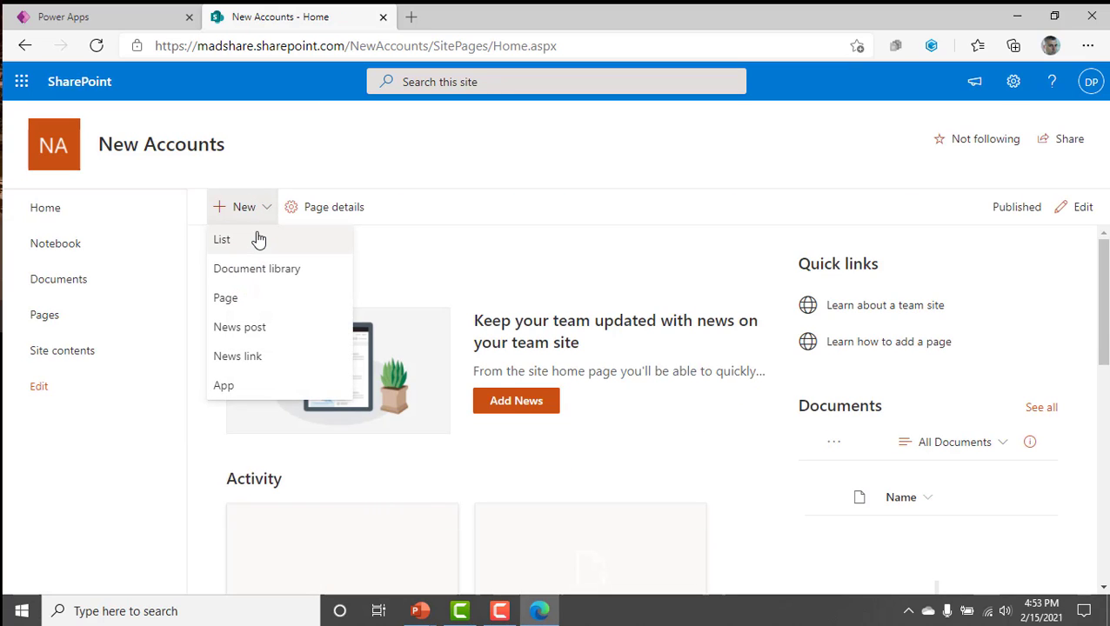
click(1014, 85)
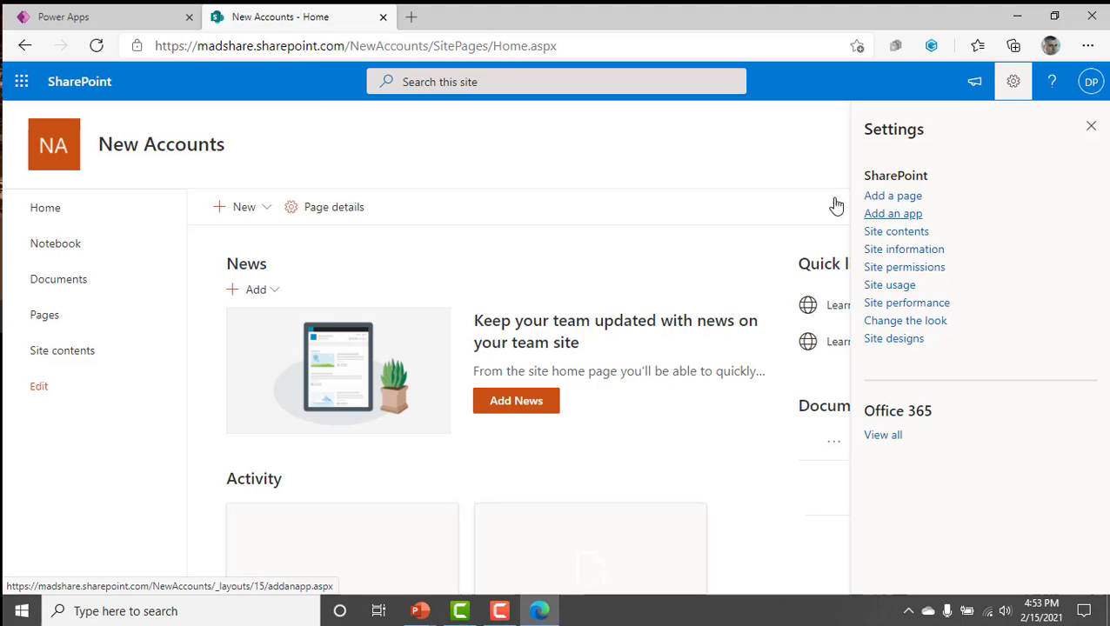
click(259, 210)
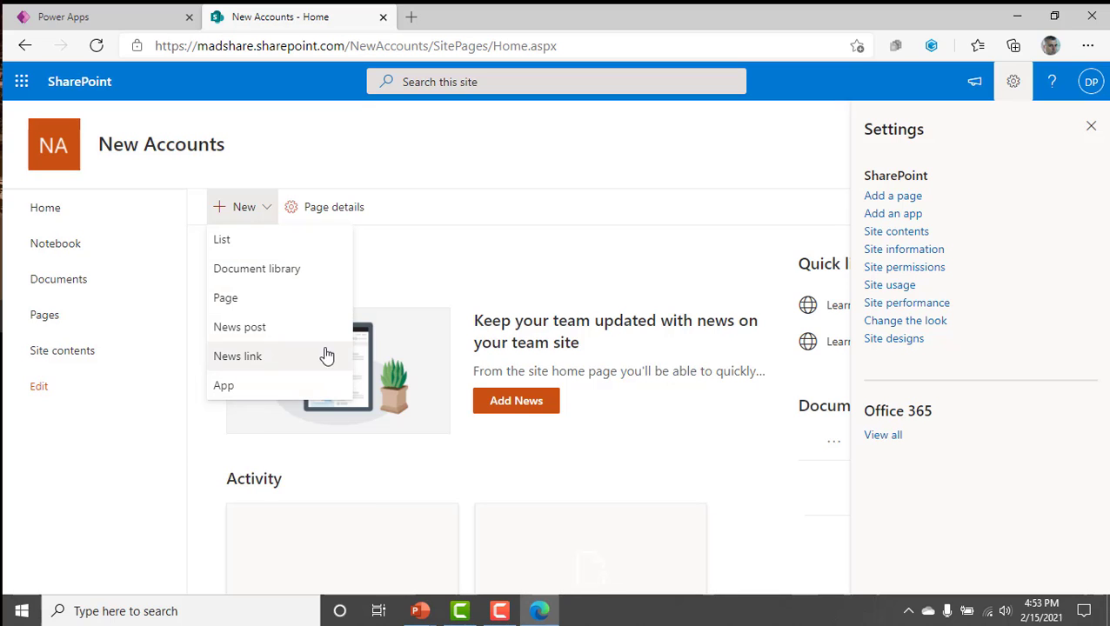
click(246, 240)
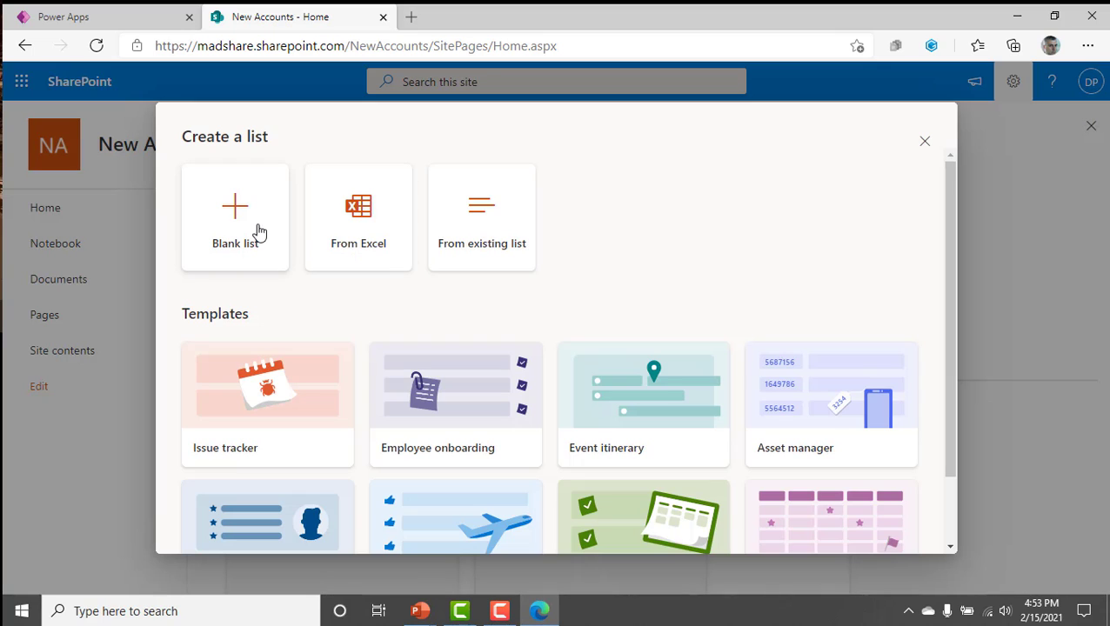
click(258, 232)
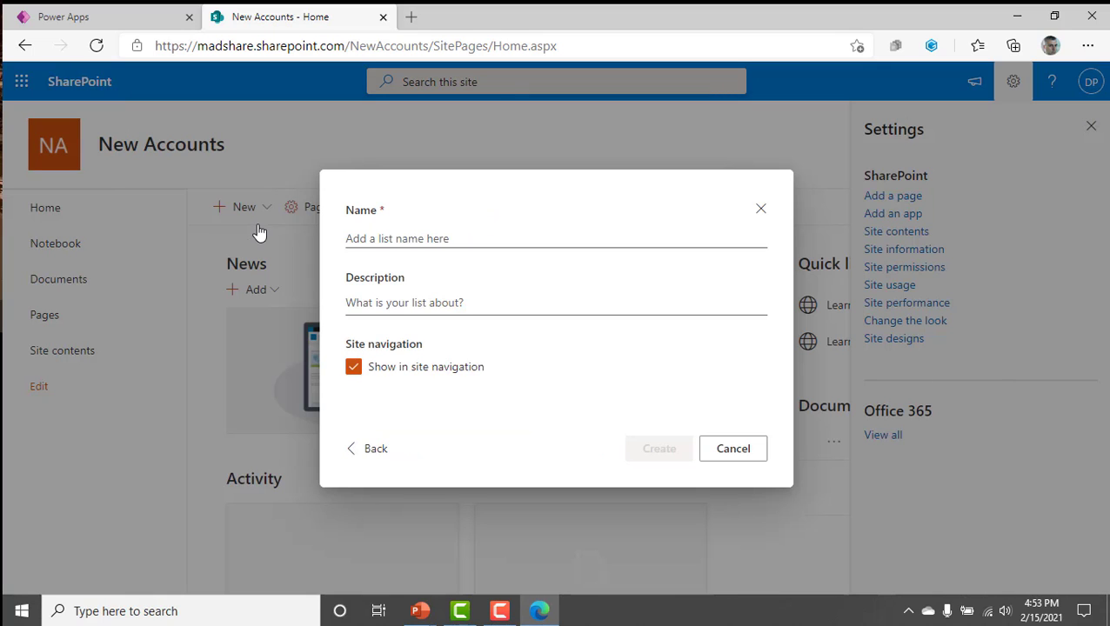
click(415, 240)
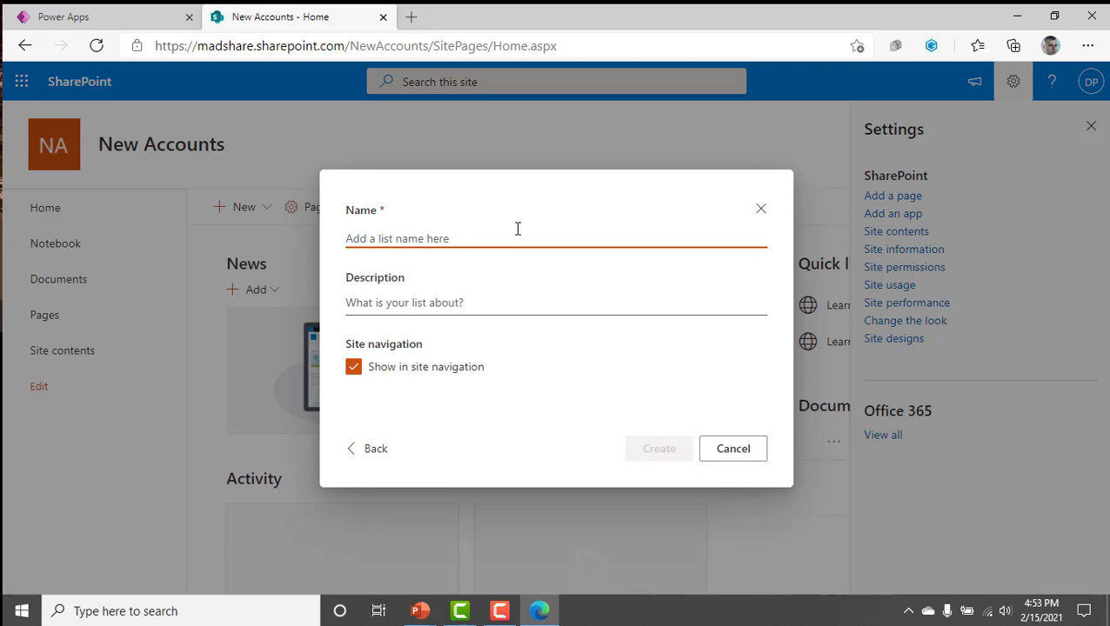
text(AccountsFro)
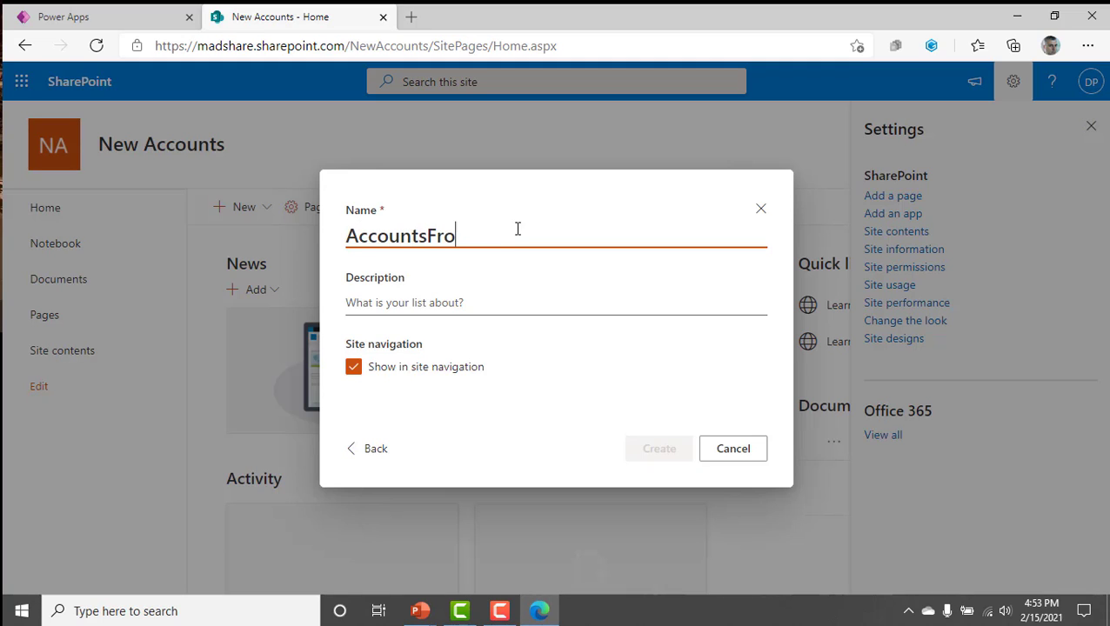
text(mDataverse)
Enter New Notifications as the list's description and create the list with site navigation enabled.
click(546, 300)
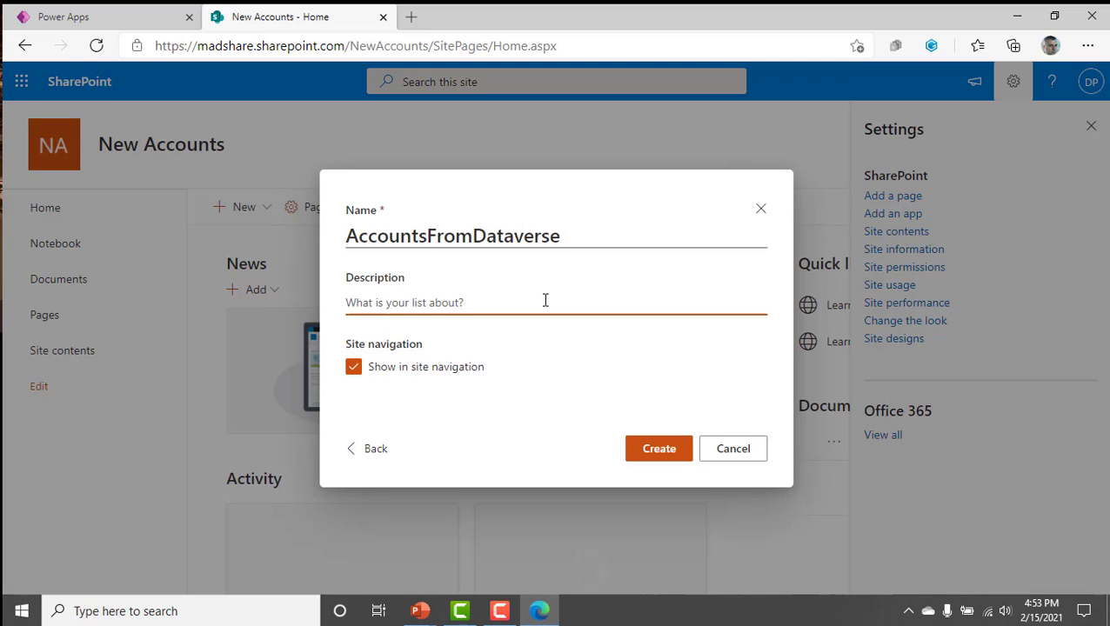
text(New Notif)
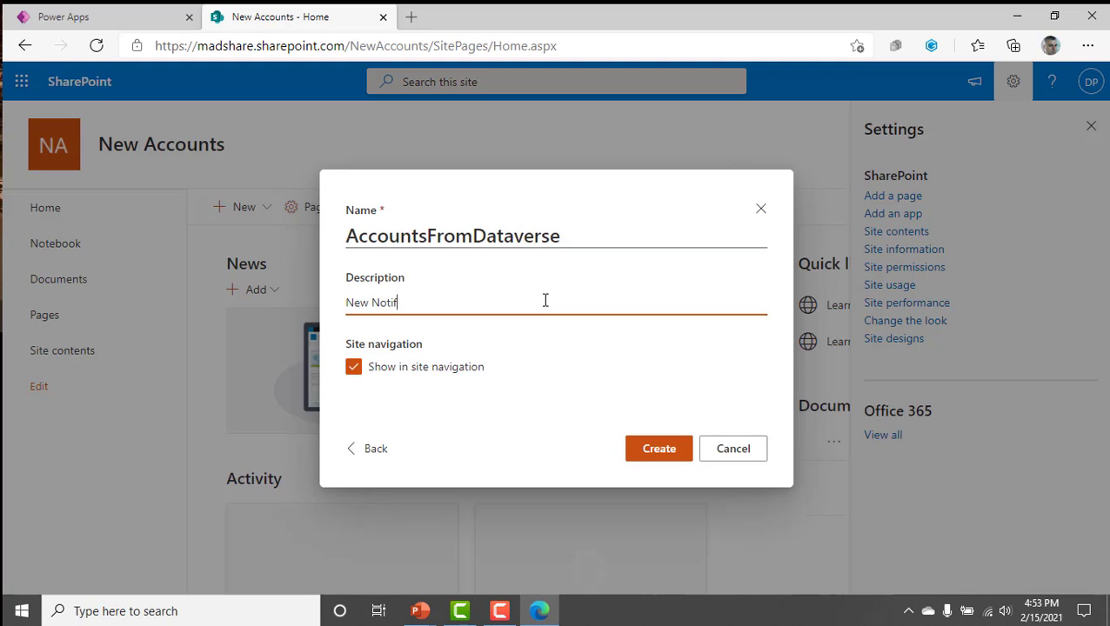
text(ications)
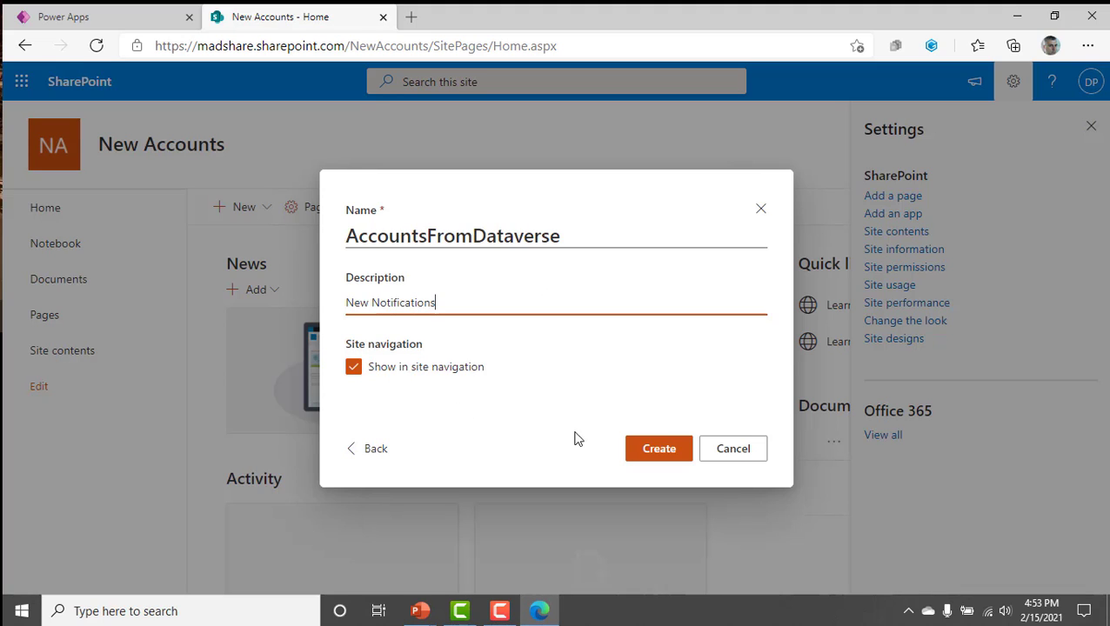
click(652, 451)
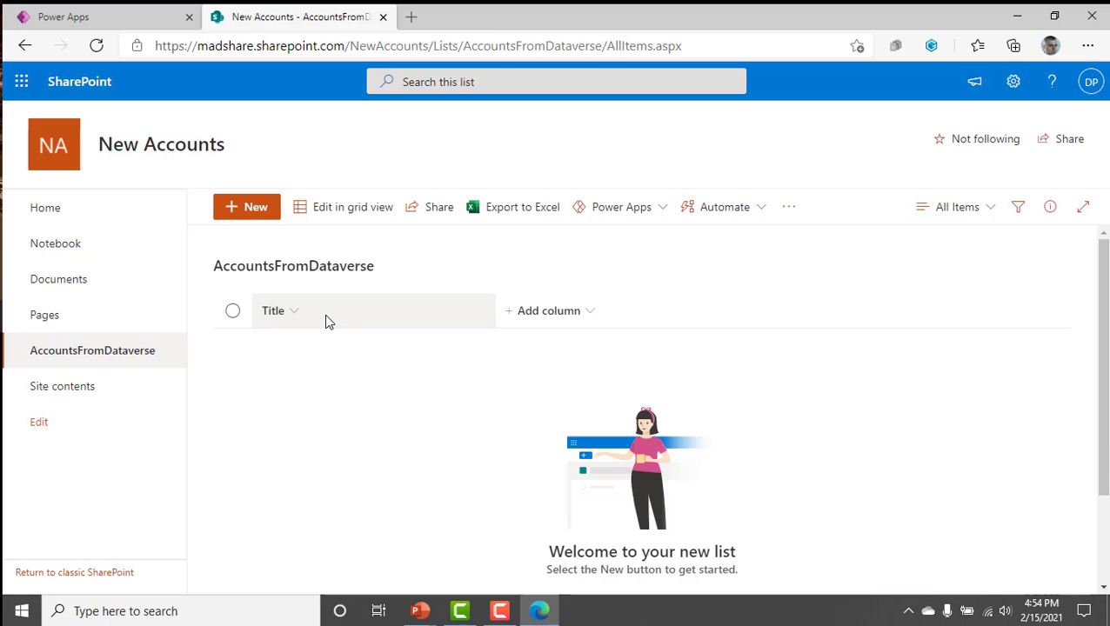
click(111, 17)
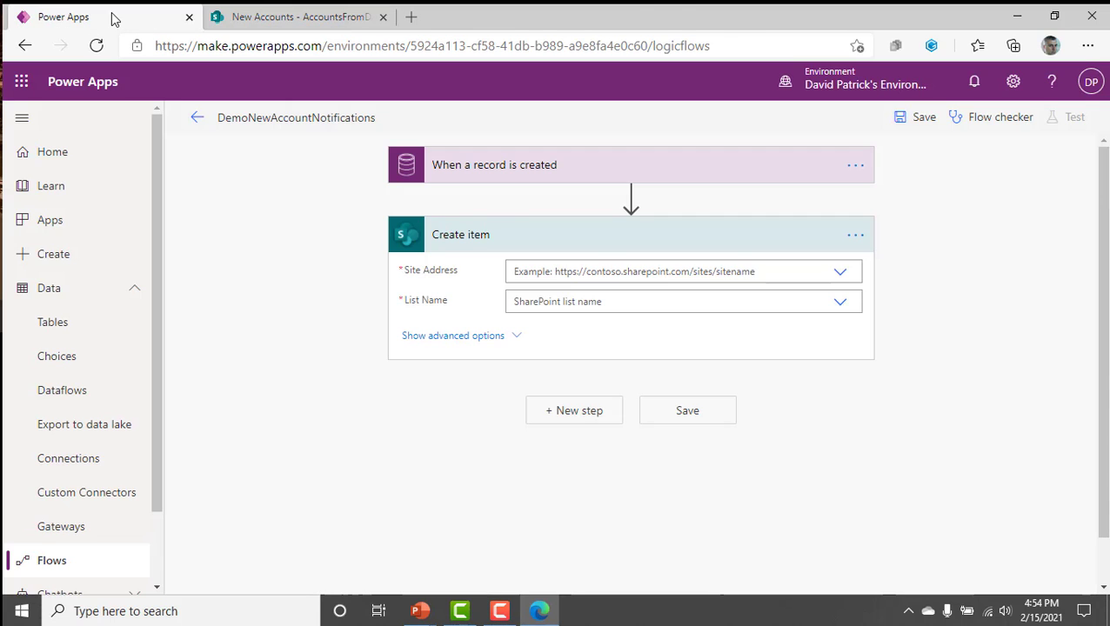
right_click(70, 292)
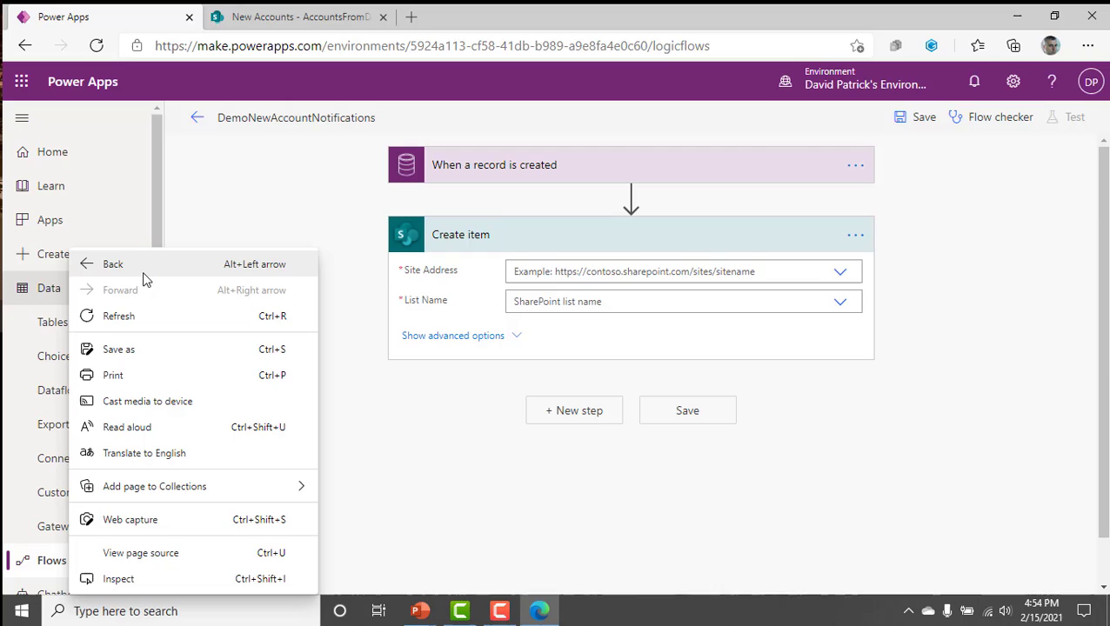
click(183, 222)
right_click(70, 291)
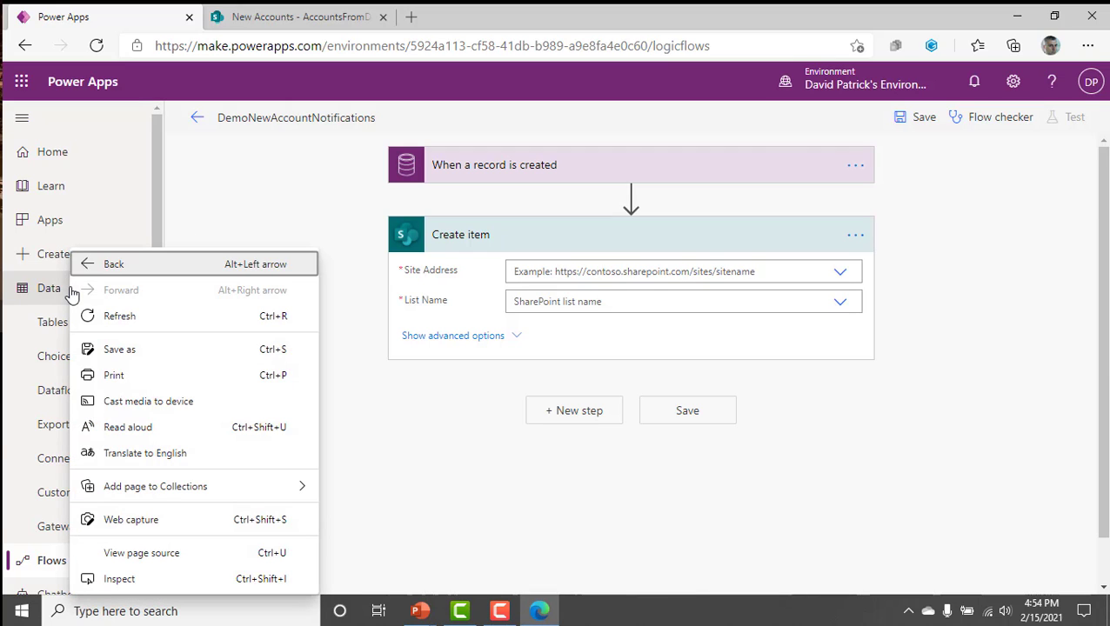
click(170, 236)
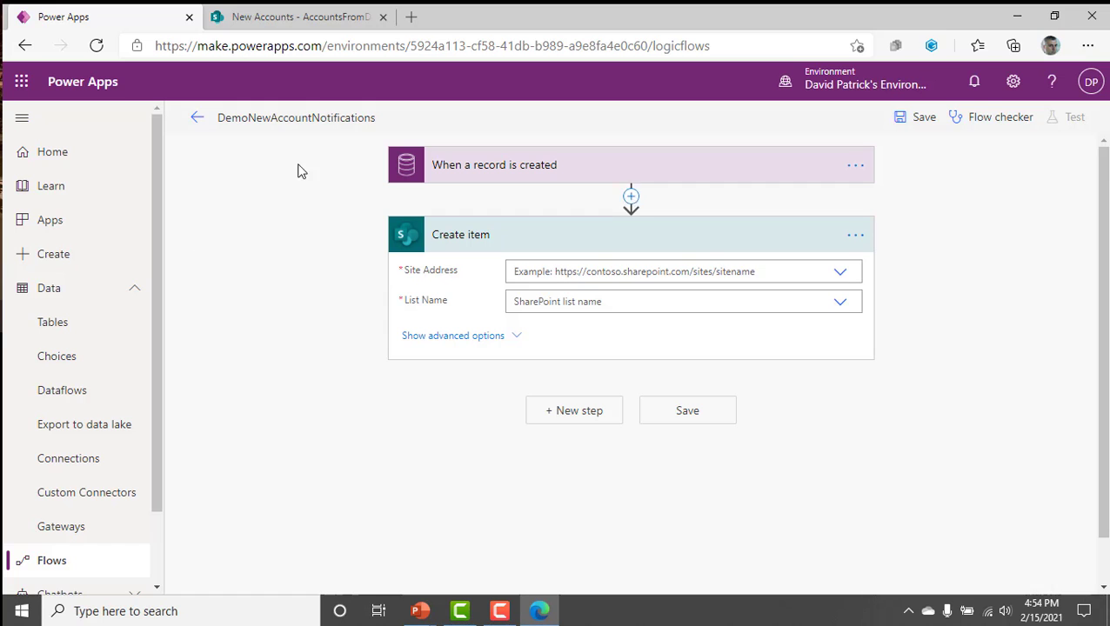
Go to powerapps.com in a new browser tab and open the Power Apps maker portal.
click(410, 18)
text(powerbi.com)
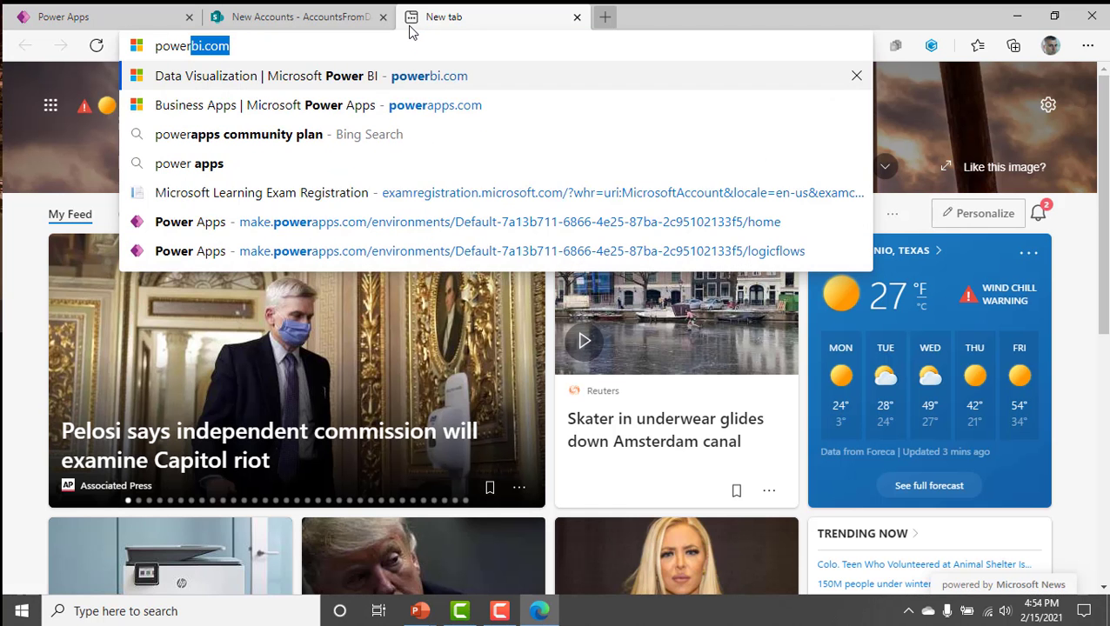
key(Return)
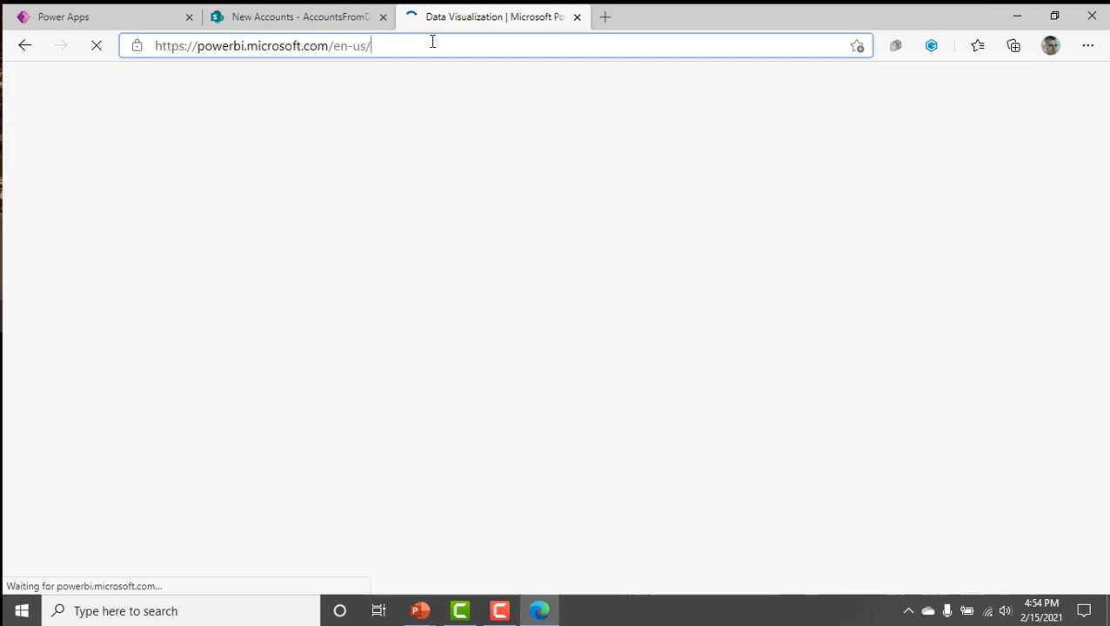
click(431, 43)
text(powerapps)
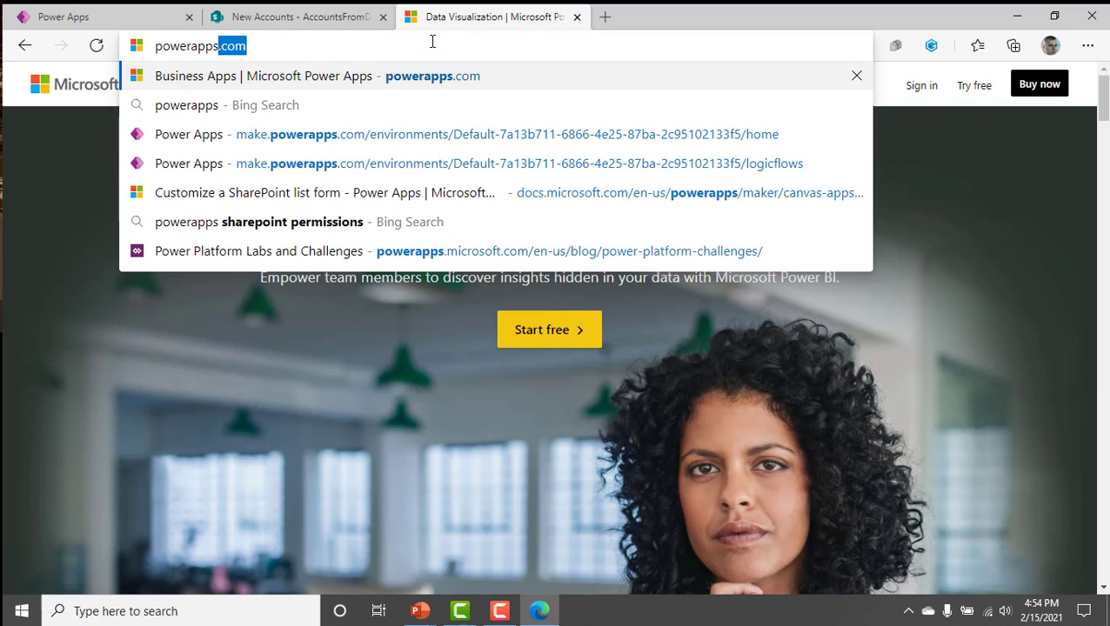
key(Return)
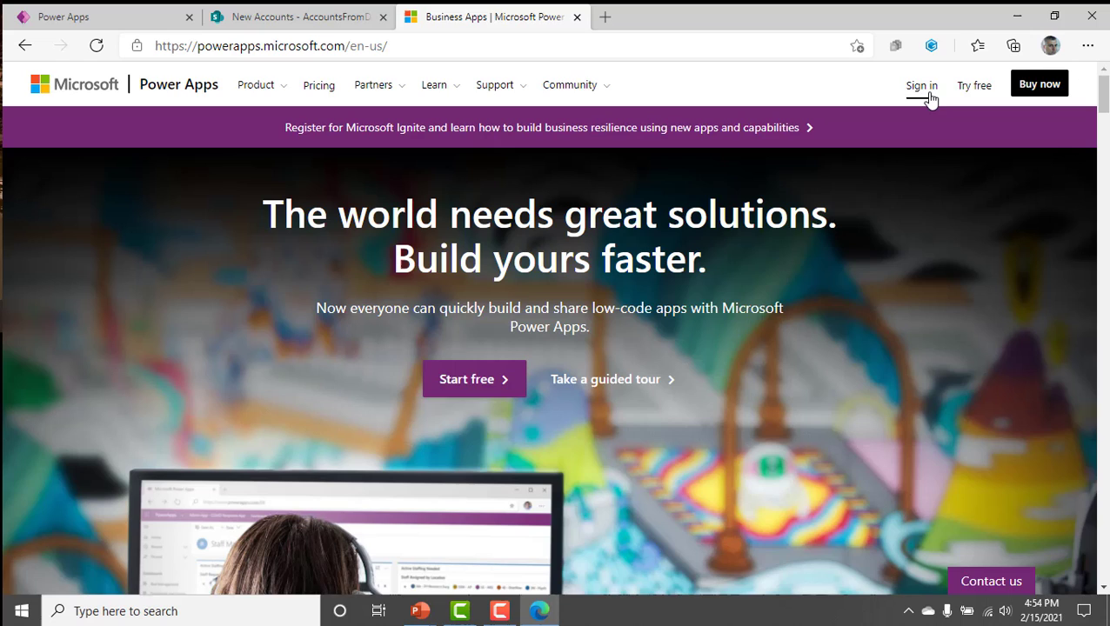
click(927, 94)
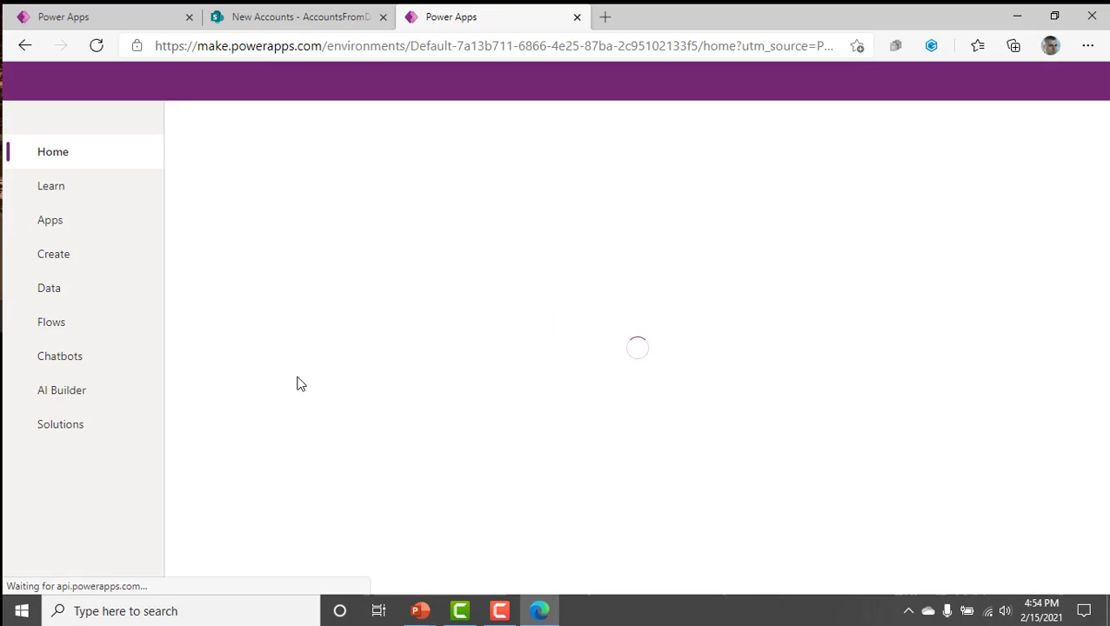
View the records of the Account table in the MAD SharePoint (default) environment.
click(101, 301)
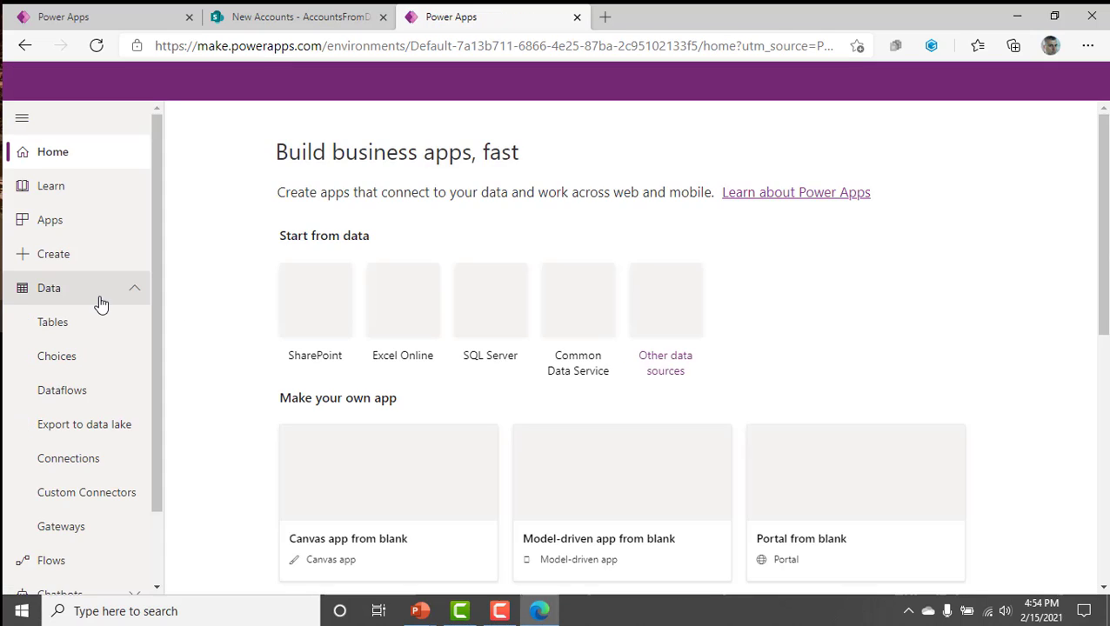
click(74, 322)
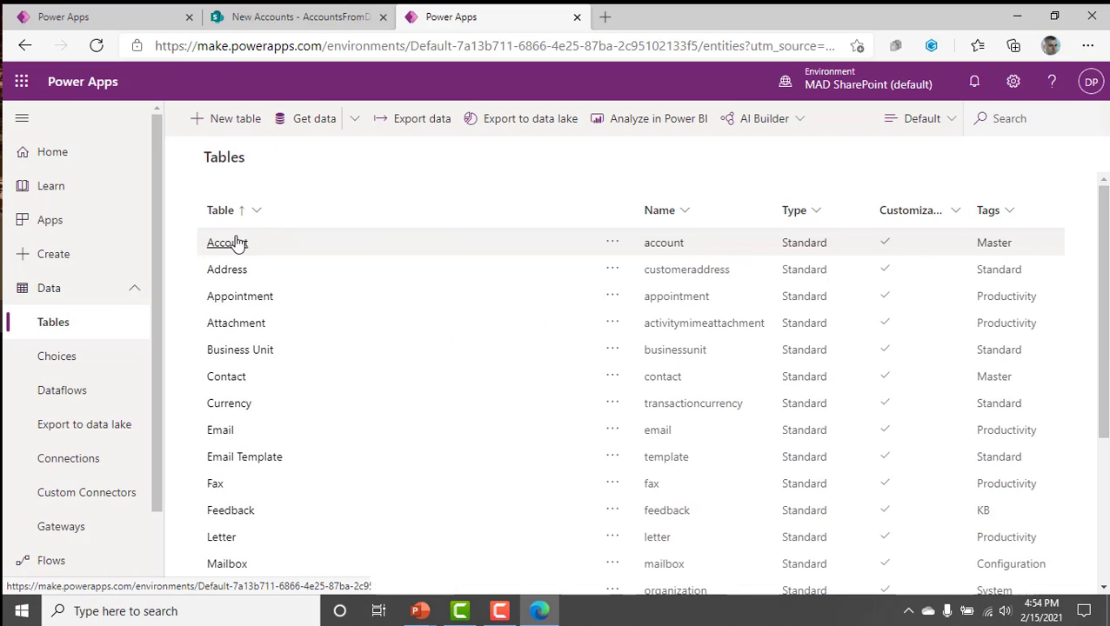
click(233, 241)
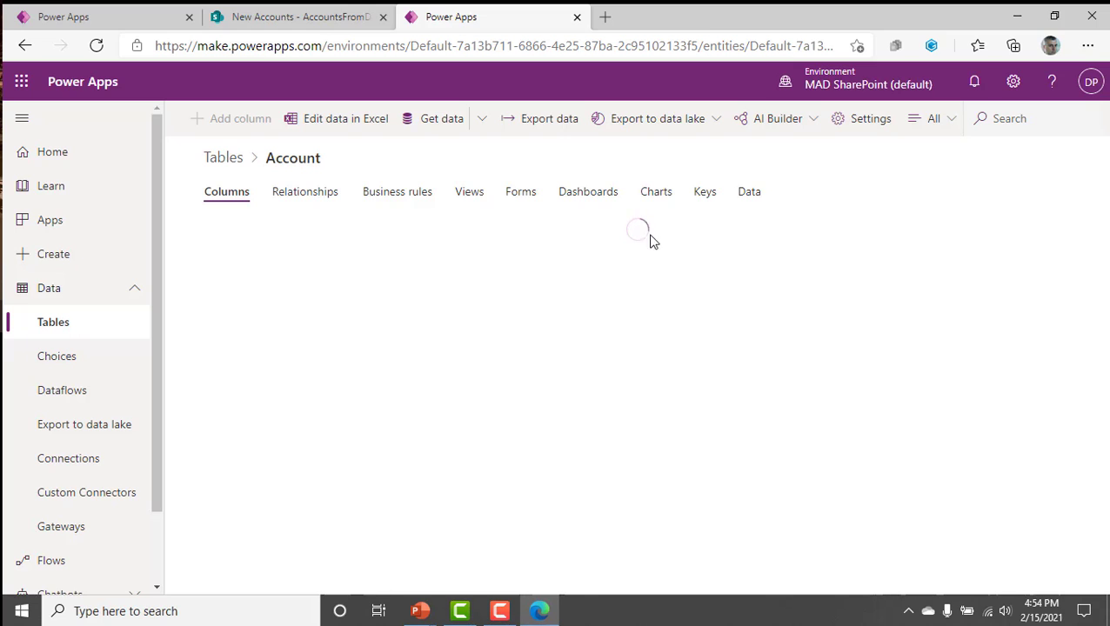
click(750, 197)
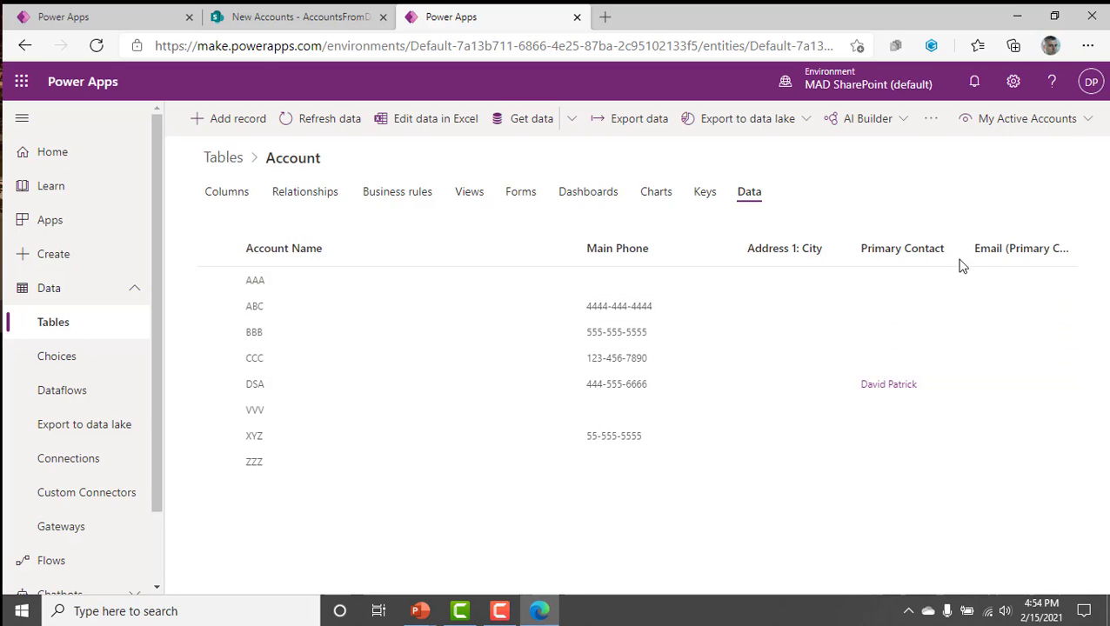
Switch to the personal developer environment, open its Account table's data and select the 5th Coffee record.
click(845, 80)
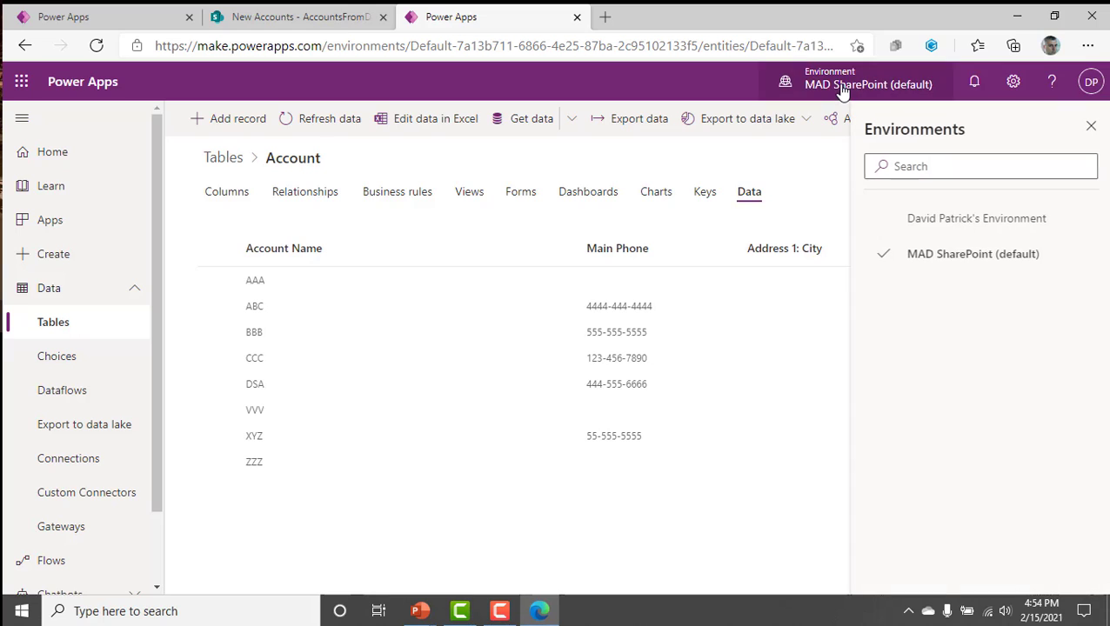
click(981, 233)
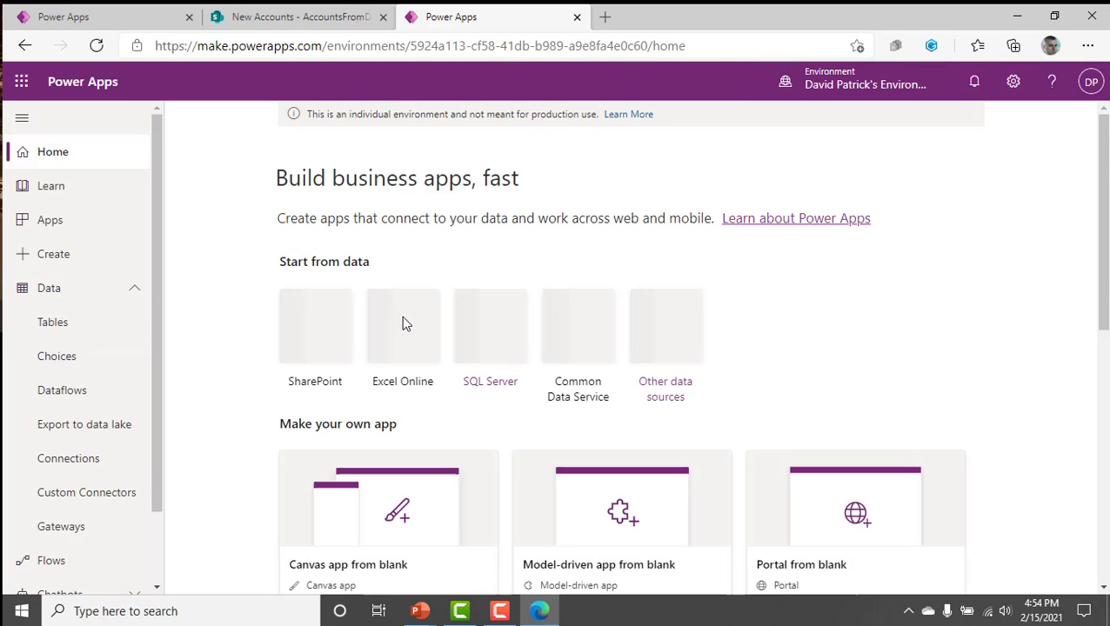
click(54, 322)
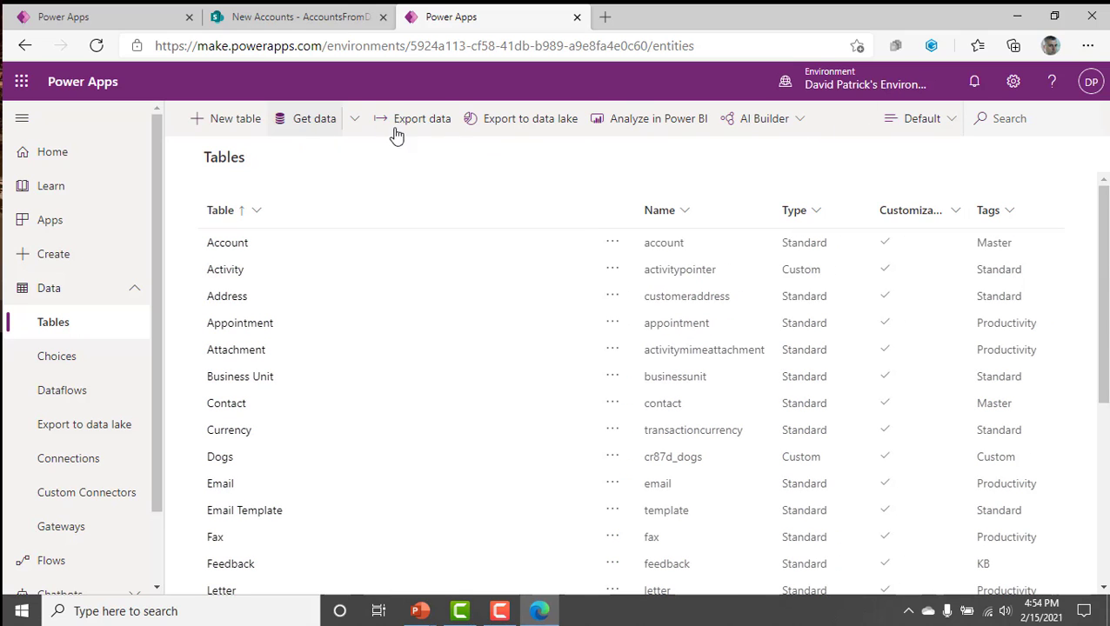
click(224, 246)
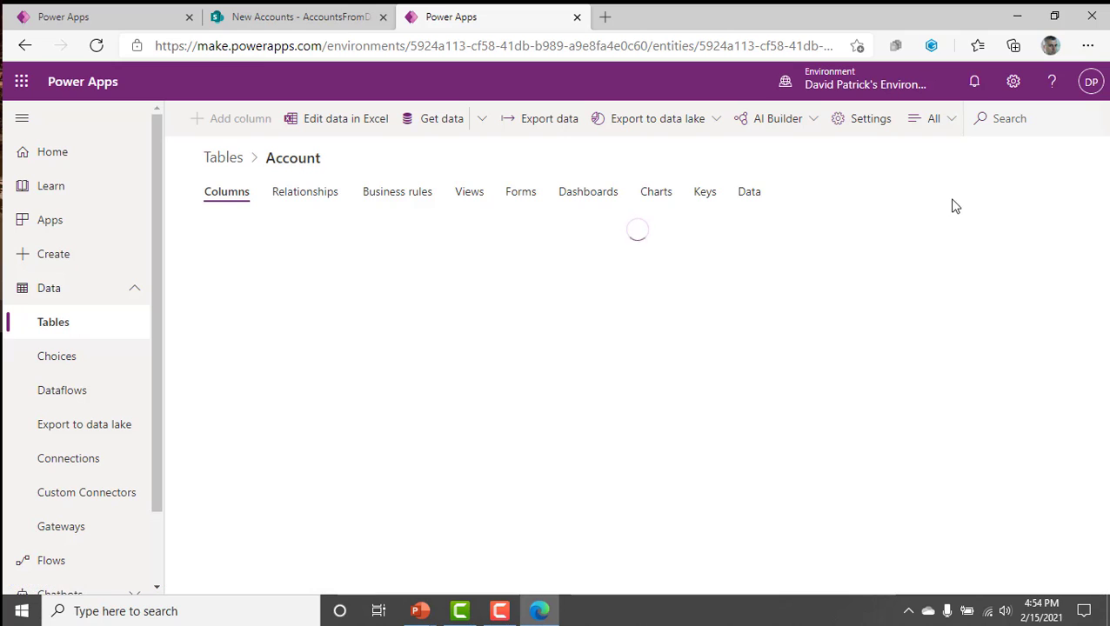
click(756, 200)
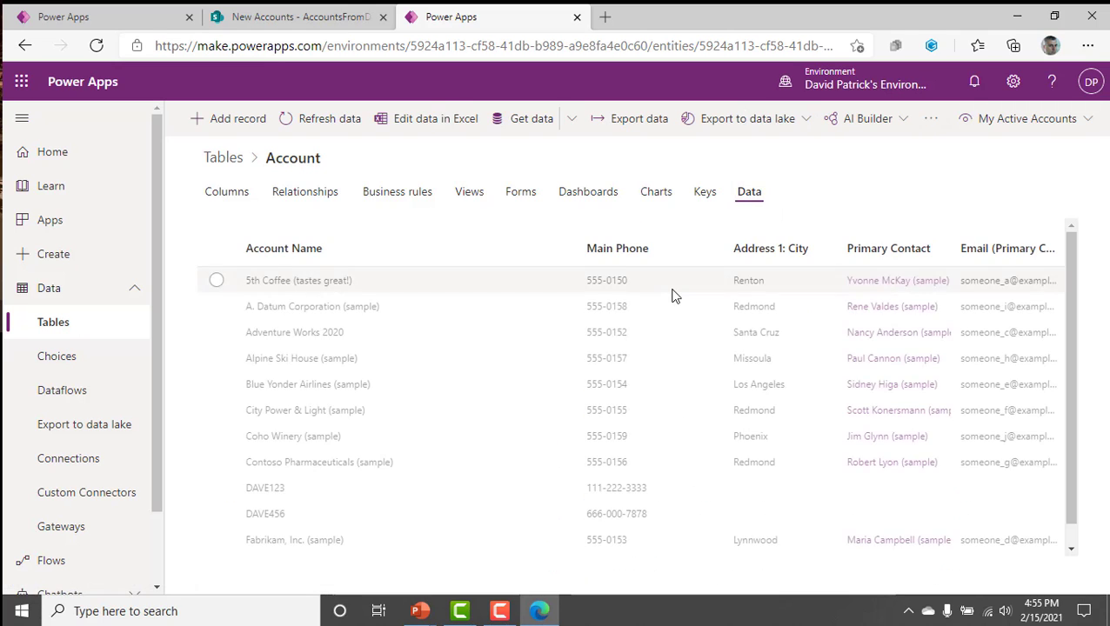
click(216, 280)
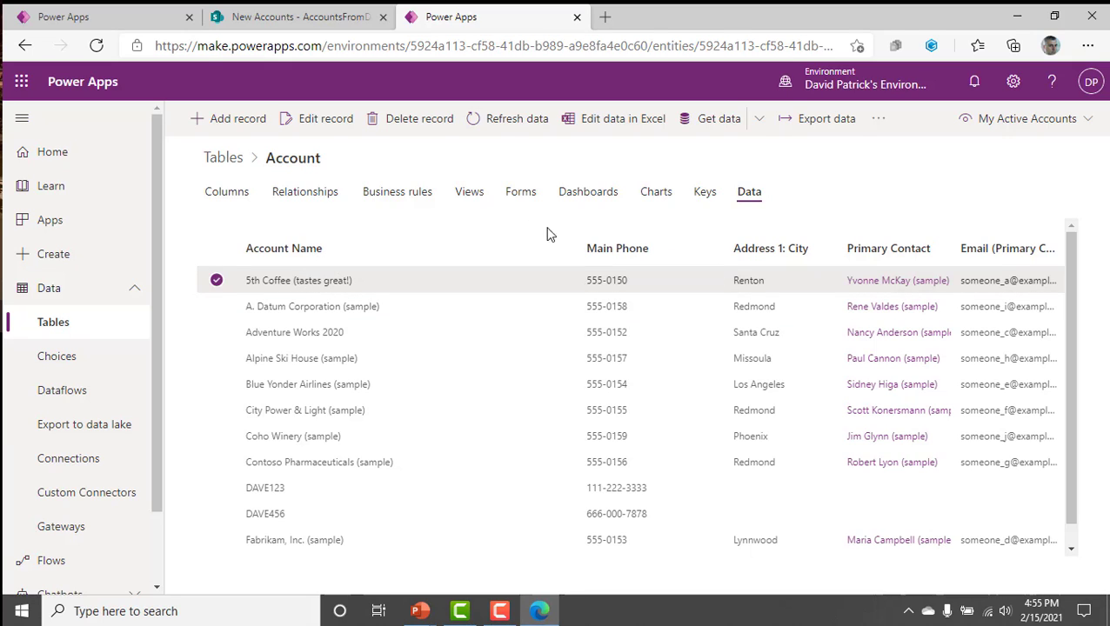
Add a single line of text column named MainPhone to the AccountsFromDataverse list in SharePoint.
click(106, 17)
click(293, 19)
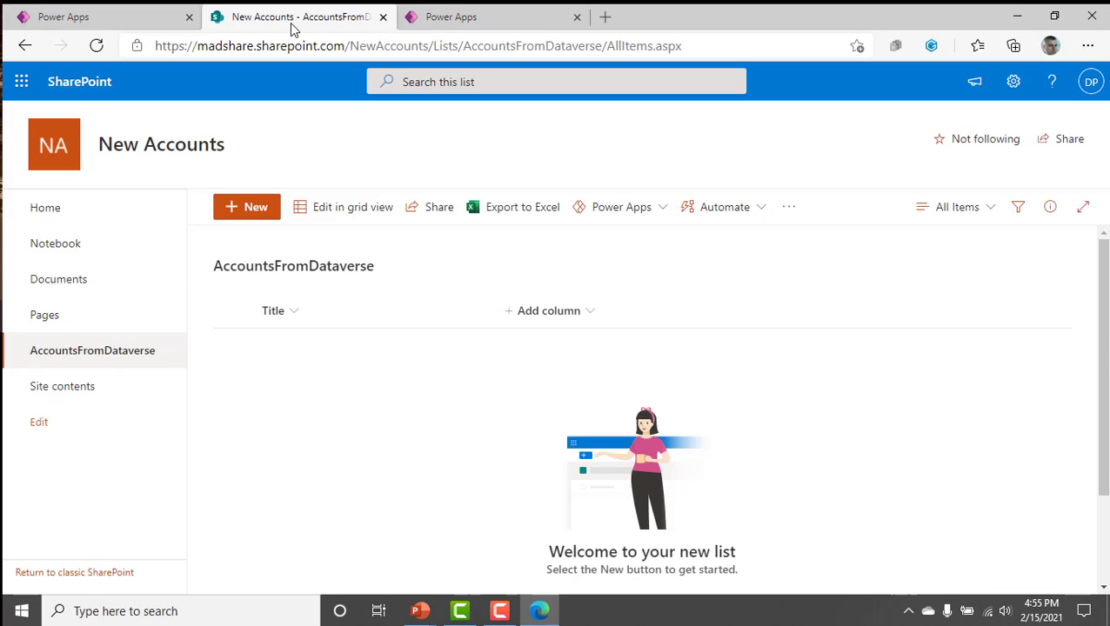
click(595, 315)
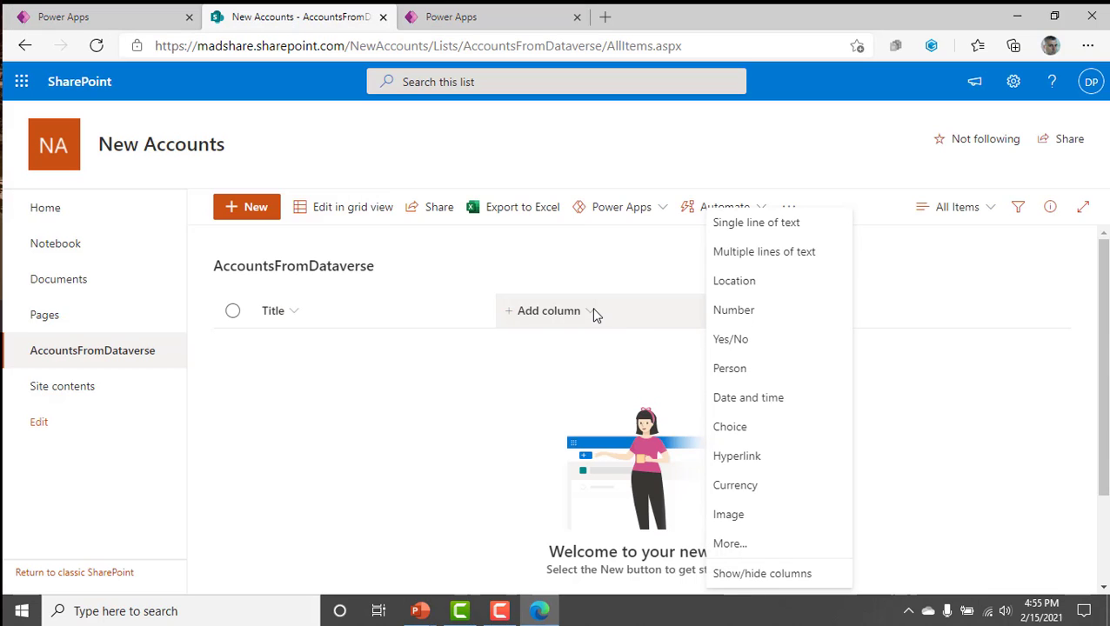
click(771, 231)
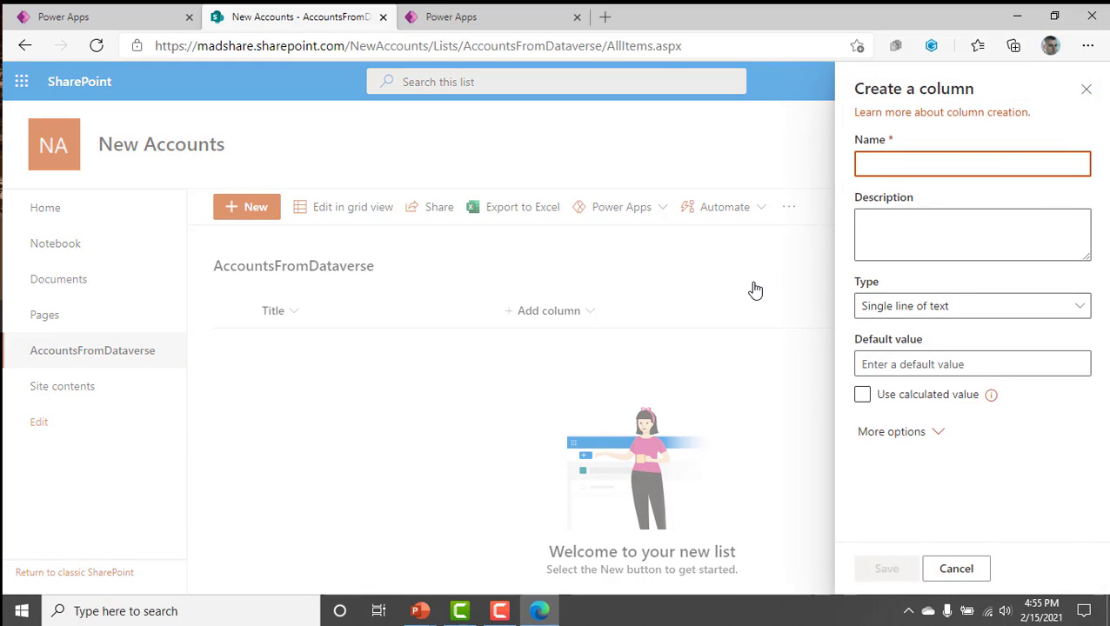
text(MainPhine)
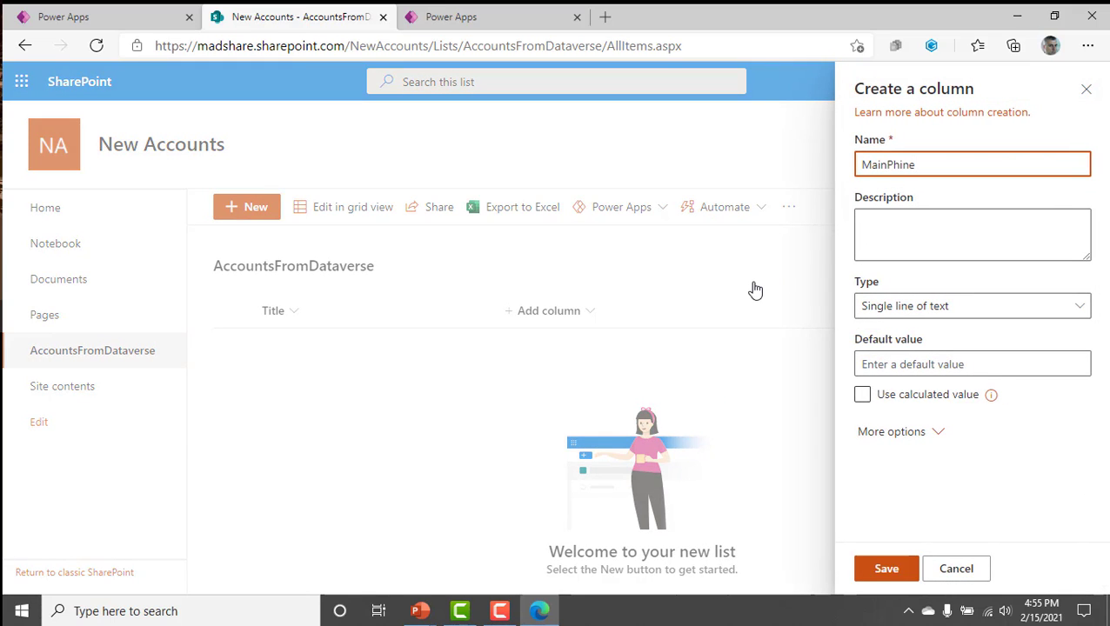
key(BackSpace)
key(BackSpace)
key(BackSpace)
text(o)
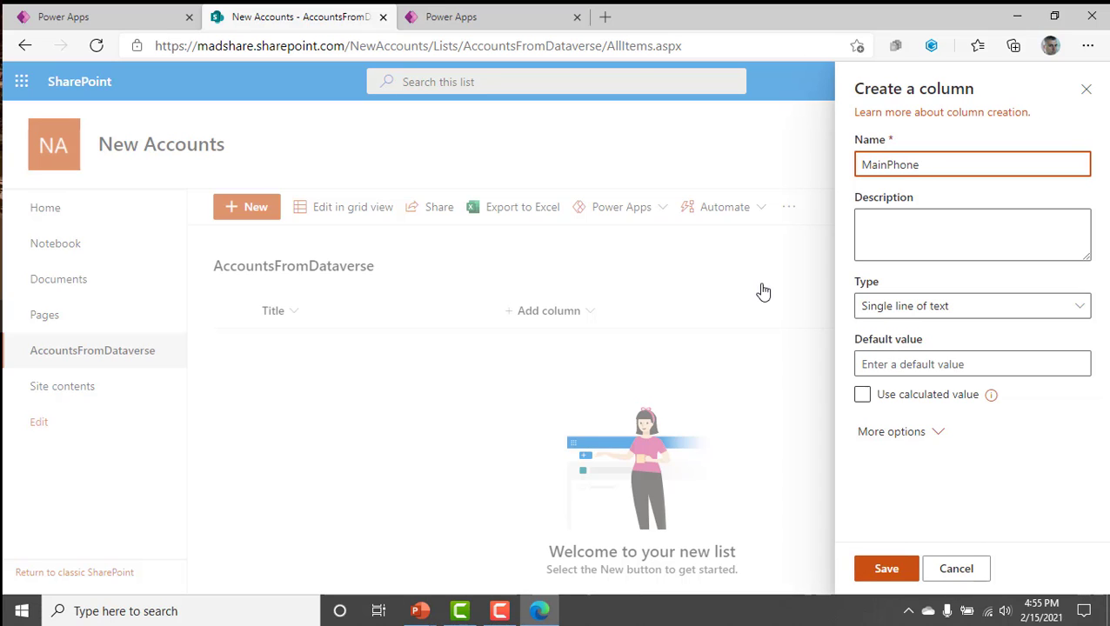
click(885, 569)
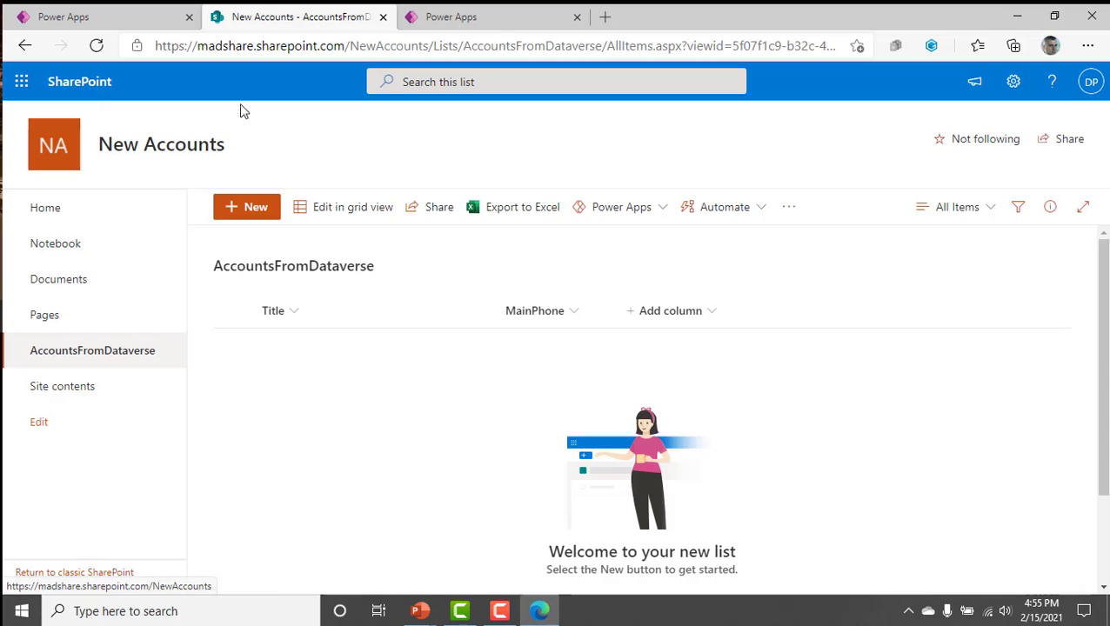
Return to the DemoNewAccountNotifications flow and choose to enter a custom value for the Create item action's site address.
click(436, 21)
click(172, 24)
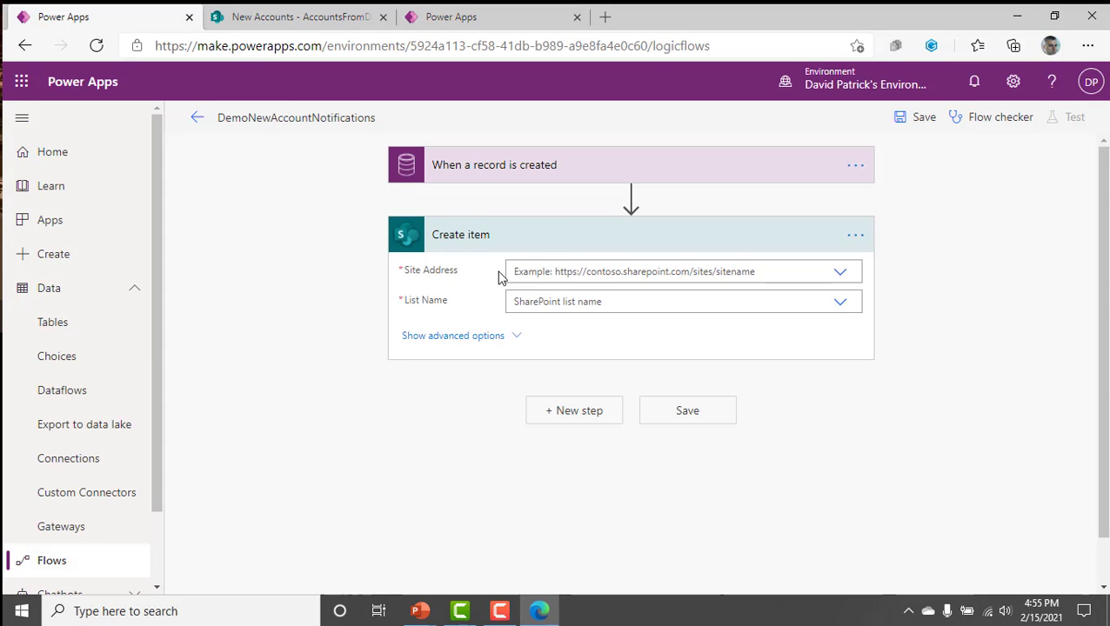
click(587, 270)
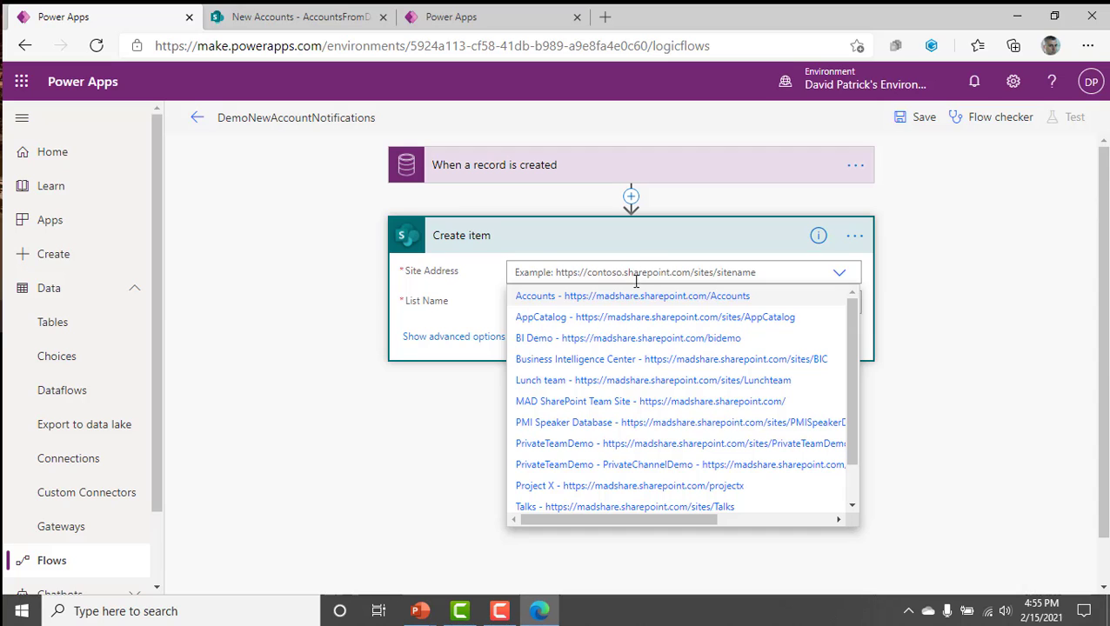
drag(849, 417, 843, 483)
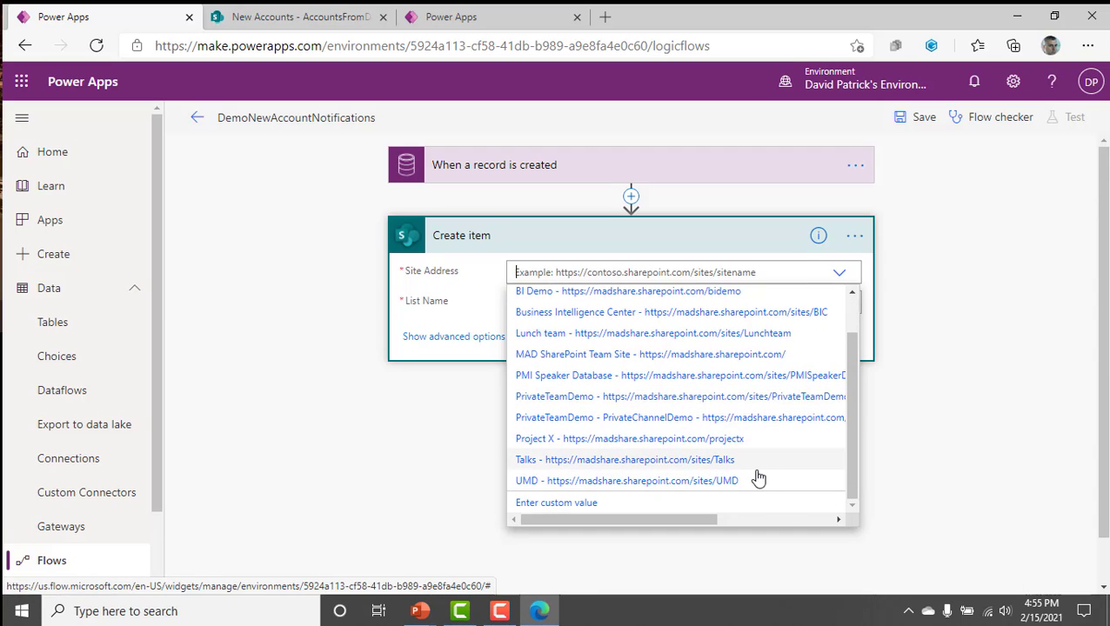
drag(850, 427, 849, 390)
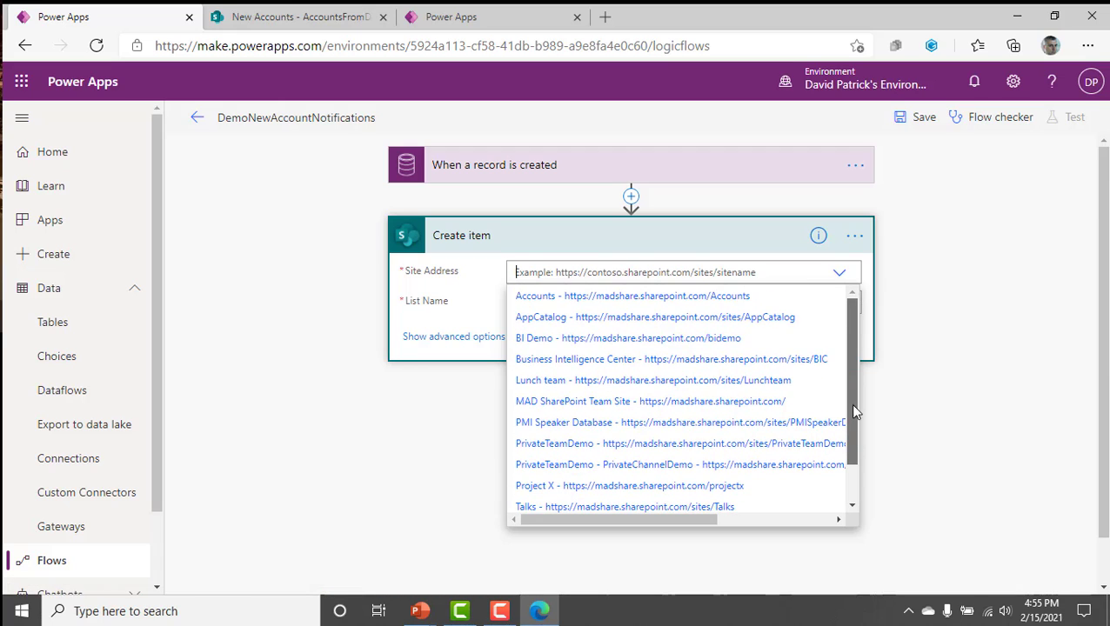
scroll(853, 410, down, 2)
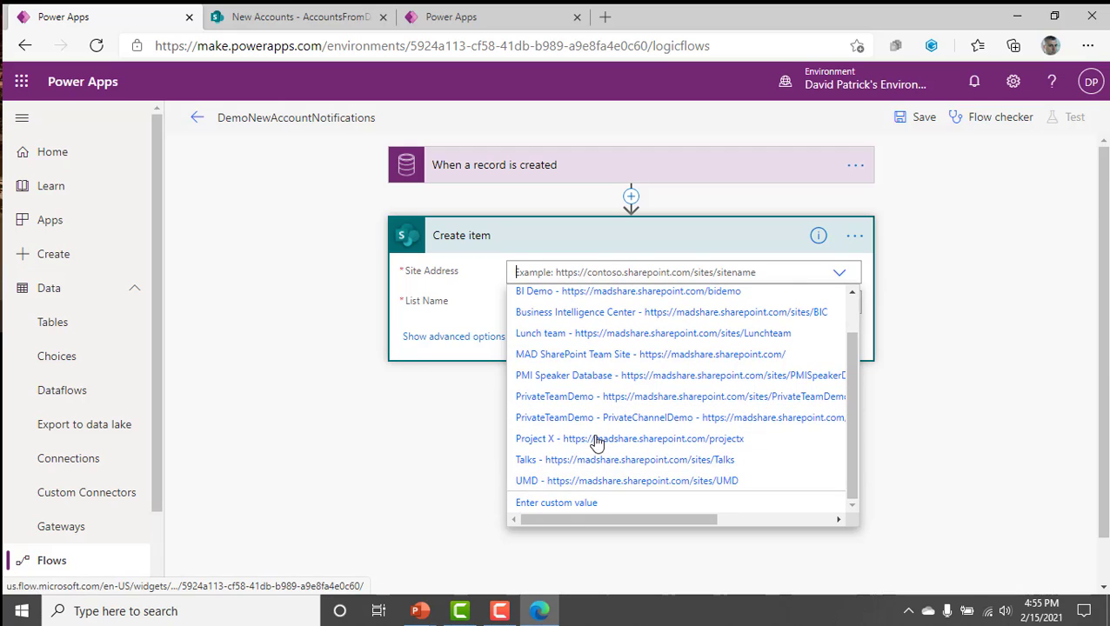
click(566, 505)
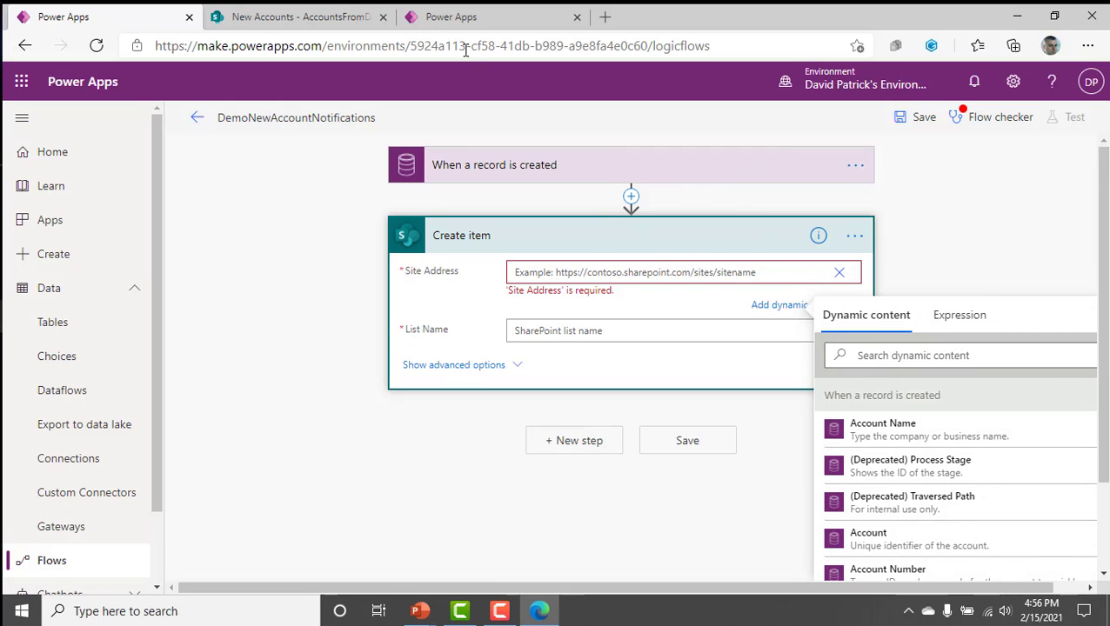
click(314, 29)
click(304, 52)
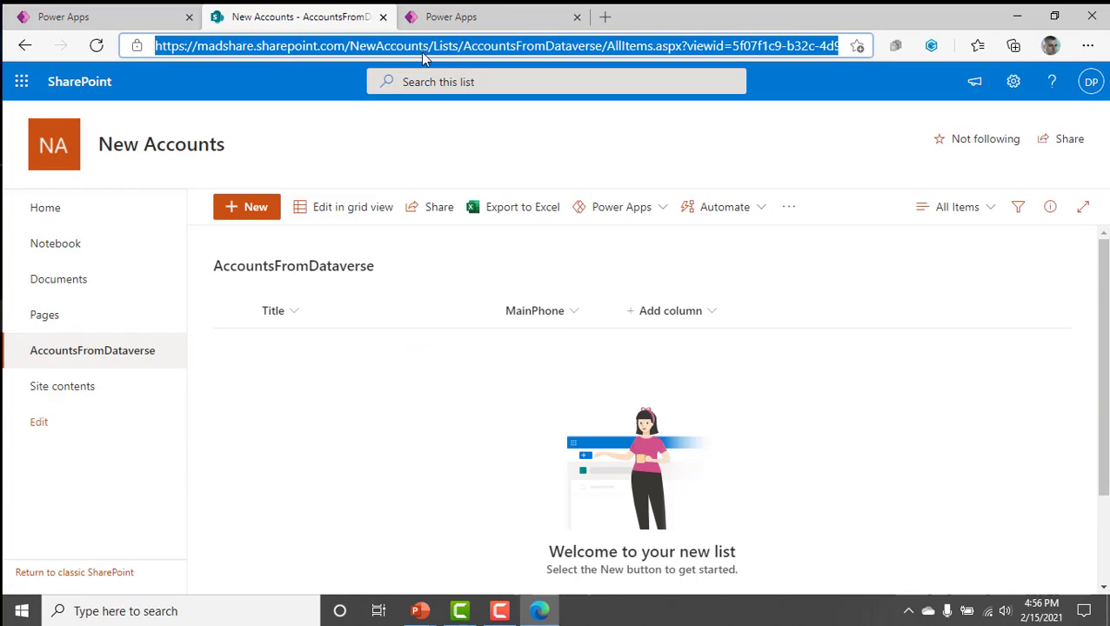
drag(433, 45, 139, 45)
key(ctrl+c)
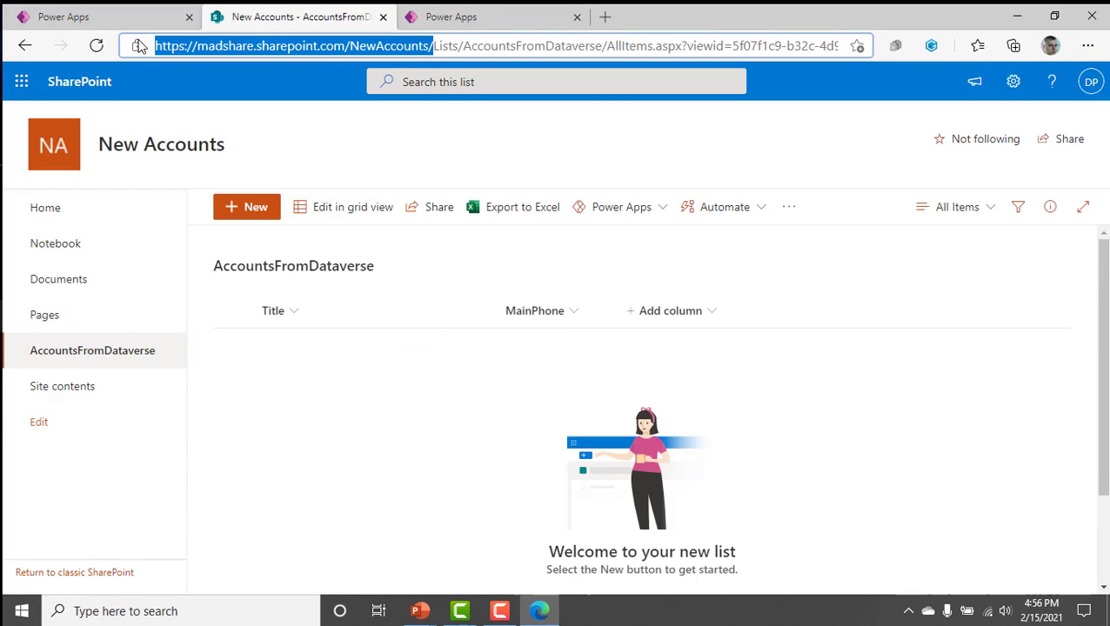
click(50, 15)
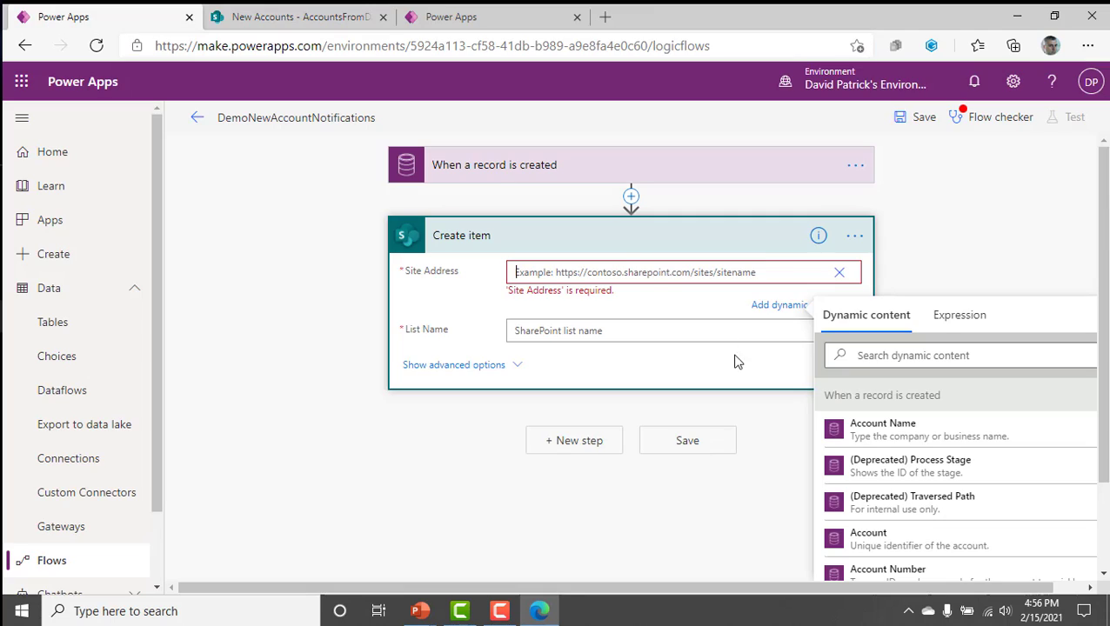
click(626, 271)
key(ctrl+v)
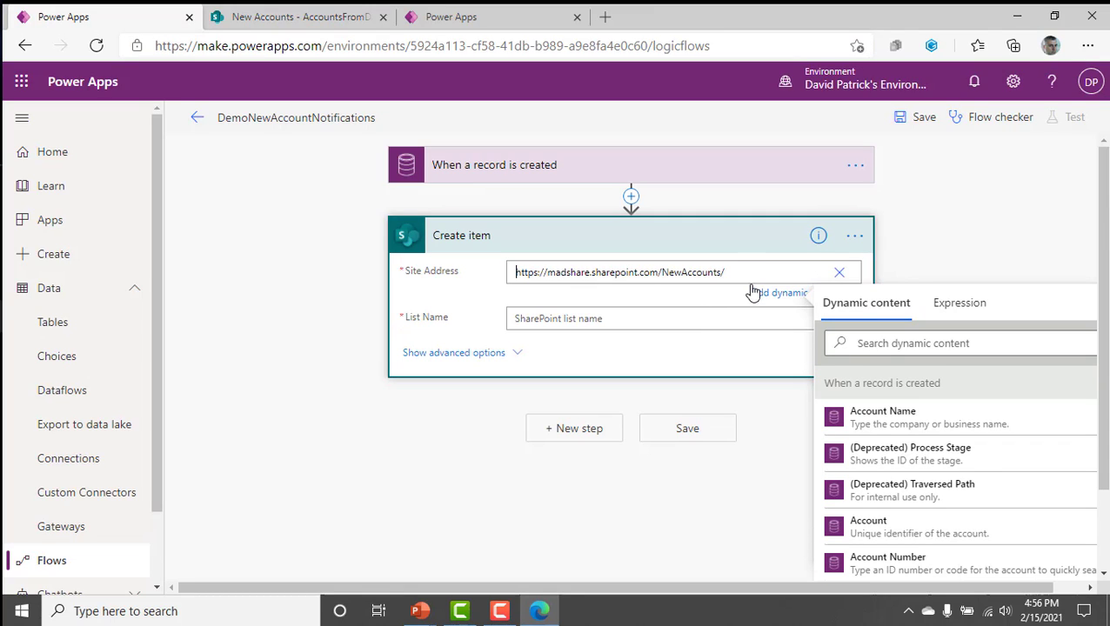
Set the Create item action's List Name to AccountsFromDataverse.
click(655, 313)
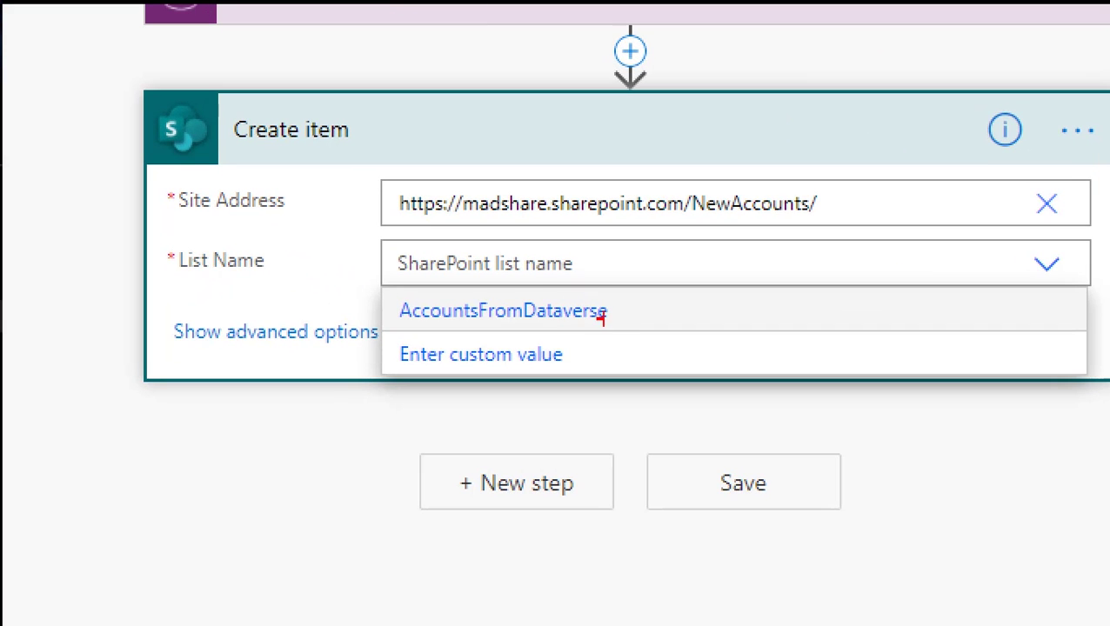
drag(631, 309, 896, 253)
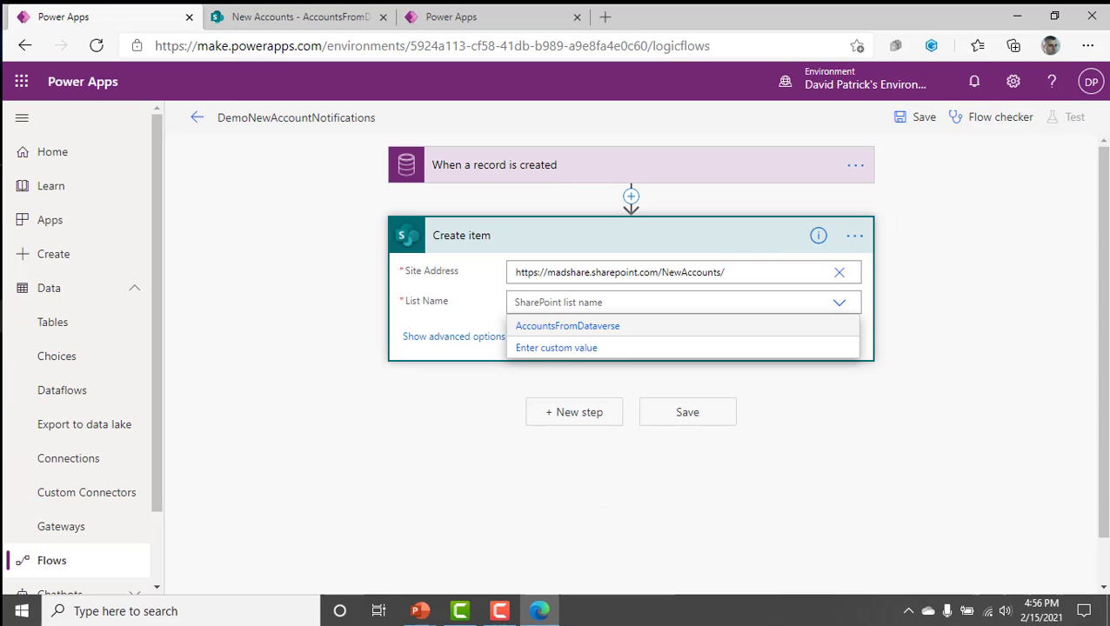
click(613, 309)
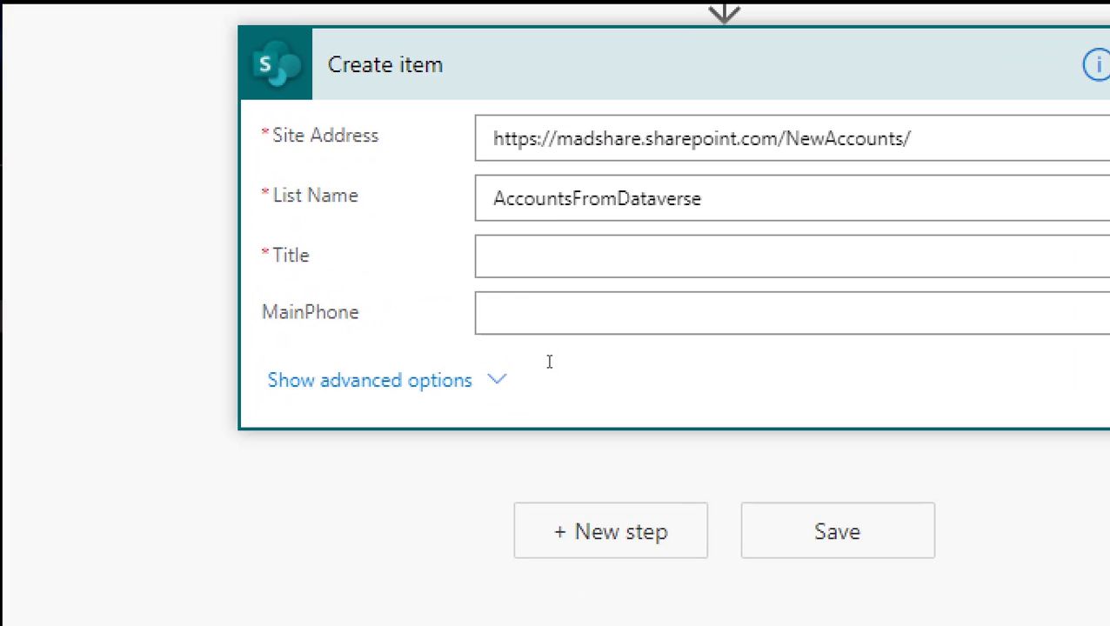
drag(399, 336, 382, 336)
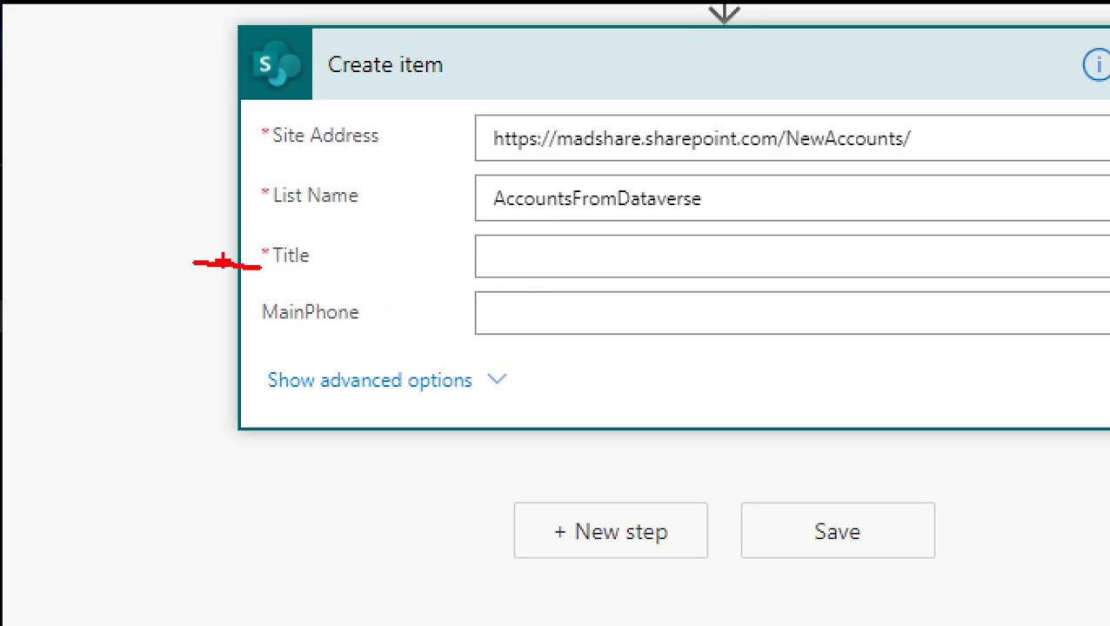
Fill the Create item action's Title with the Account Name dynamic content from the record-created trigger.
drag(247, 318, 117, 318)
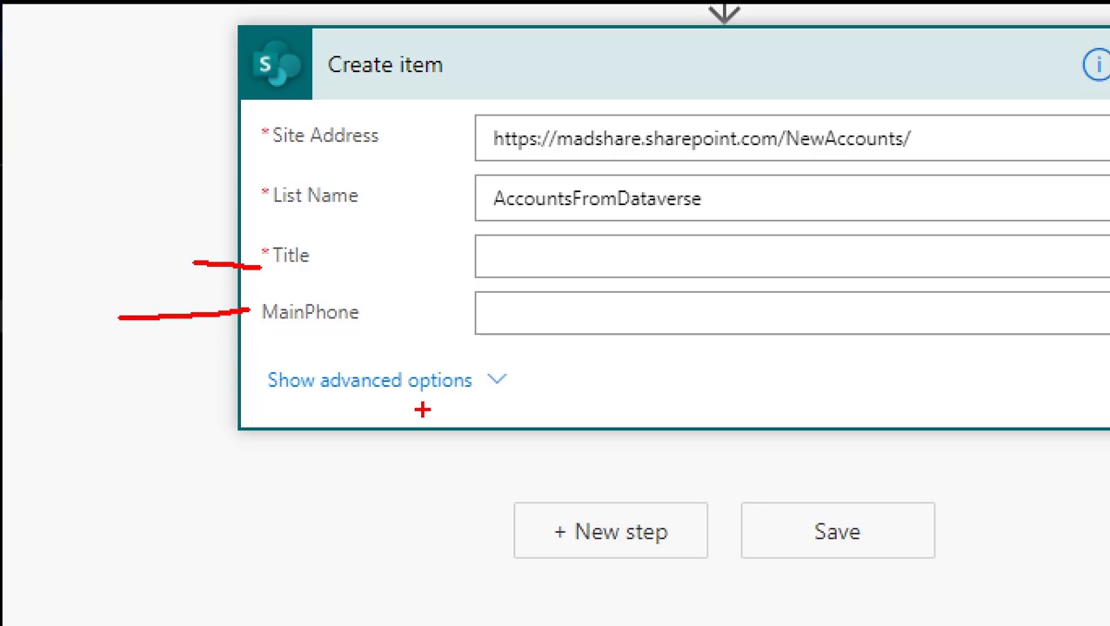
key(Escape)
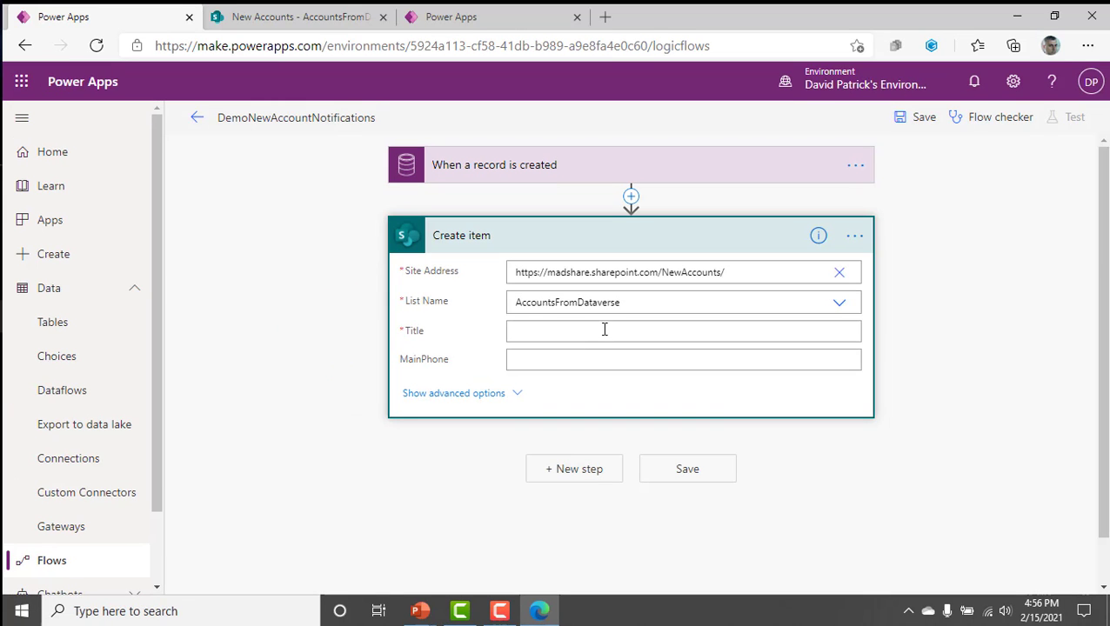
click(604, 330)
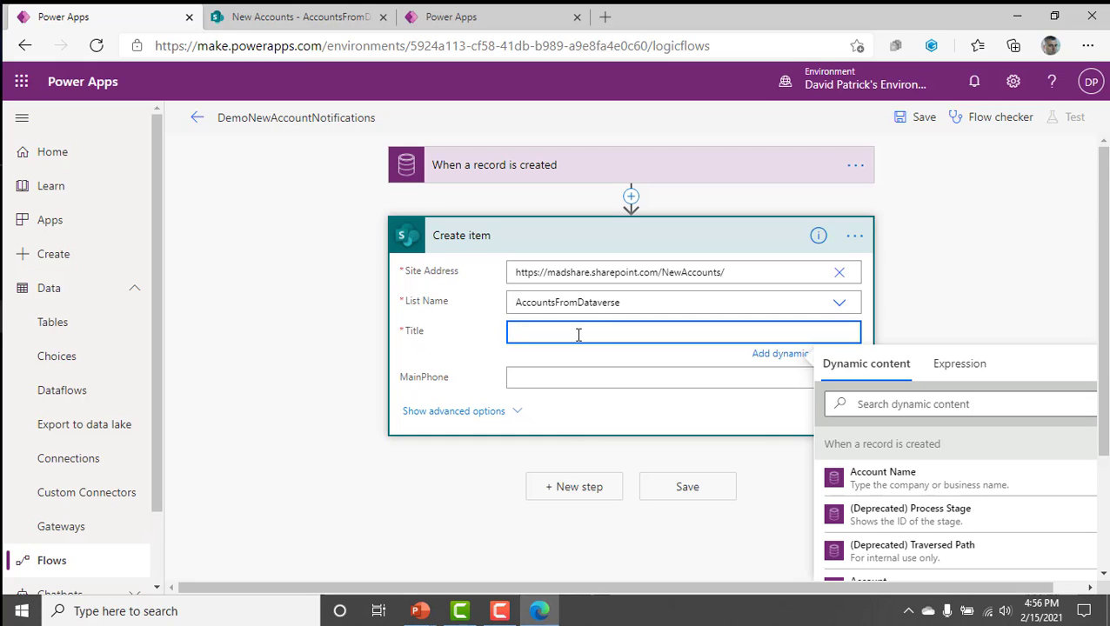
click(572, 376)
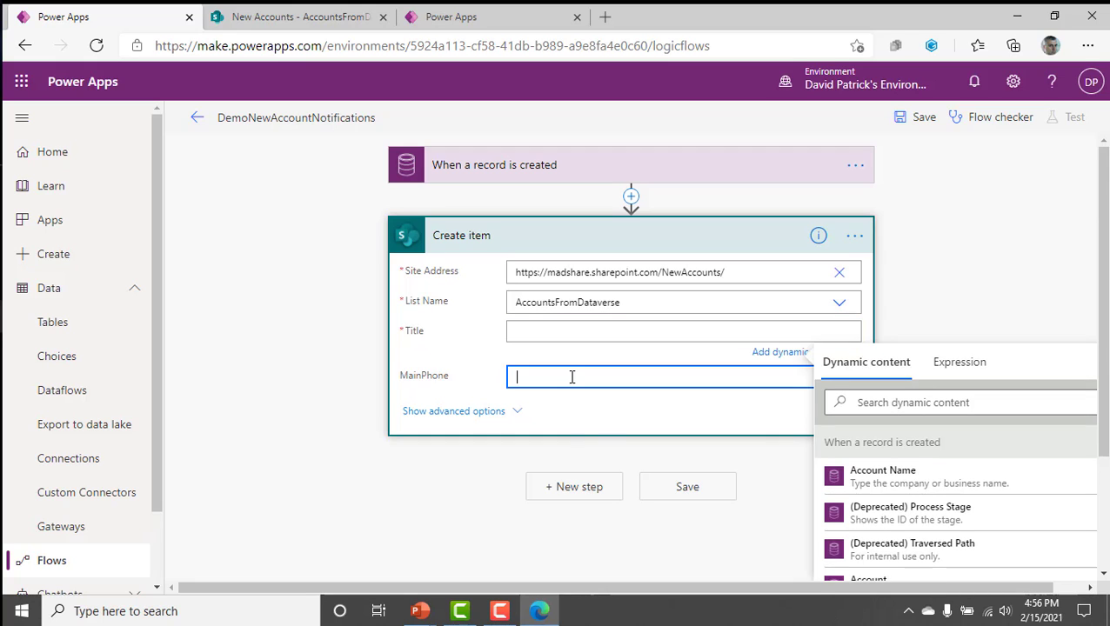
click(558, 325)
click(558, 328)
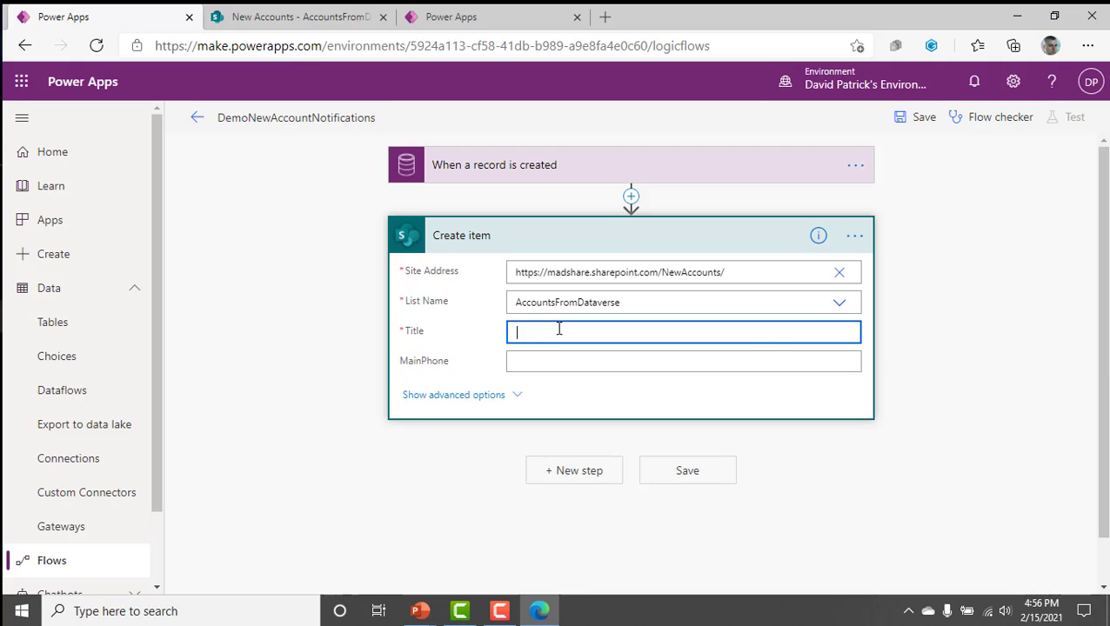
click(557, 376)
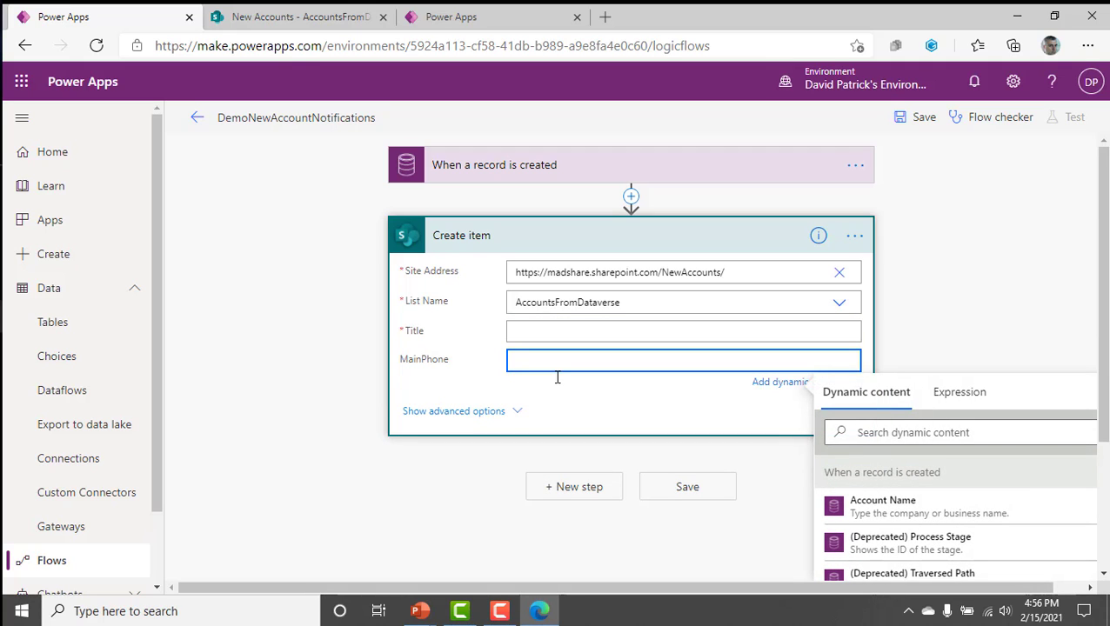
click(549, 332)
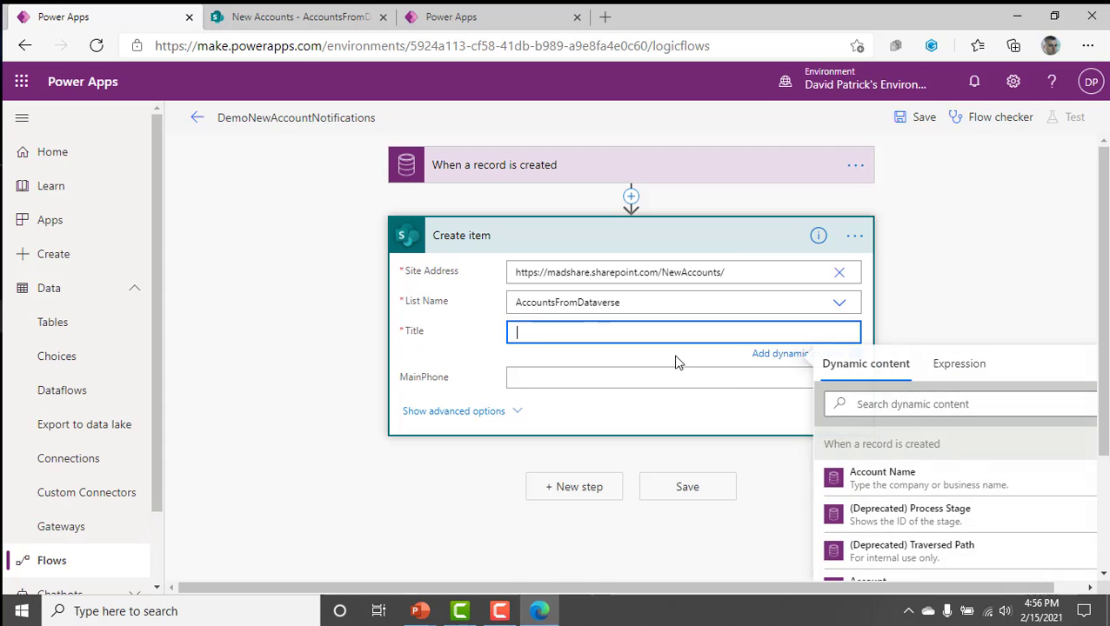
scroll(1073, 448, down, 3)
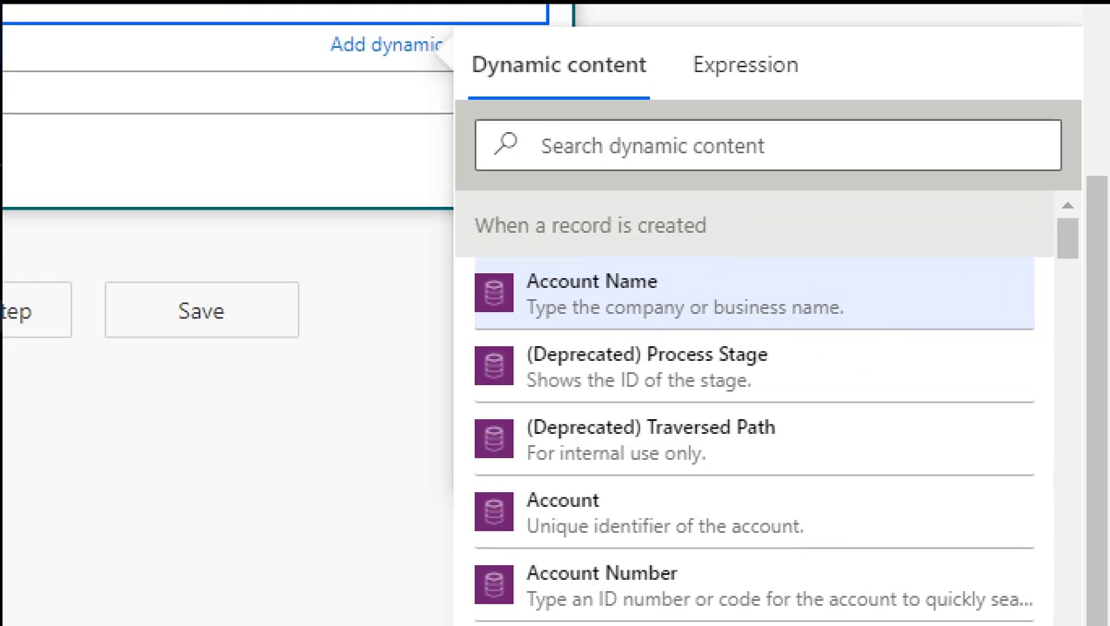
drag(791, 268, 896, 178)
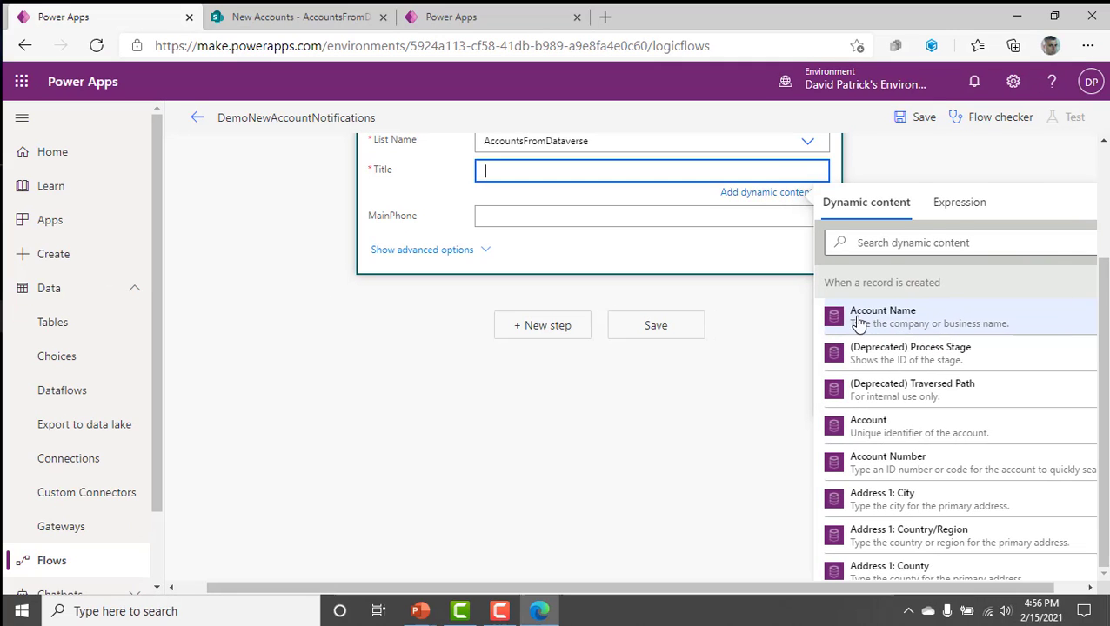
click(539, 297)
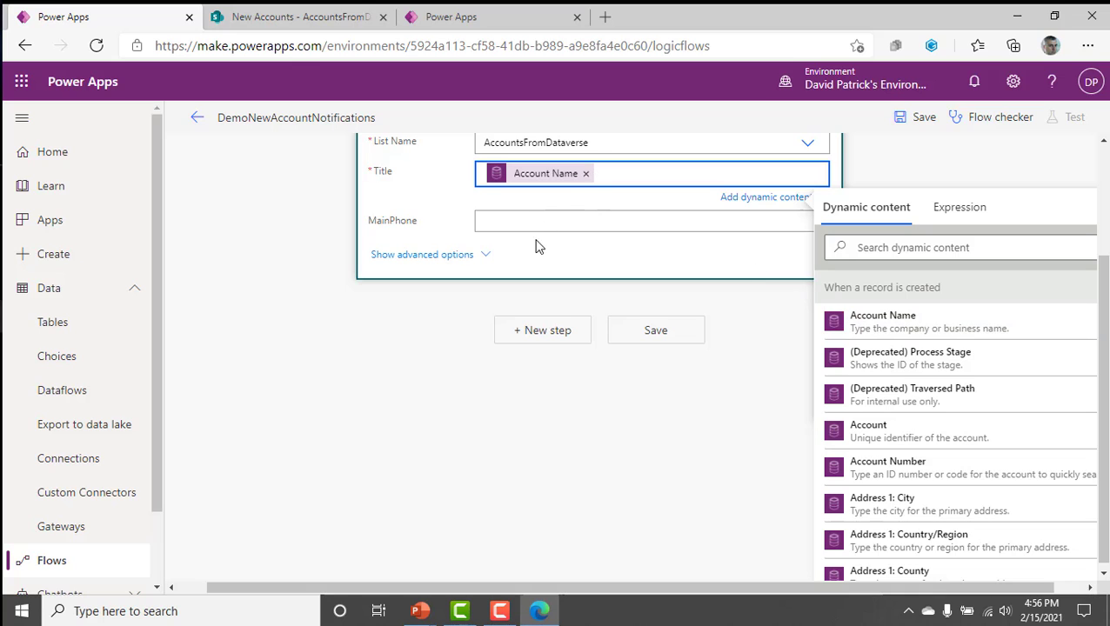
Search the dynamic content for "phone" to fill the Create item action's MainPhone field.
click(525, 223)
click(857, 291)
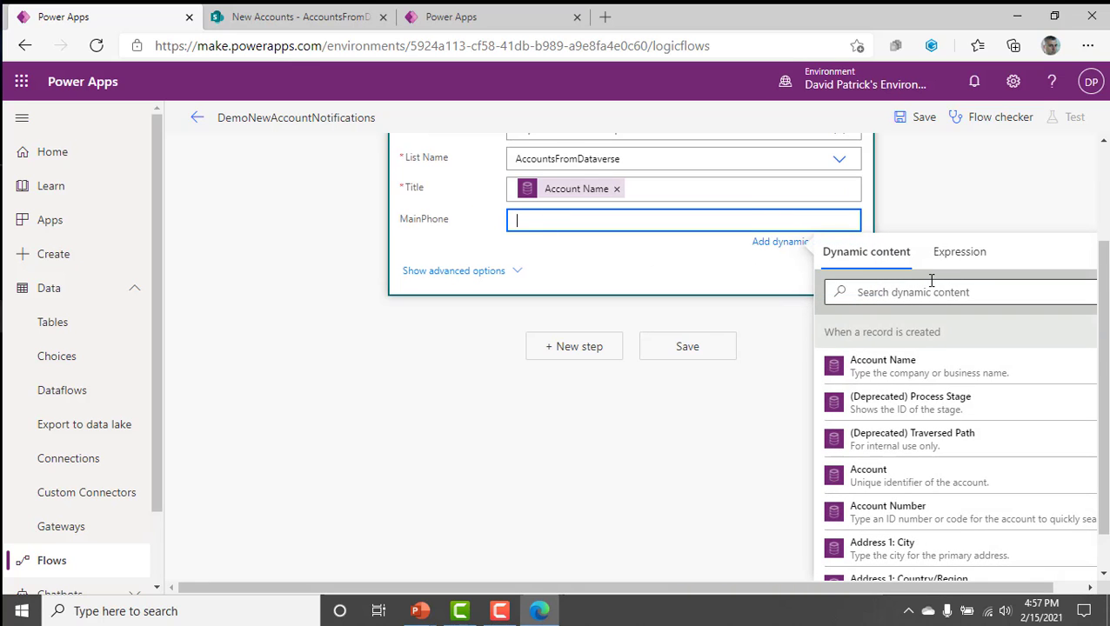
scroll(946, 417, down, 5)
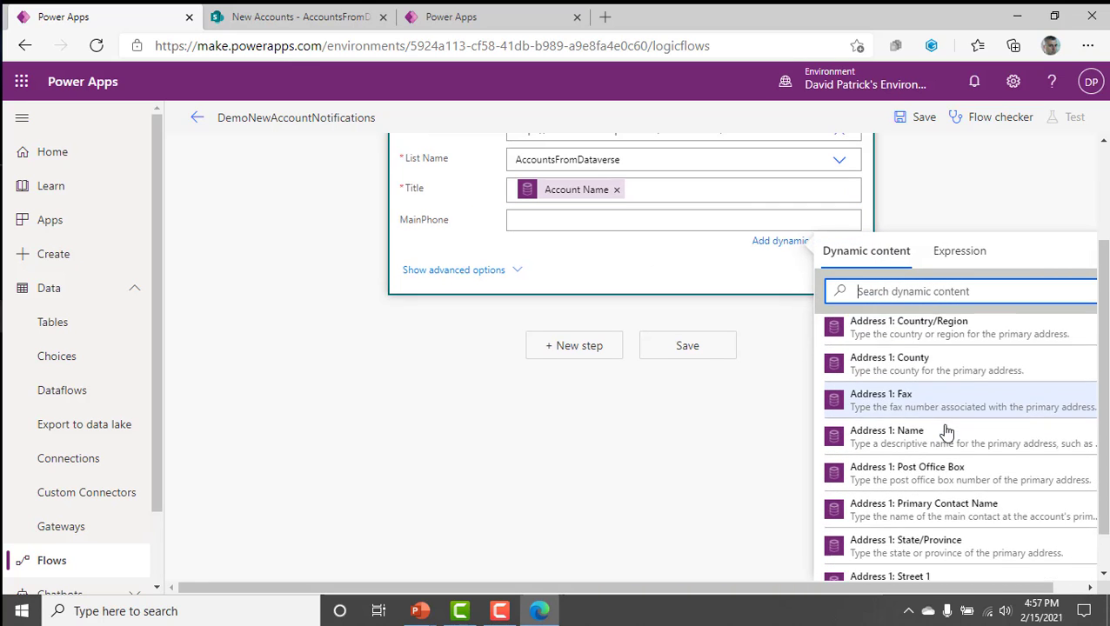
scroll(946, 432, down, 3)
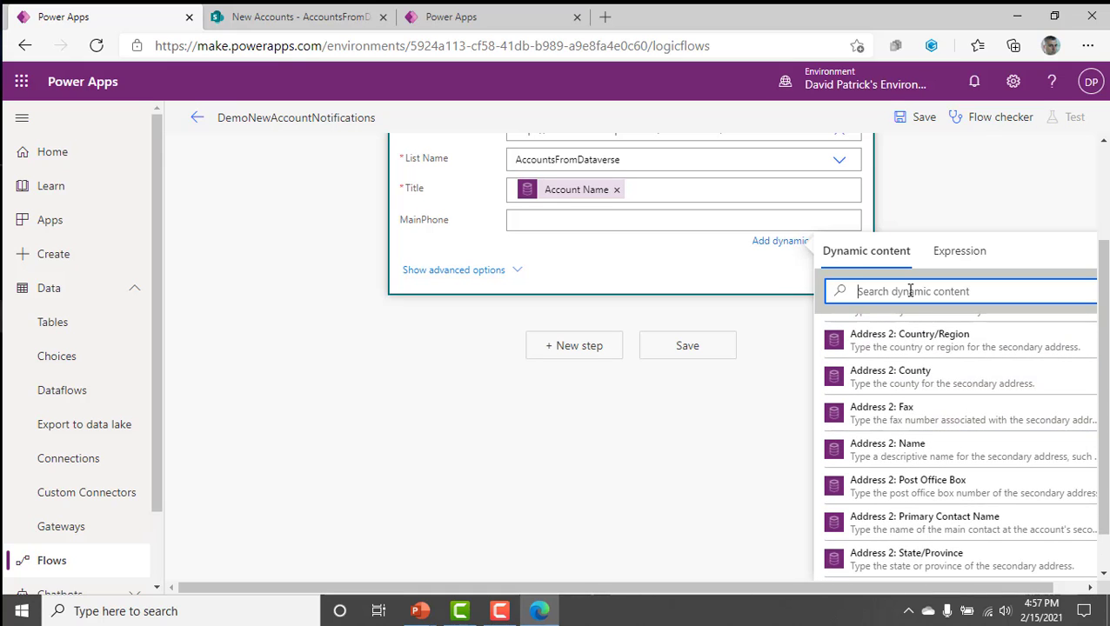
text(phone)
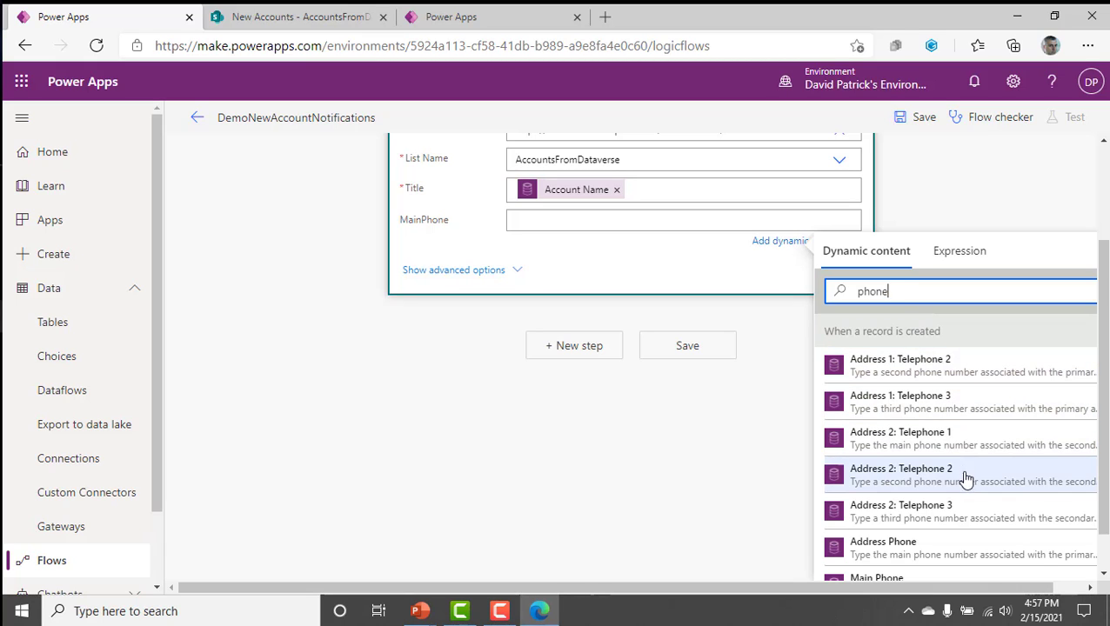
click(955, 373)
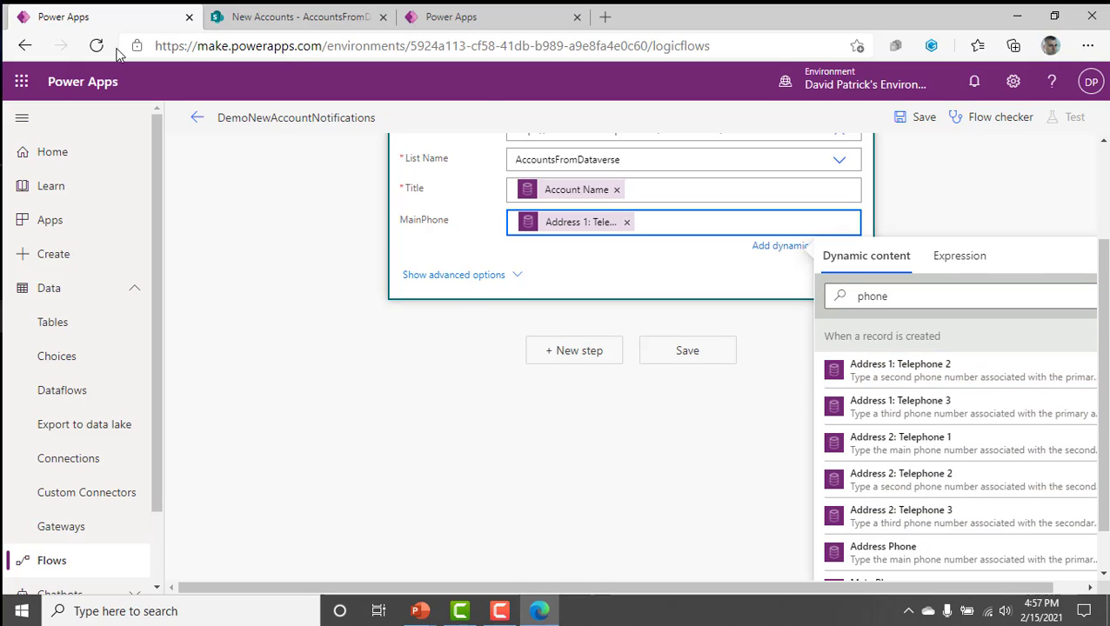
click(626, 223)
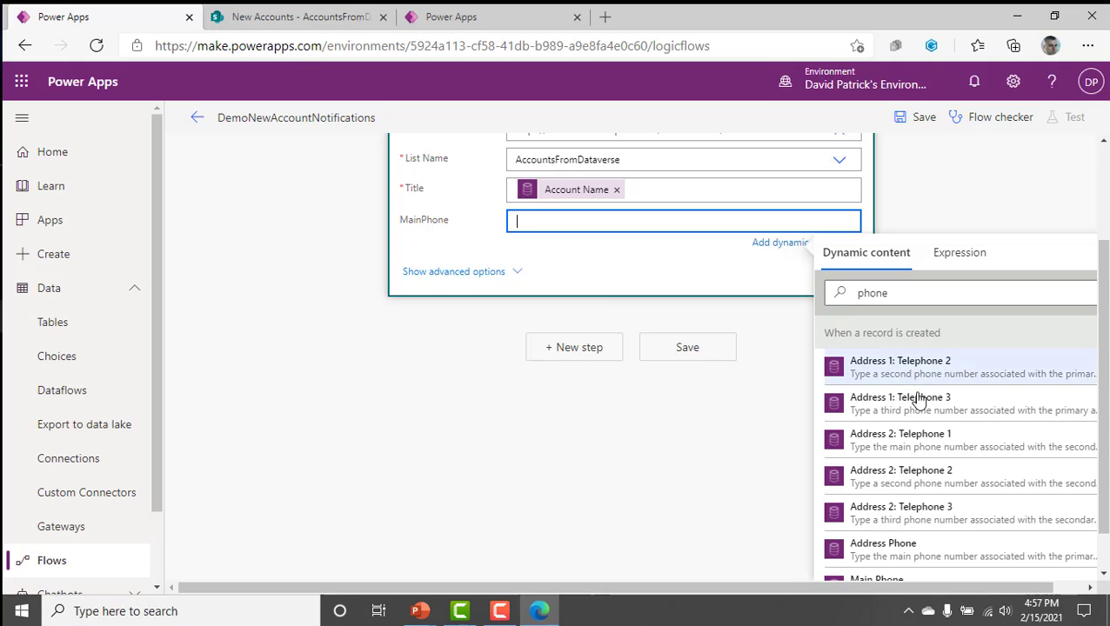
scroll(884, 439, down, 1)
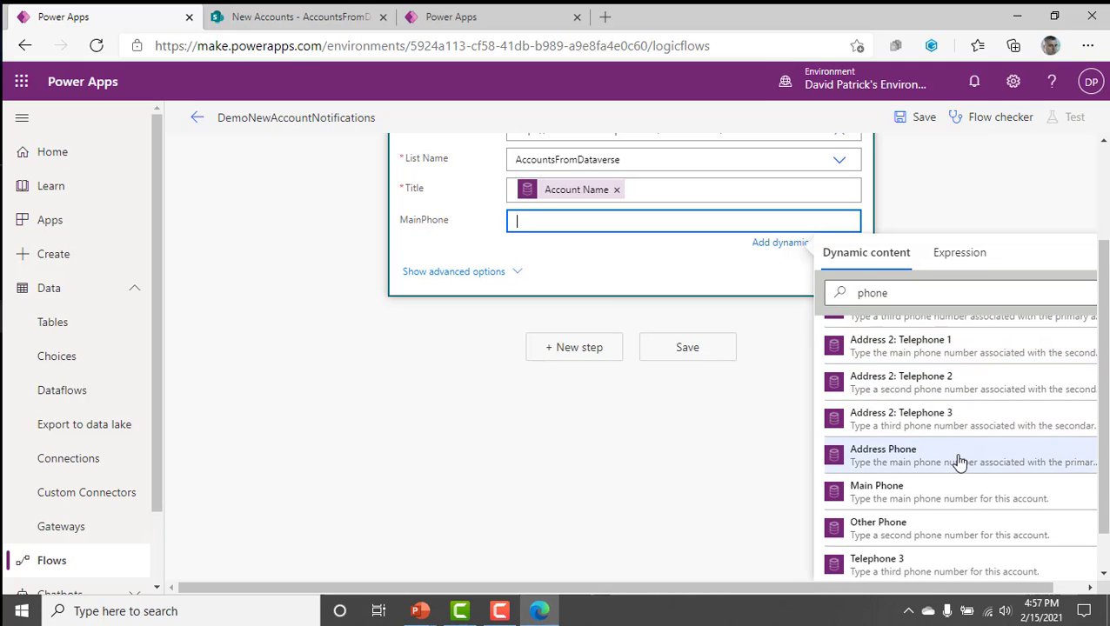
click(957, 459)
click(618, 223)
Fill the Create item action's MainPhone with the trigger's Main Phone dynamic content and close the dynamic content list.
scroll(965, 462, down, 1)
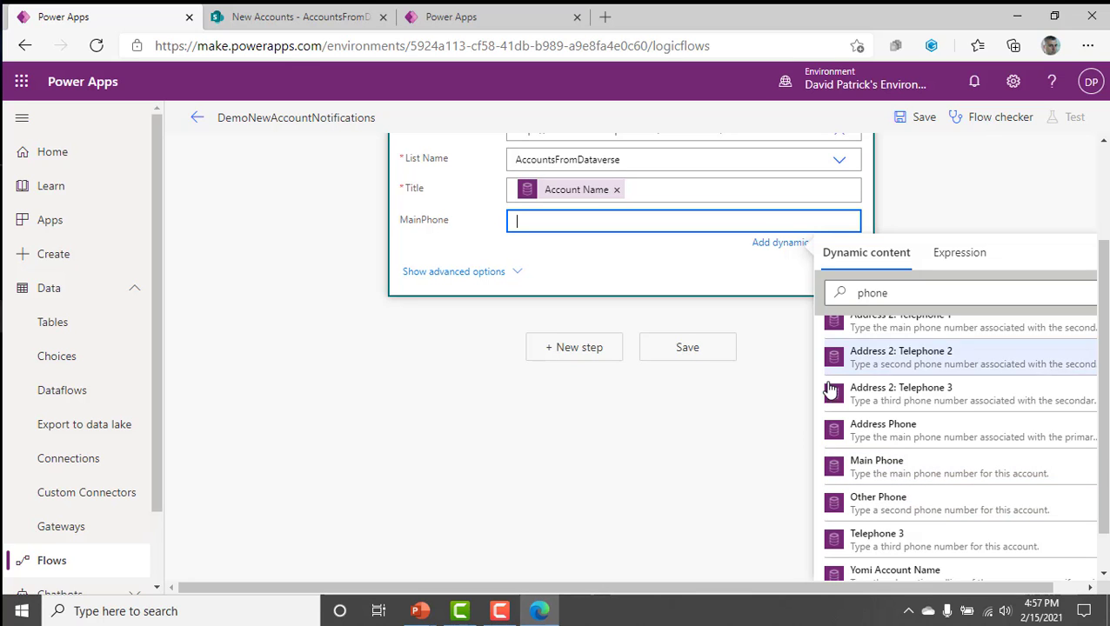
key(ctrl+1)
click(917, 467)
mouse_move(687, 265)
mouse_down()
mouse_move(671, 261)
mouse_move(596, 395)
mouse_move(285, 210)
mouse_up()
key(Escape)
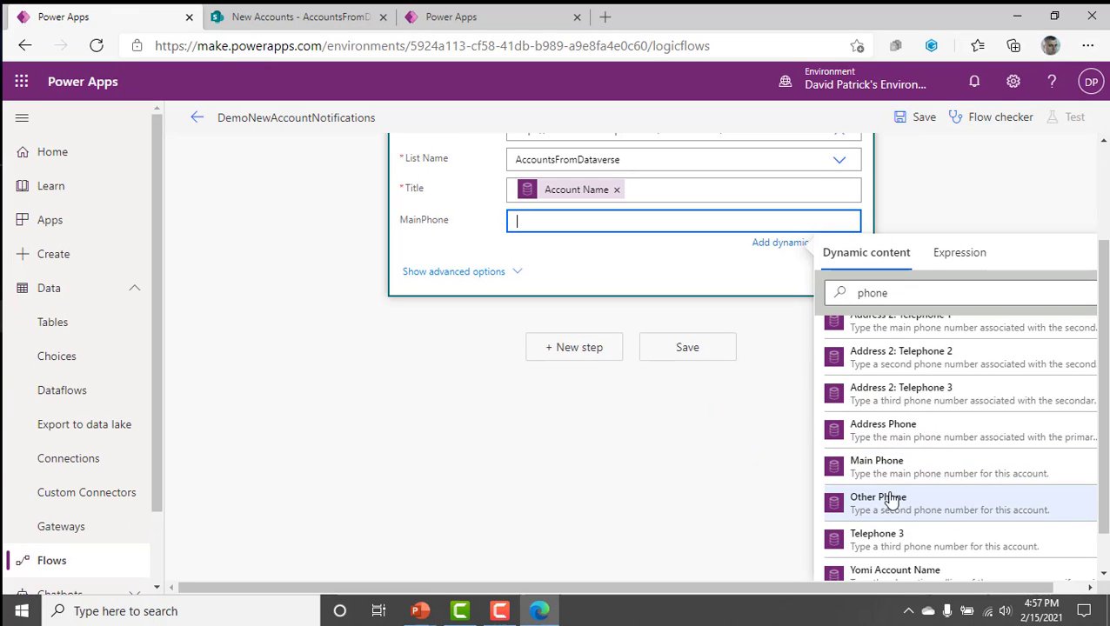
click(837, 474)
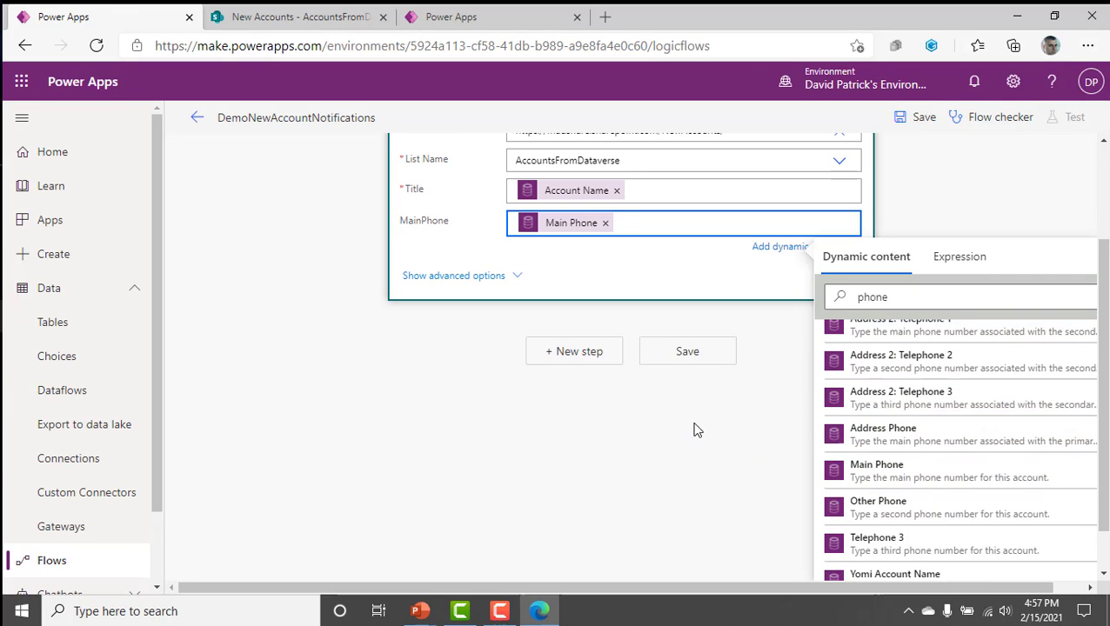
click(968, 212)
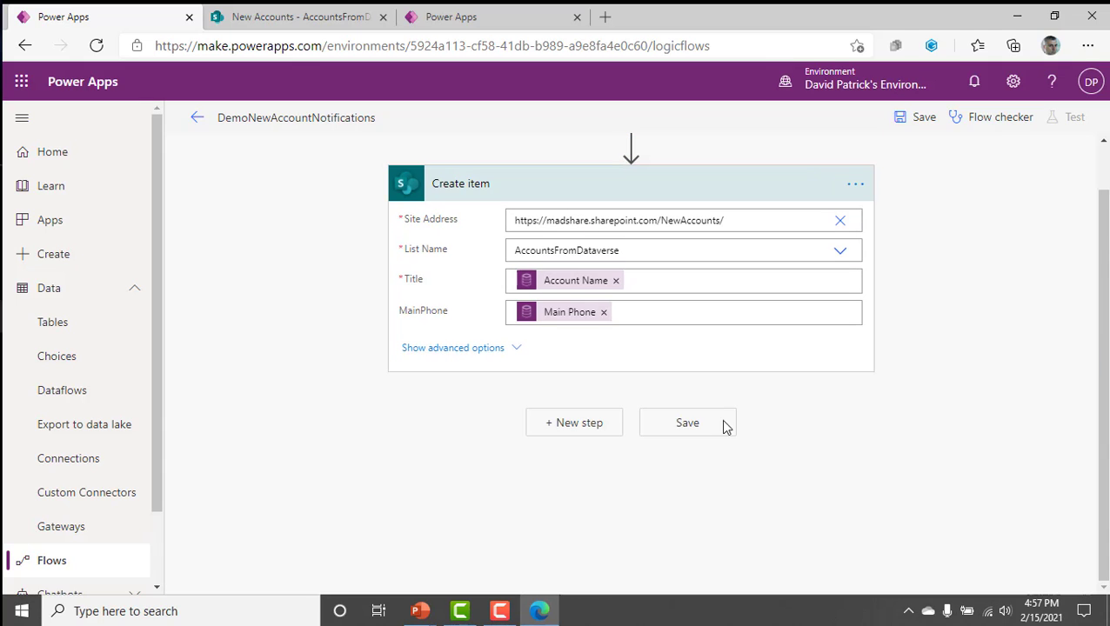
Expand the record-created trigger's settings, save the flow, and check it for errors and warnings.
scroll(833, 514, up, 1)
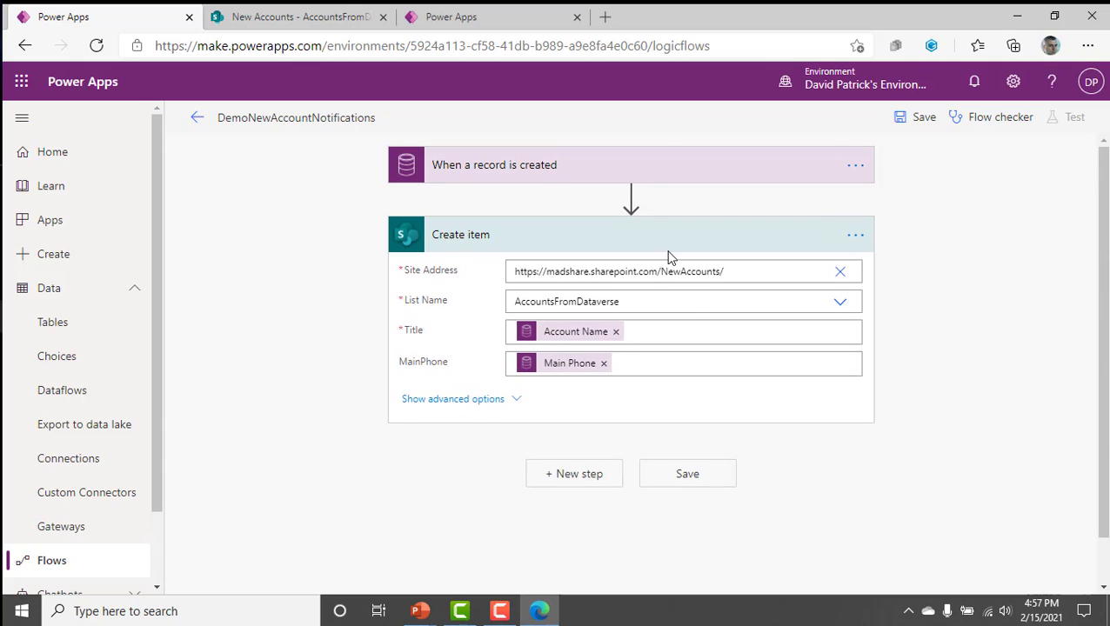
click(654, 160)
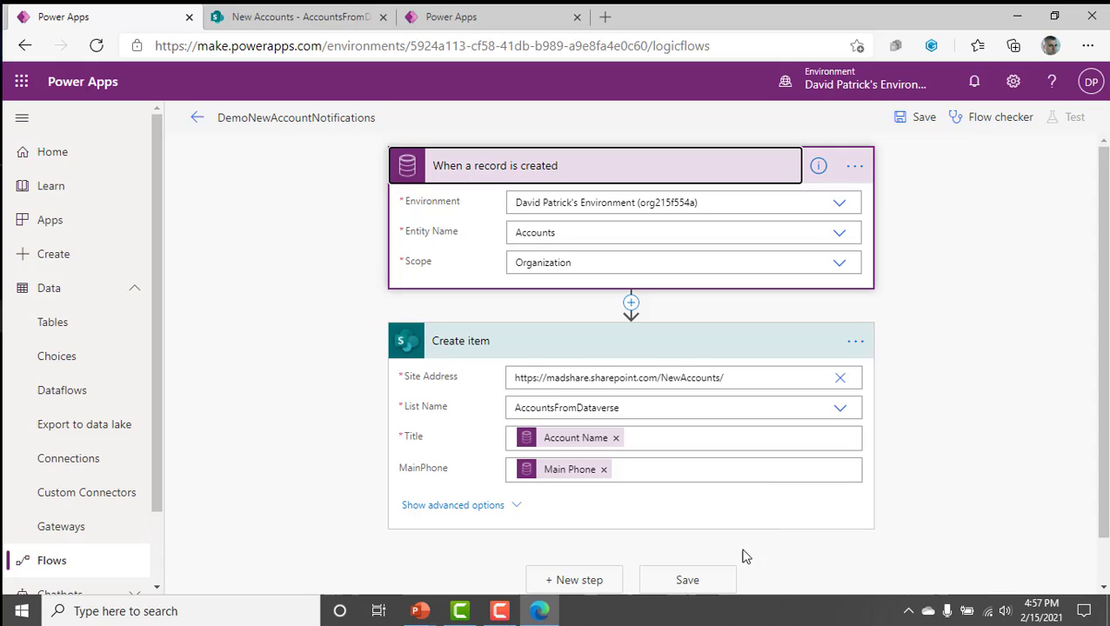
click(706, 583)
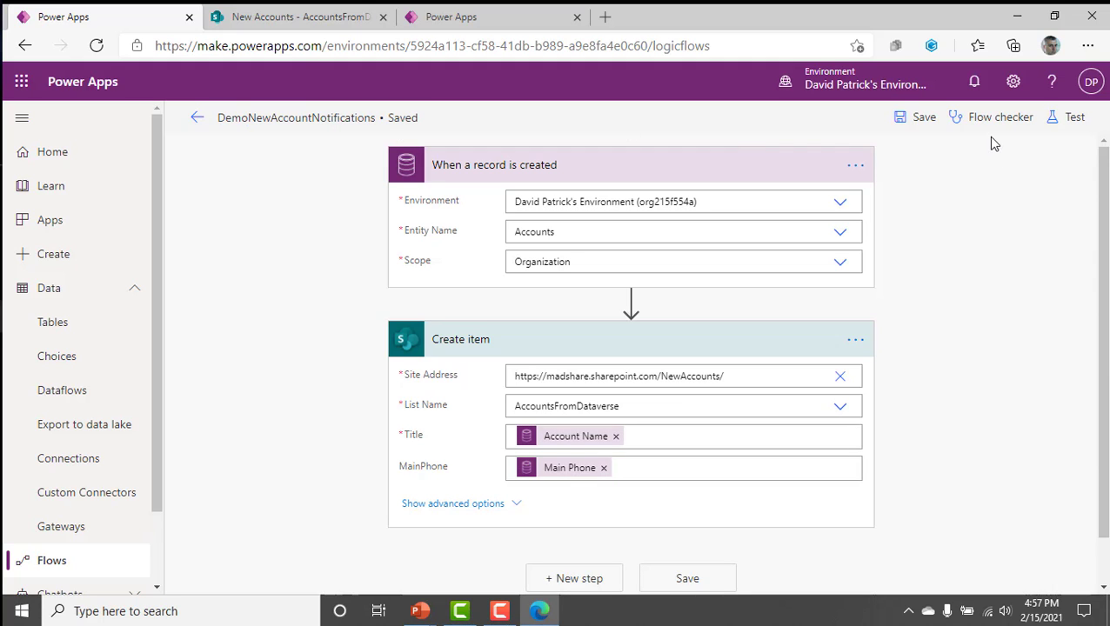
click(991, 127)
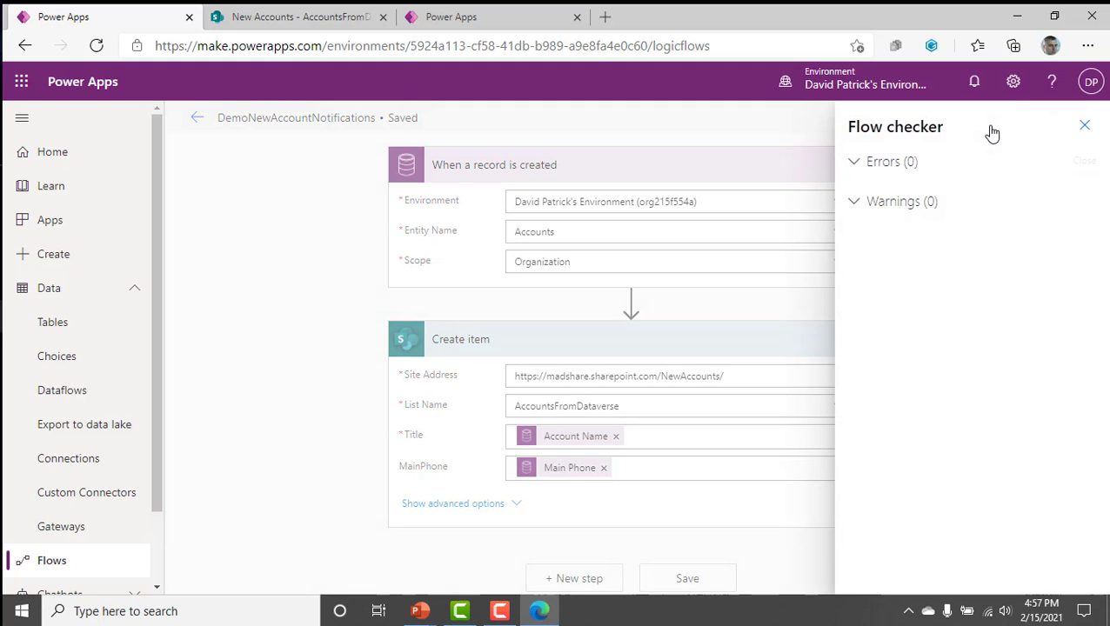
click(1085, 127)
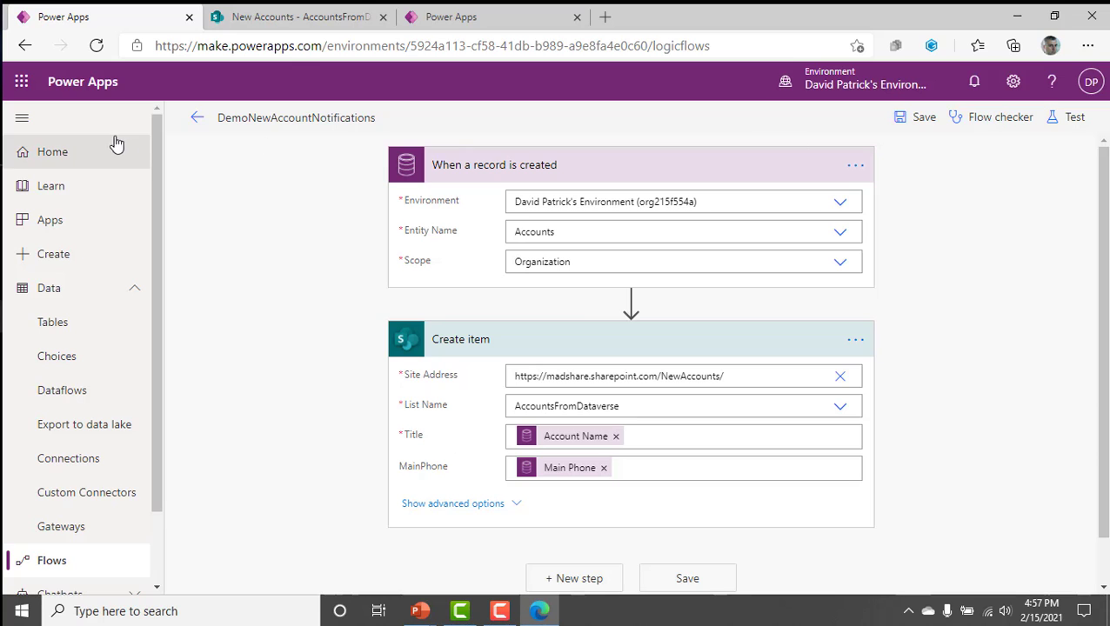
Start a test of the DemoNewAccountNotifications flow with the Manually option.
click(1066, 124)
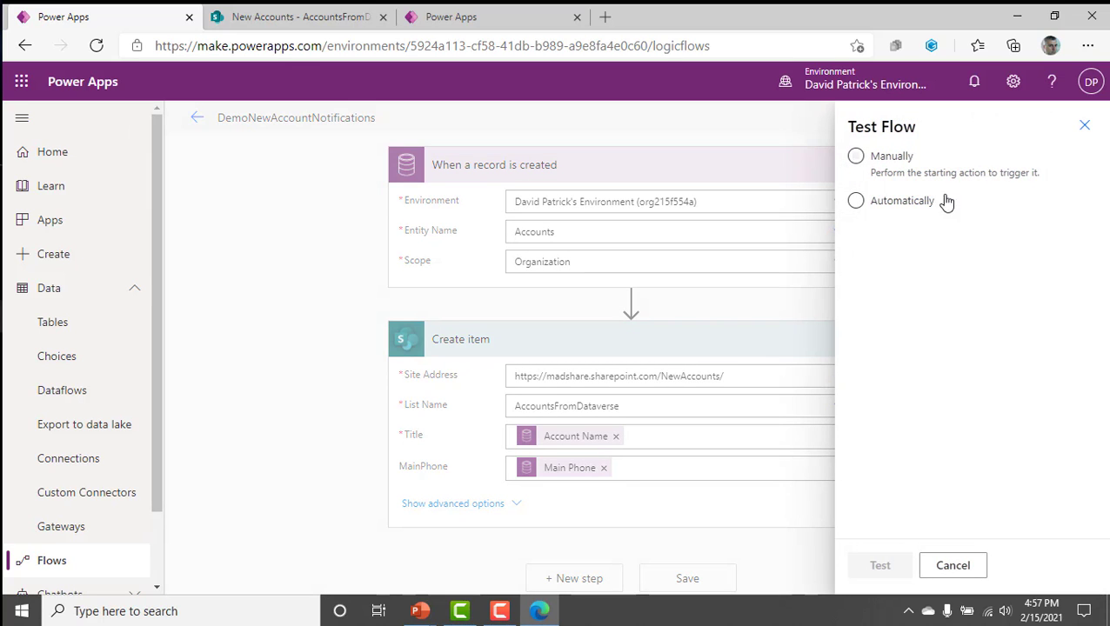
click(892, 157)
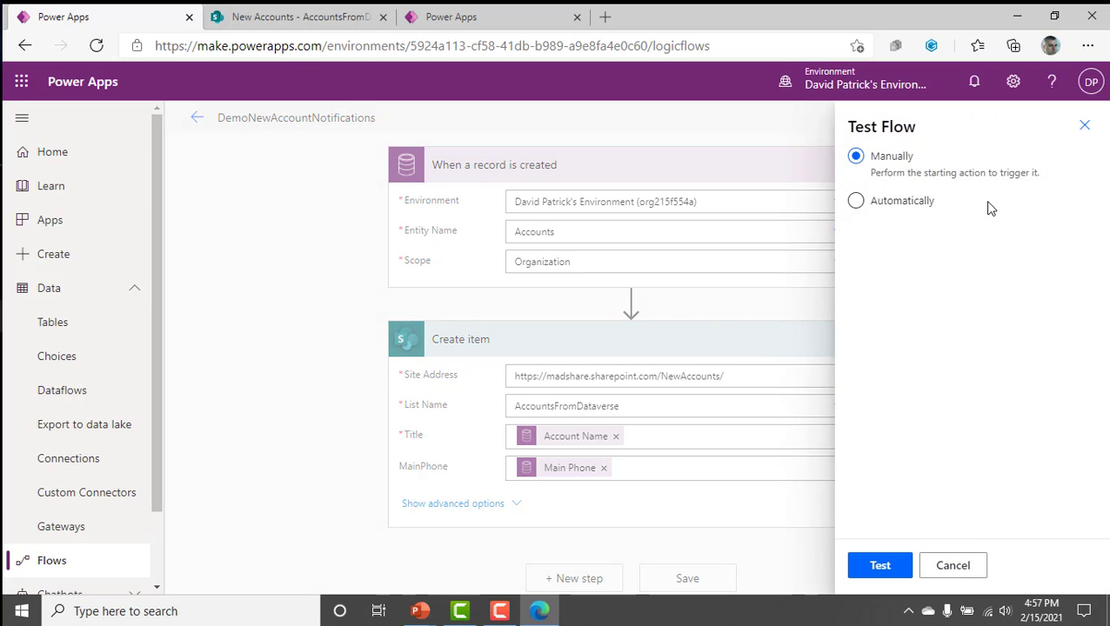
key(ctrl+1)
click(873, 273)
mouse_move(903, 205)
mouse_down()
mouse_move(622, 172)
mouse_move(740, 372)
mouse_move(910, 187)
mouse_move(778, 152)
mouse_up()
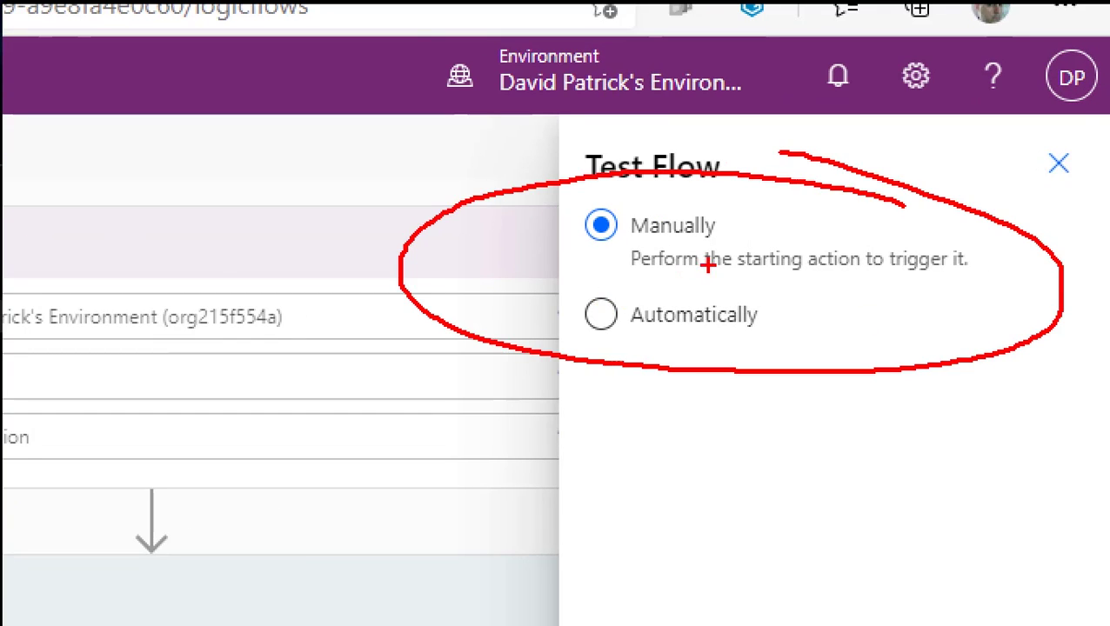
key(Escape)
click(880, 565)
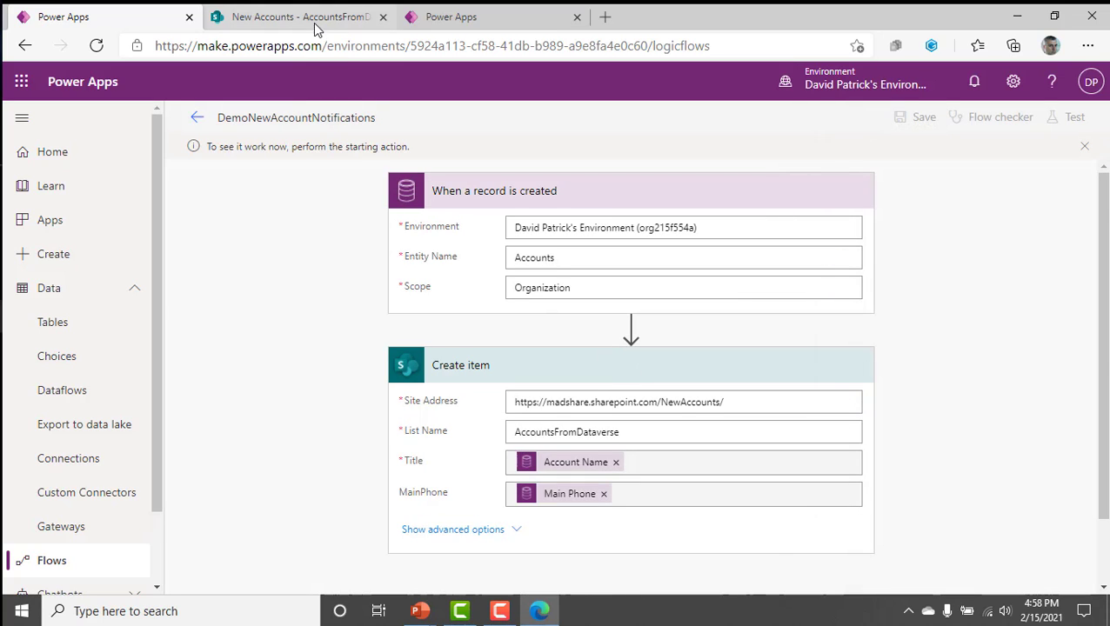
Add a record to the Account table with the account name AAA and a phone number, and save and close it.
click(434, 17)
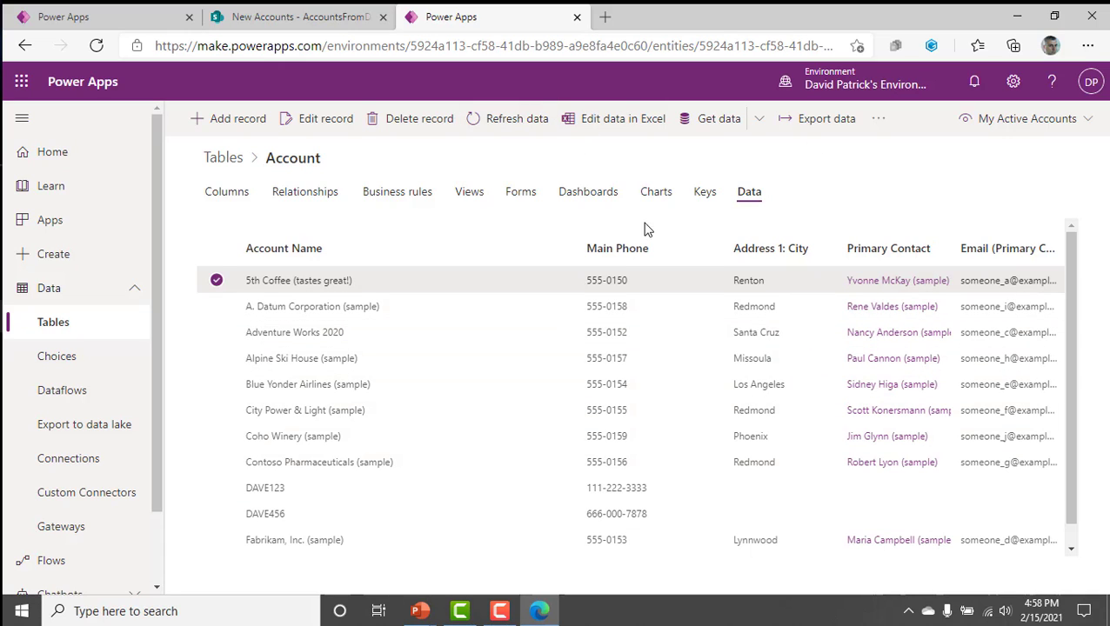
click(248, 124)
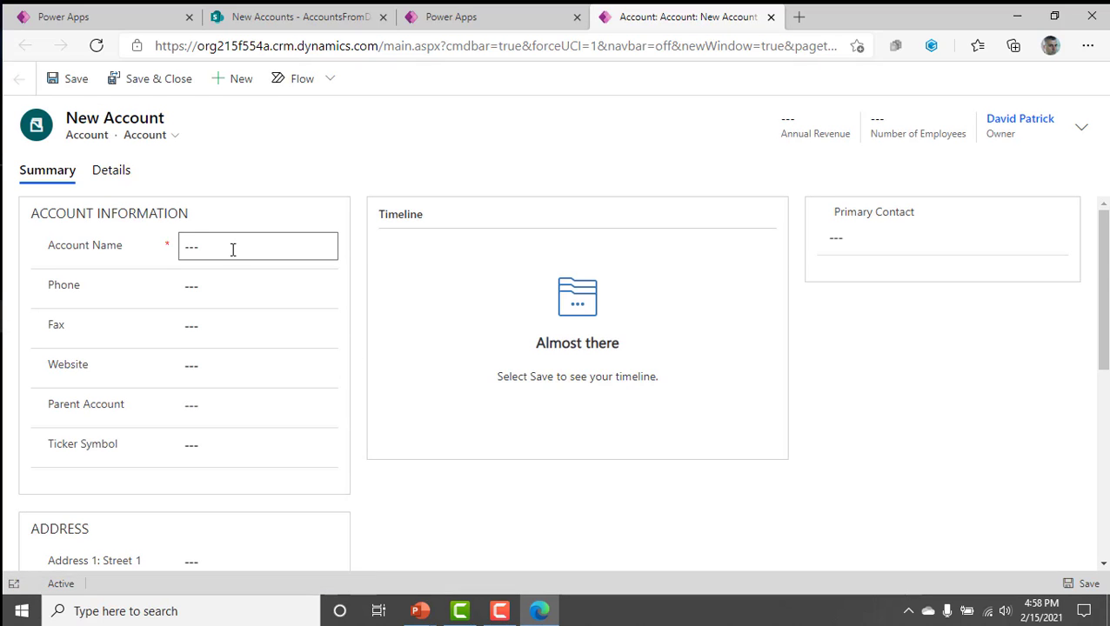
text(AAA)
click(222, 289)
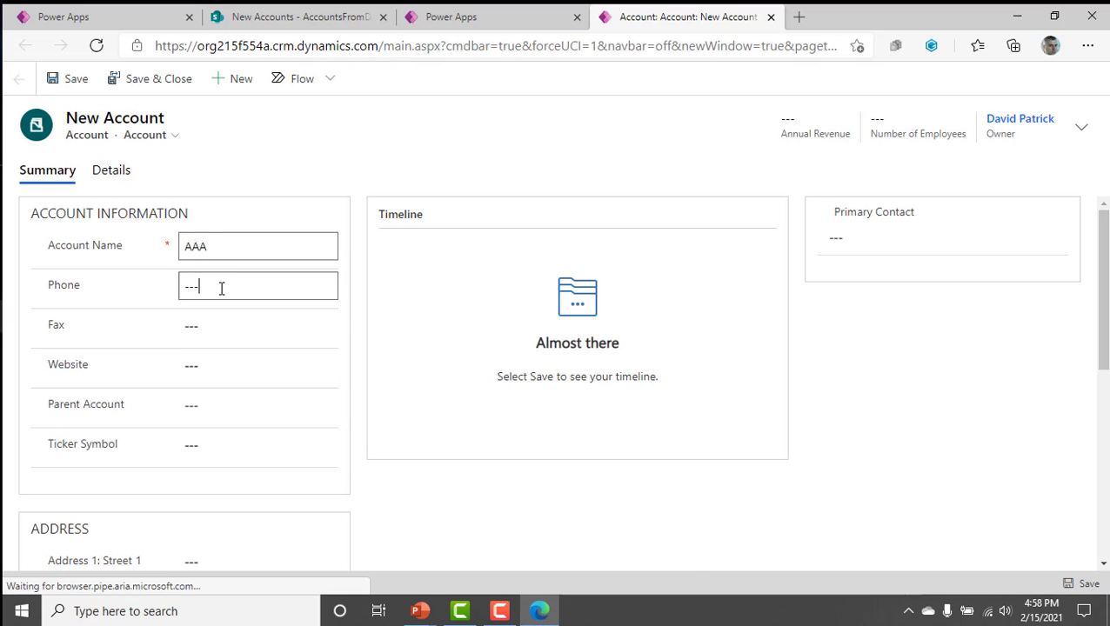
text(111-111-1111)
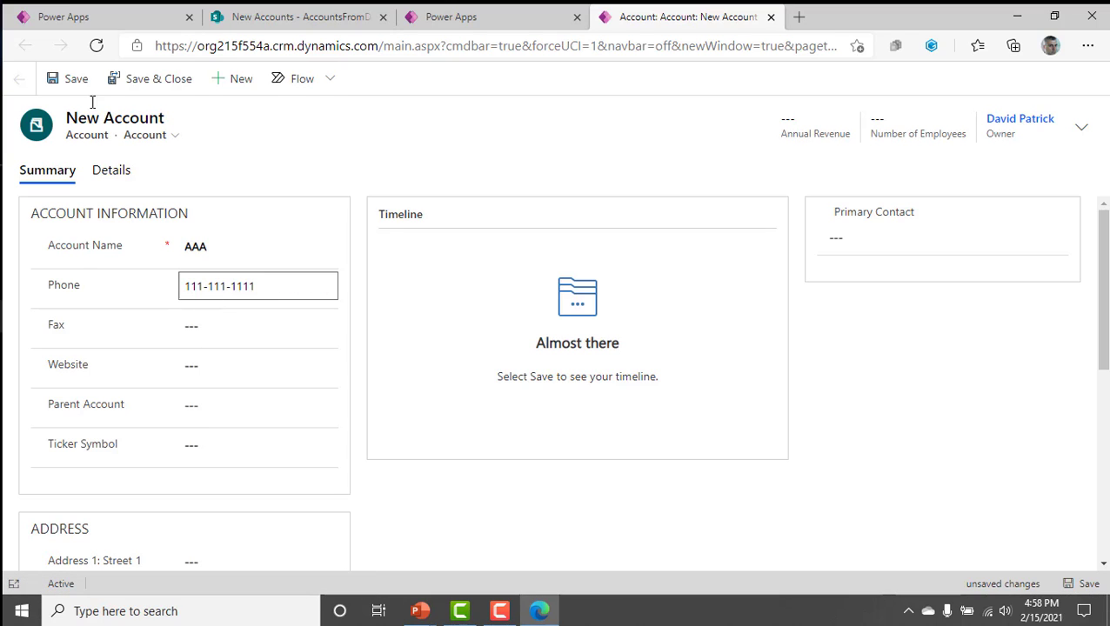
click(141, 85)
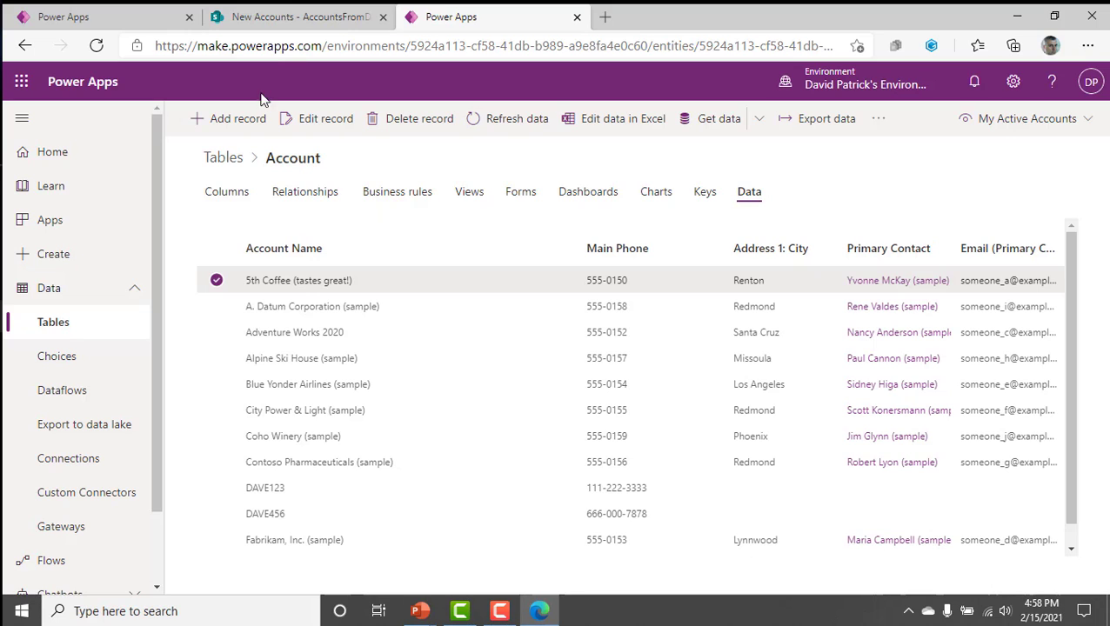
Check the AccountsFromDataverse SharePoint list for a new item and review the run history on the DemoNewAccountNotifications flow's details page.
click(296, 16)
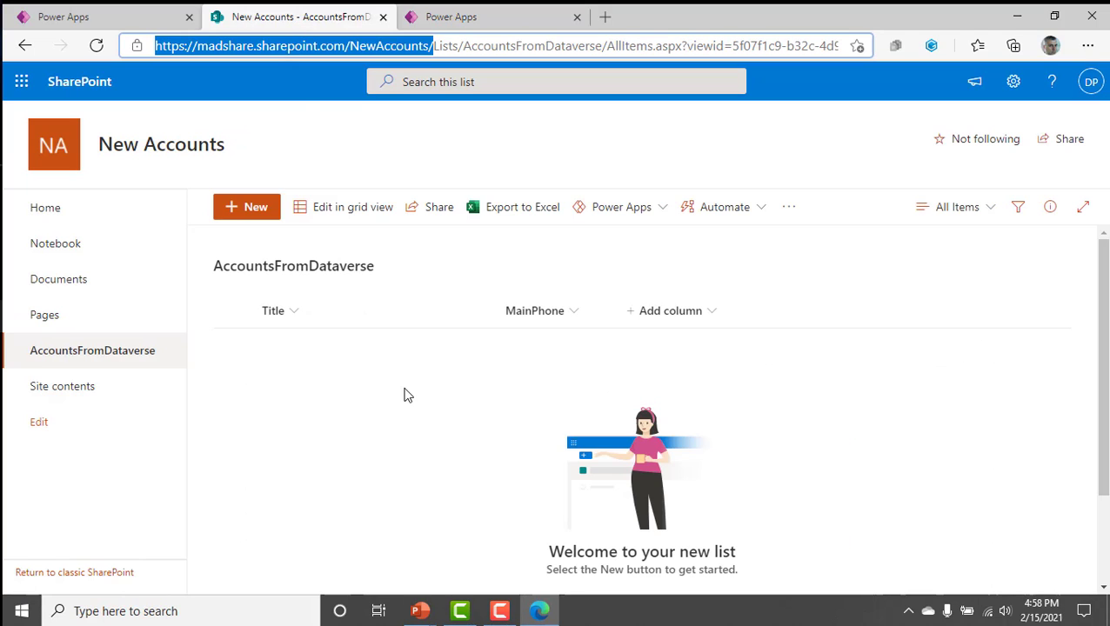
click(105, 17)
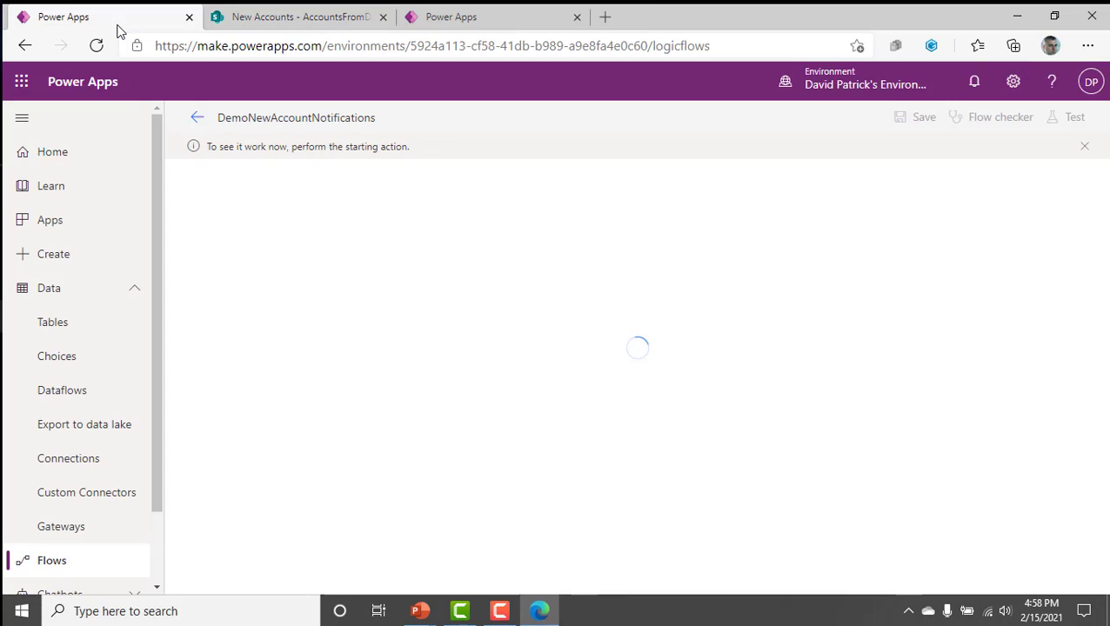
click(194, 121)
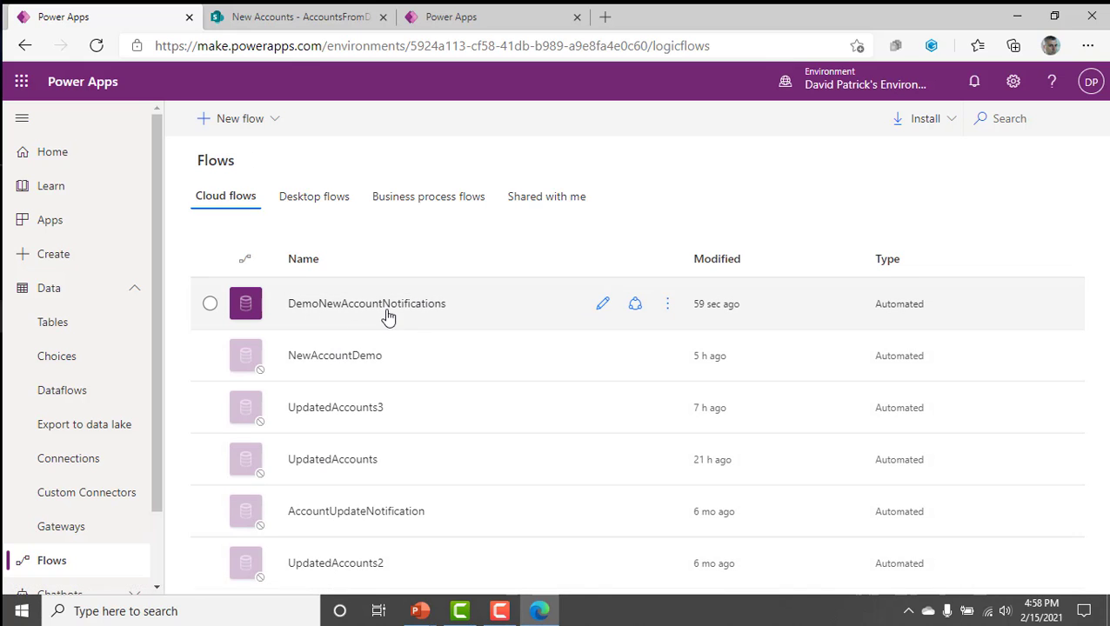
click(421, 306)
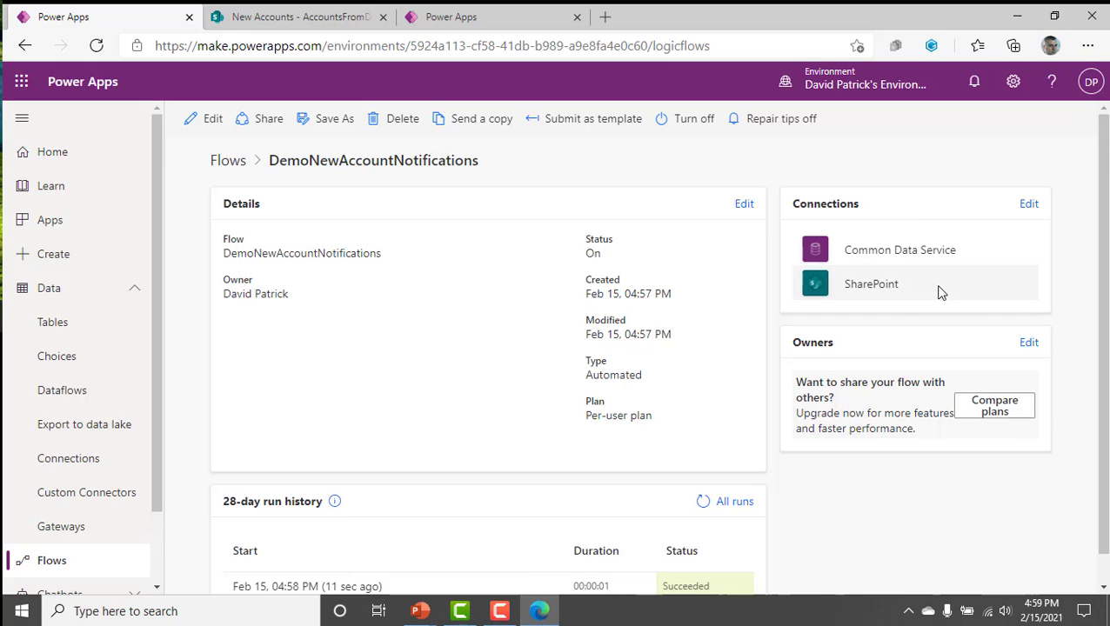
scroll(948, 434, down, 1)
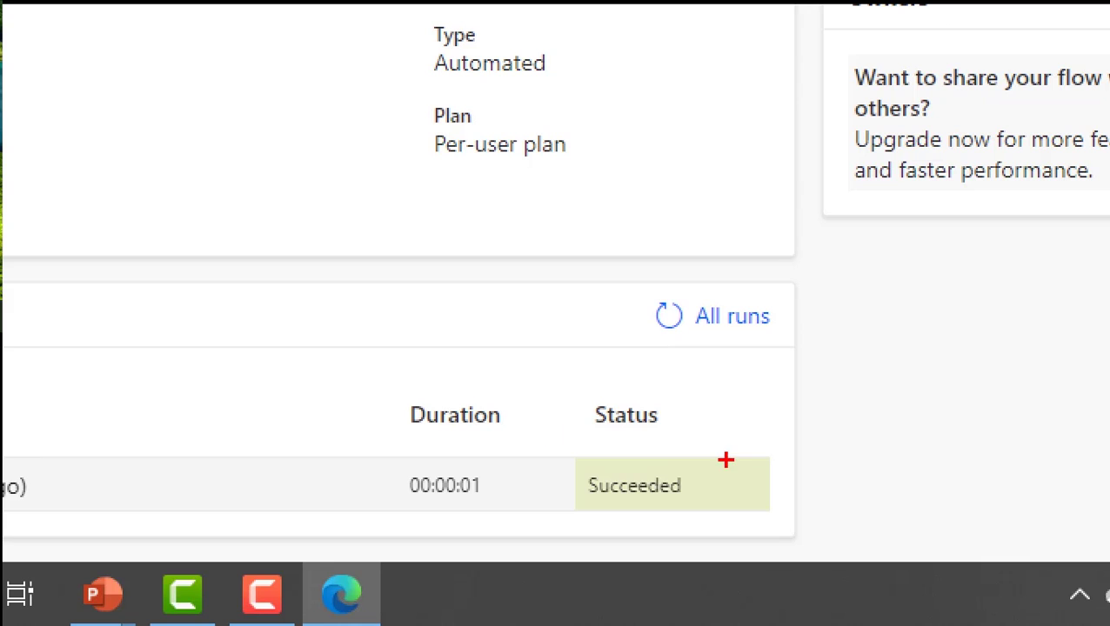
drag(721, 470, 807, 421)
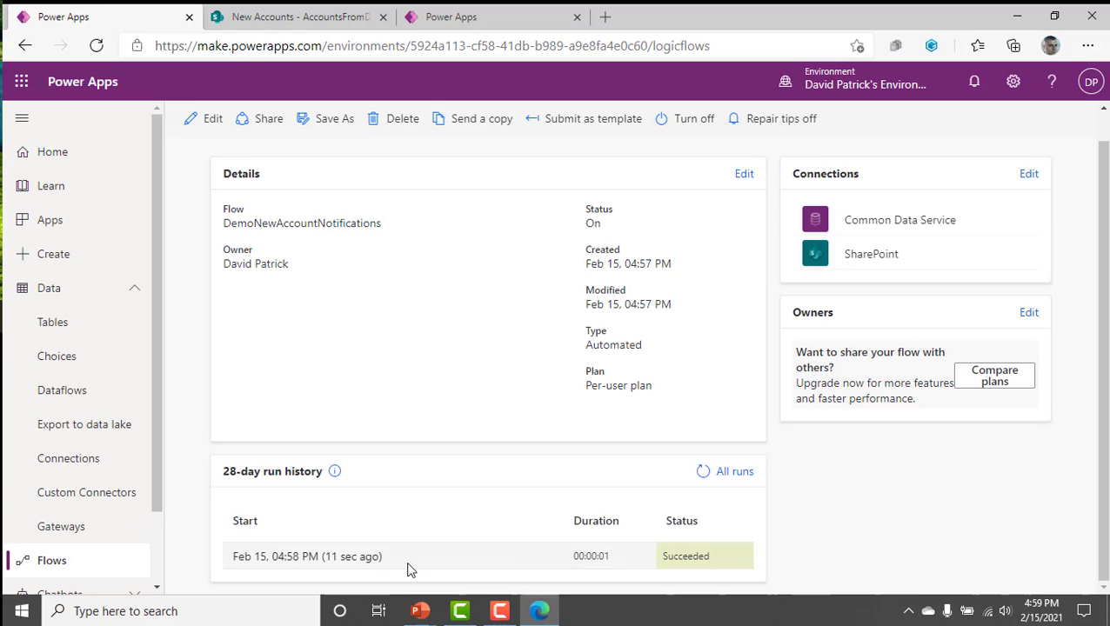
Open the most recent run of the DemoNewAccountNotifications flow from its 28-day run history.
click(367, 559)
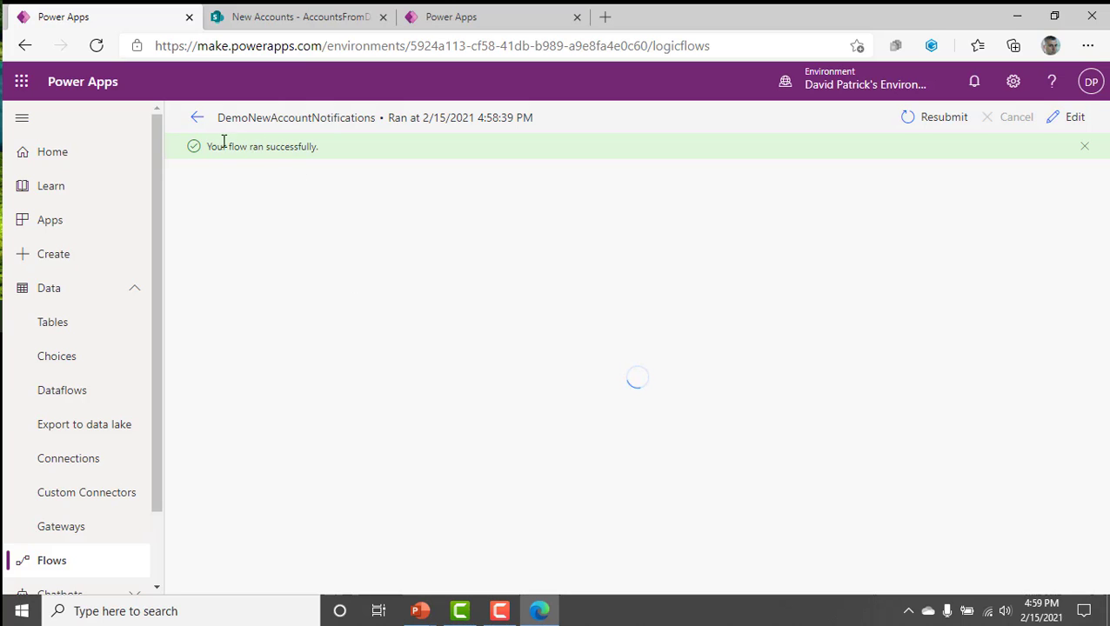
click(193, 119)
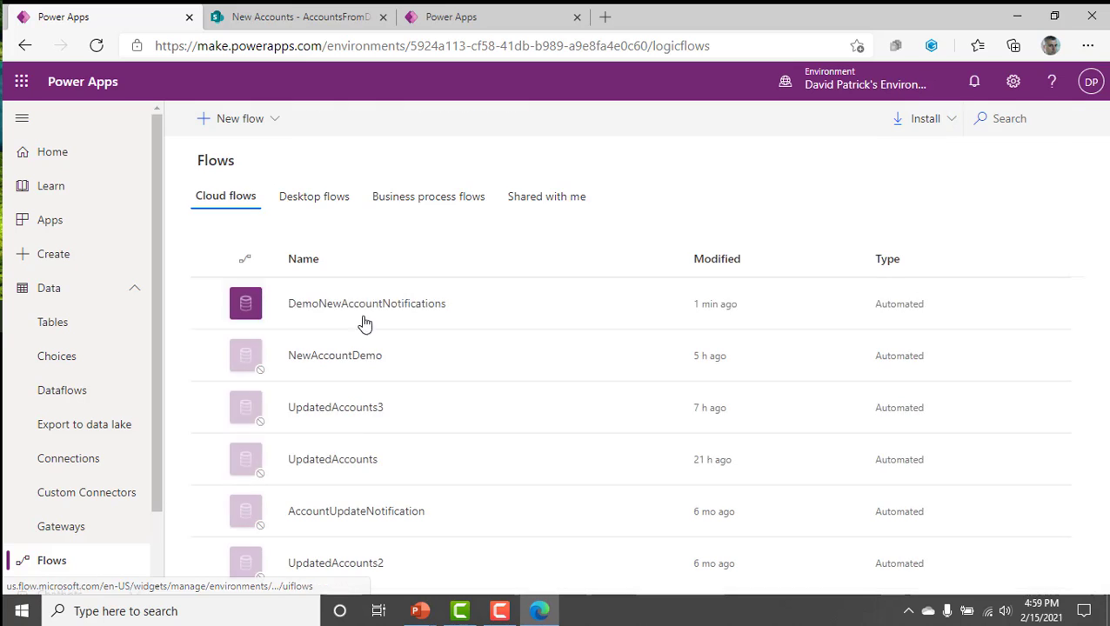
click(376, 304)
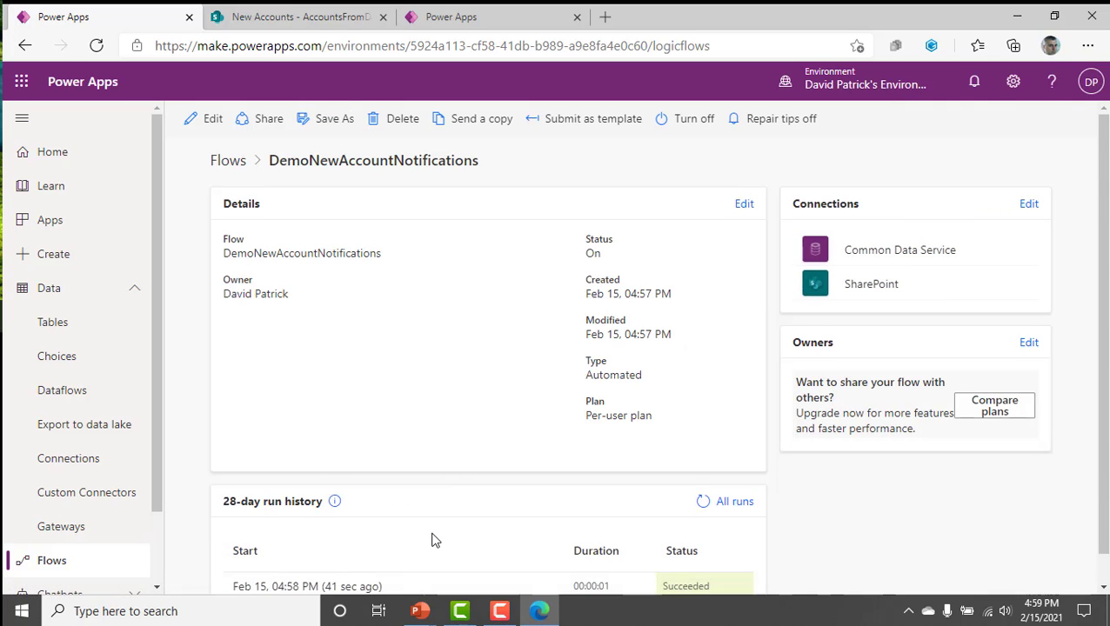
scroll(426, 536, down, 1)
click(367, 557)
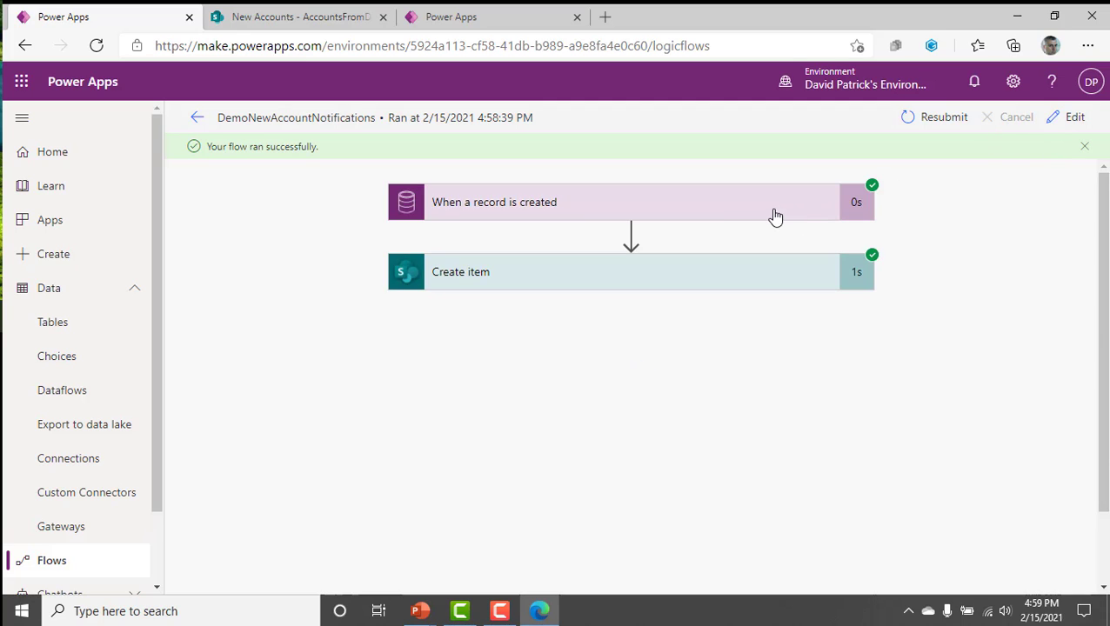
Expand the run's "When a record is created" trigger and examine its inputs and the full output body.
click(645, 209)
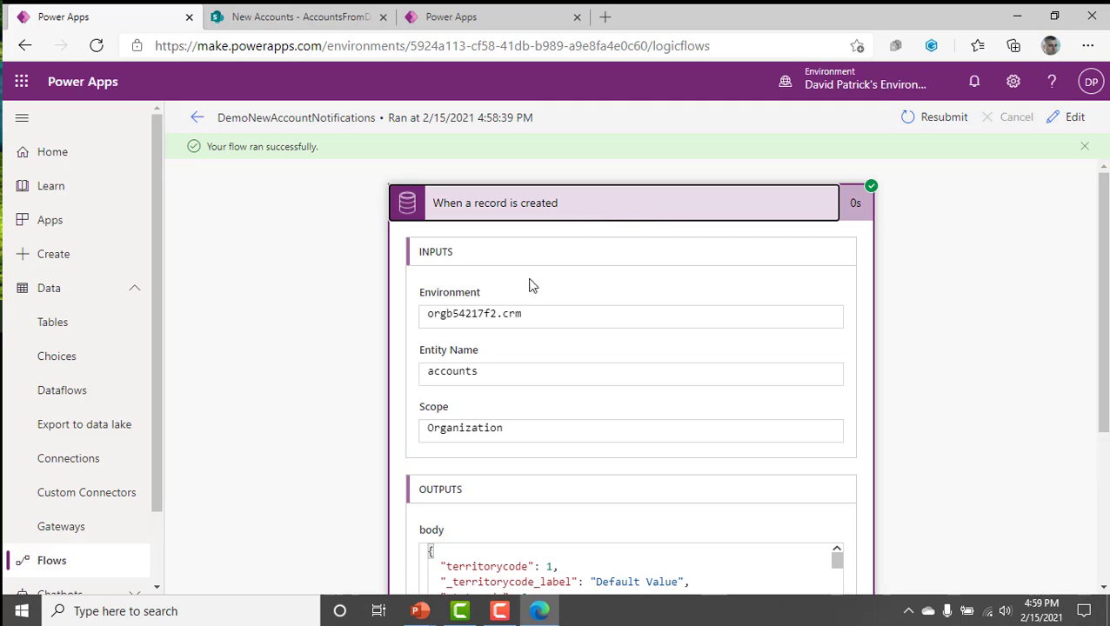
scroll(542, 433, down, 2)
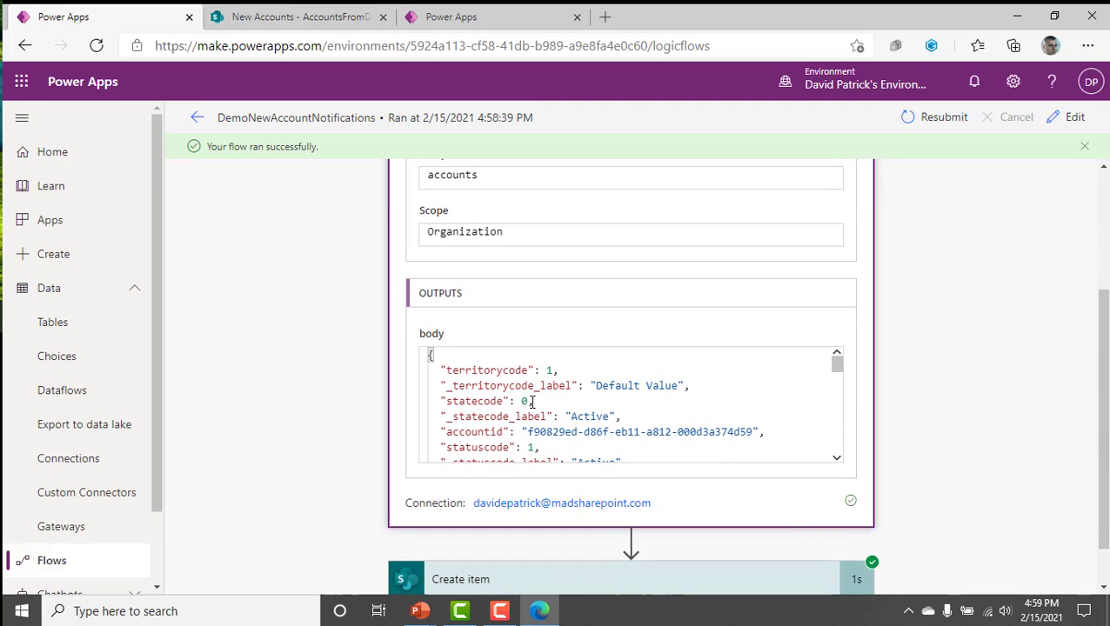
scroll(532, 401, down, 5)
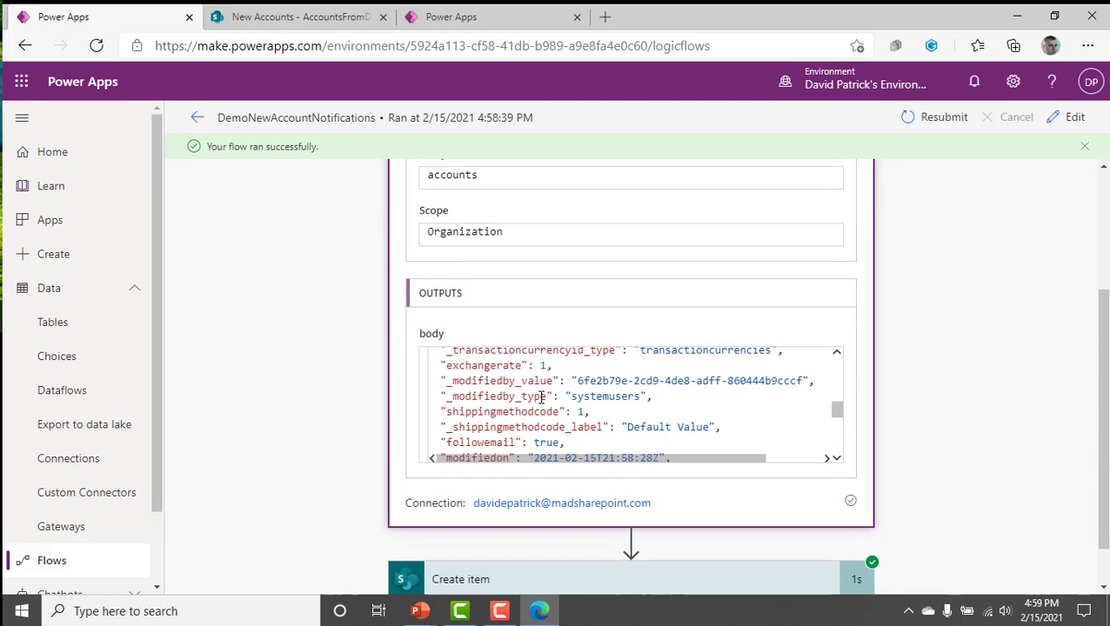
scroll(542, 394, up, 3)
scroll(545, 394, down, 3)
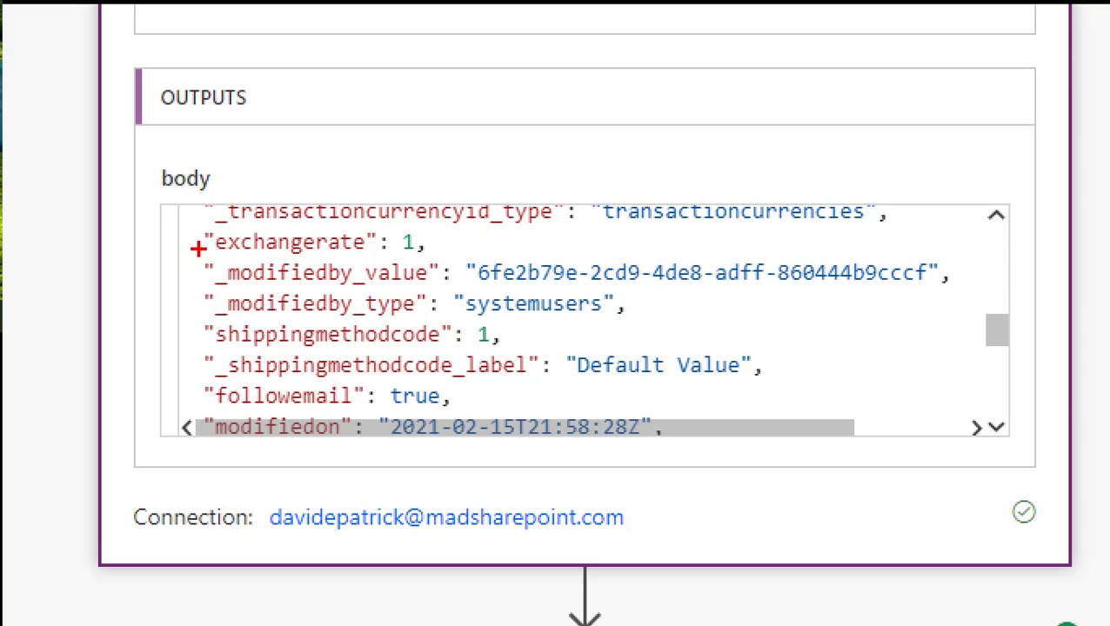
drag(209, 252, 358, 254)
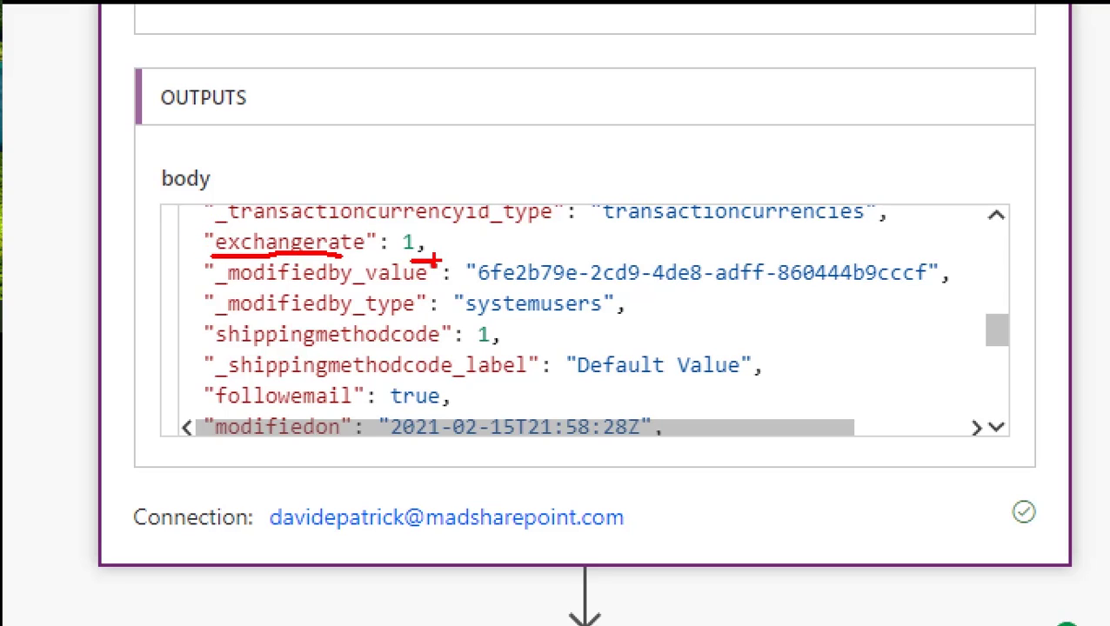
drag(231, 347, 387, 348)
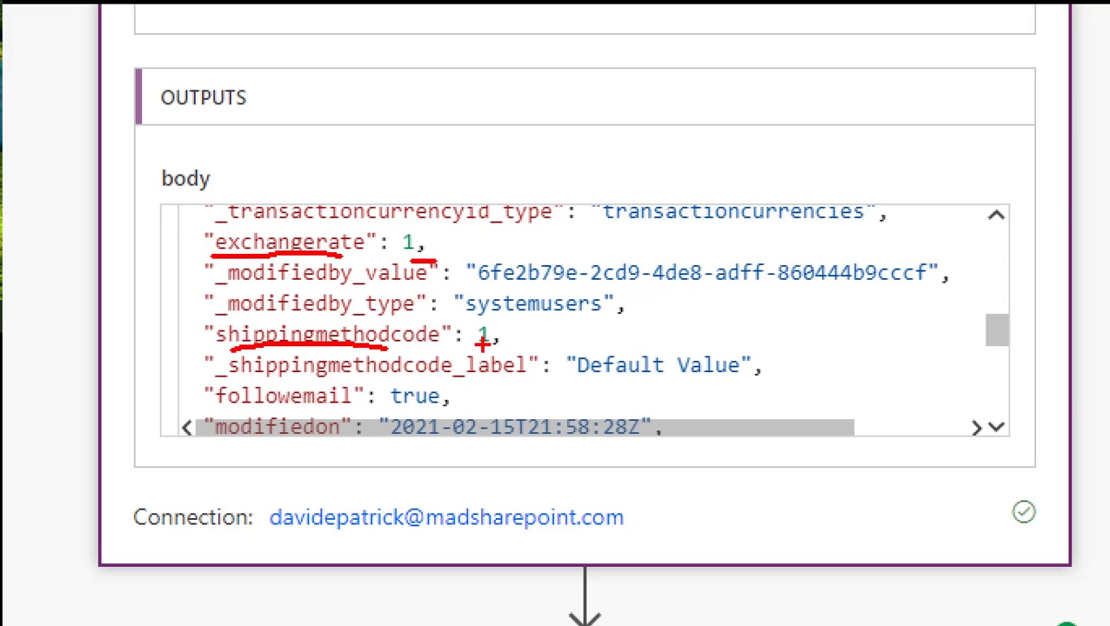
drag(231, 406, 320, 403)
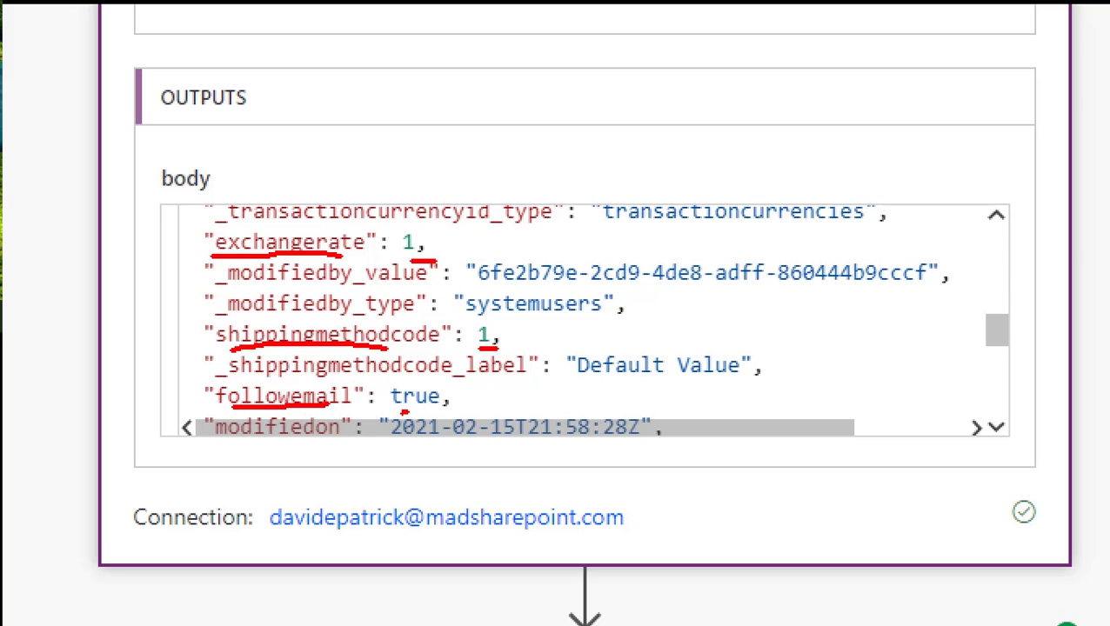
drag(405, 412, 434, 408)
key(Escape)
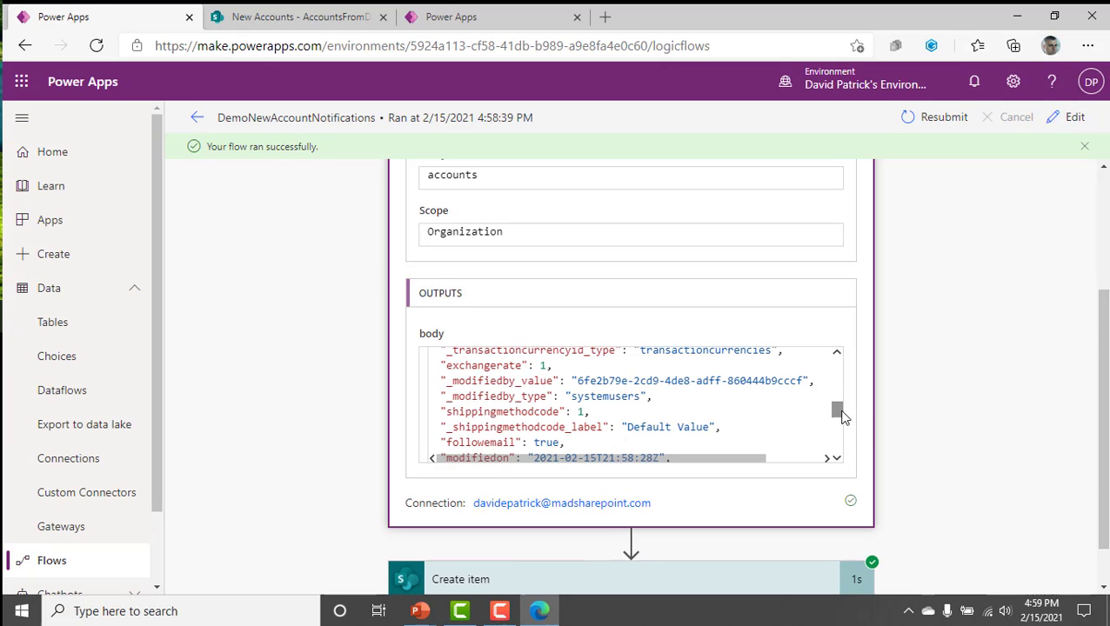
drag(842, 420, 842, 448)
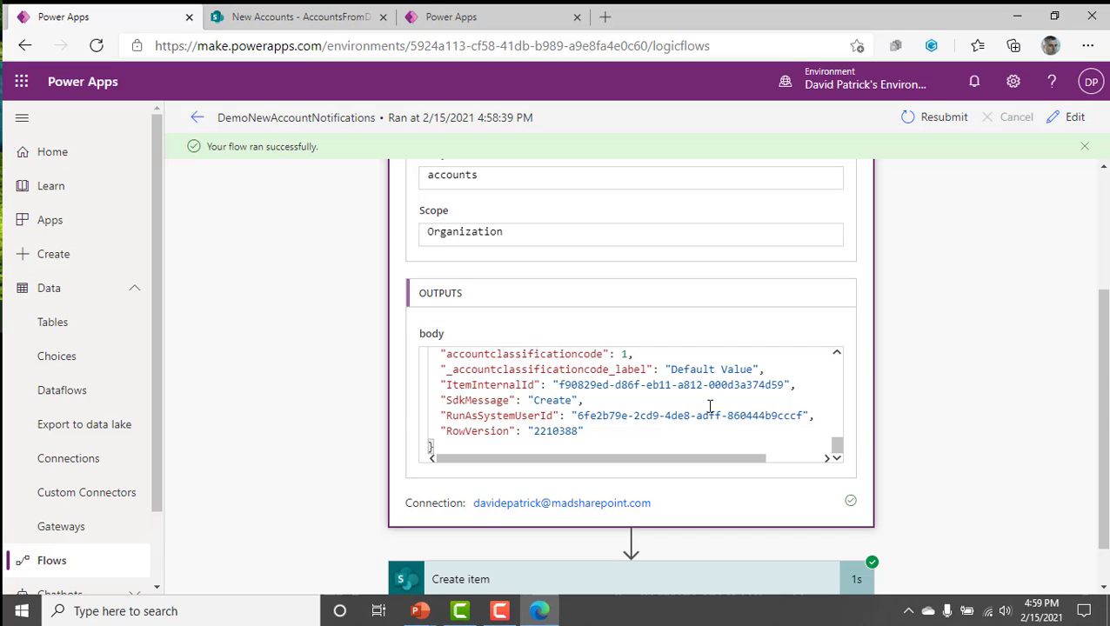
Expand the run's Create item action and examine the List Name, Title and MainPhone values among its inputs.
scroll(709, 412, down, 1)
click(731, 524)
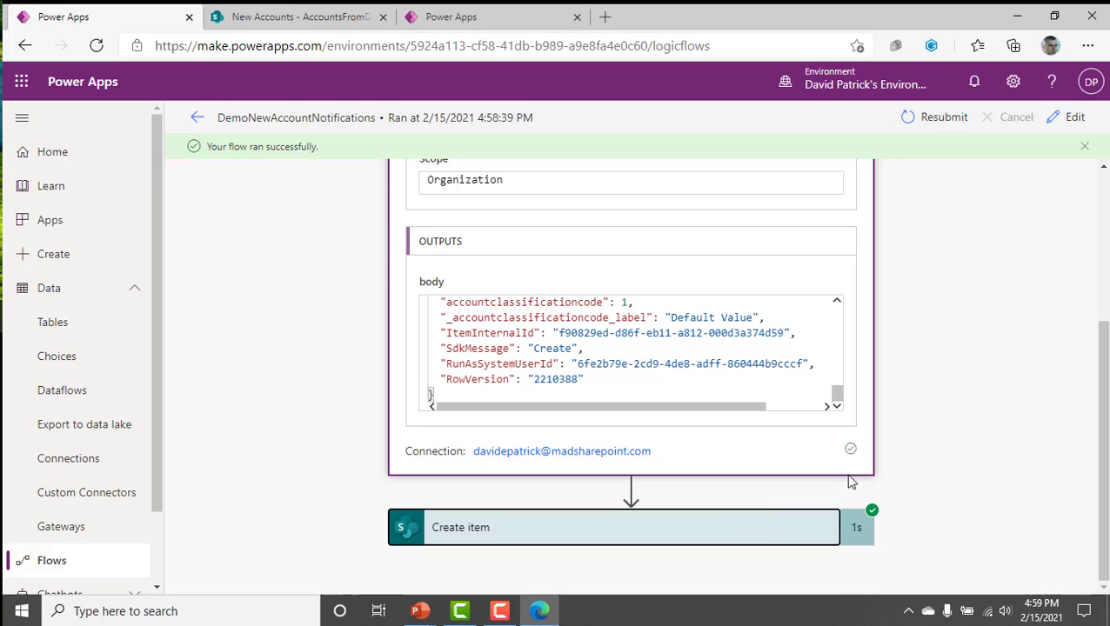
scroll(915, 467, down, 5)
scroll(813, 391, up, 1)
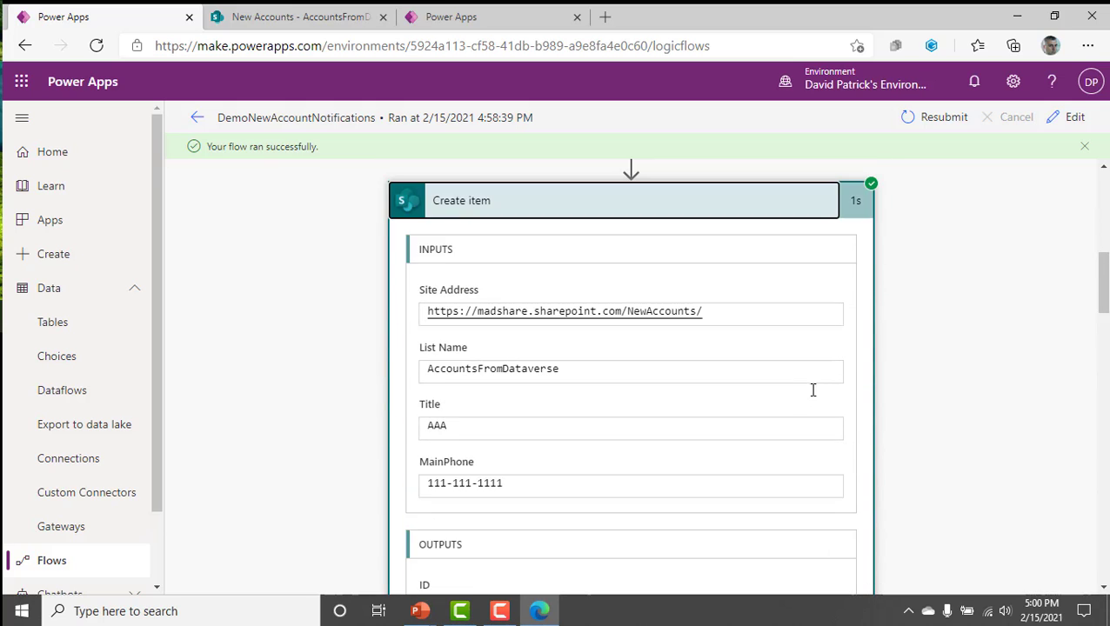
scroll(549, 364, up, 2)
scroll(550, 371, down, 2)
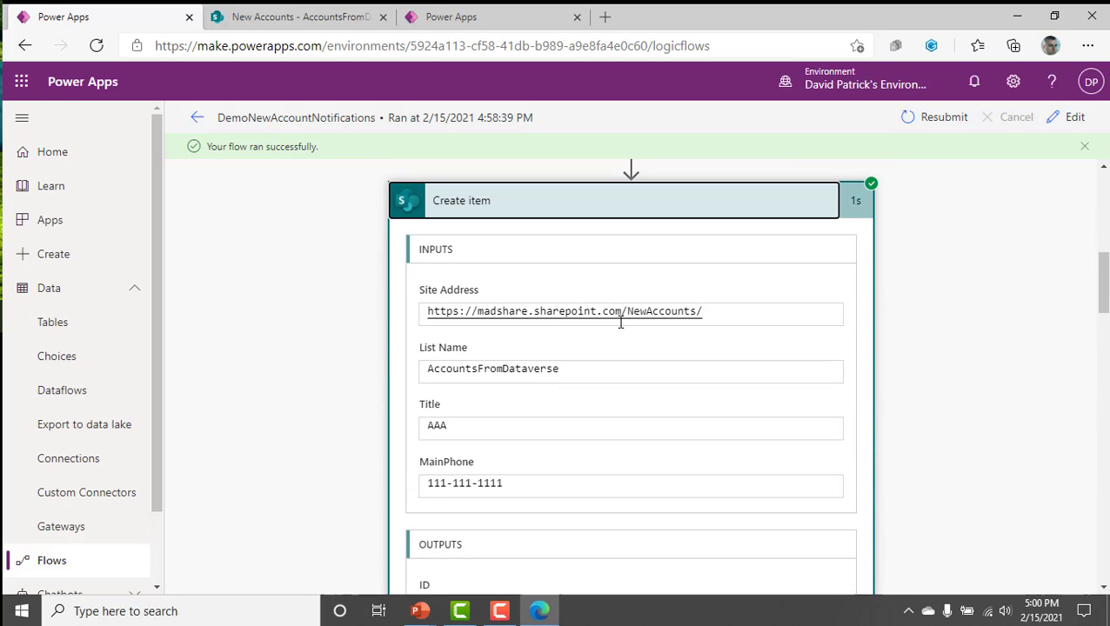
key(ctrl+1)
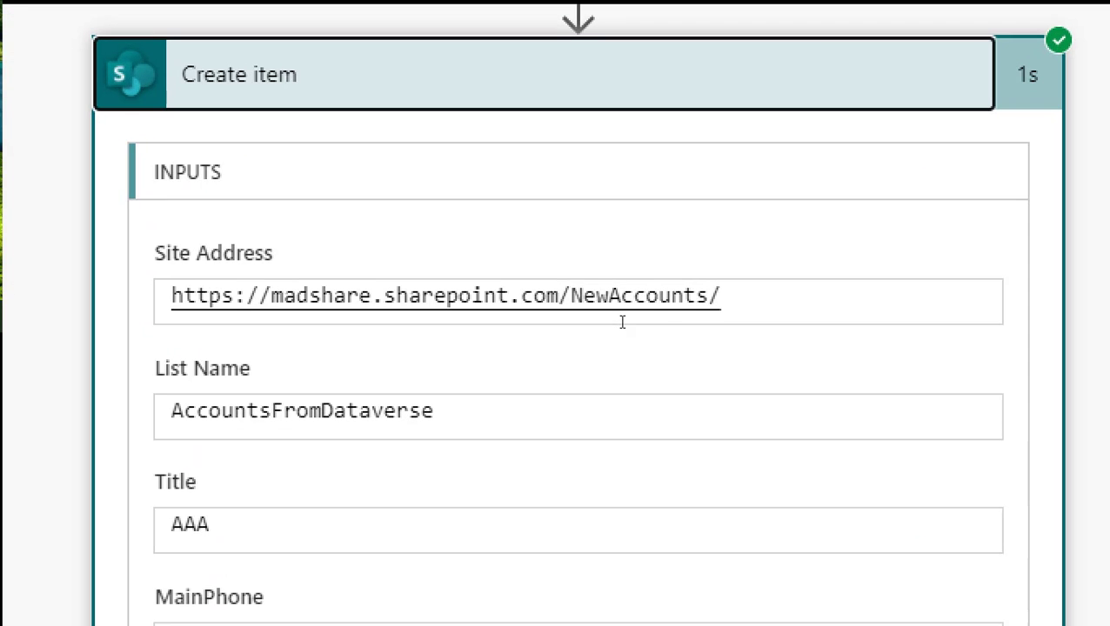
click(620, 414)
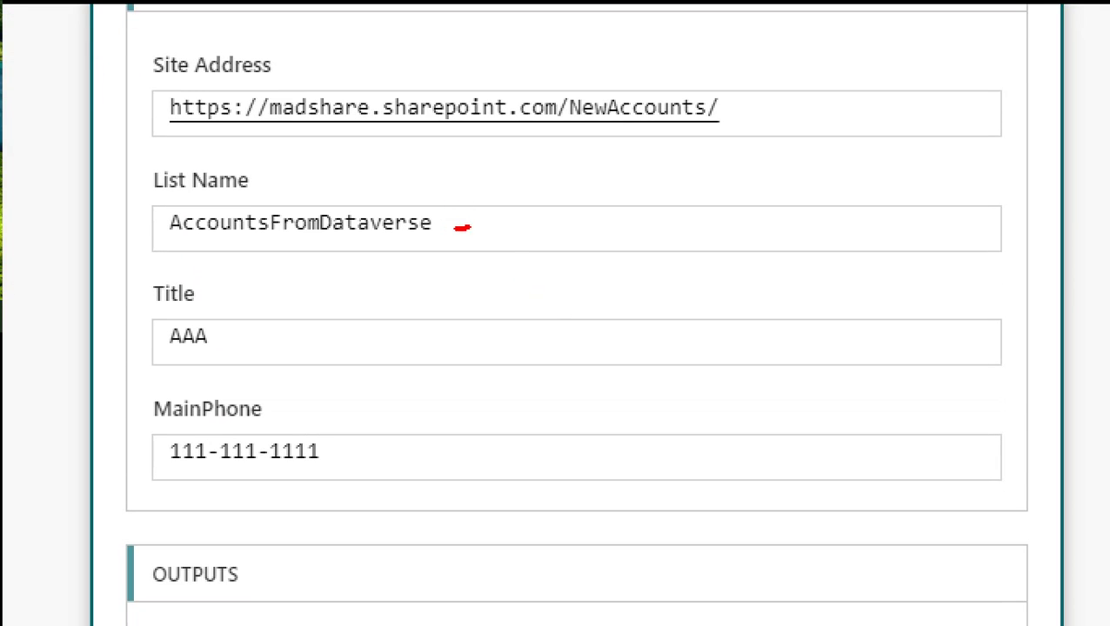
drag(470, 227, 588, 202)
drag(278, 339, 392, 304)
drag(352, 463, 492, 424)
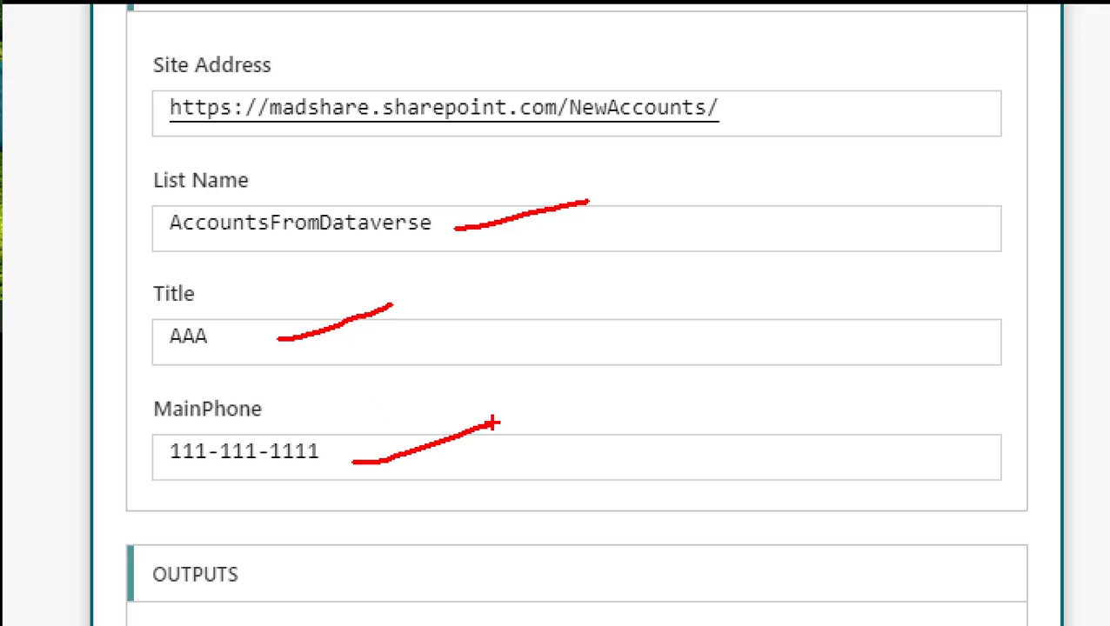
key(Escape)
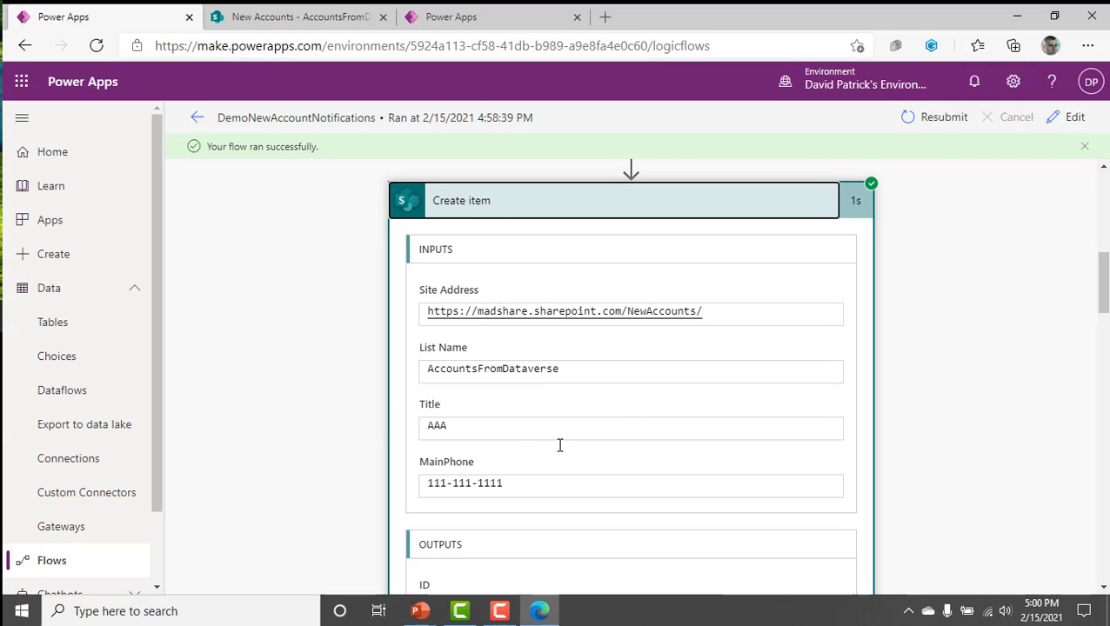
Check the AccountsFromDataverse list for the item made by the run, and return to the Account table's data.
click(307, 19)
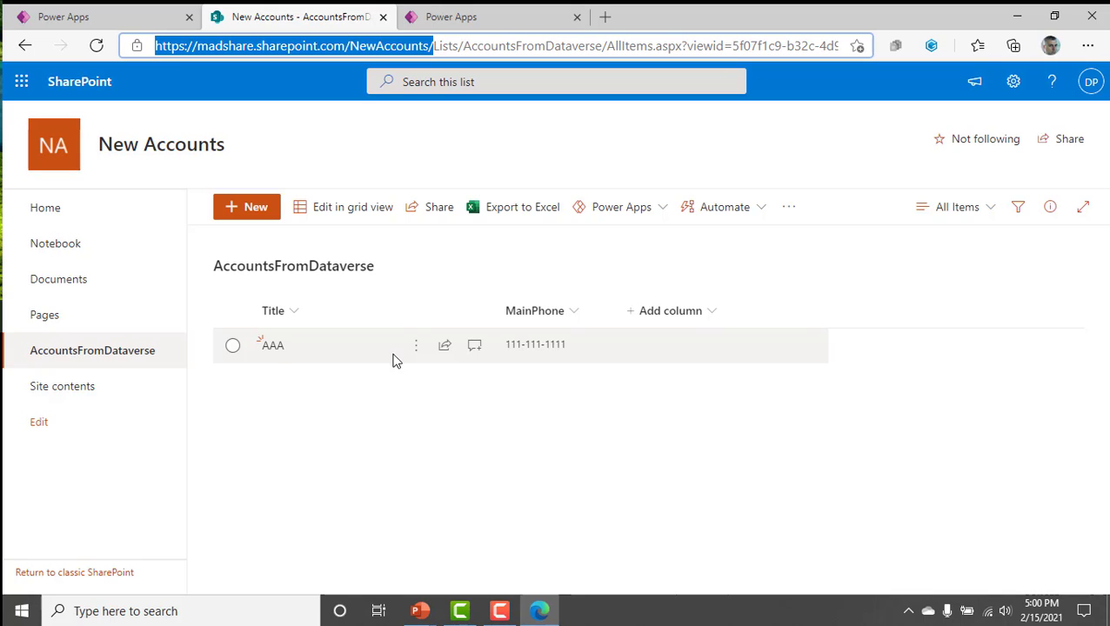
click(108, 20)
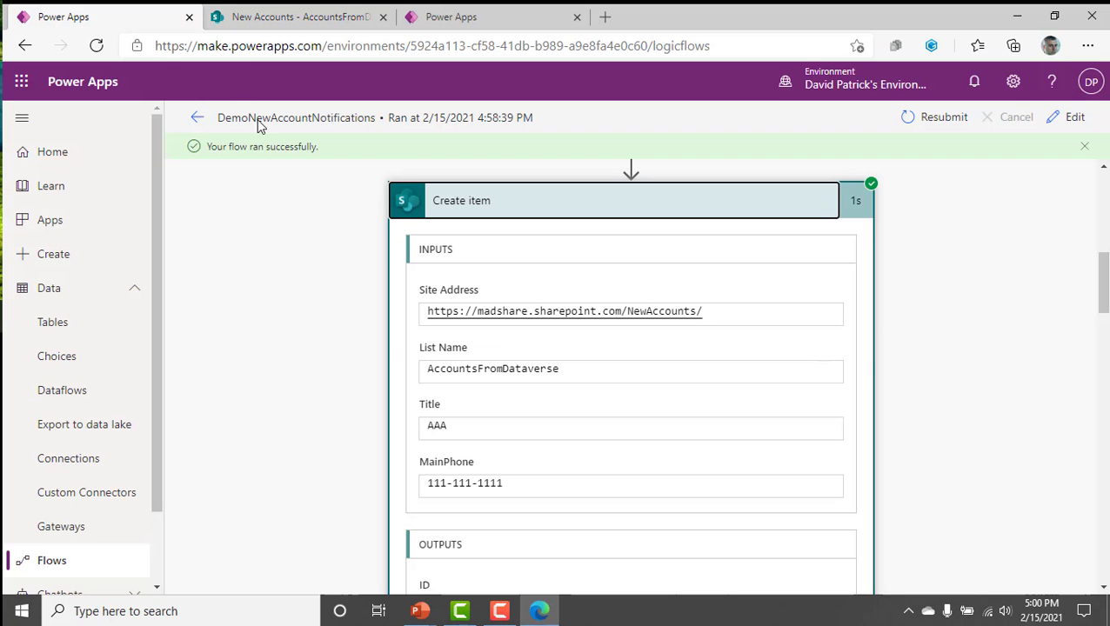
click(197, 117)
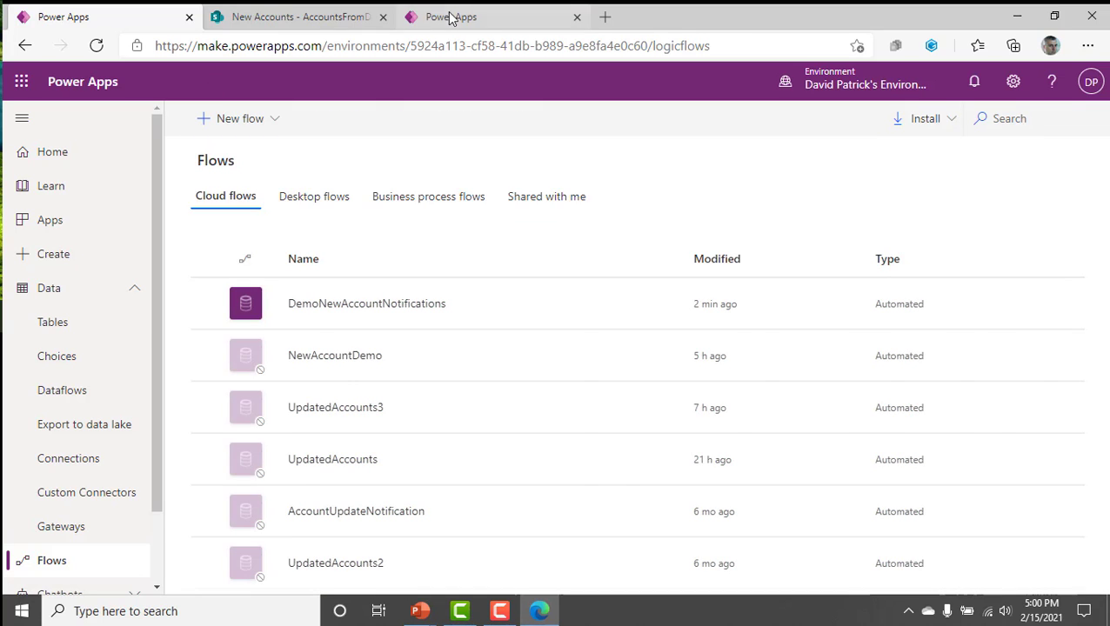
click(450, 18)
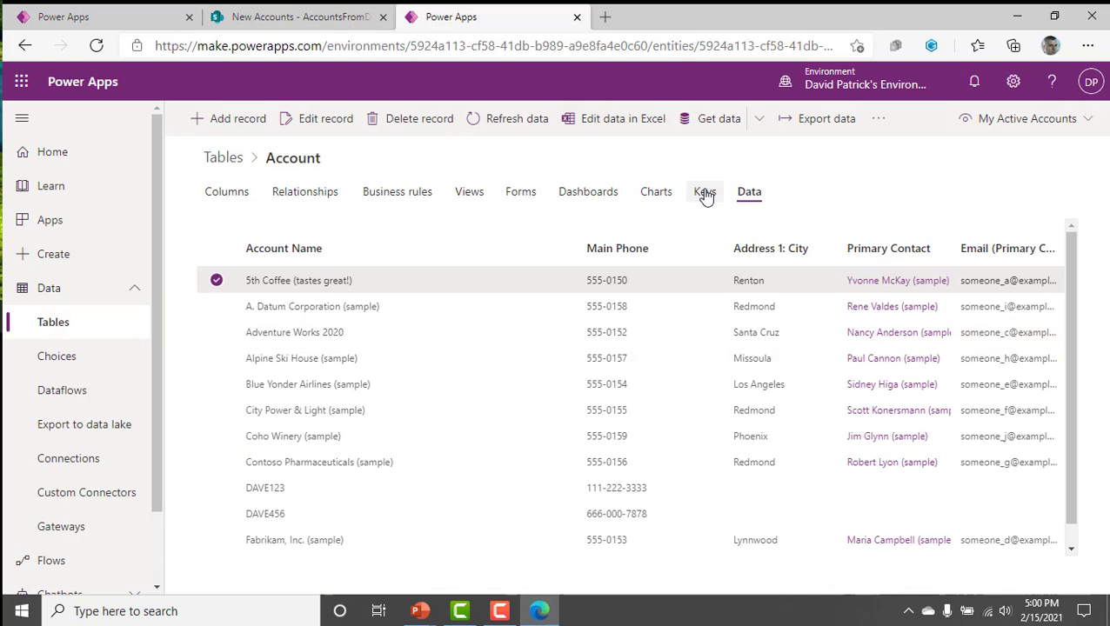
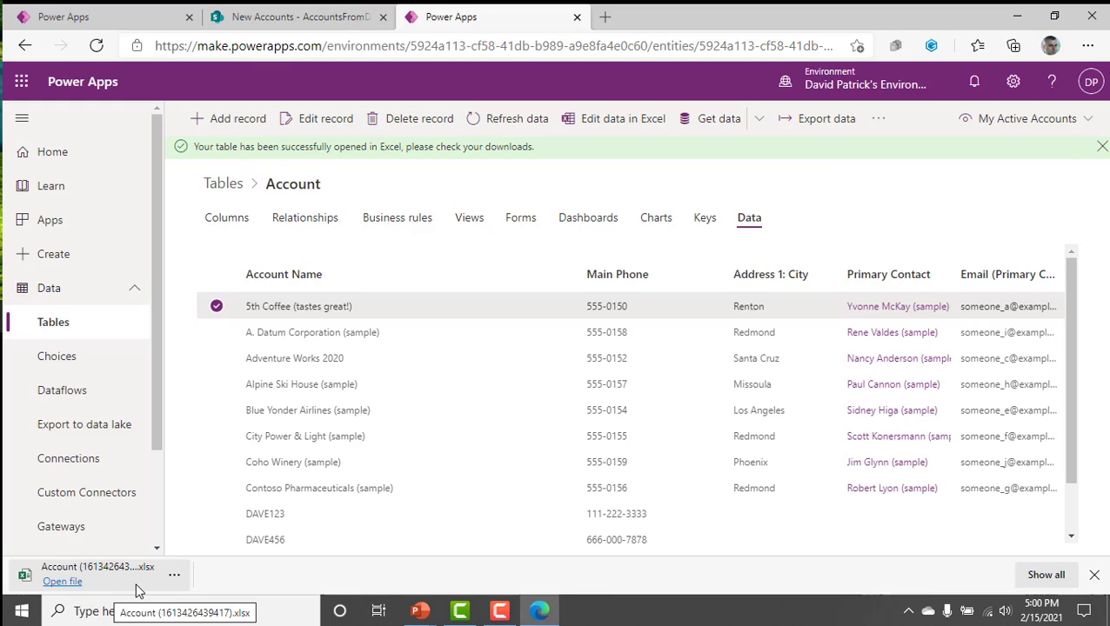
Open the downloaded Account workbook in Excel, maximize its window, and enable editing so the Dataverse records load.
click(80, 581)
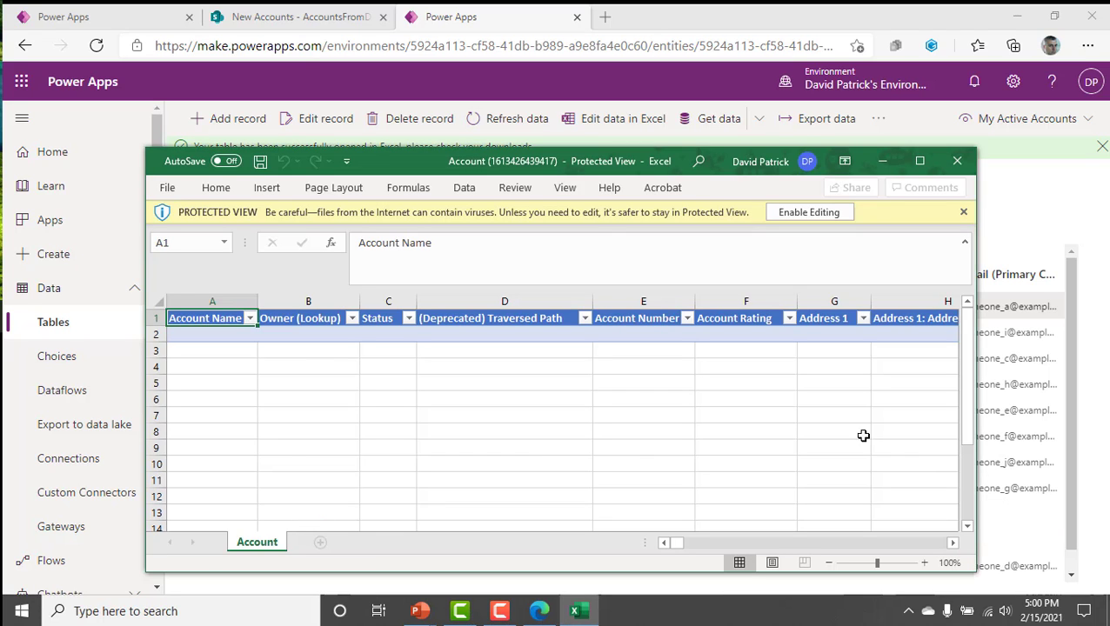
click(919, 160)
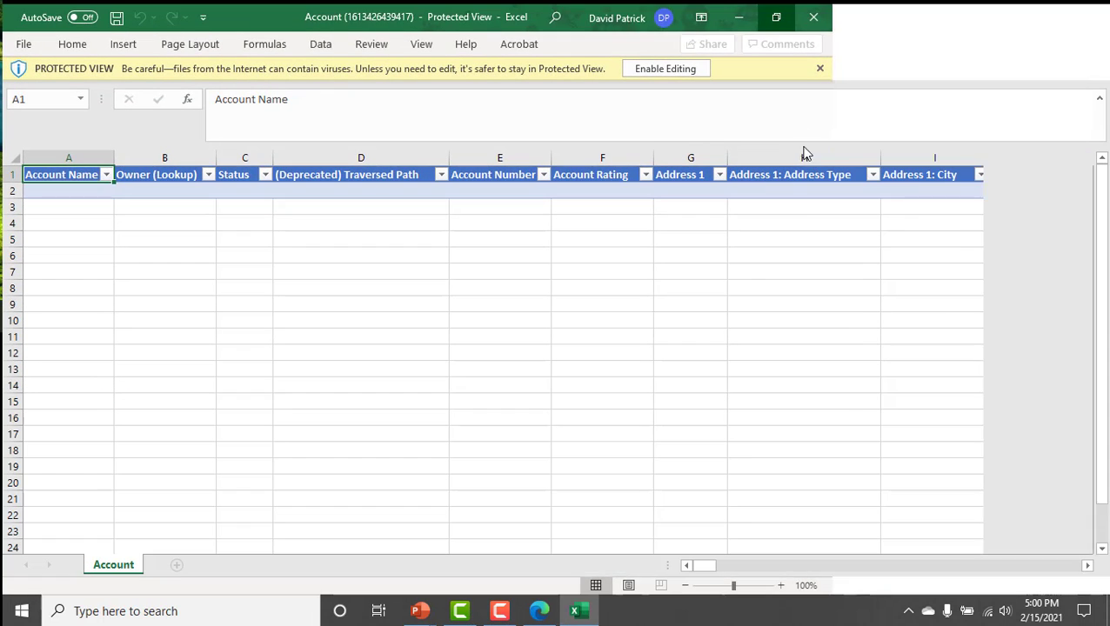
click(701, 68)
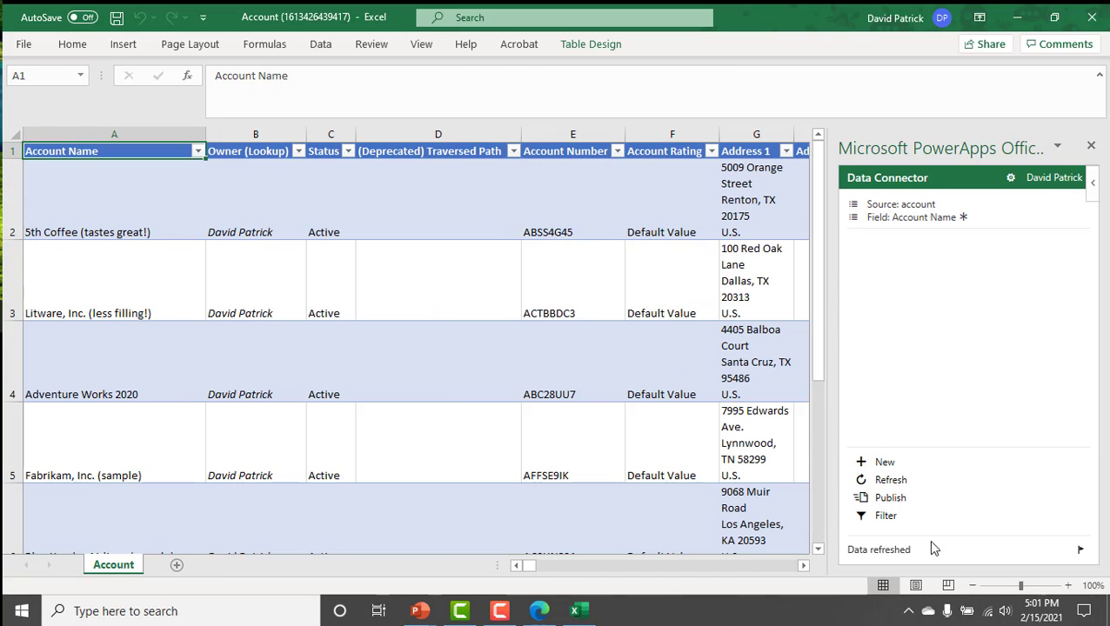
Examine the loaded account records down to the last filled row of the table.
click(135, 193)
key(Down)
key(Down)
key(Down)
key(Down)
key(Down)
key(Down)
key(Down)
key(Down)
key(Down)
key(Down)
key(Down)
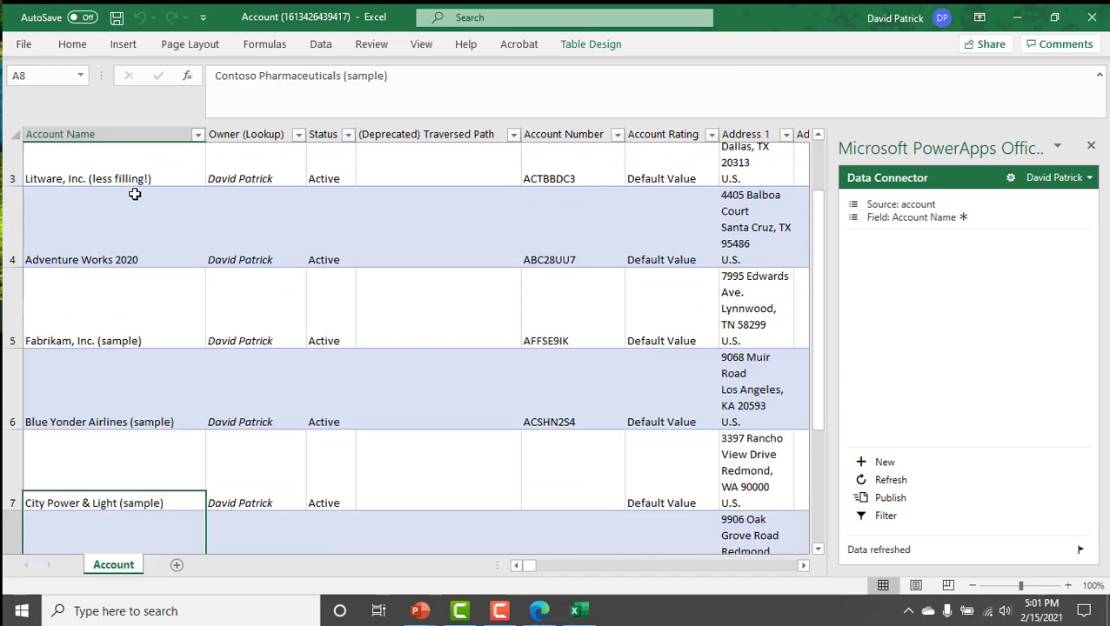
key(Up)
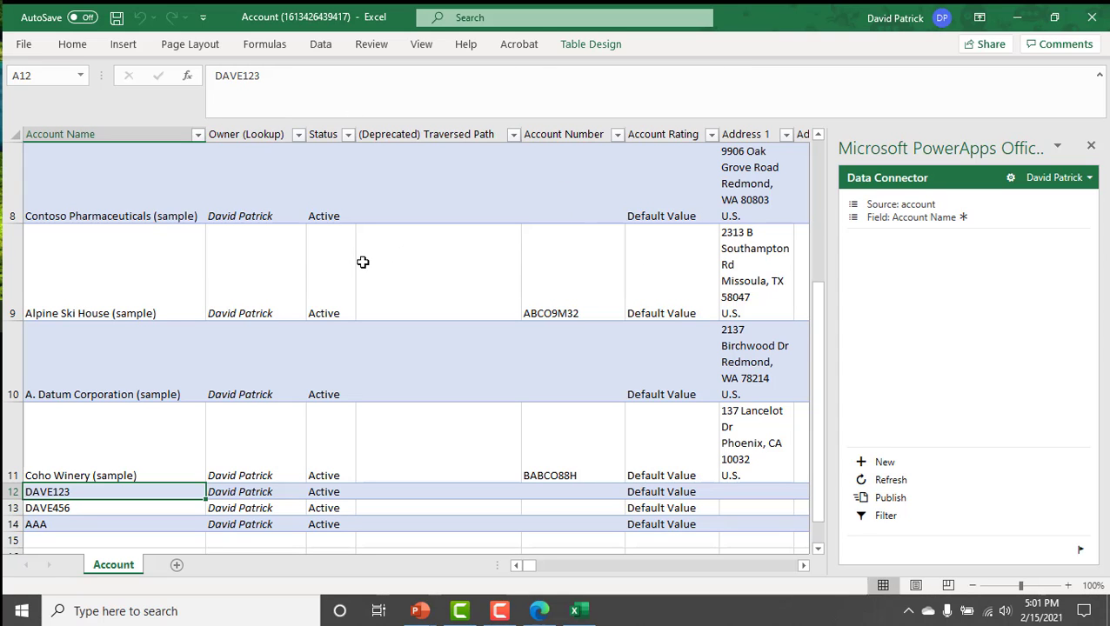
scroll(301, 270, down, 2)
scroll(178, 327, up, 2)
scroll(126, 411, down, 2)
scroll(137, 372, up, 1)
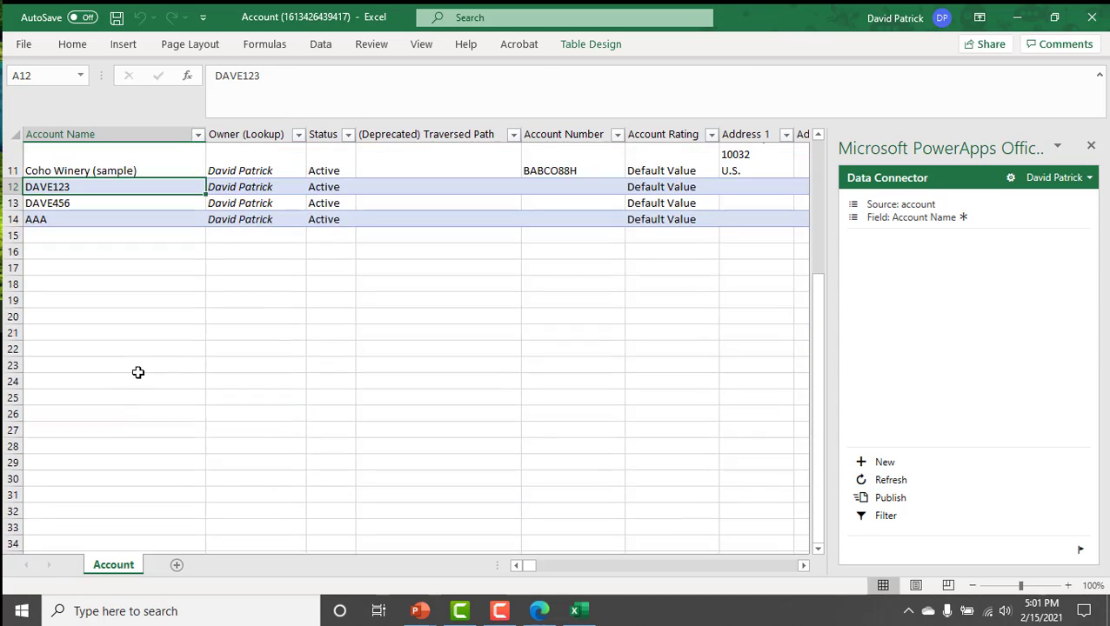
Add a new row below the AAA account and set its Account Name to BBB.
click(101, 264)
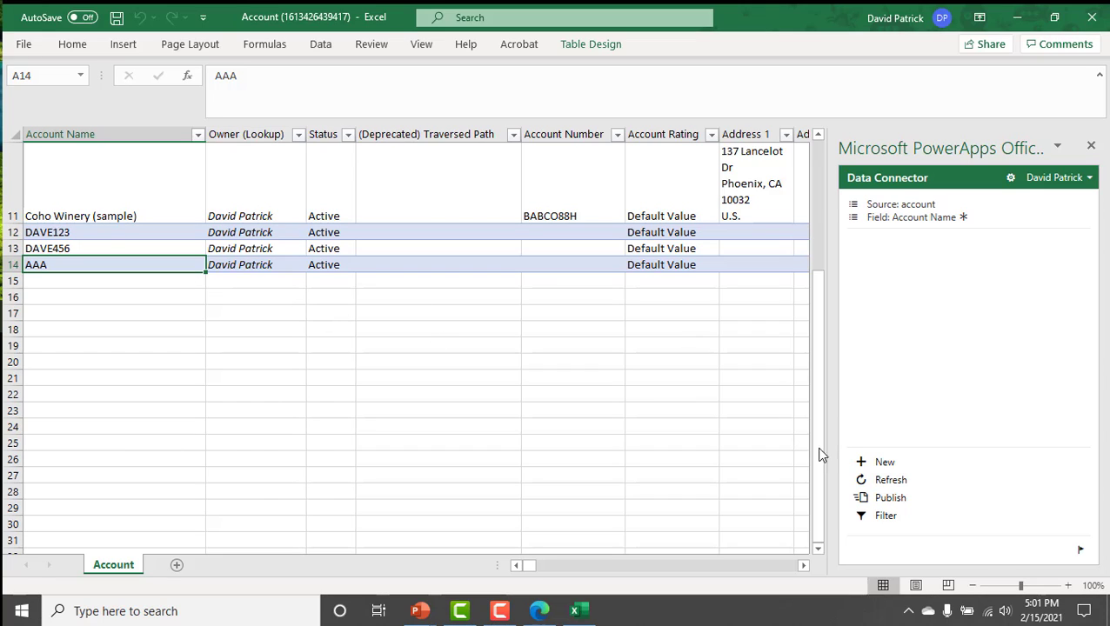
click(884, 461)
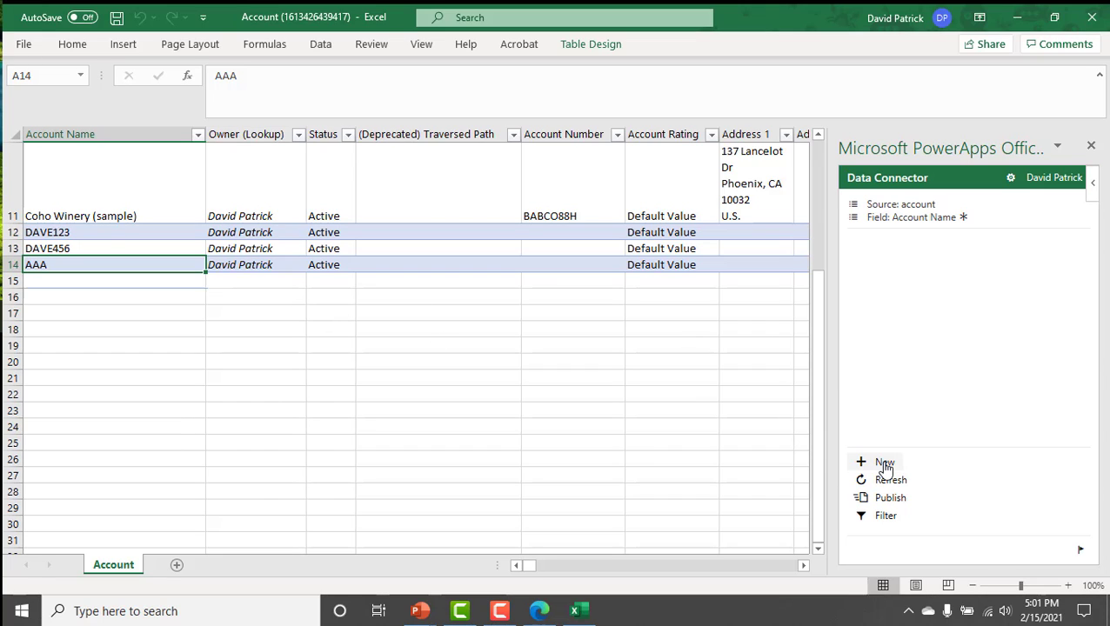
click(186, 280)
text(BBB)
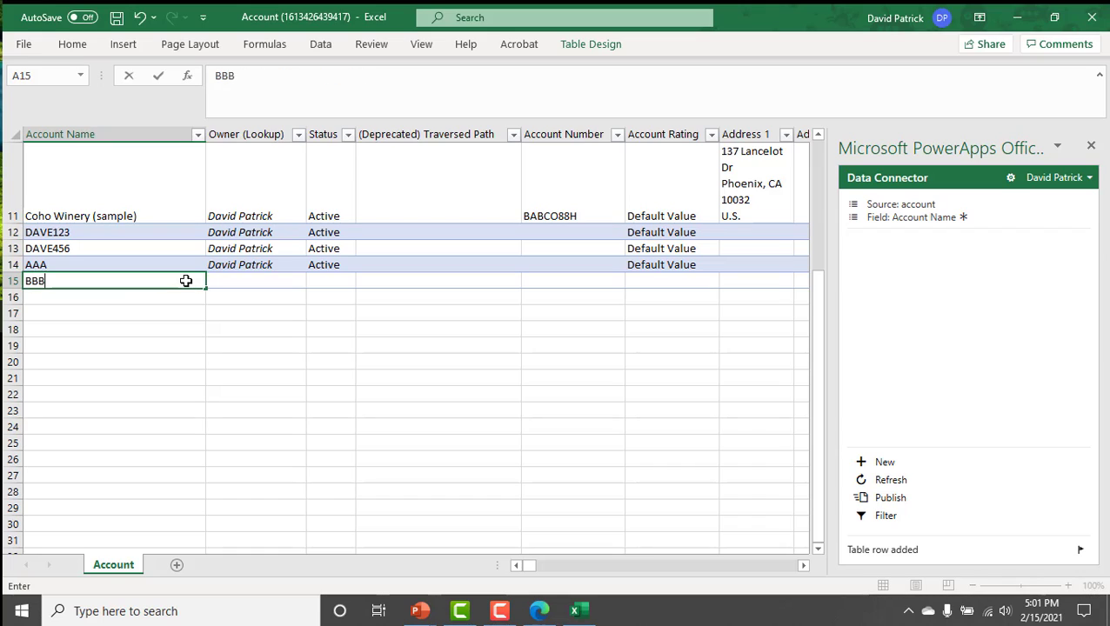
key(Tab)
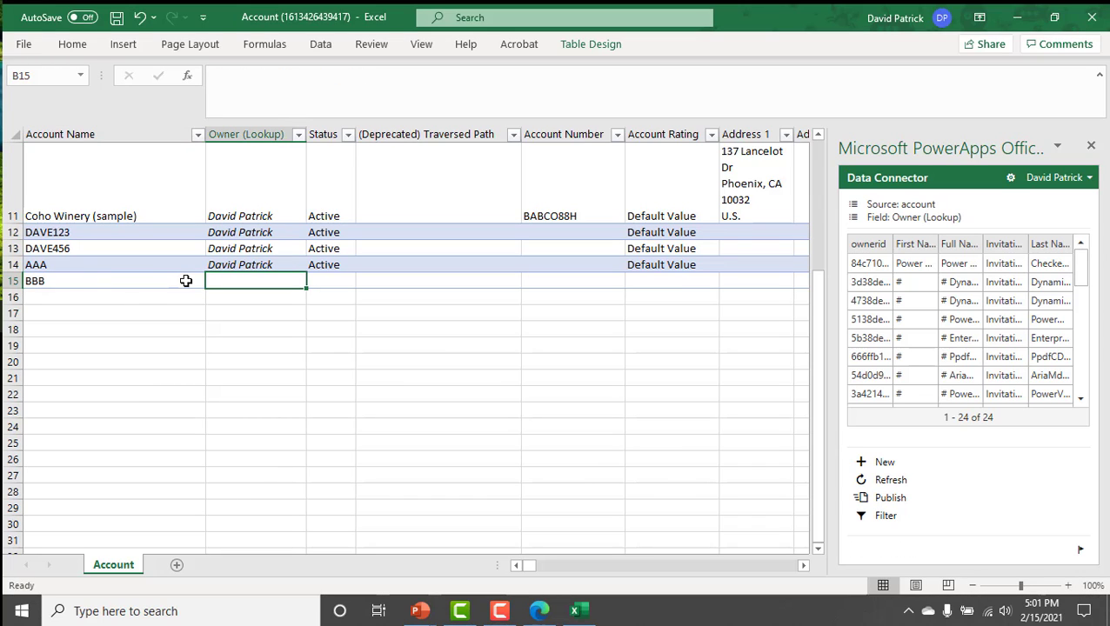
Look through the columns of the BBB row for the Main Phone field.
key(Tab)
key(Tab)
key(Tab)
key(Tab)
key(Tab)
key(Tab)
key(Tab)
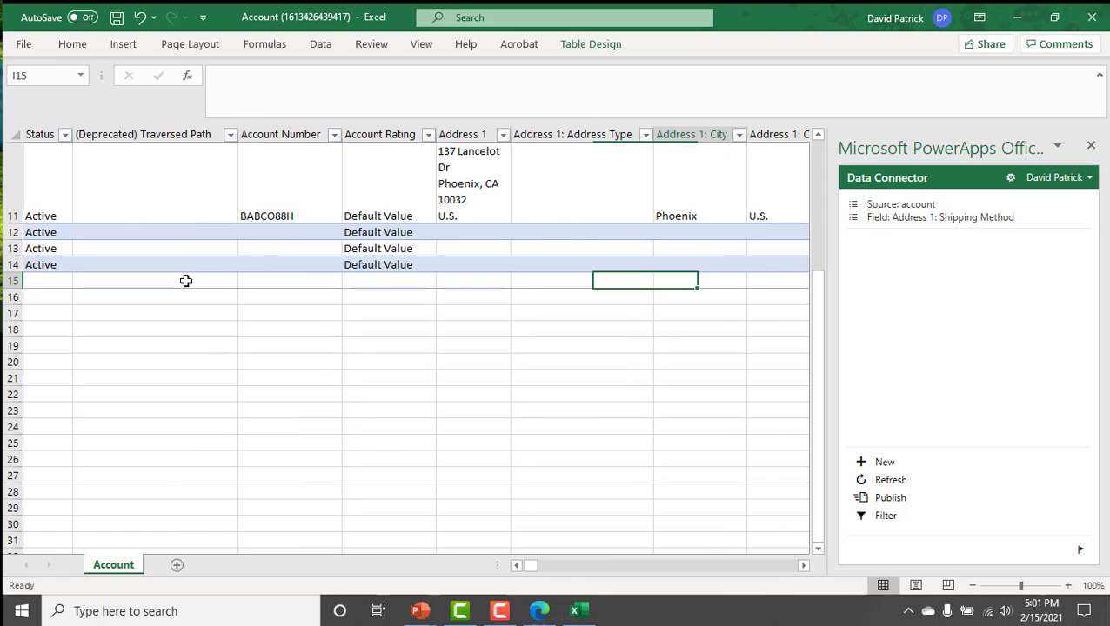
key(Tab)
key(Tab)
key(Tab)
key(Tab)
key(Tab)
key(Tab)
key(Tab)
key(Tab)
key(Tab)
key(Tab)
key(Tab)
key(Tab)
key(Tab)
key(Tab)
key(Tab)
key(Tab)
key(Tab)
key(Tab)
key(Tab)
key(Tab)
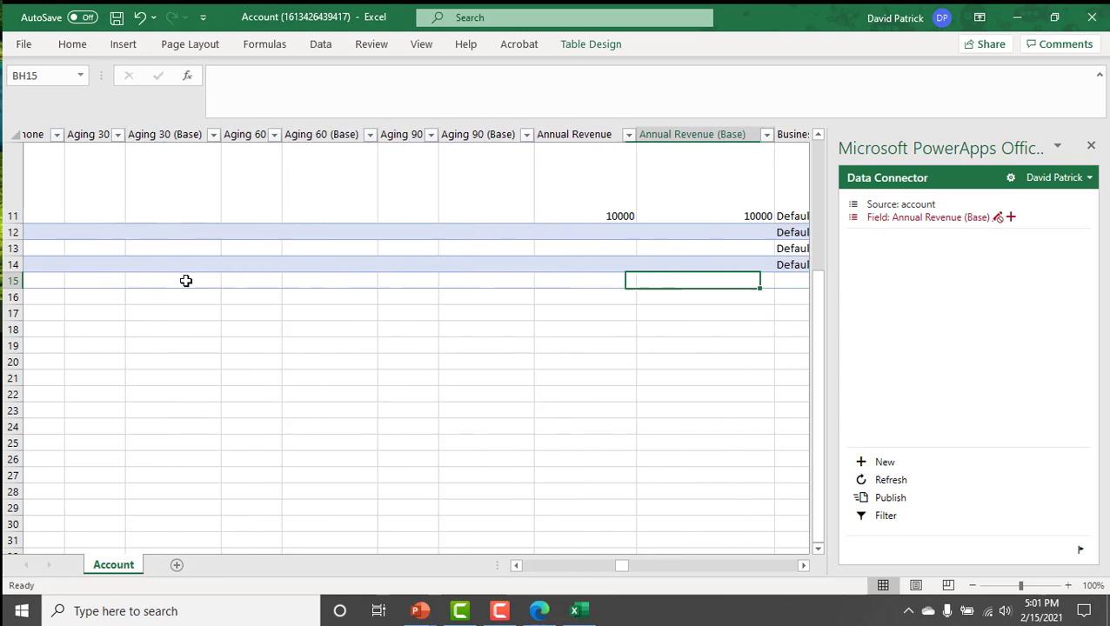
key(Tab)
key(Tab)
key(Tab)
key(Tab)
key(Tab)
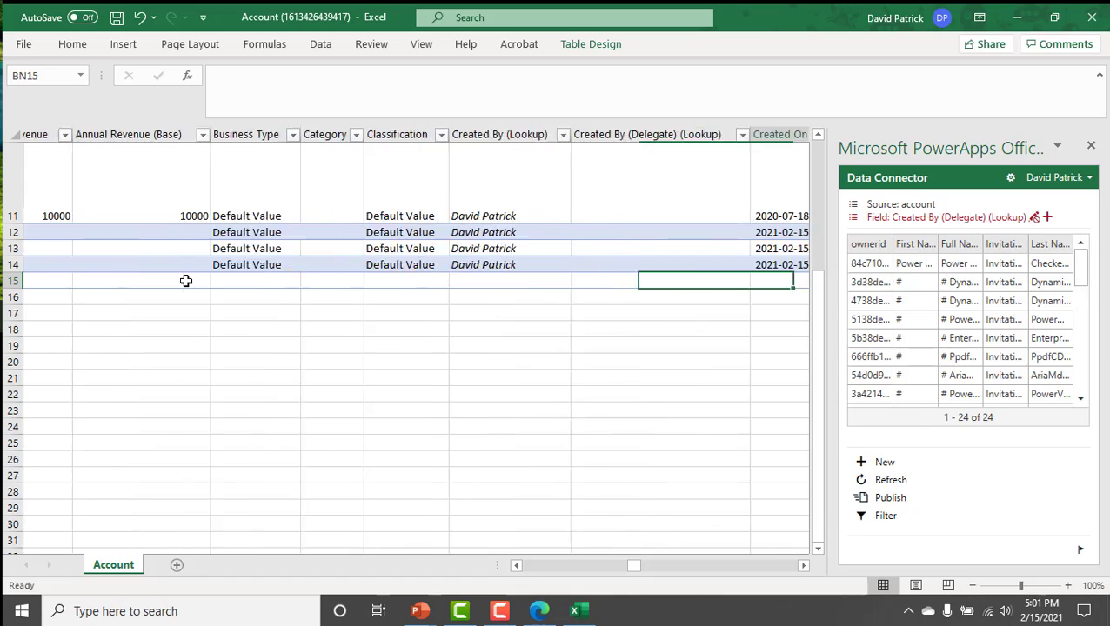
key(Tab)
key(Tab)
key(Tab)
key(Tab)
key(Tab)
key(Tab)
key(Tab)
key(Tab)
key(Tab)
key(Tab)
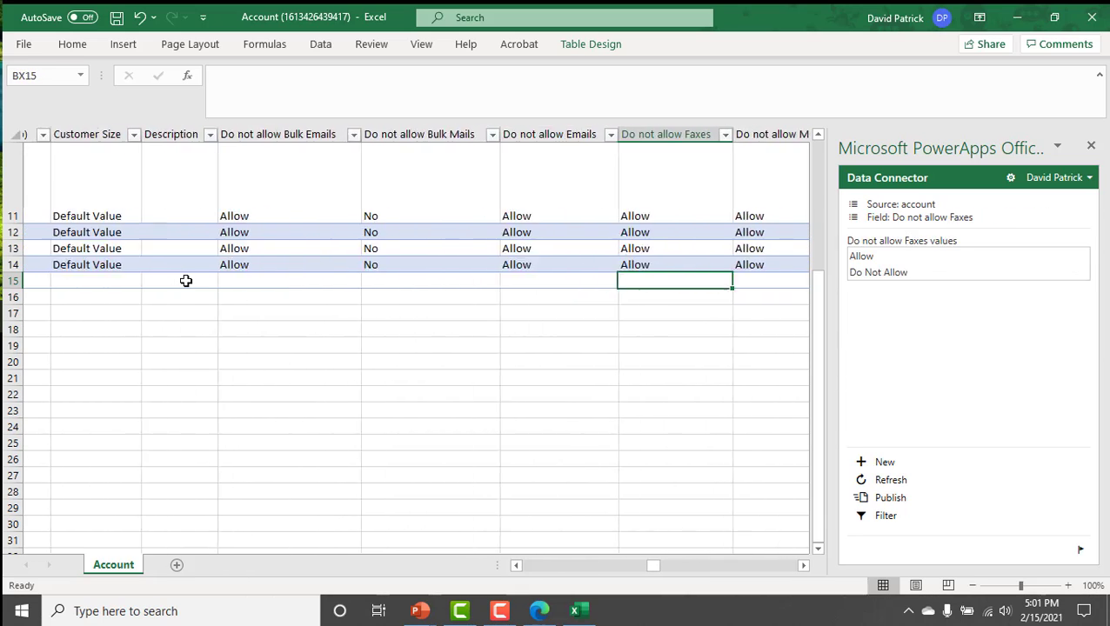
key(Tab)
key(Tab)
key(Tab)
key(Tab)
key(Tab)
key(Tab)
key(Tab)
key(Tab)
key(Tab)
key(Tab)
key(Tab)
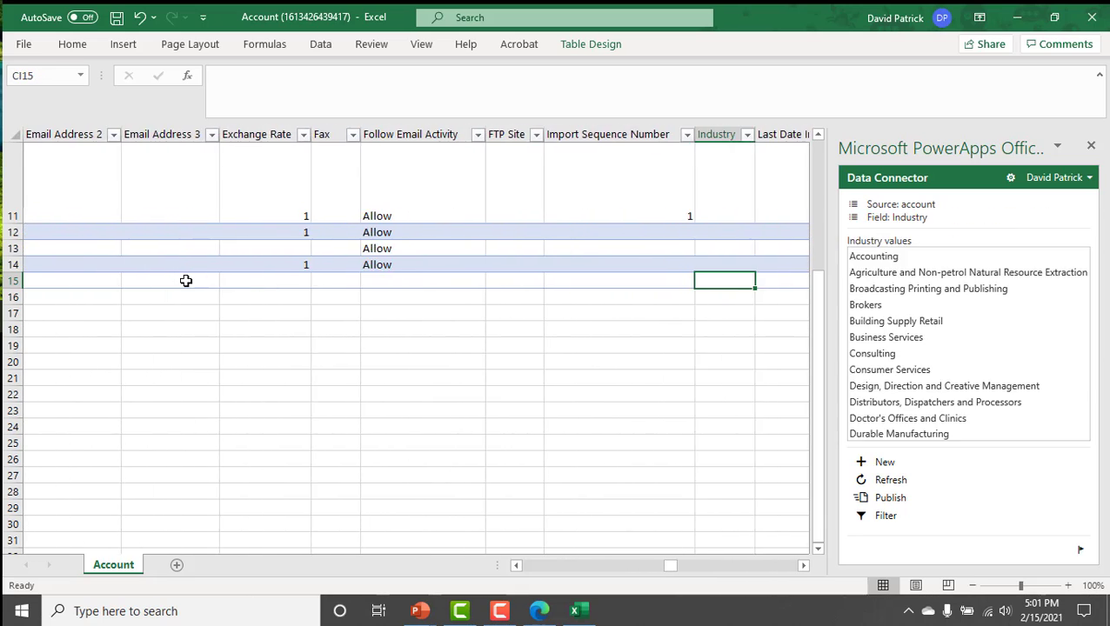
key(Tab)
key(Tab)
key(Tab)
key(Tab)
key(Tab)
key(Tab)
key(Tab)
key(Tab)
key(Tab)
key(Tab)
key(Tab)
key(Tab)
key(Tab)
key(Tab)
key(Tab)
key(Tab)
key(Tab)
key(Tab)
key(Tab)
key(Tab)
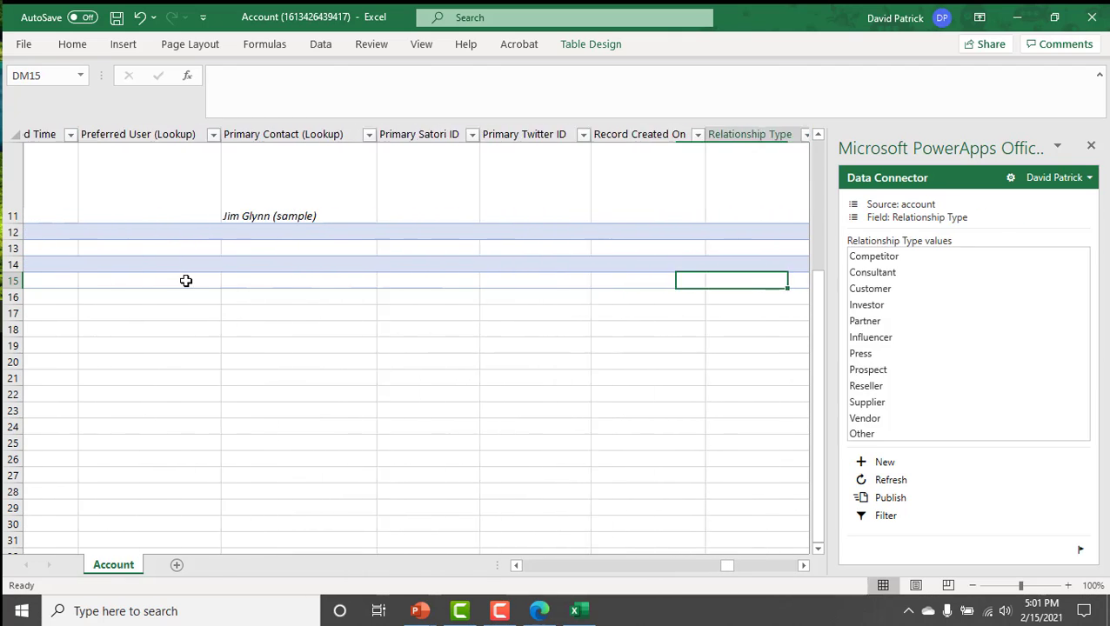
key(Tab)
key(Tab)
key(Tab)
key(Tab)
key(Tab)
key(Tab)
key(Tab)
key(Tab)
key(Tab)
key(Tab)
key(Tab)
key(Tab)
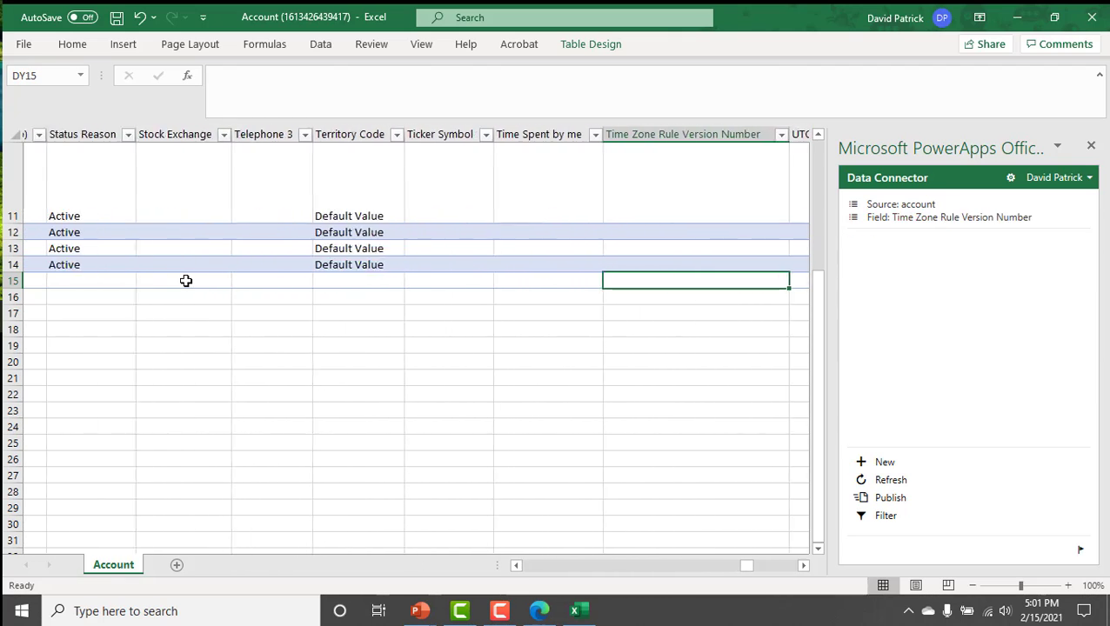
key(Tab)
key(Tab)
key(Tab)
key(Tab)
key(Tab)
key(Tab)
key(Tab)
key(Tab)
key(Tab)
key(Tab)
key(Tab)
key(Tab)
key(Tab)
key(Tab)
key(Tab)
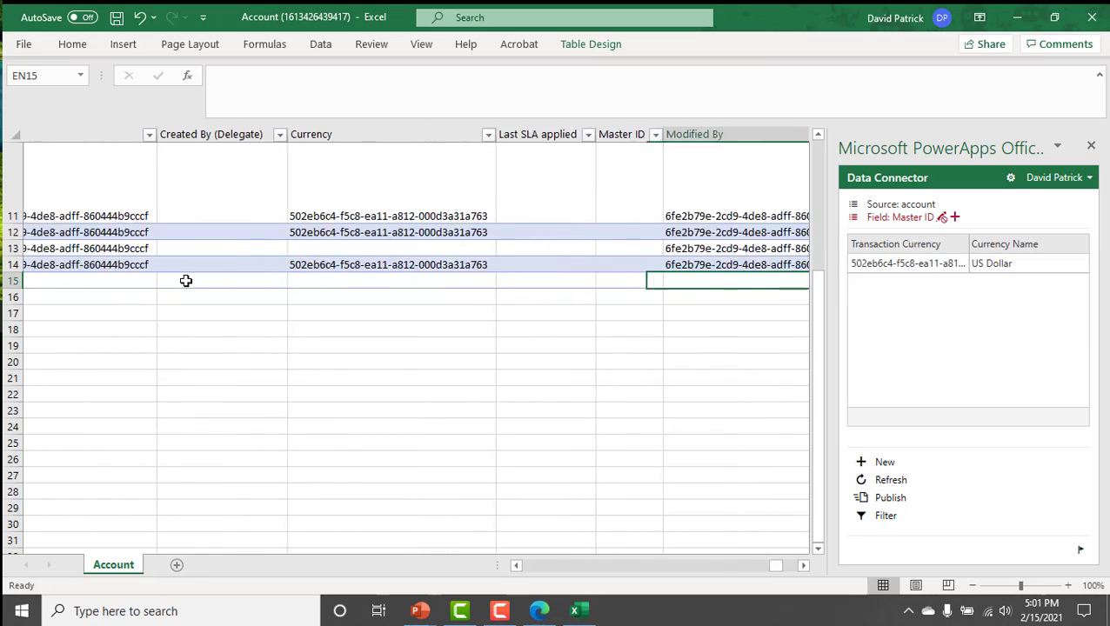
key(Tab)
key(Tab)
key(Tab)
key(Tab)
key(Tab)
key(Tab)
key(Tab)
key(Tab)
key(Tab)
key(Tab)
key(Tab)
key(Tab)
key(Tab)
key(Tab)
key(Tab)
key(Tab)
key(Tab)
key(Tab)
key(Tab)
key(Tab)
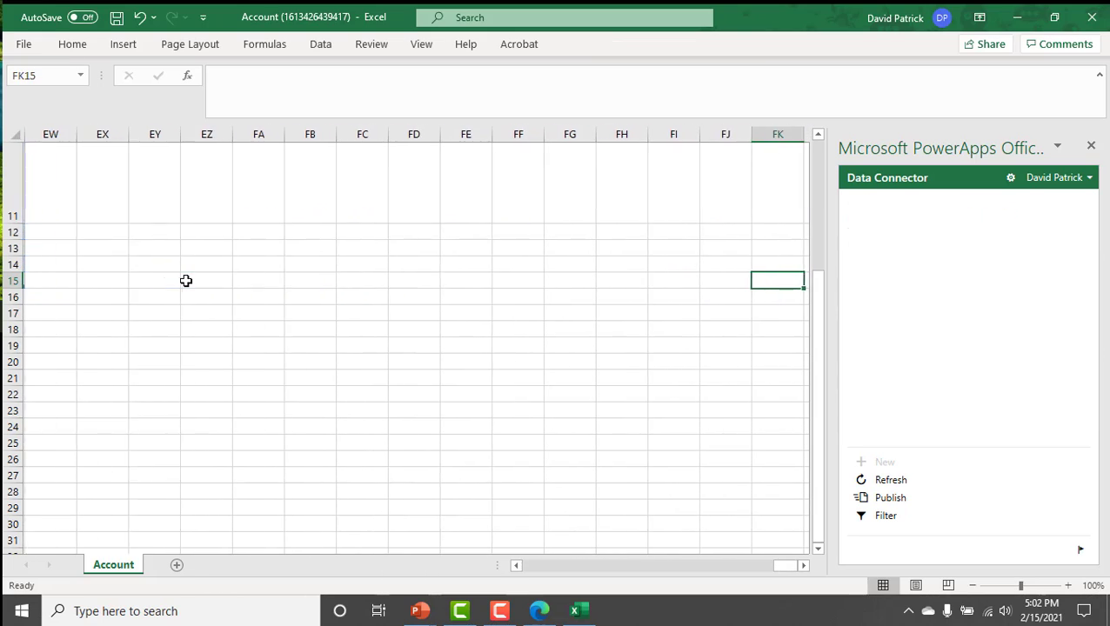
key(shift+Tab)
key(shift+Tab)
key(shift+Tab)
key(shift+Tab)
key(shift+Tab)
key(shift+Tab)
key(shift+Tab)
key(shift+Tab)
key(shift+Tab)
key(shift+Tab)
key(shift+Tab)
key(shift+Tab)
key(shift+Tab)
key(shift+Tab)
key(shift+Tab)
key(shift+Tab)
key(shift+Tab)
key(shift+Tab)
key(shift+Tab)
key(shift+Tab)
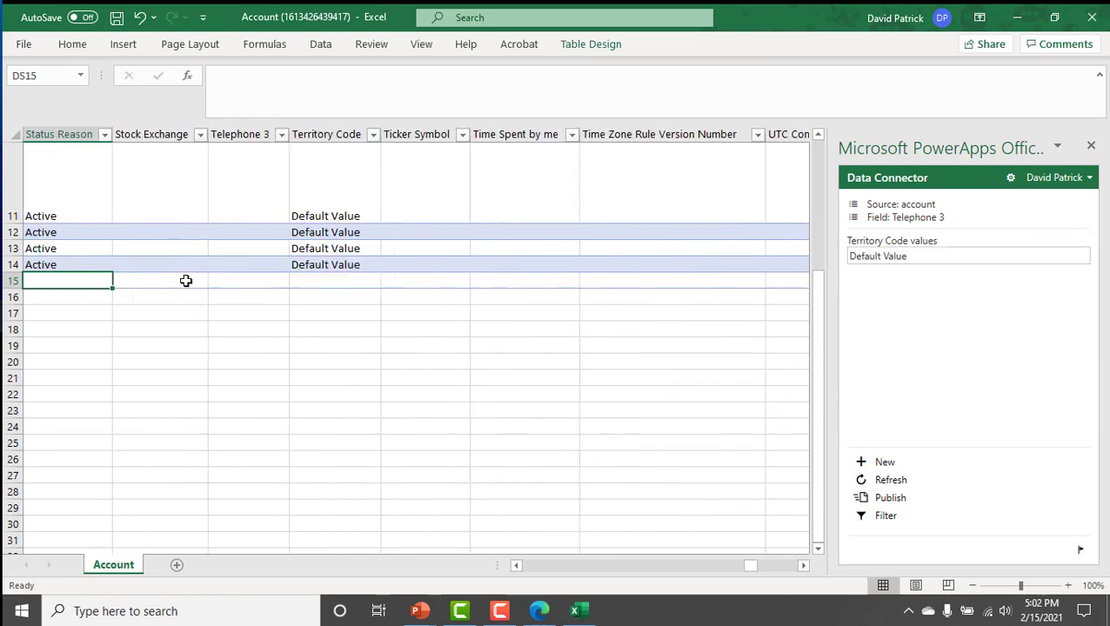
key(shift+Tab)
key(shift+Tab)
key(shift+Tab)
key(shift+Tab)
key(shift+Tab)
key(shift+Tab)
key(shift+Tab)
key(shift+Tab)
key(shift+Tab)
key(shift+Tab)
key(shift+Tab)
key(shift+Tab)
key(shift+Tab)
key(shift+Tab)
key(shift+Tab)
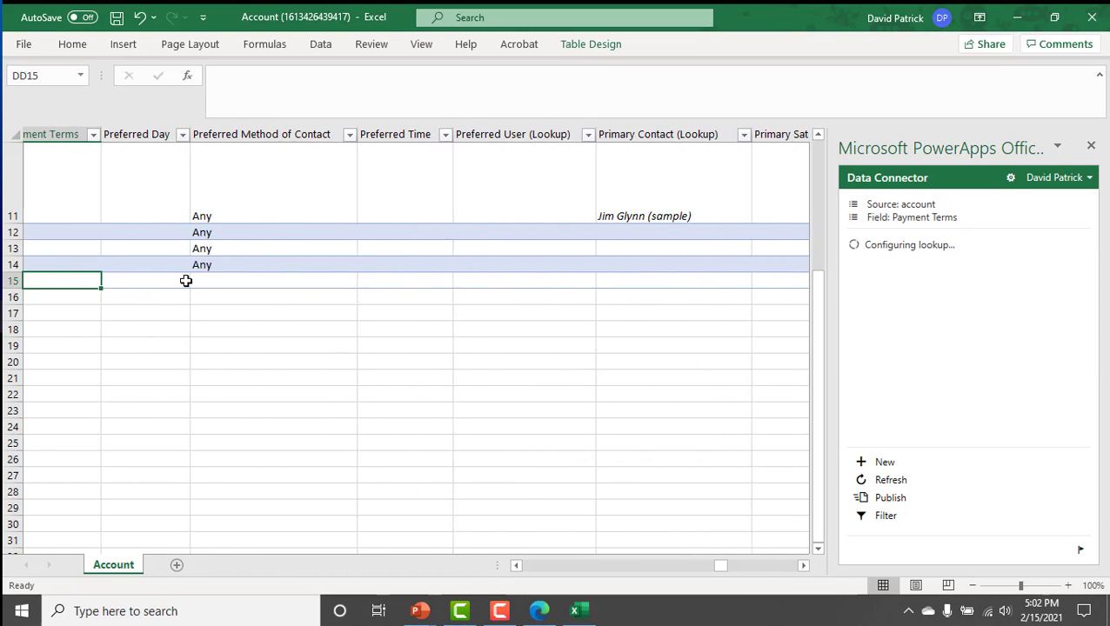
key(shift+Tab)
key(shift+Tab)
key(shift+Tab)
key(shift+Tab)
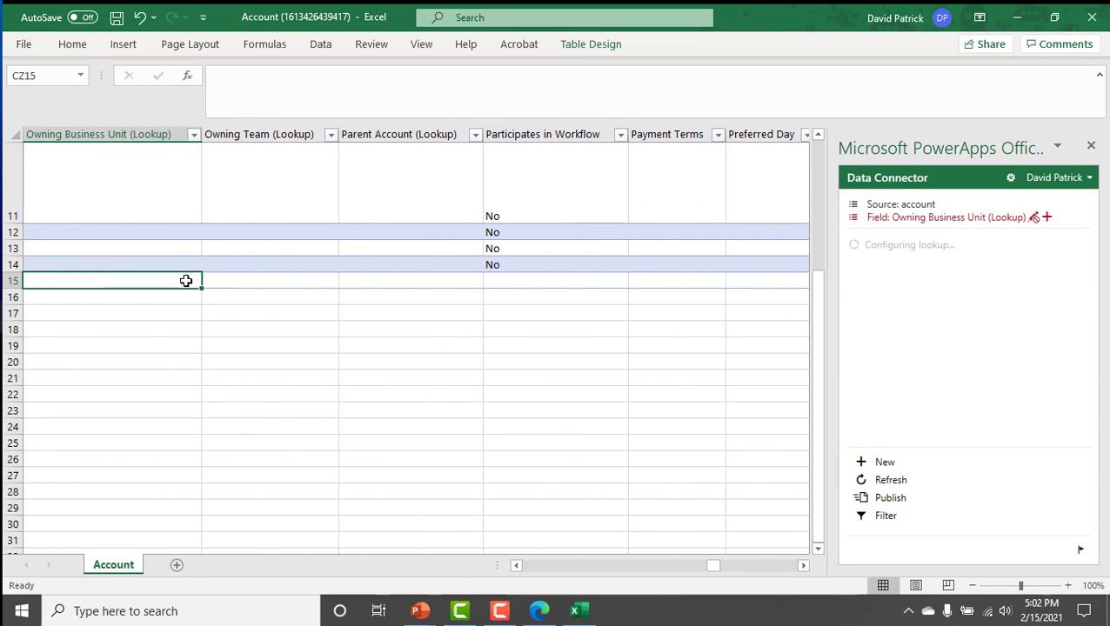
Search the worksheet for "Main" to locate the Main Phone column header.
key(ctrl+f)
text(Main)
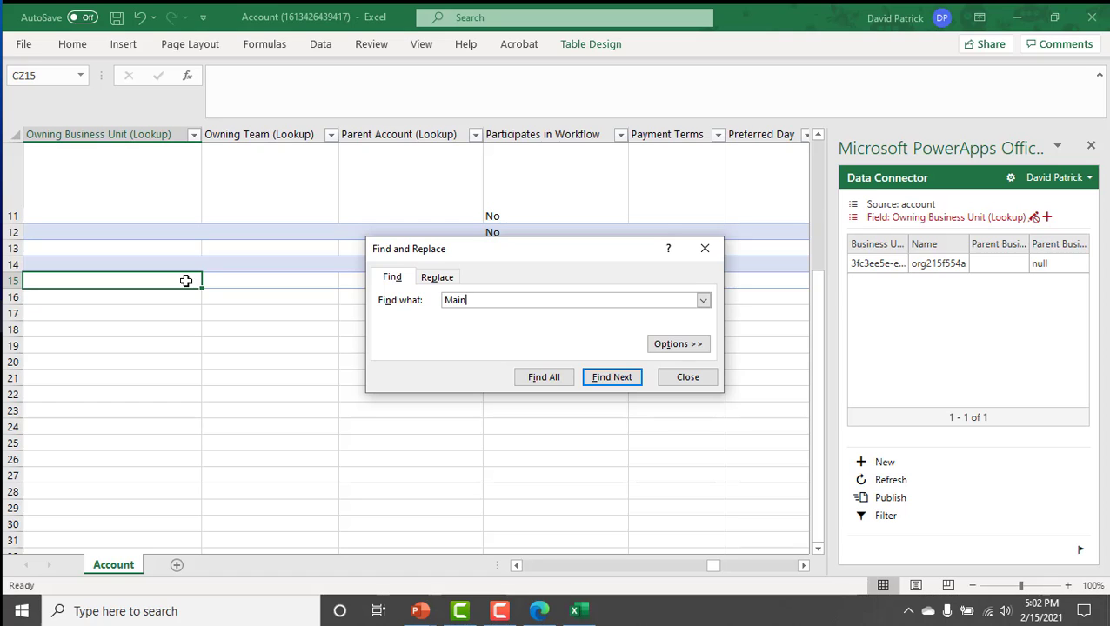
key(Return)
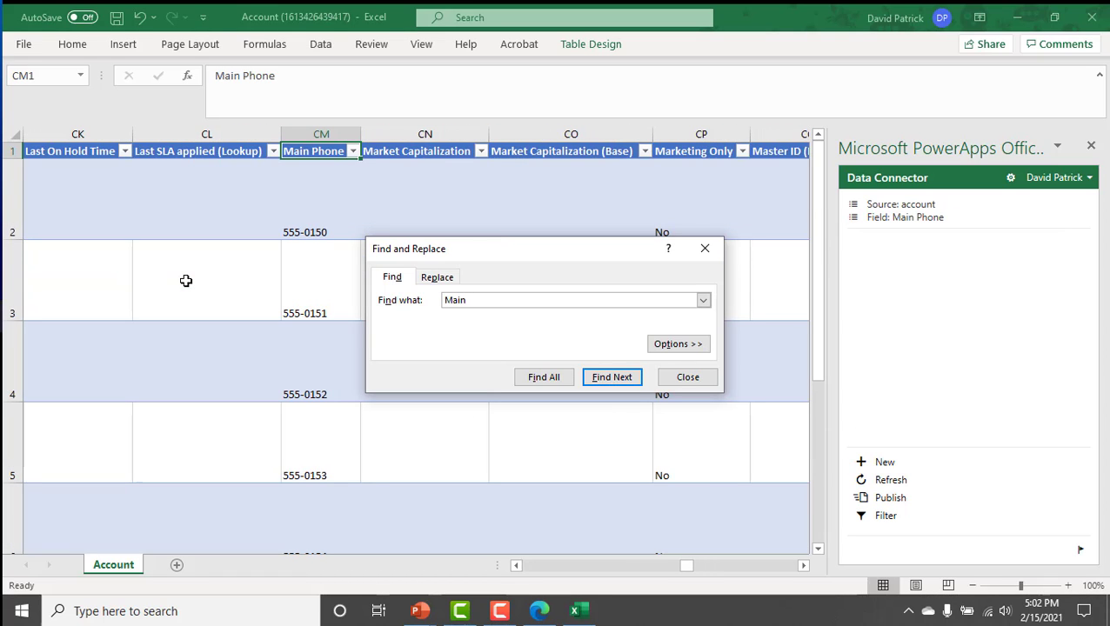
key(Escape)
Enter the phone number for the BBB account in row 15 of the Main Phone column and return to its Account Name.
key(Down)
key(Down)
key(Down)
key(Down)
key(Down)
key(Down)
key(Down)
key(Down)
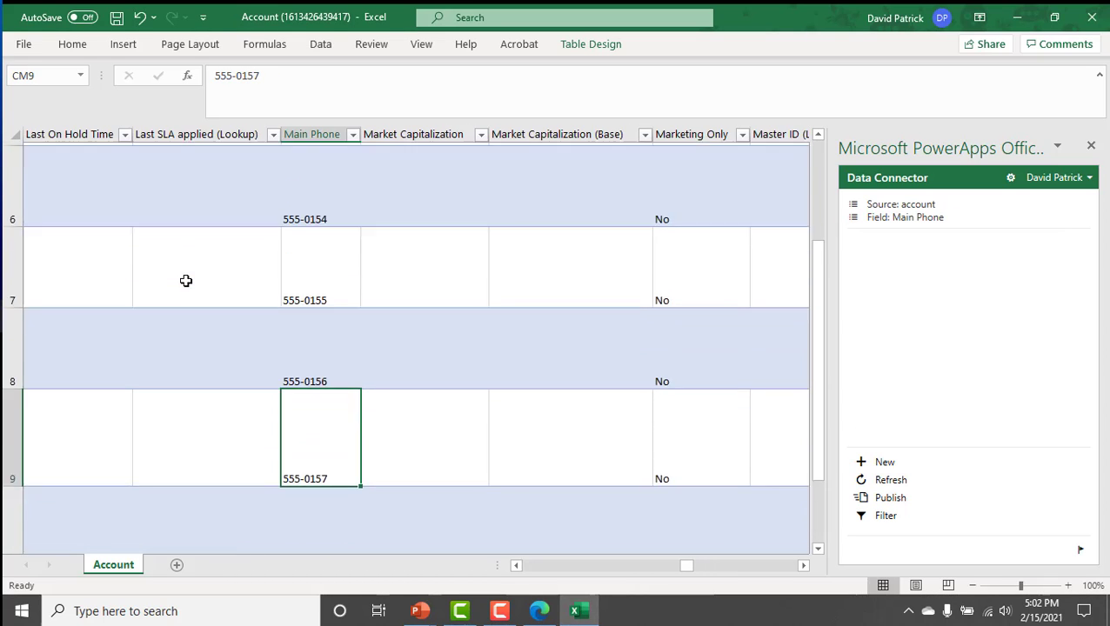
key(Page_Down)
key(Page_Down)
key(Page_Down)
key(Page_Up)
key(Page_Up)
key(Down)
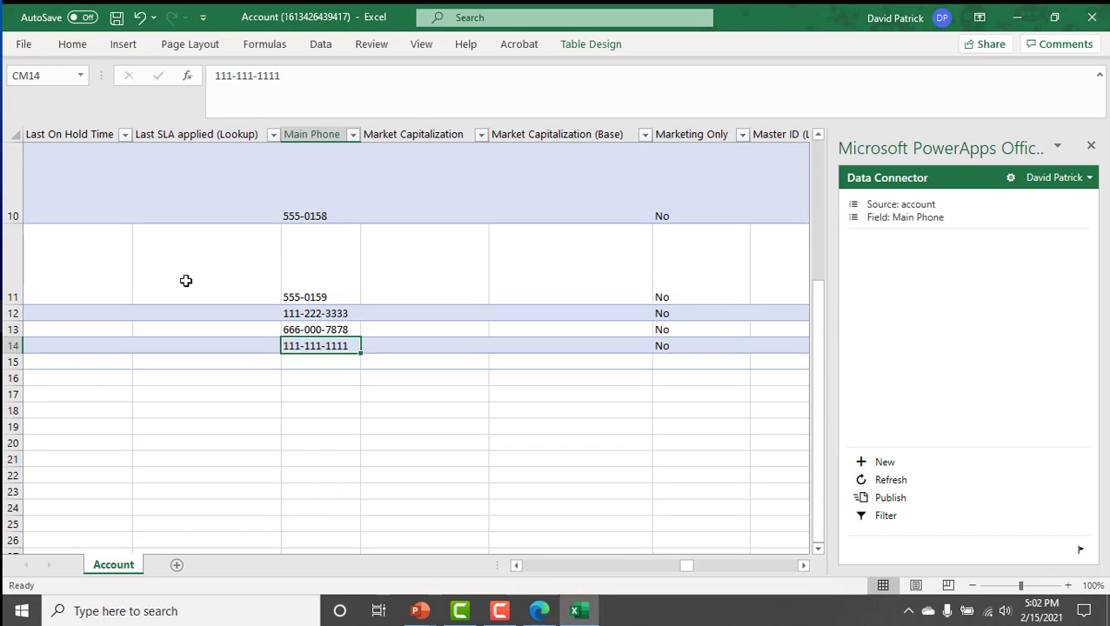
key(Down)
text(222-)
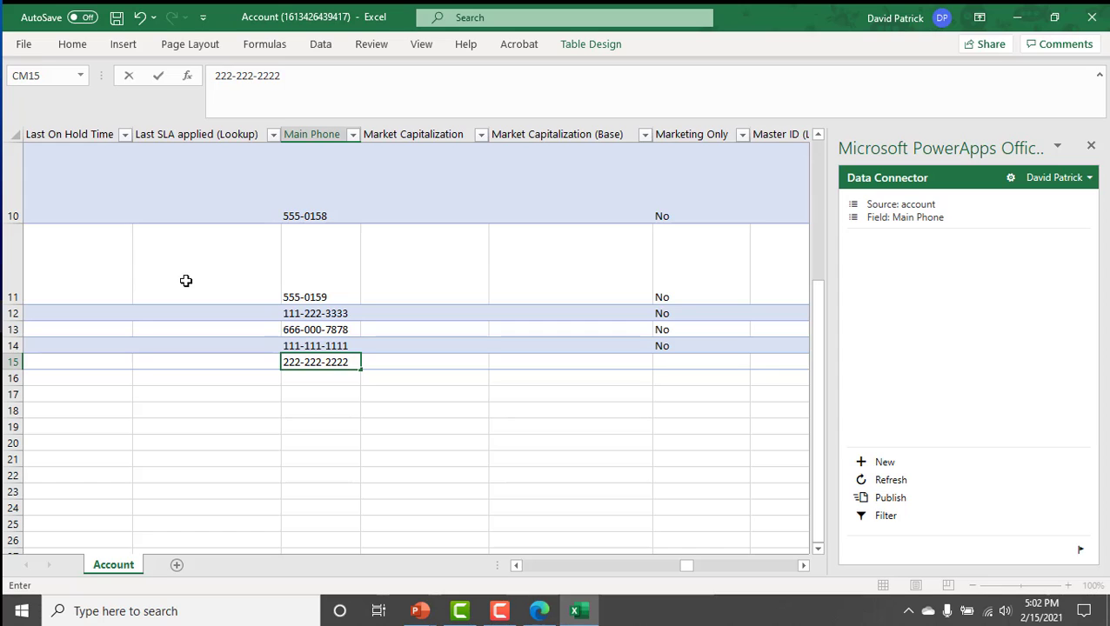
key(Home)
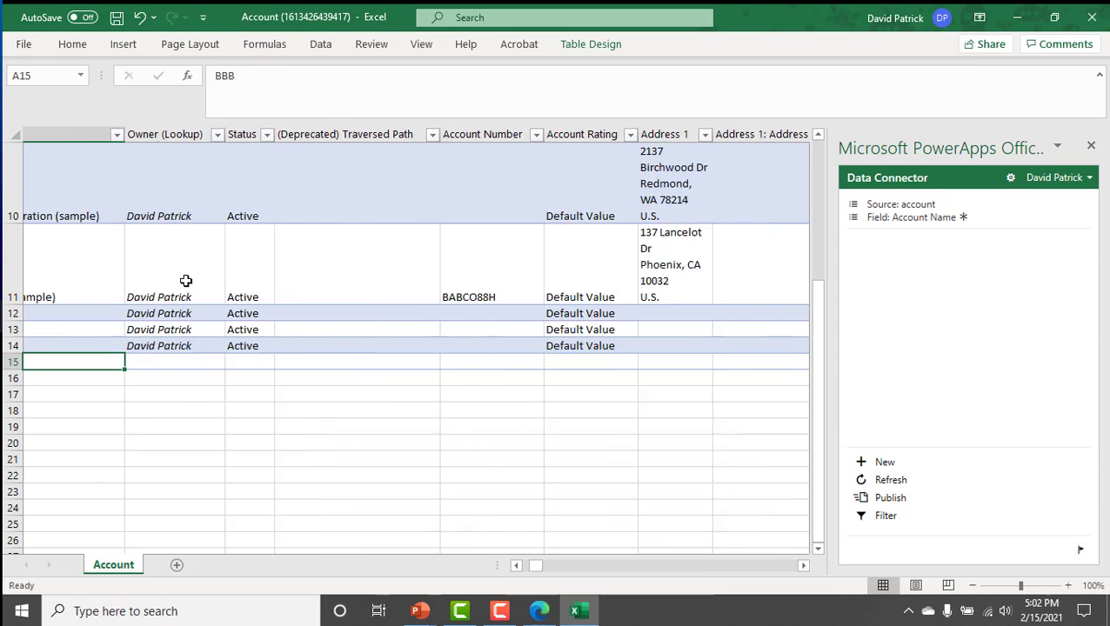
Change the Account Name in row 12 to DEP123.
key(Return)
key(Up)
key(Up)
key(Up)
key(Up)
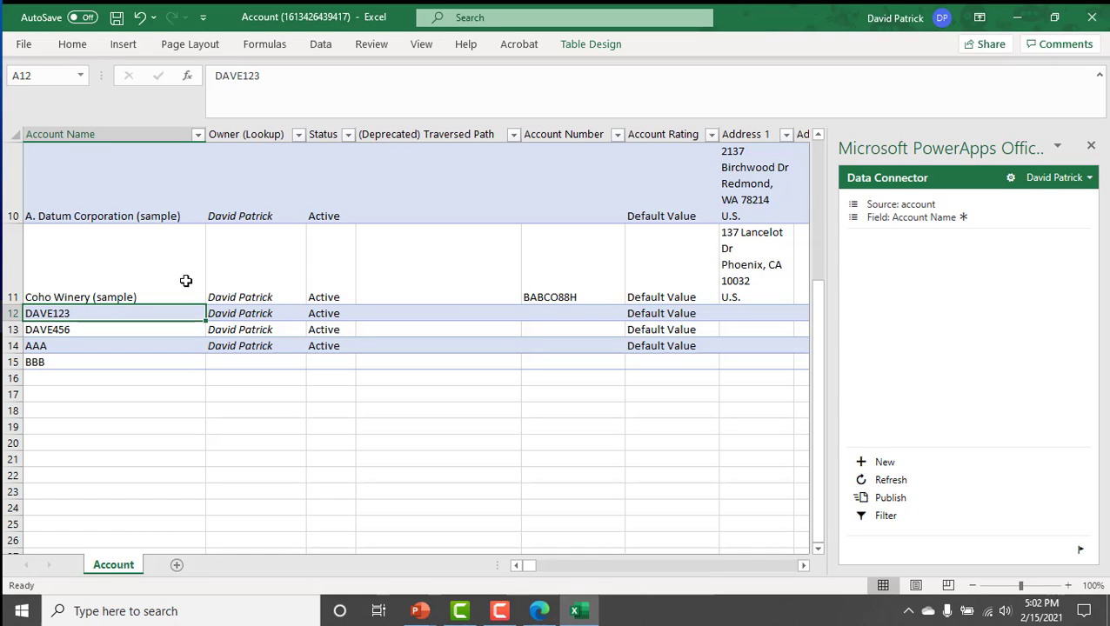
text(EP)
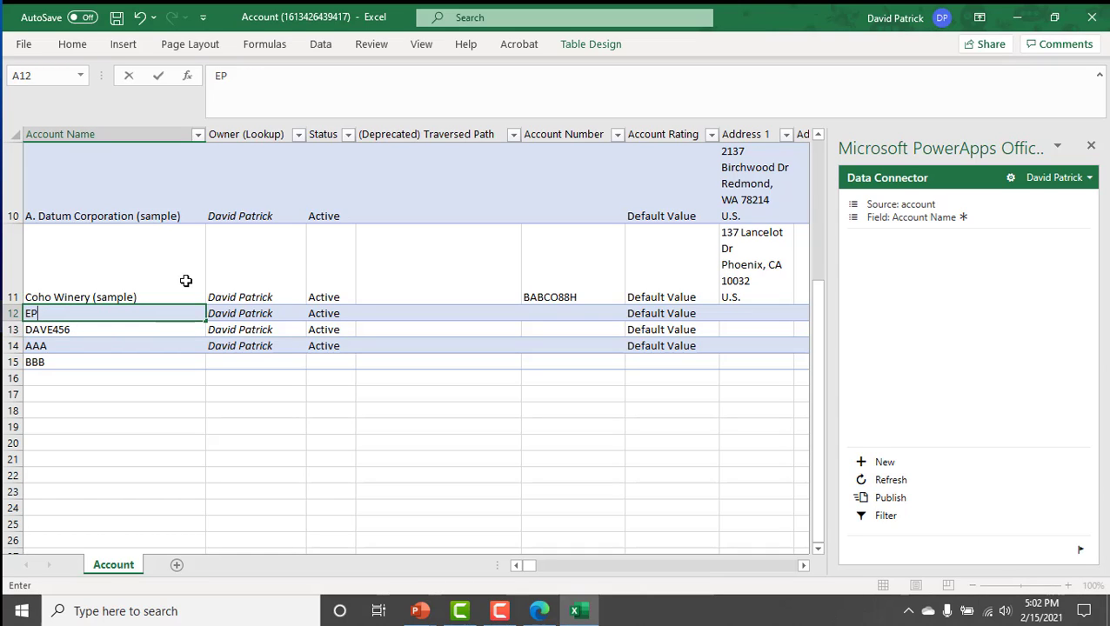
key(BackSpace)
key(BackSpace)
text(DEP123)
key(Return)
Change the Account Name in row 13 to DEP456.
text(DE)
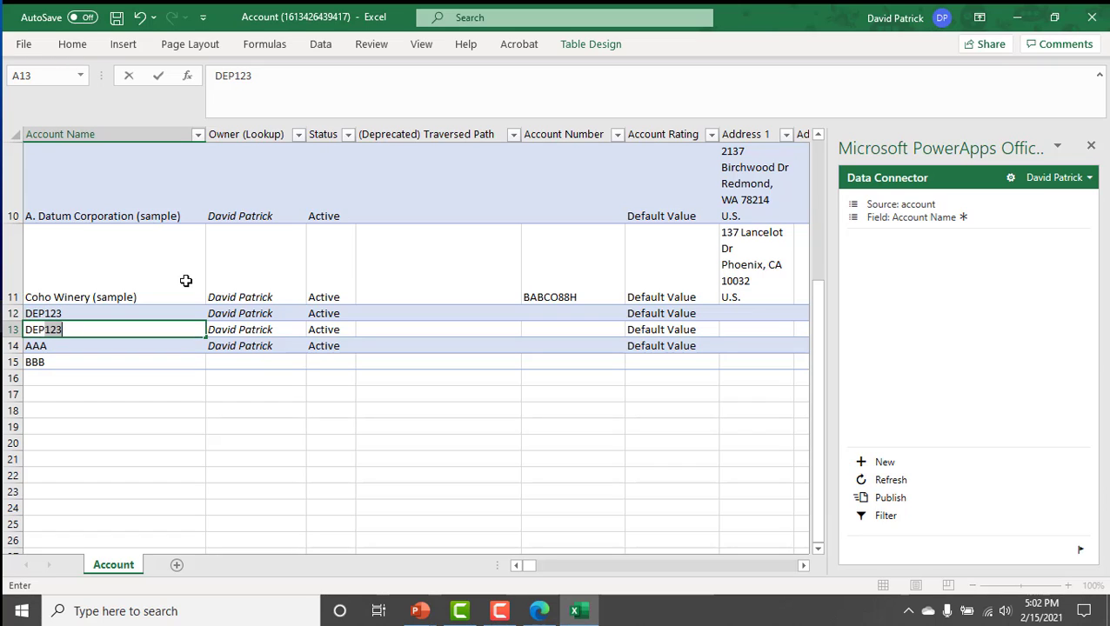
text(P)
key(BackSpace)
text(456)
key(Return)
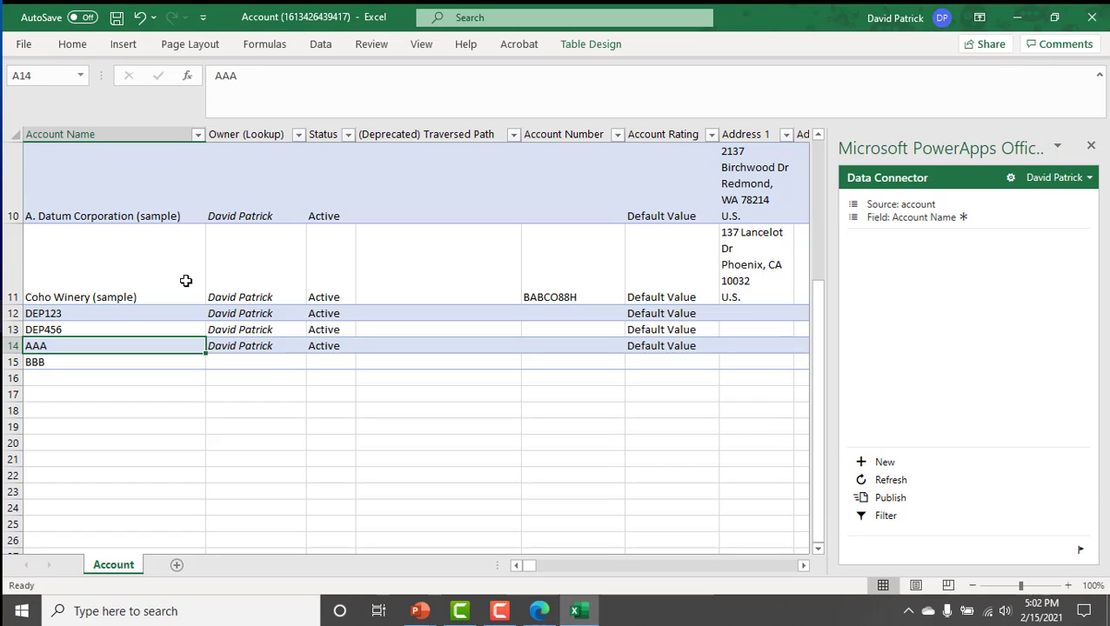
Review the renamed and added account rows and publish the changes to the Dataverse Account table.
key(ctrl+a)
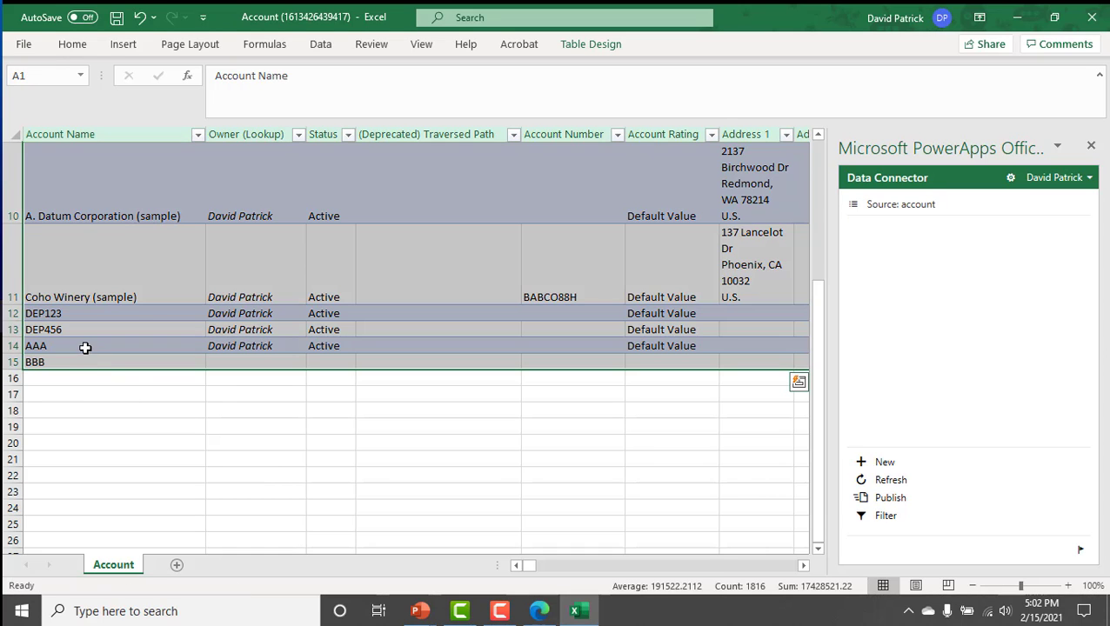
click(85, 347)
click(79, 327)
click(80, 314)
click(88, 347)
click(92, 364)
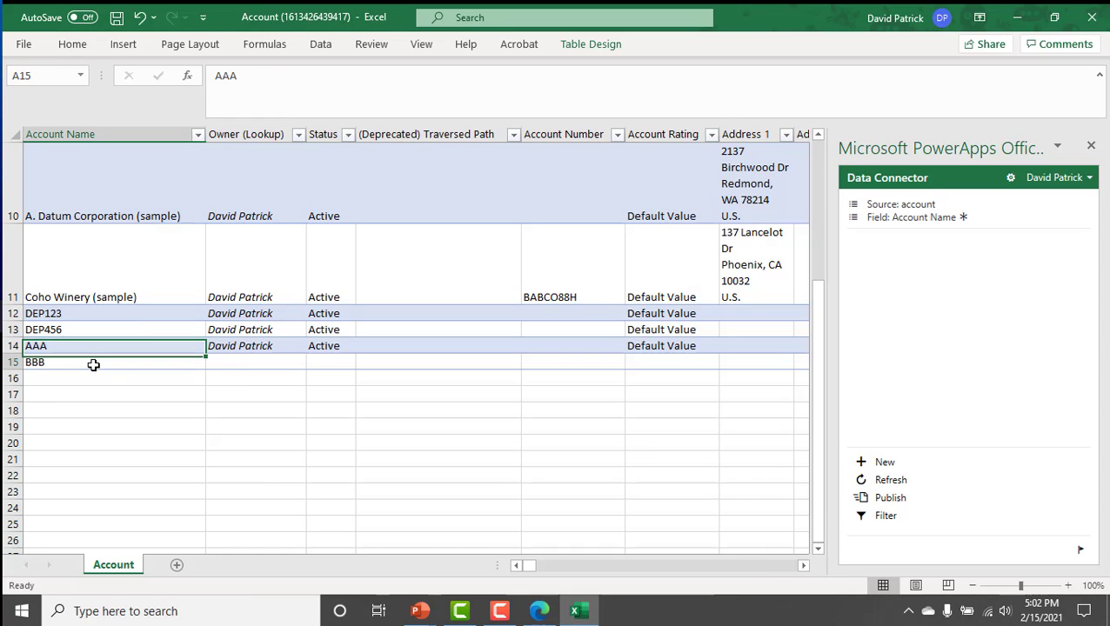
click(888, 501)
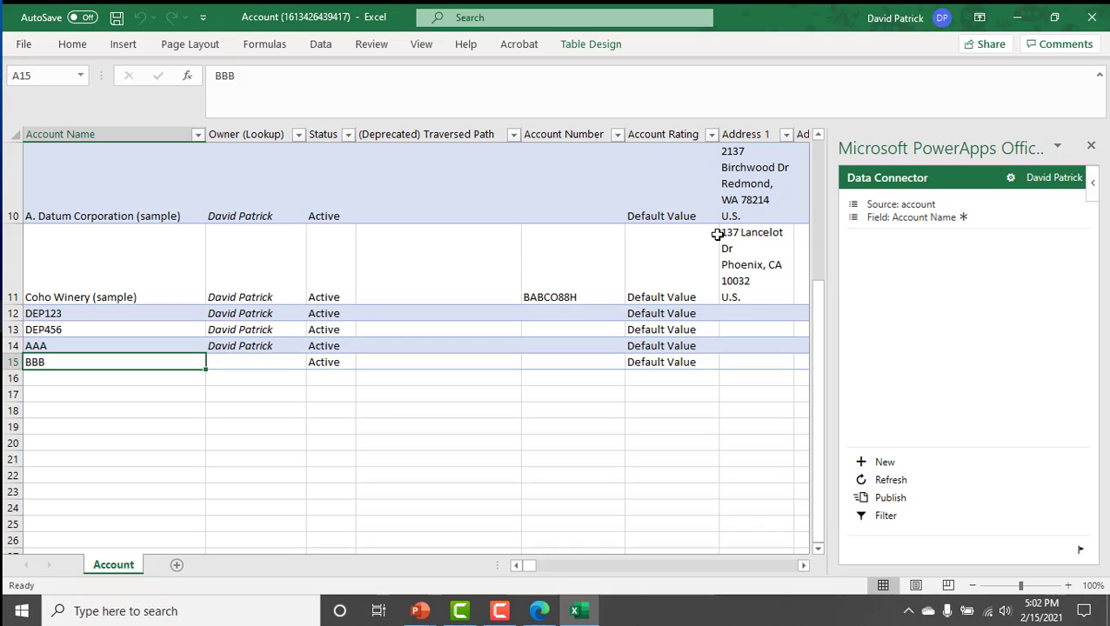
Switch from Excel to Power Apps and open the most recent run of the DemoNewAccountNotifications flow.
click(1019, 17)
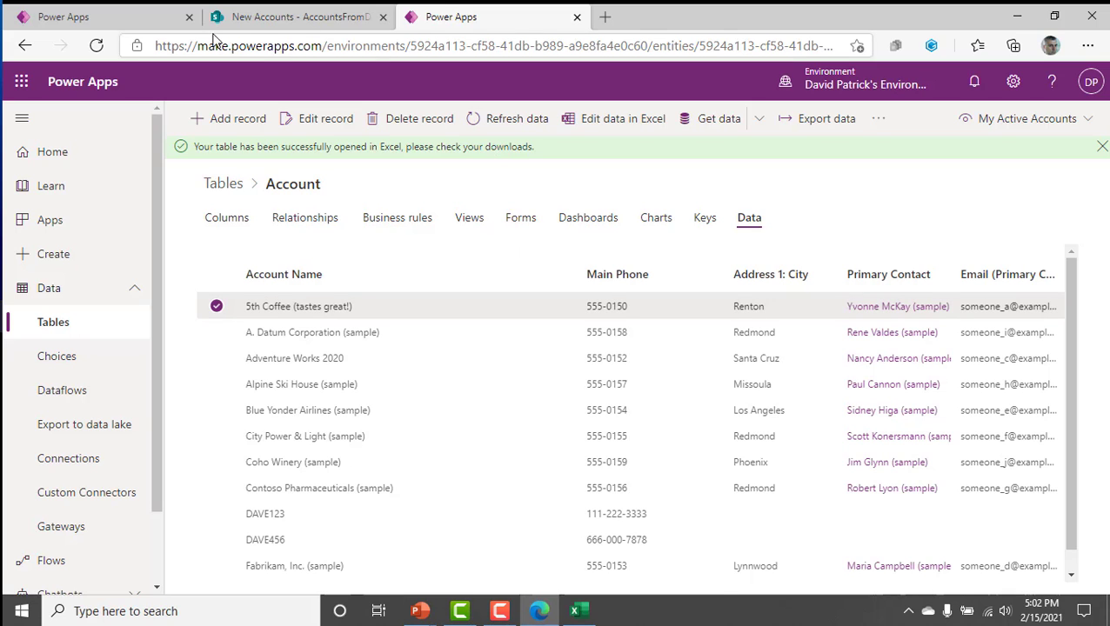
click(106, 18)
click(379, 304)
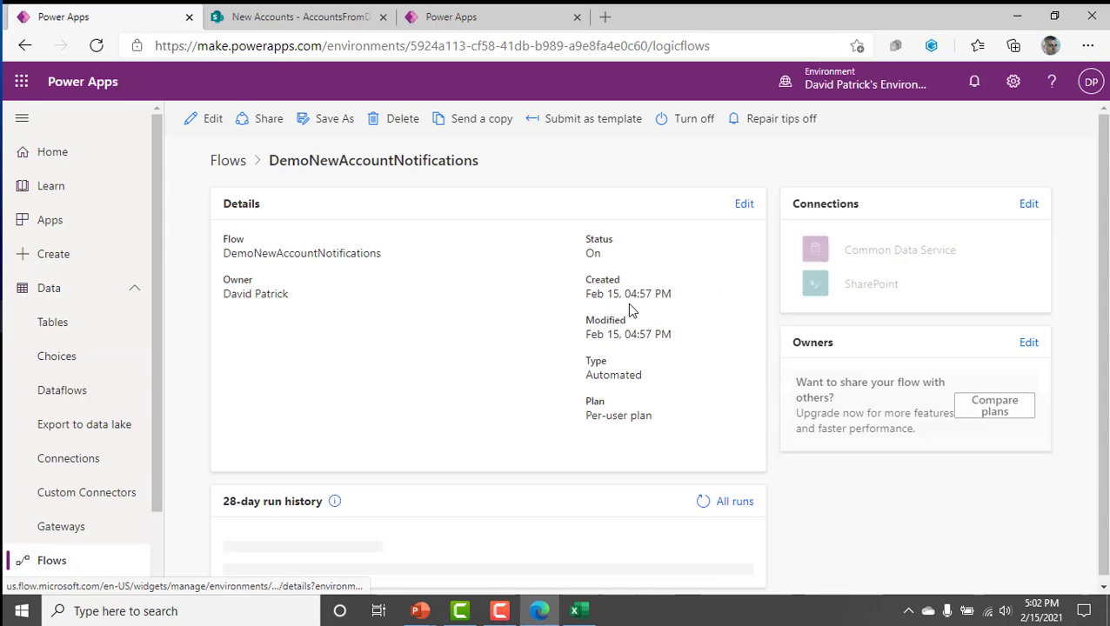
scroll(635, 310, down, 1)
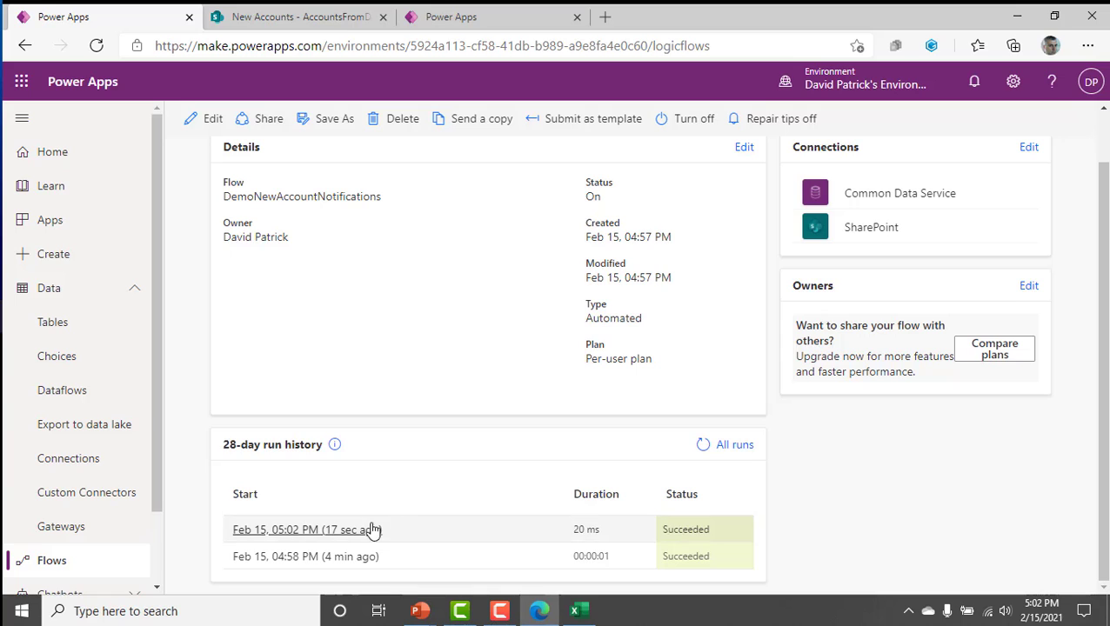
click(292, 532)
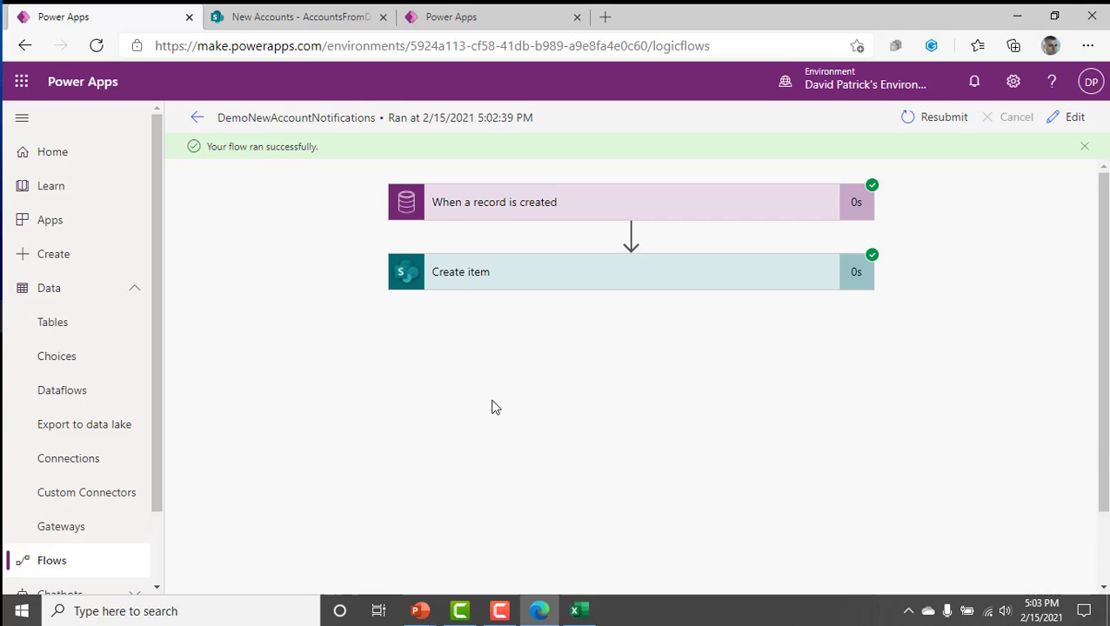
Expand the run's "When a record is created" trigger and examine the account name and other fields in its output body.
click(602, 214)
scroll(572, 380, down, 10)
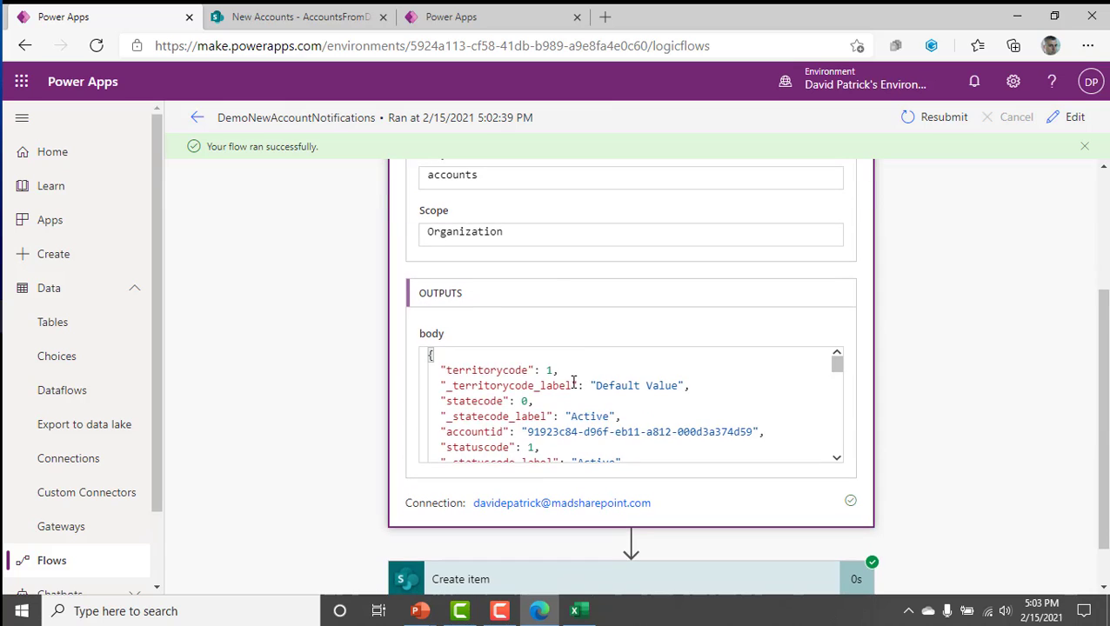
scroll(574, 396, up, 3)
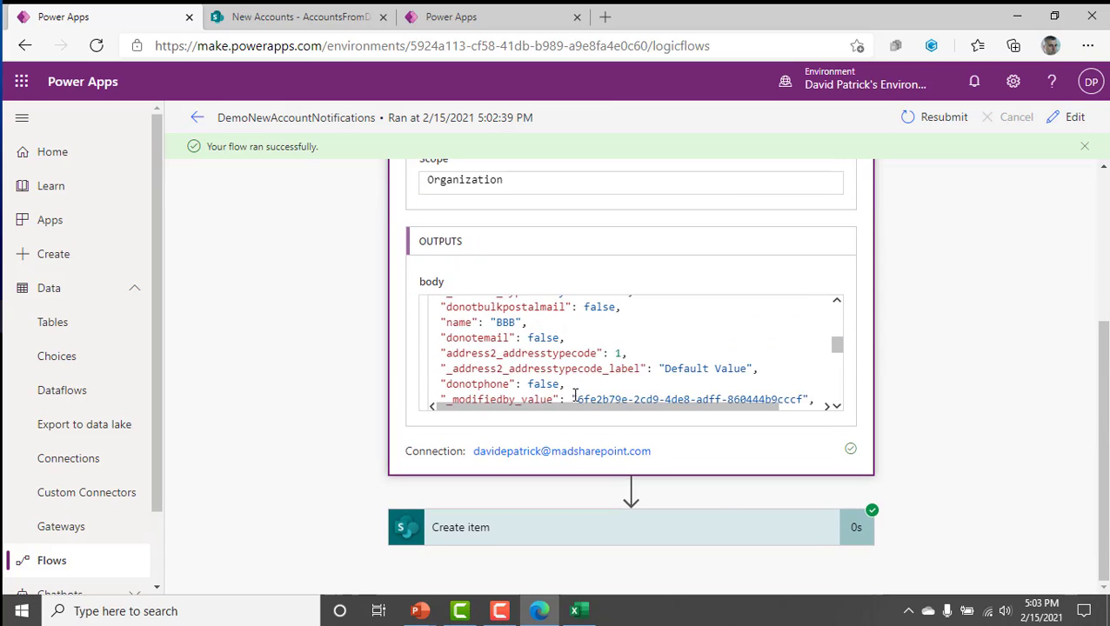
scroll(547, 341, down, 1)
click(546, 338)
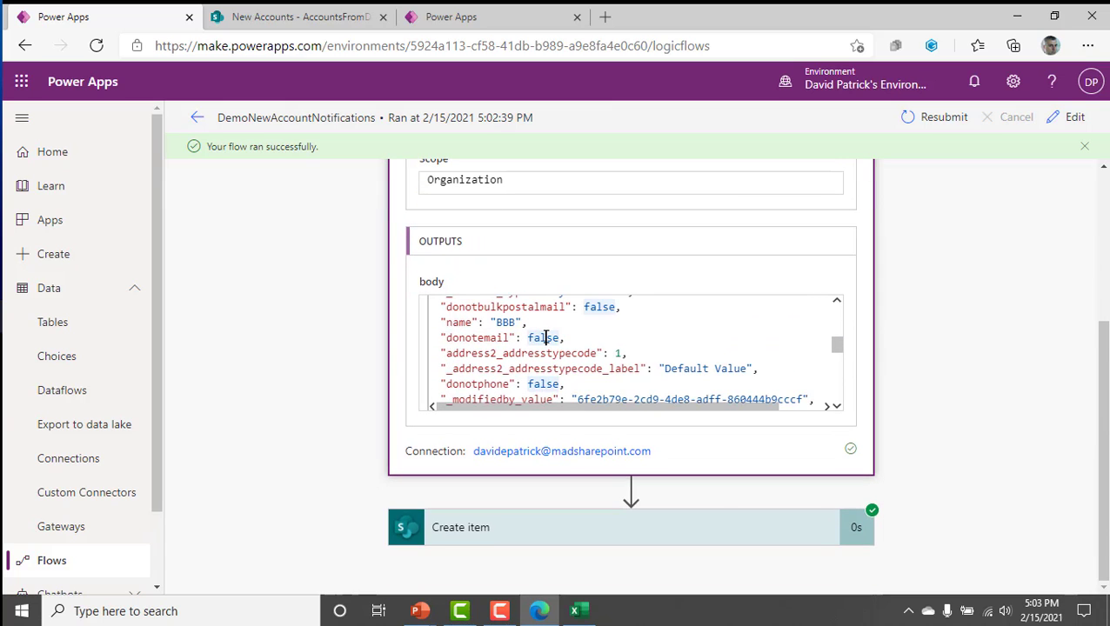
drag(543, 307, 370, 354)
mouse_move(209, 354)
mouse_down()
mouse_move(348, 160)
mouse_move(300, 169)
mouse_up()
key(Escape)
key(ctrl+a)
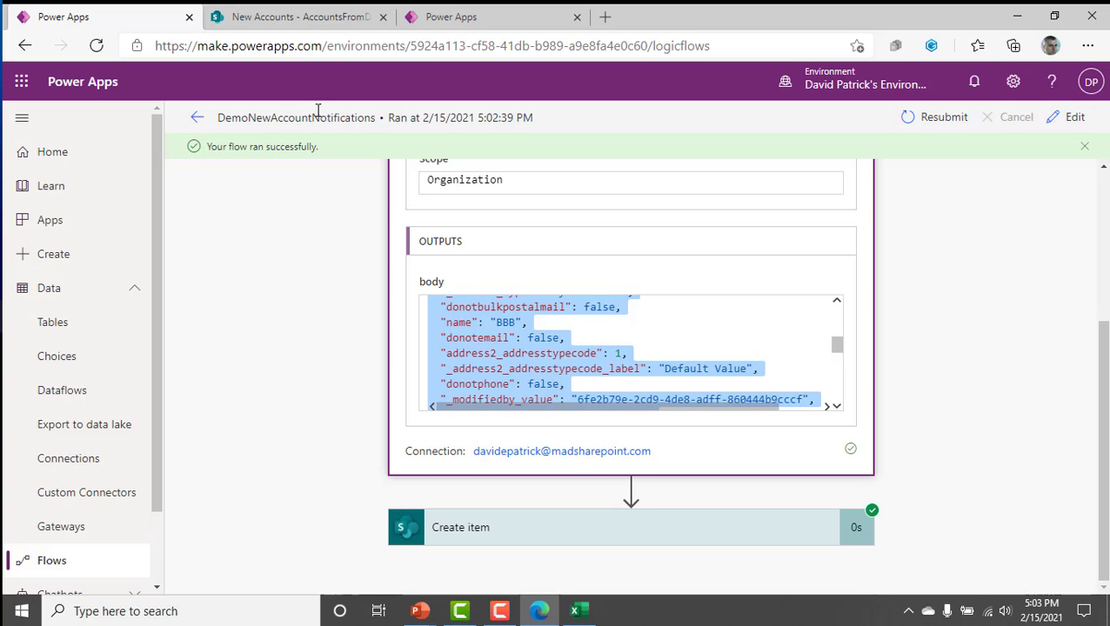
Check the AccountsFromDataverse list in SharePoint for the newly added BBB account and return to the flow run.
click(315, 19)
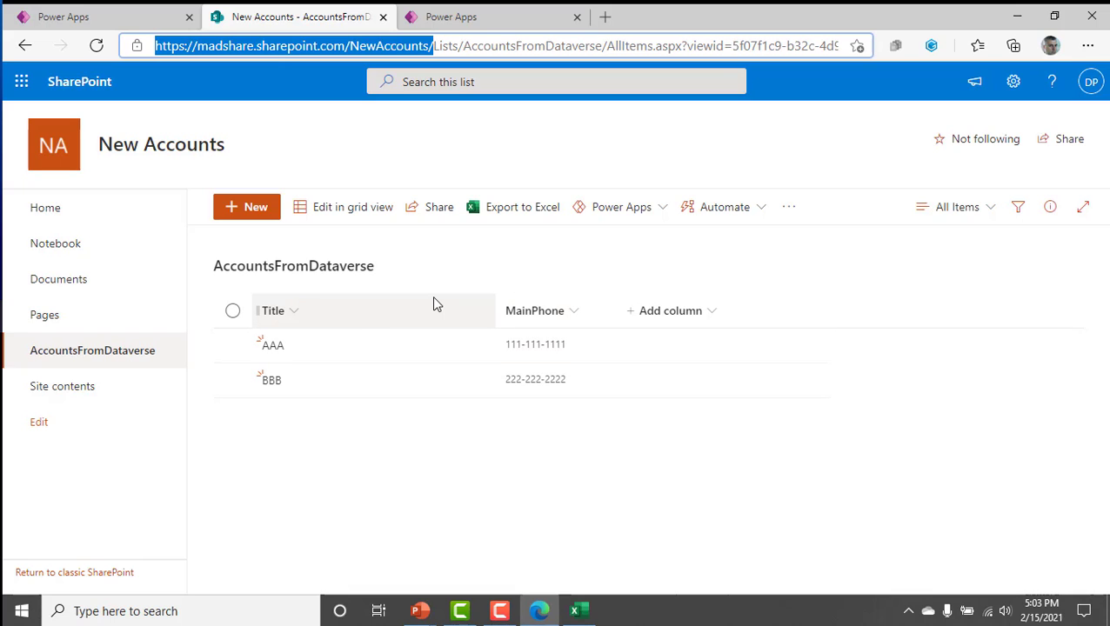
click(494, 19)
click(285, 12)
click(194, 24)
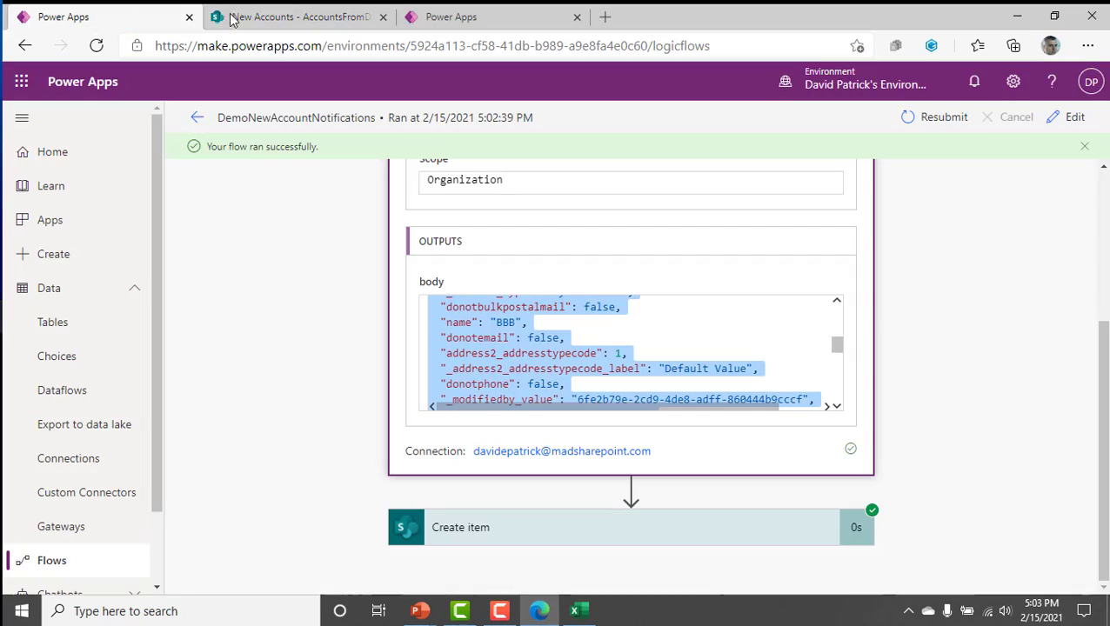
click(1024, 25)
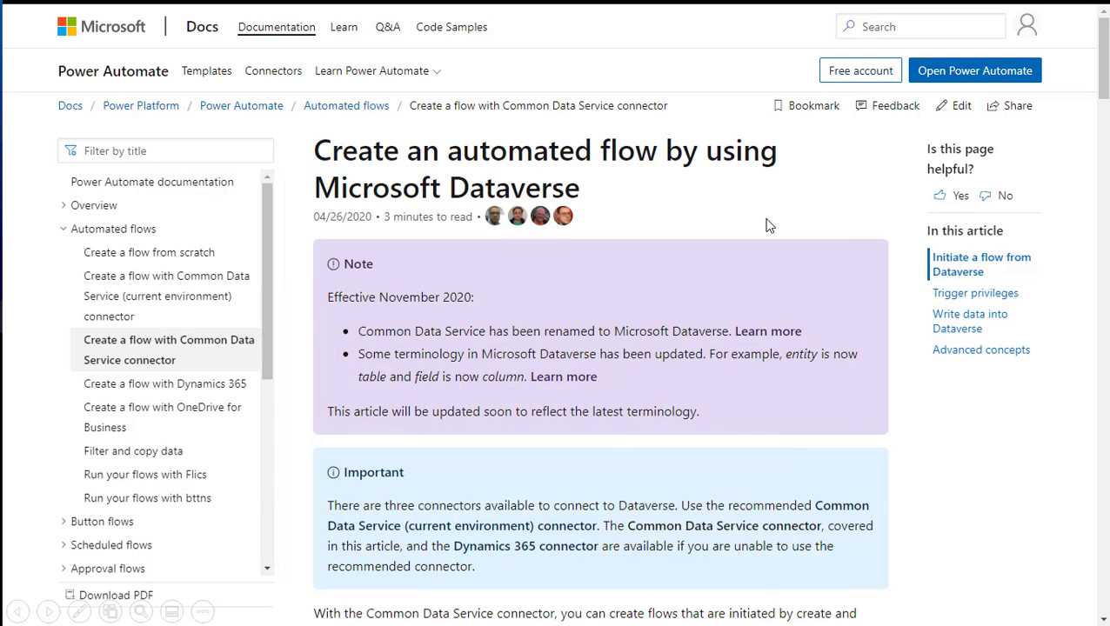
scroll(768, 226, down, 2)
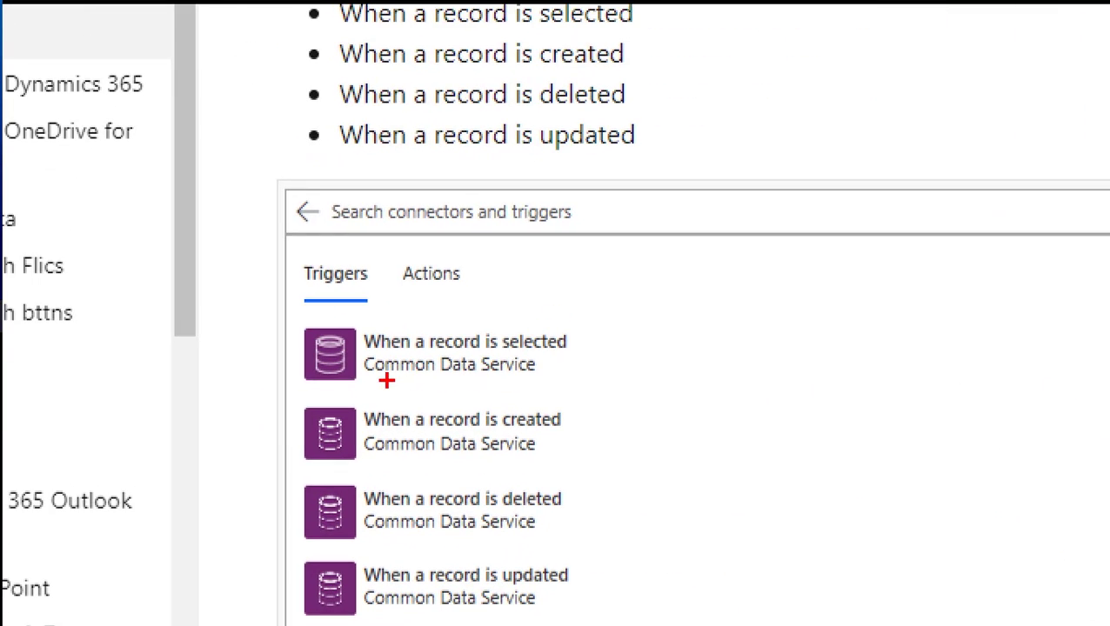
drag(385, 381, 611, 382)
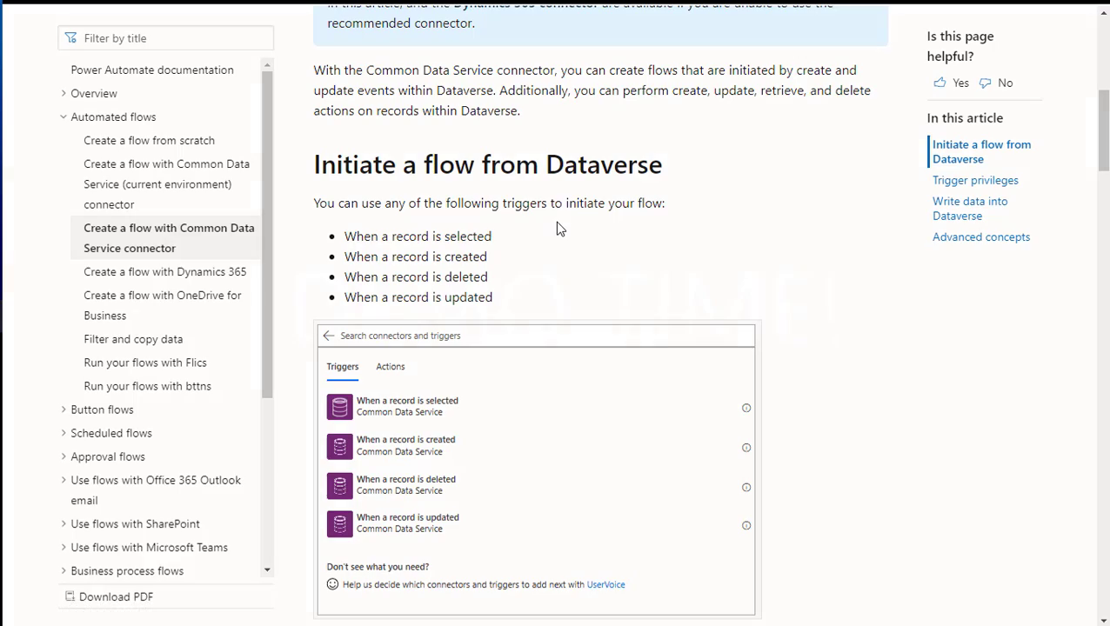
key(Right)
key(Right)
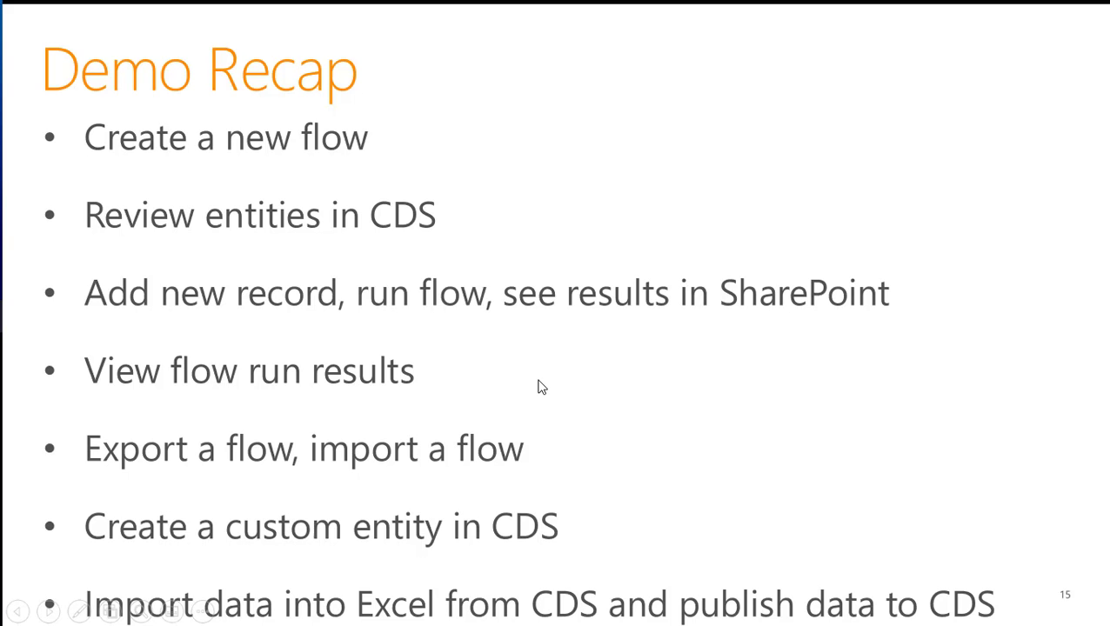
Switch back to the browser and go from the Account table's data to the list of all Dataverse tables.
key(alt+Tab)
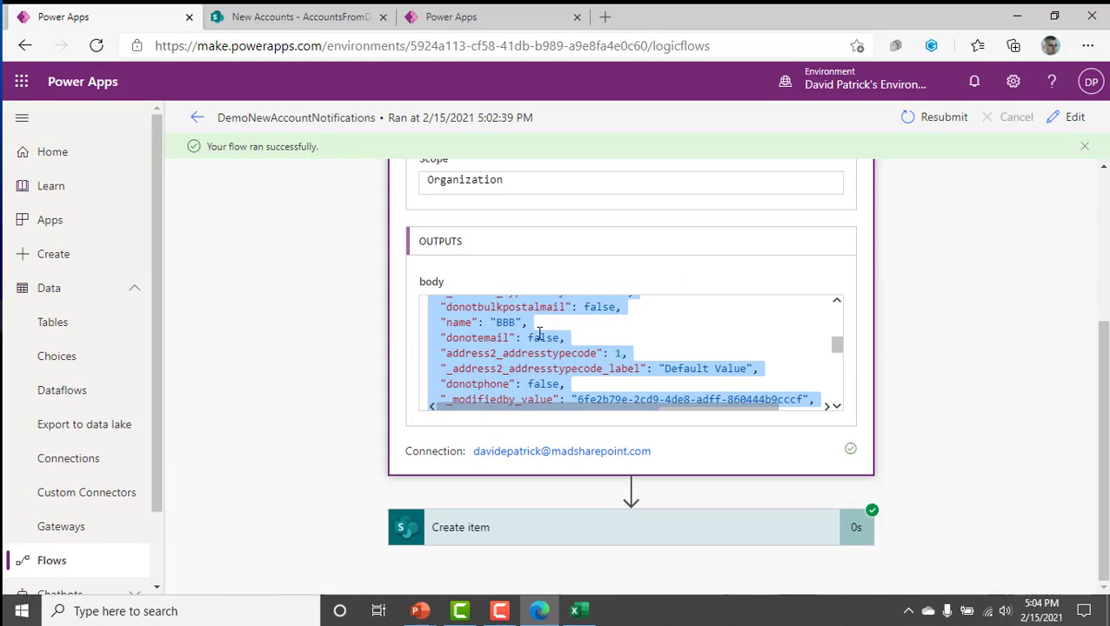
click(316, 25)
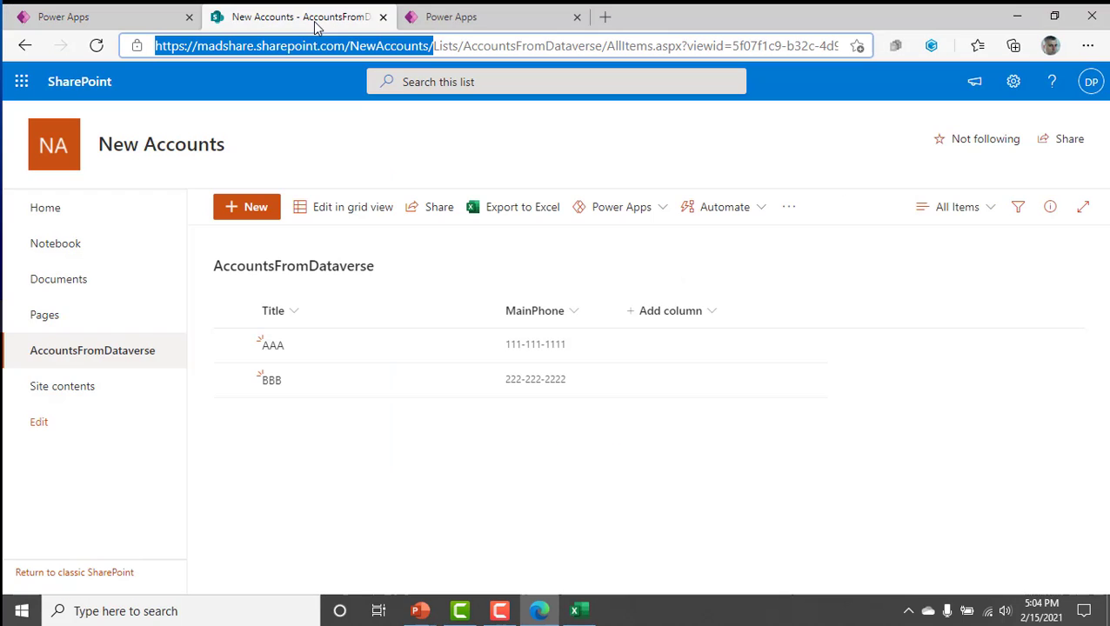
click(437, 23)
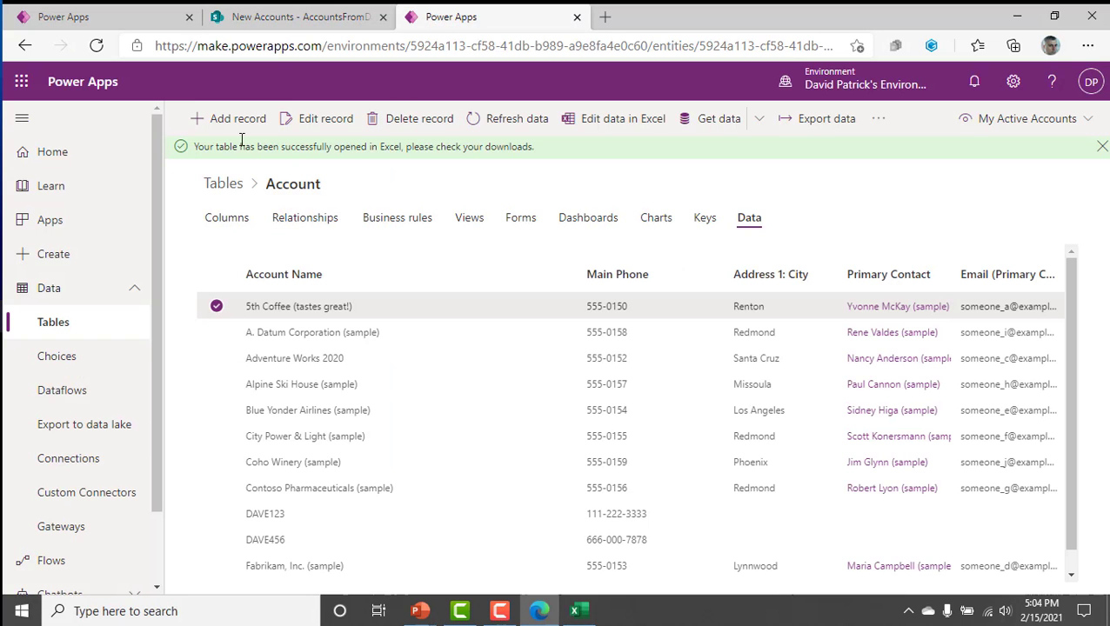
click(225, 186)
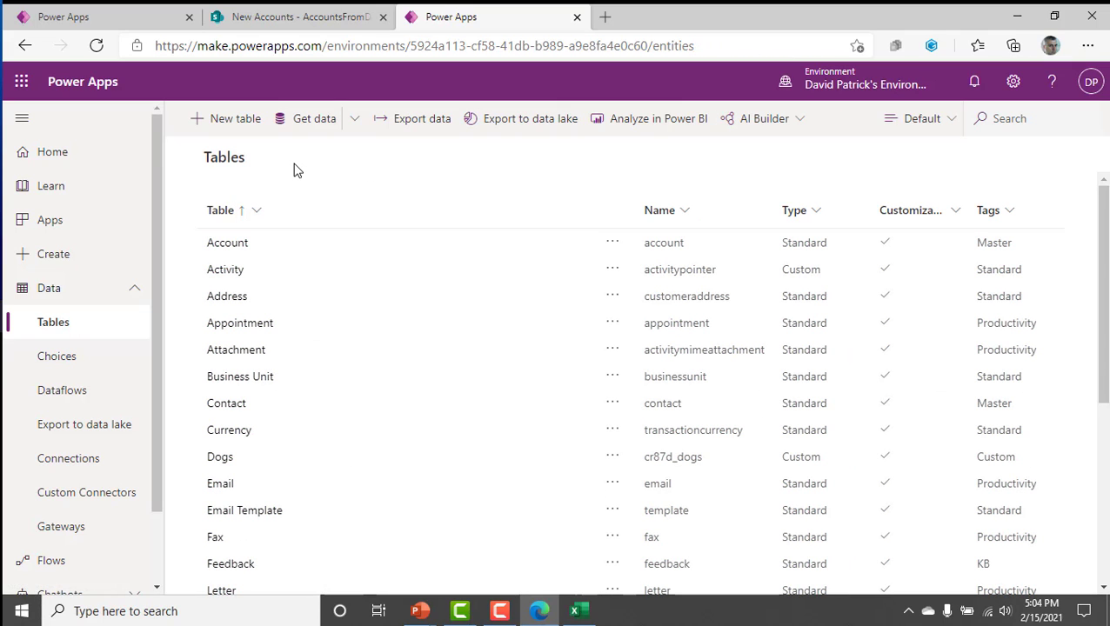
Start a new Dataverse table with the display name Cat and the plural display name Cats.
click(228, 126)
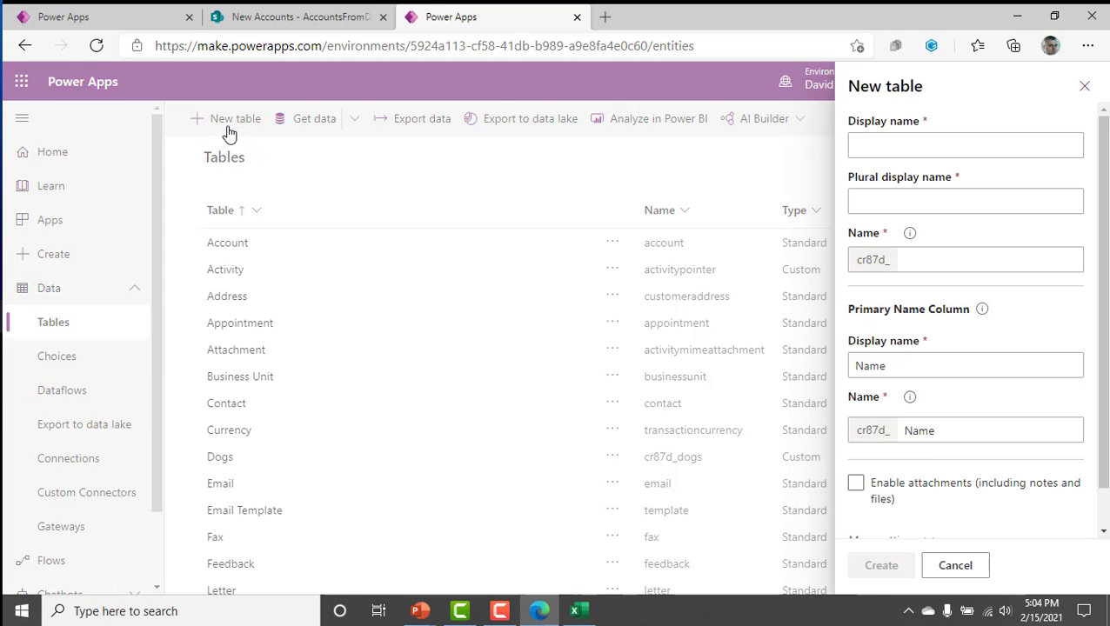
click(916, 149)
text(Cats)
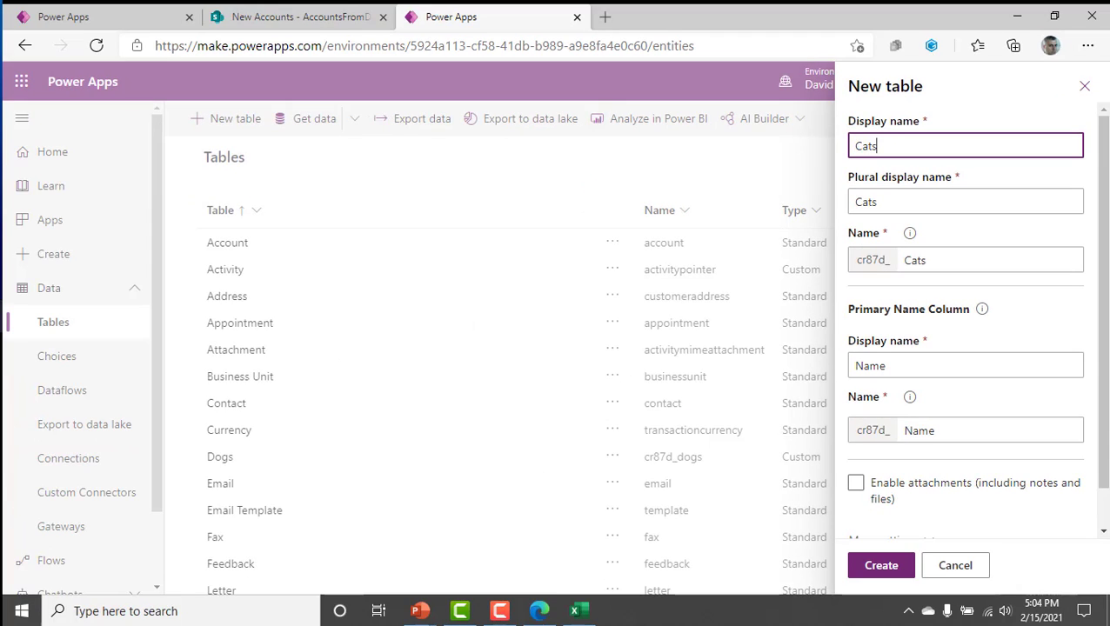
key(BackSpace)
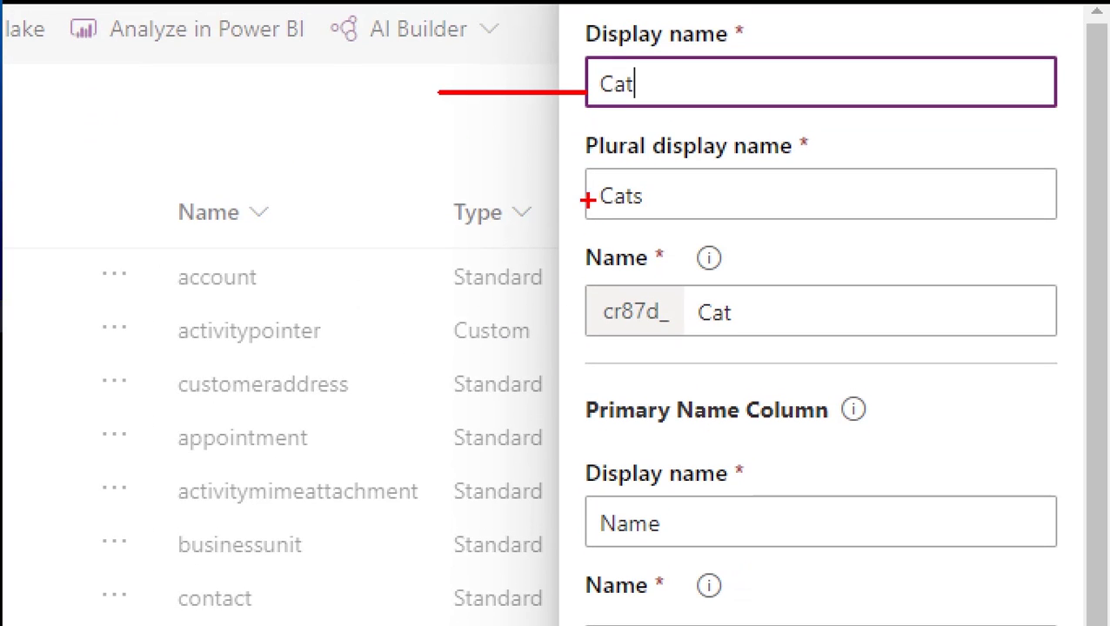
drag(589, 199, 457, 209)
mouse_move(708, 232)
mouse_down()
mouse_move(624, 237)
mouse_move(773, 382)
mouse_move(737, 233)
mouse_up()
mouse_move(674, 306)
mouse_down()
mouse_move(641, 365)
mouse_move(626, 330)
mouse_move(609, 365)
mouse_move(660, 351)
mouse_up()
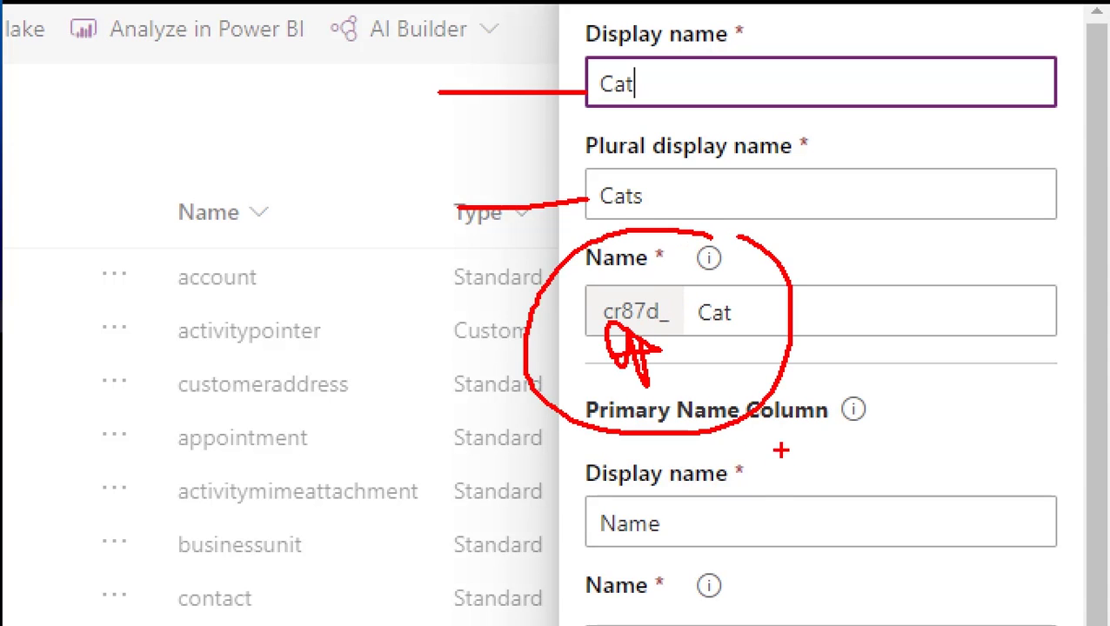
key(Escape)
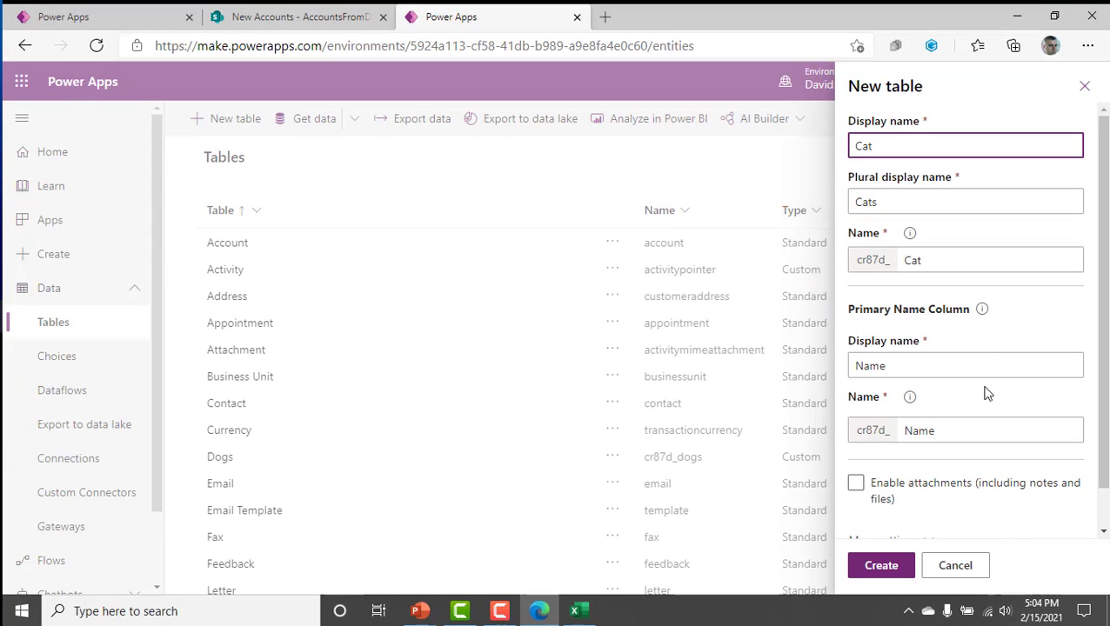
key(ctrl+1)
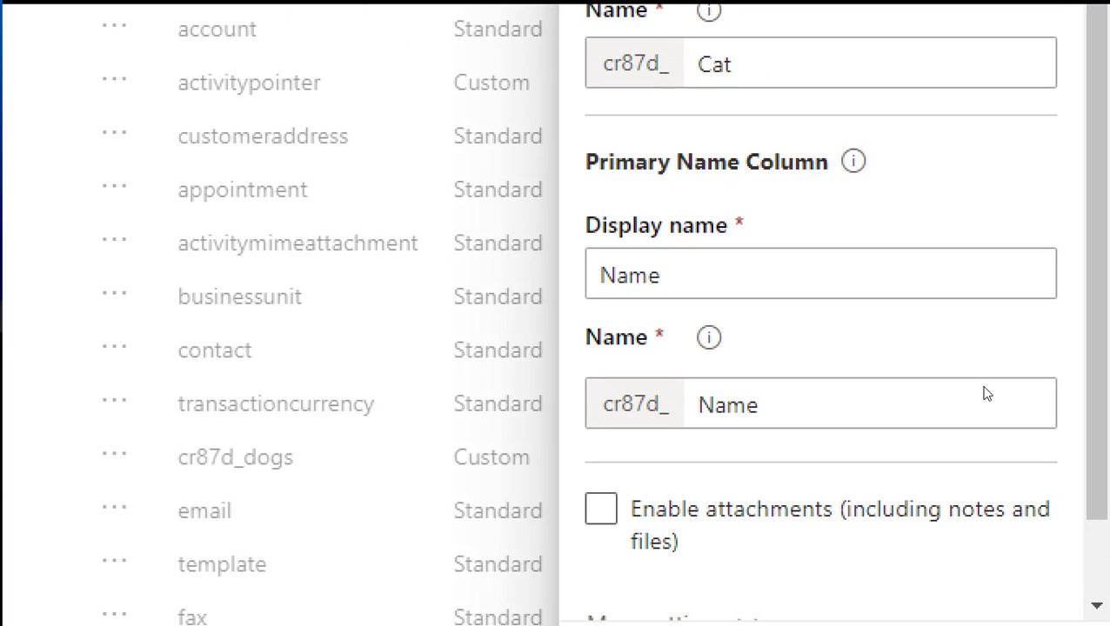
key(Escape)
Review the new table's additional settings, leave attachments disabled, and create the Cat table.
click(929, 492)
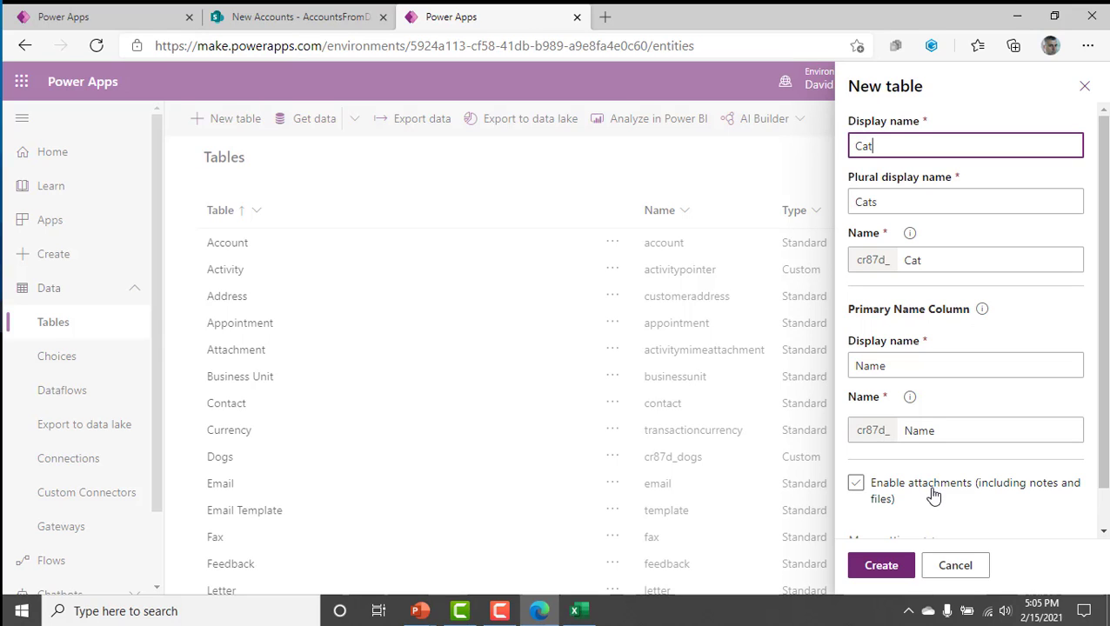
scroll(1100, 509, down, 2)
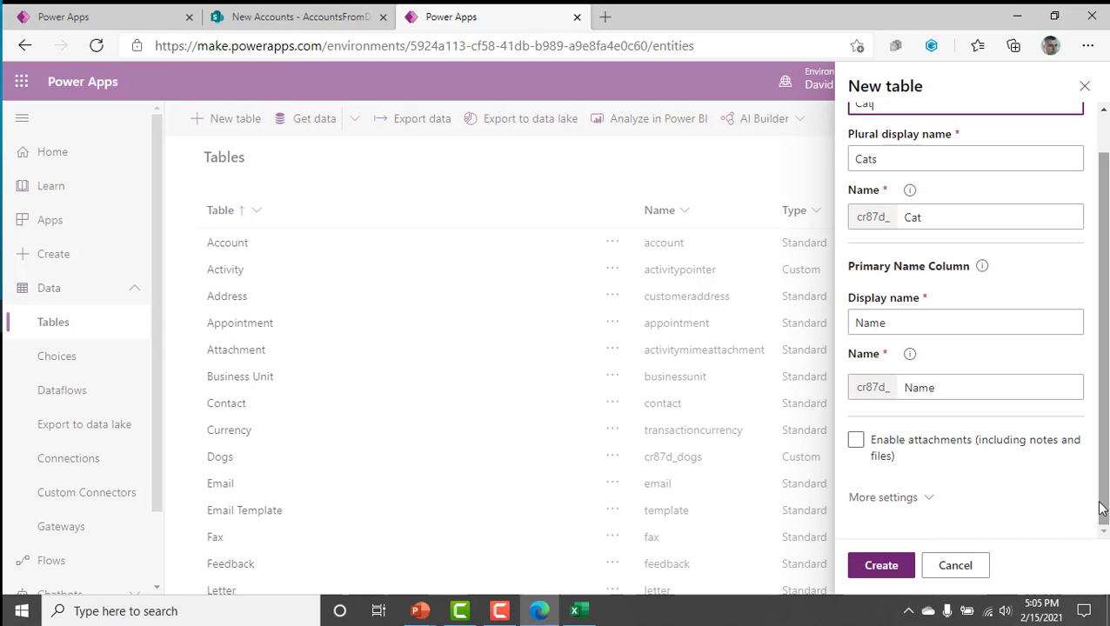
click(931, 501)
scroll(1043, 414, down, 2)
scroll(1044, 414, down, 3)
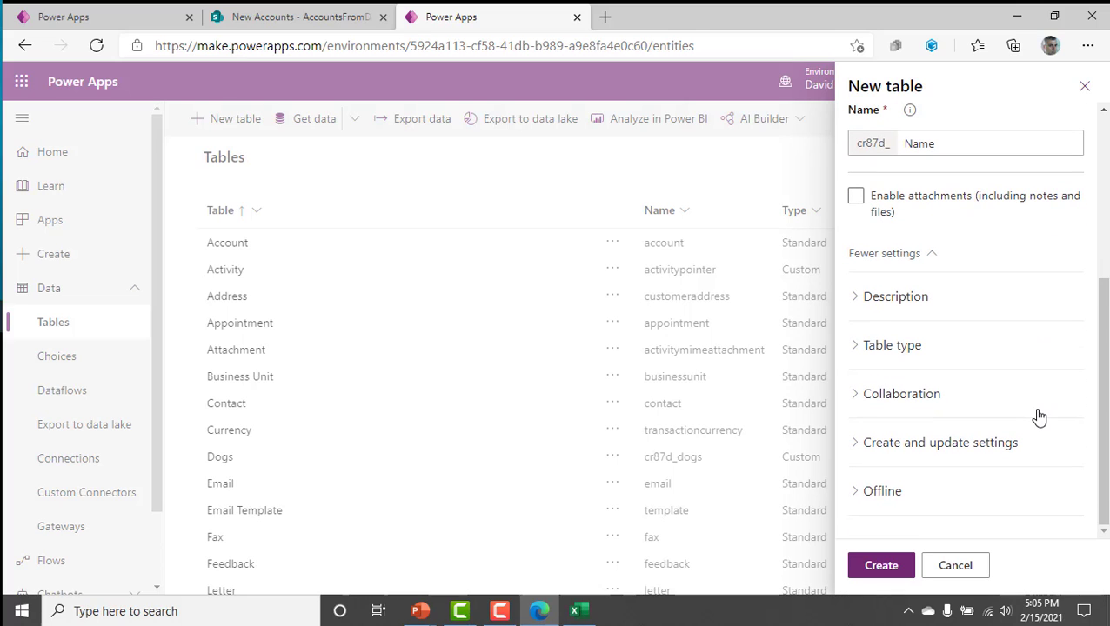
scroll(923, 496, up, 7)
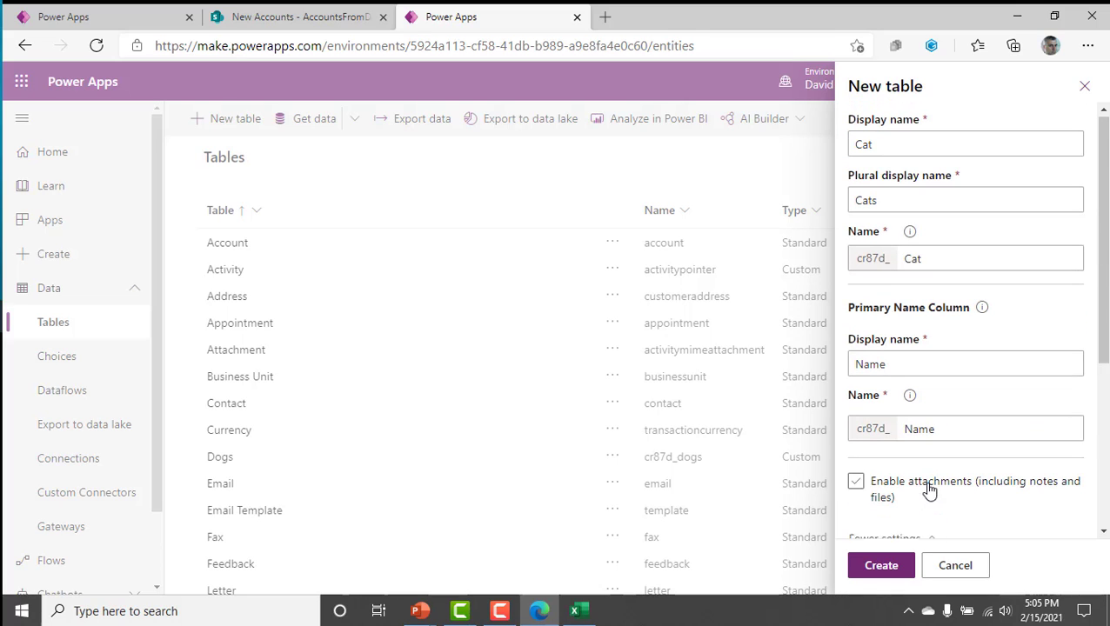
click(881, 565)
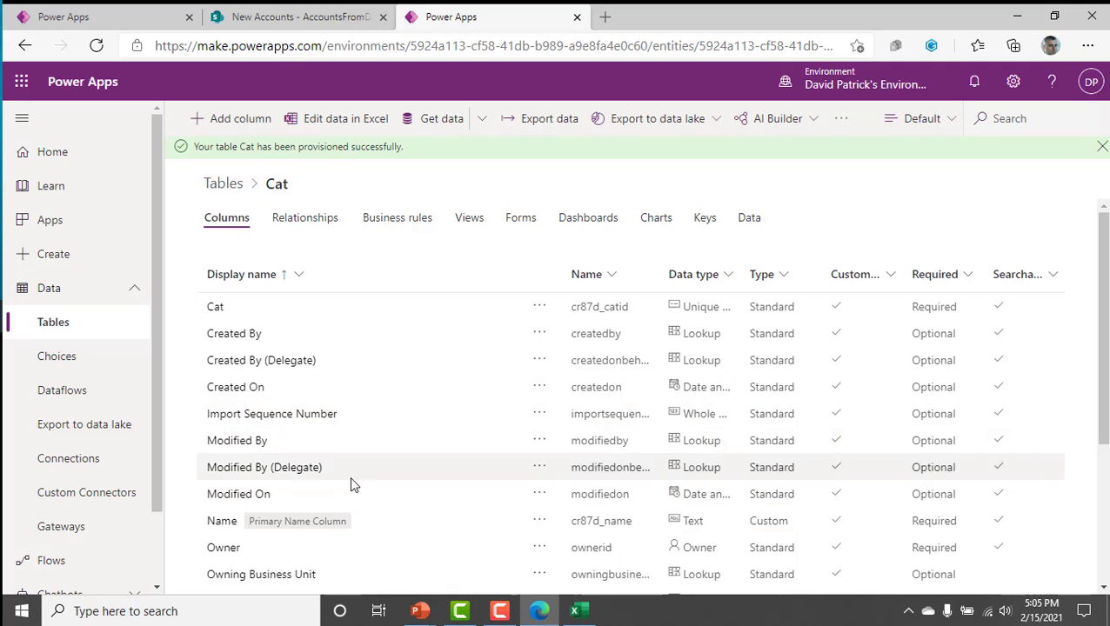
click(336, 308)
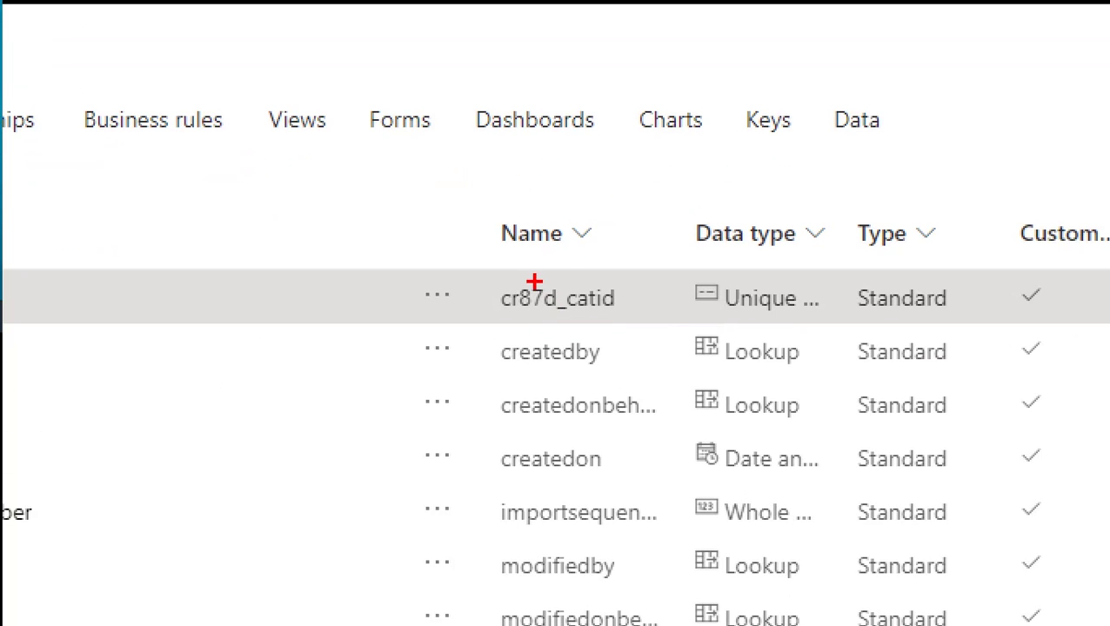
drag(587, 300, 654, 250)
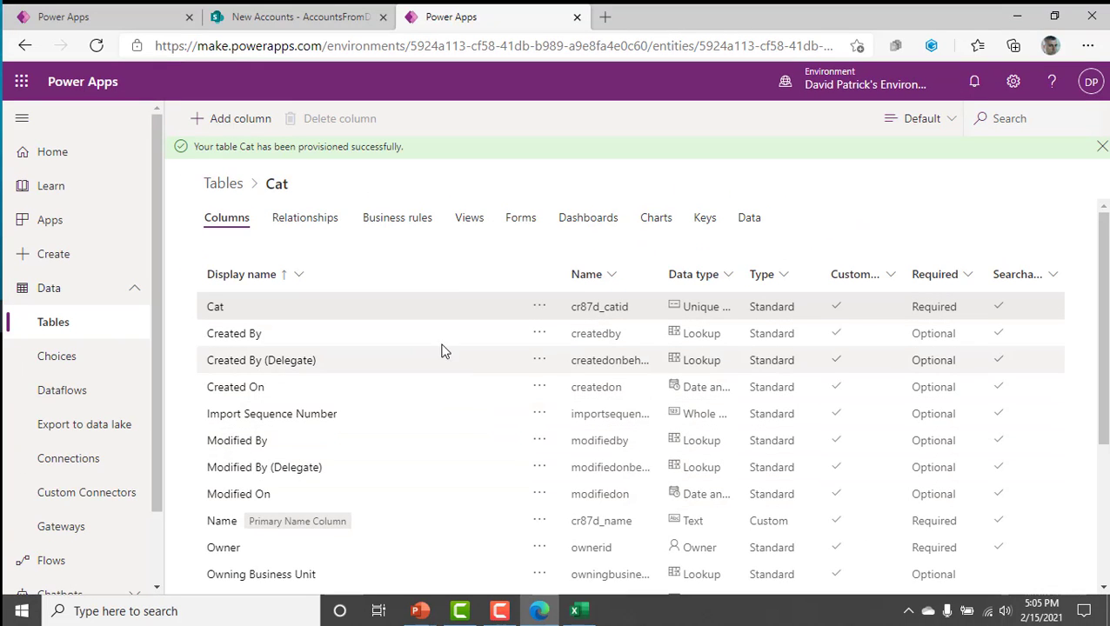
Add an optional, searchable column named Owner with the Text data type to the Cat table.
click(863, 137)
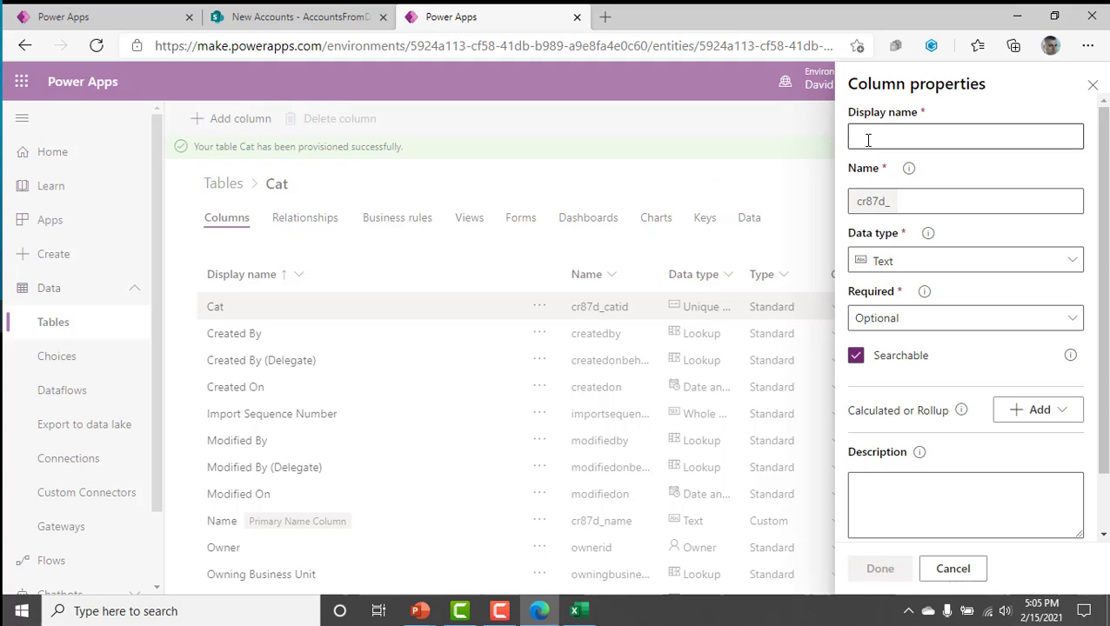
text(Own)
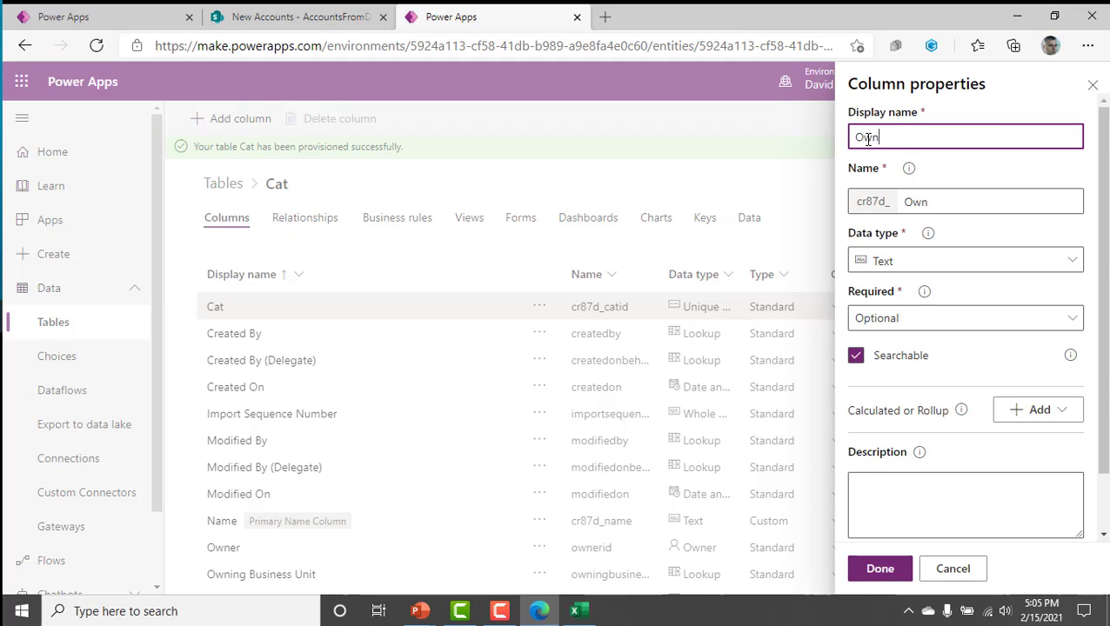
text(err)
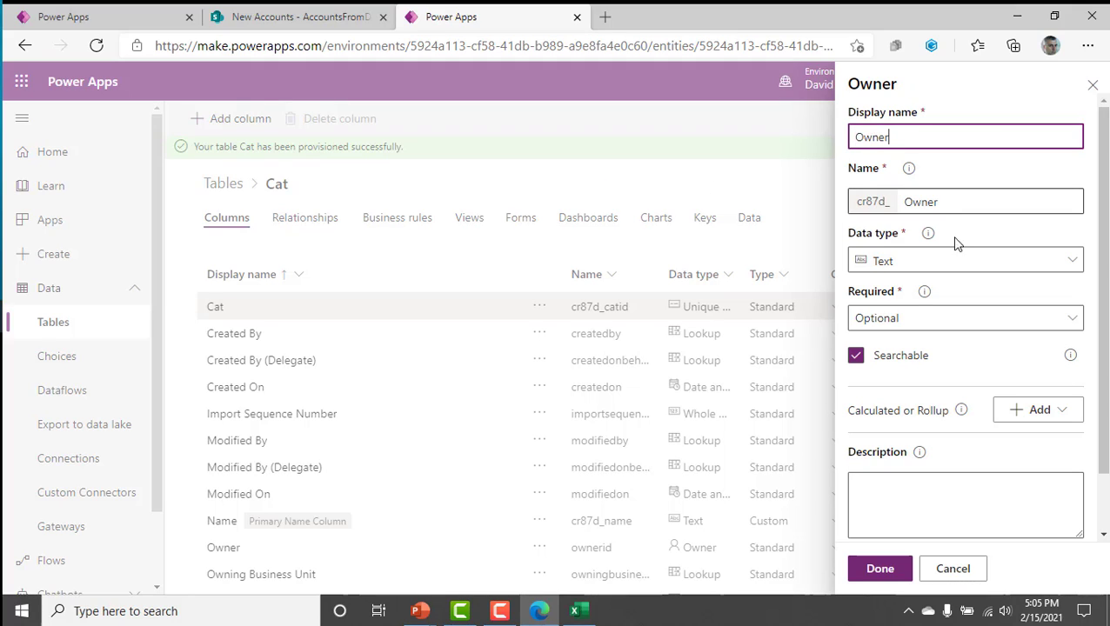
click(957, 266)
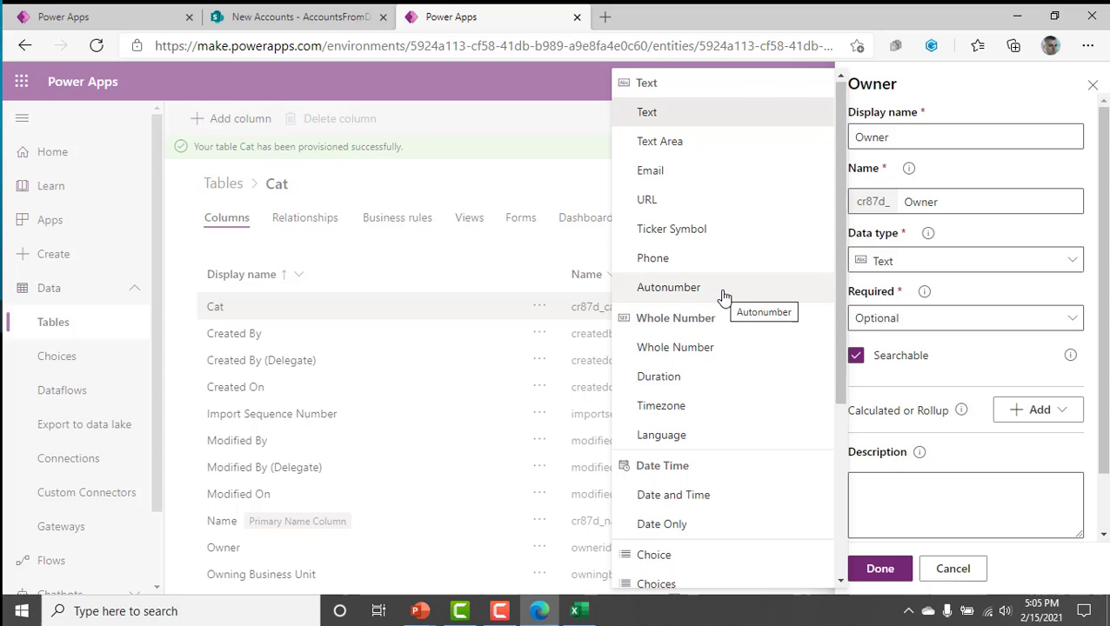
right_click(729, 435)
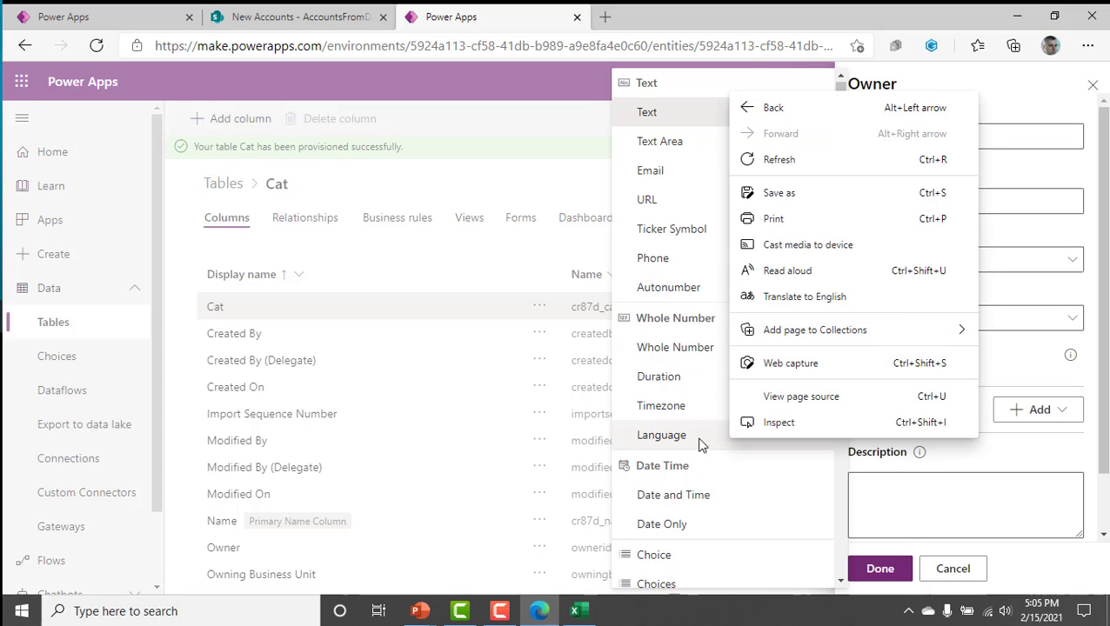
click(681, 120)
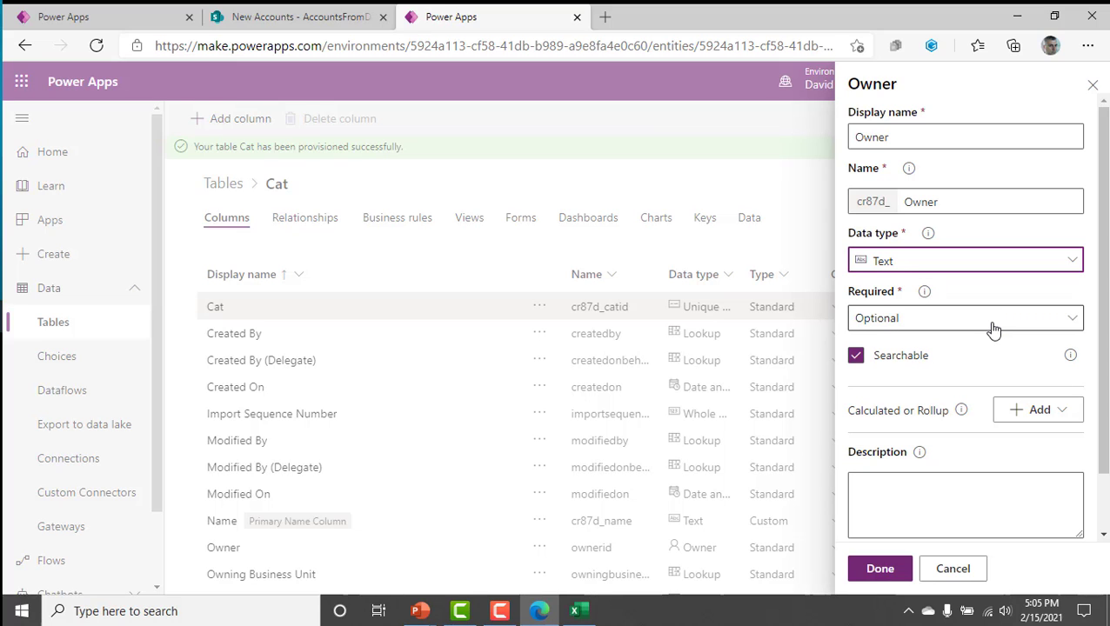
click(891, 570)
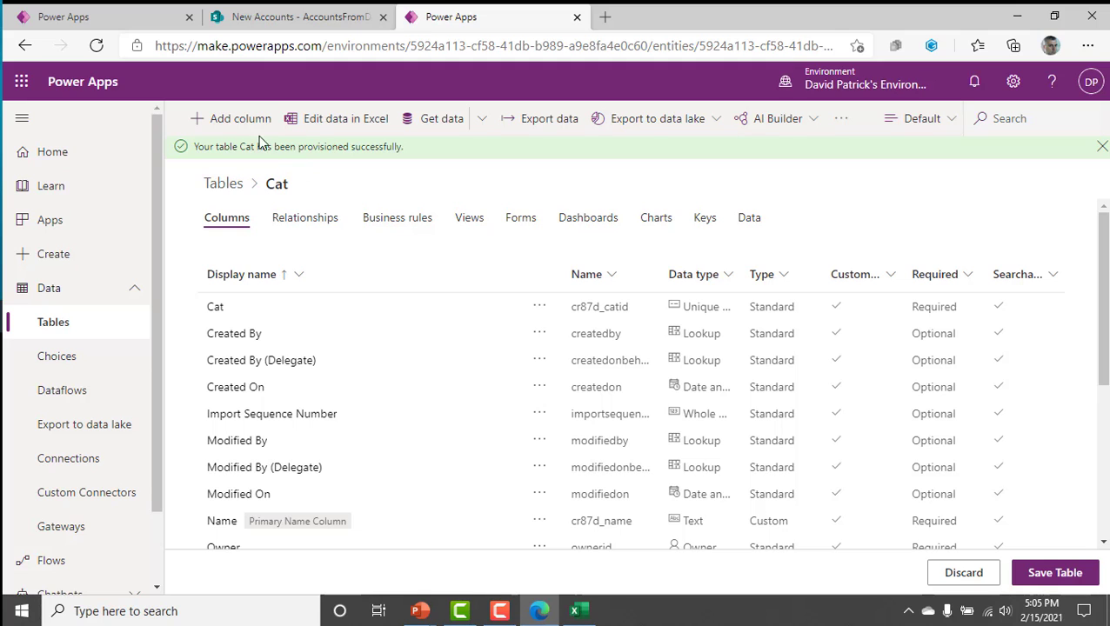
Add an optional column named DOB with the Date Only data type to the Cat table.
click(237, 120)
click(880, 139)
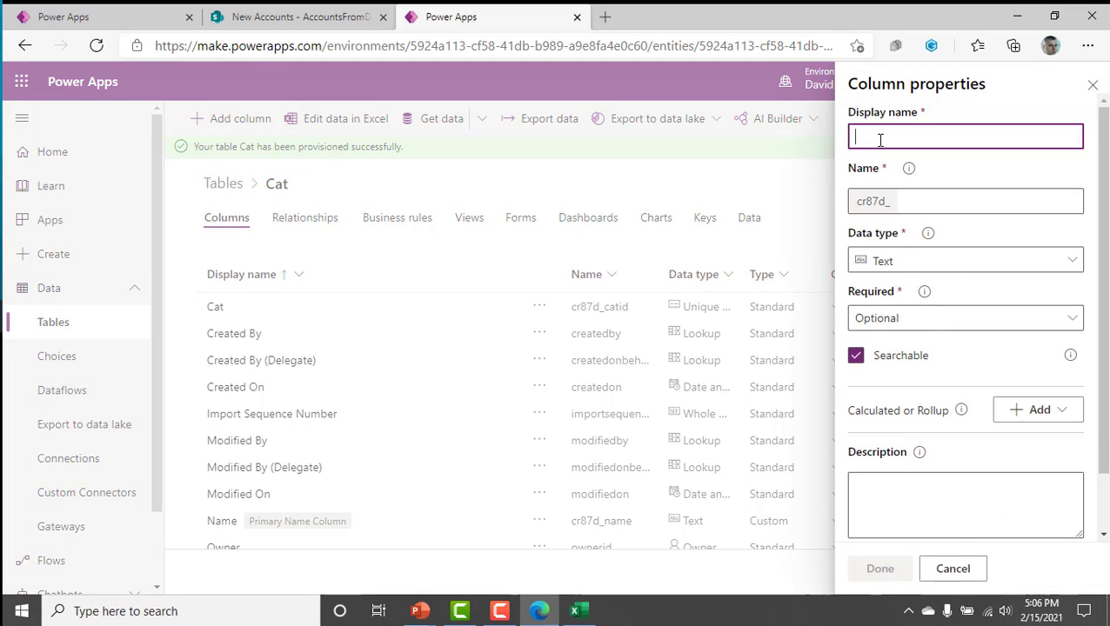
text(DOB)
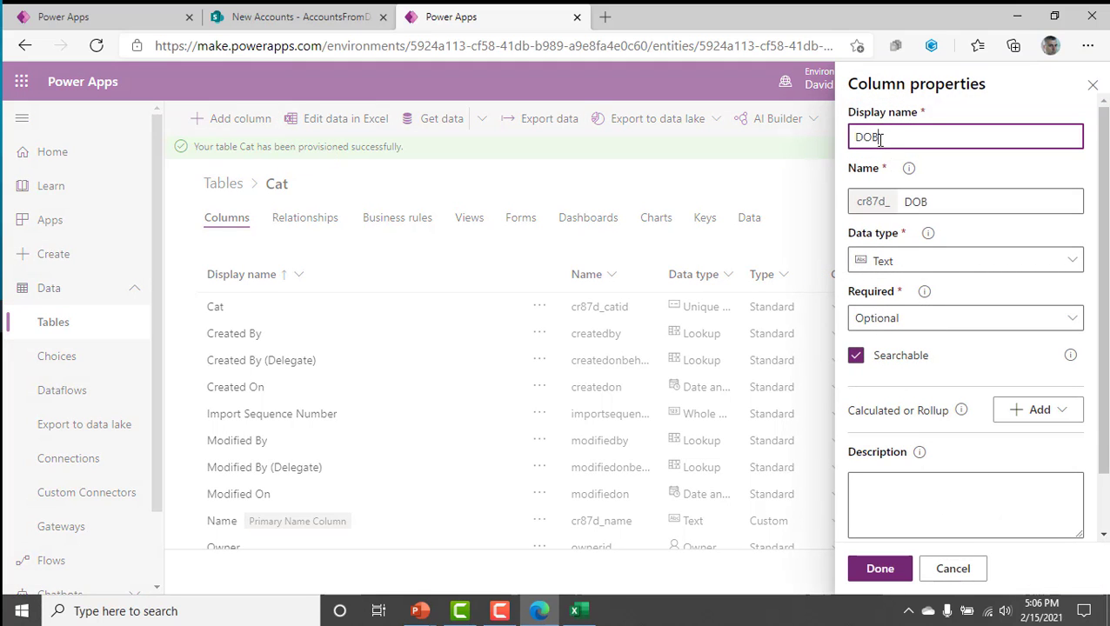
click(897, 270)
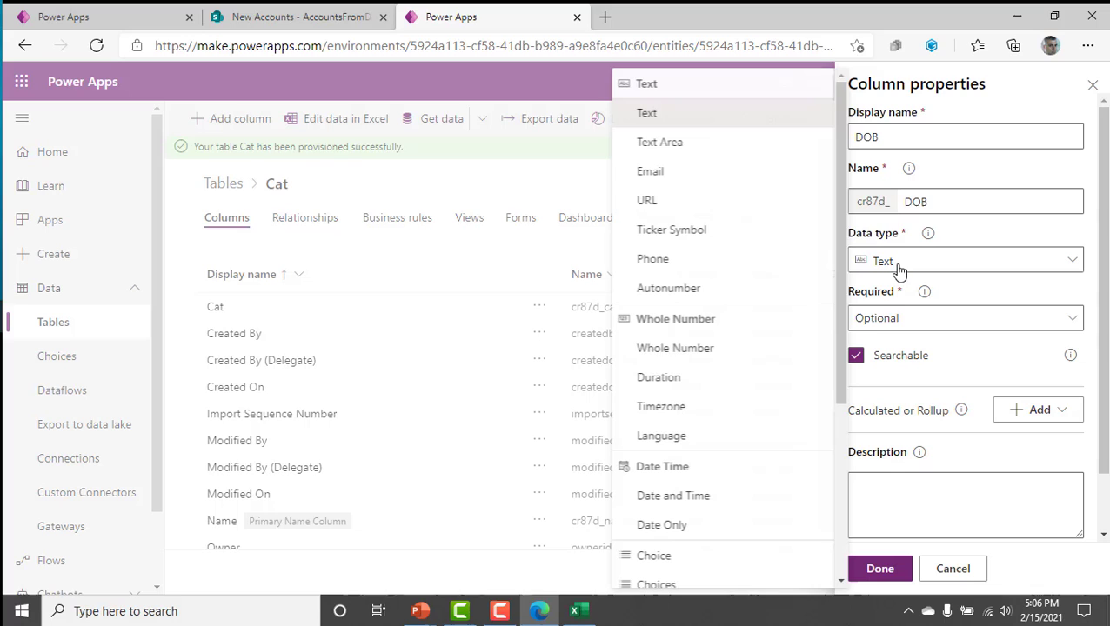
click(667, 524)
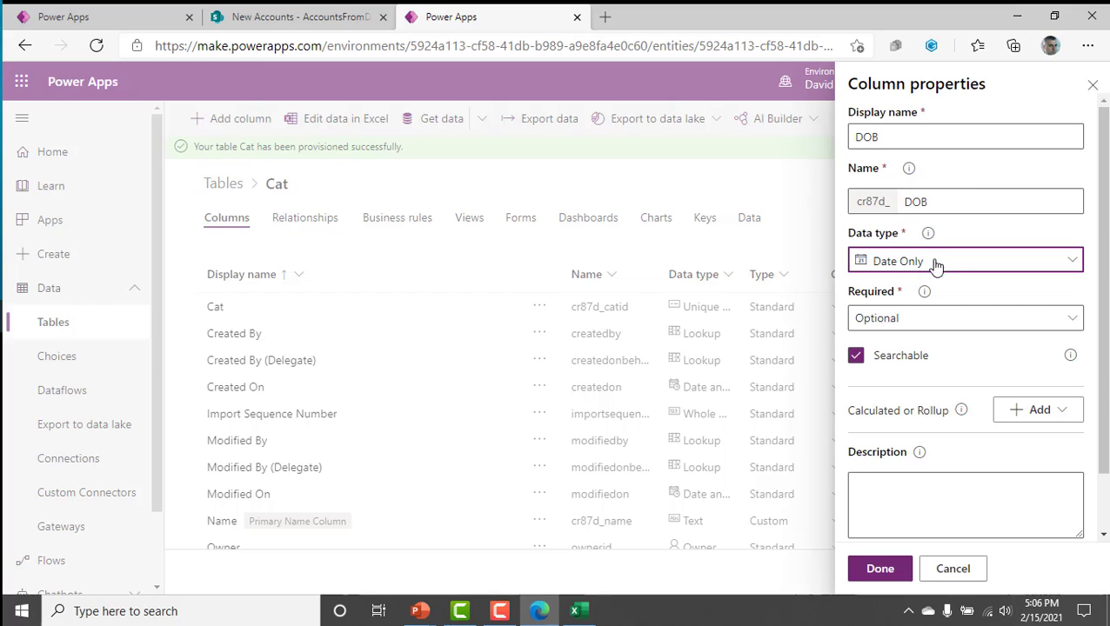
click(935, 328)
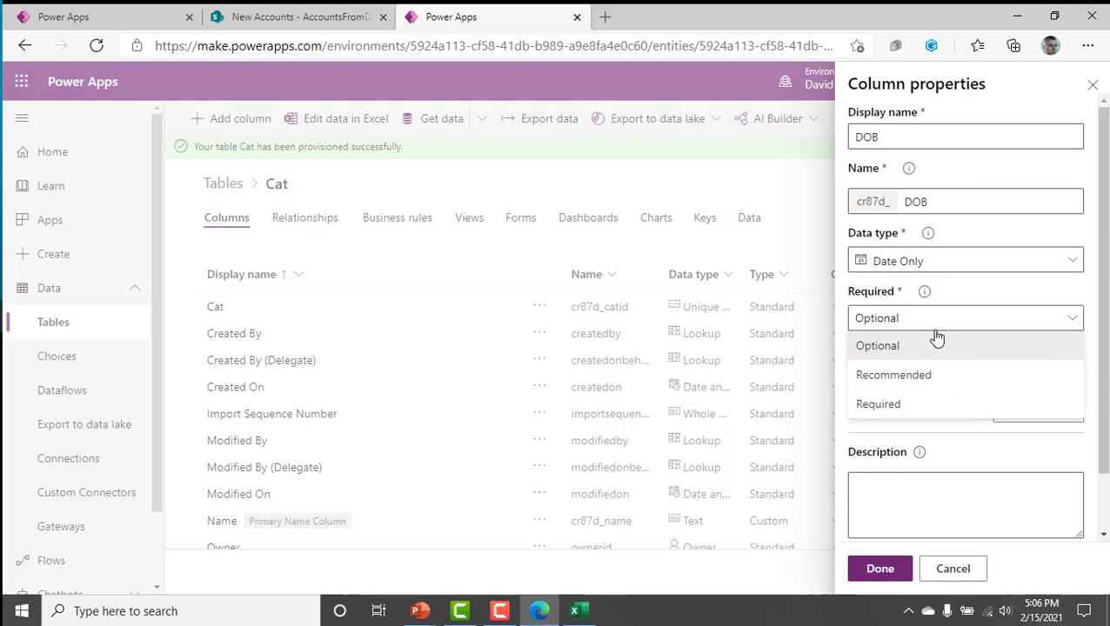
click(962, 296)
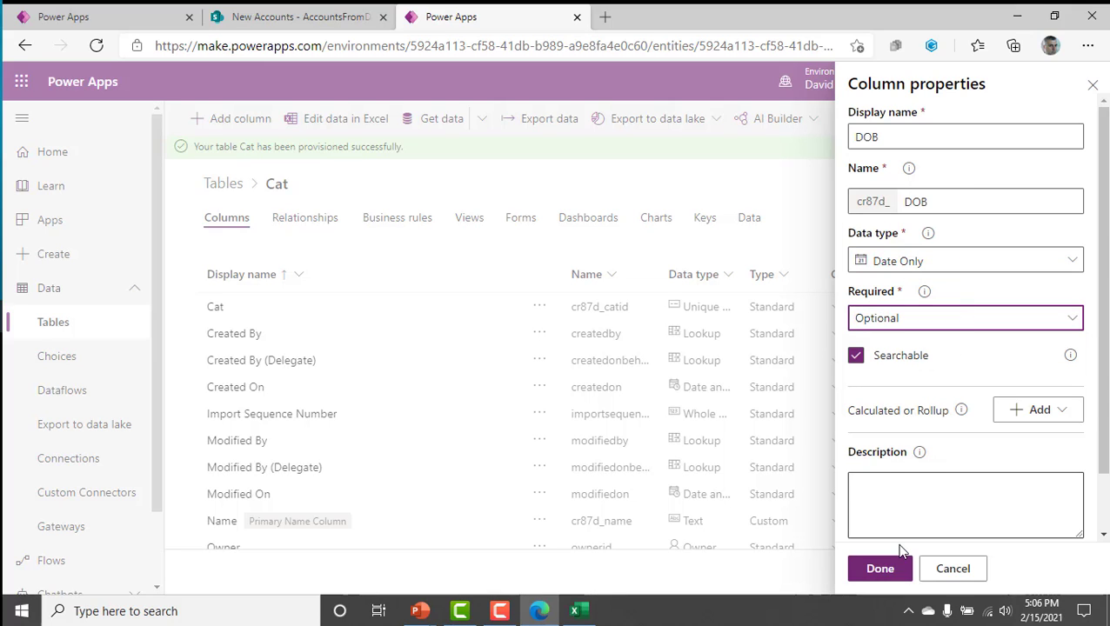
click(879, 570)
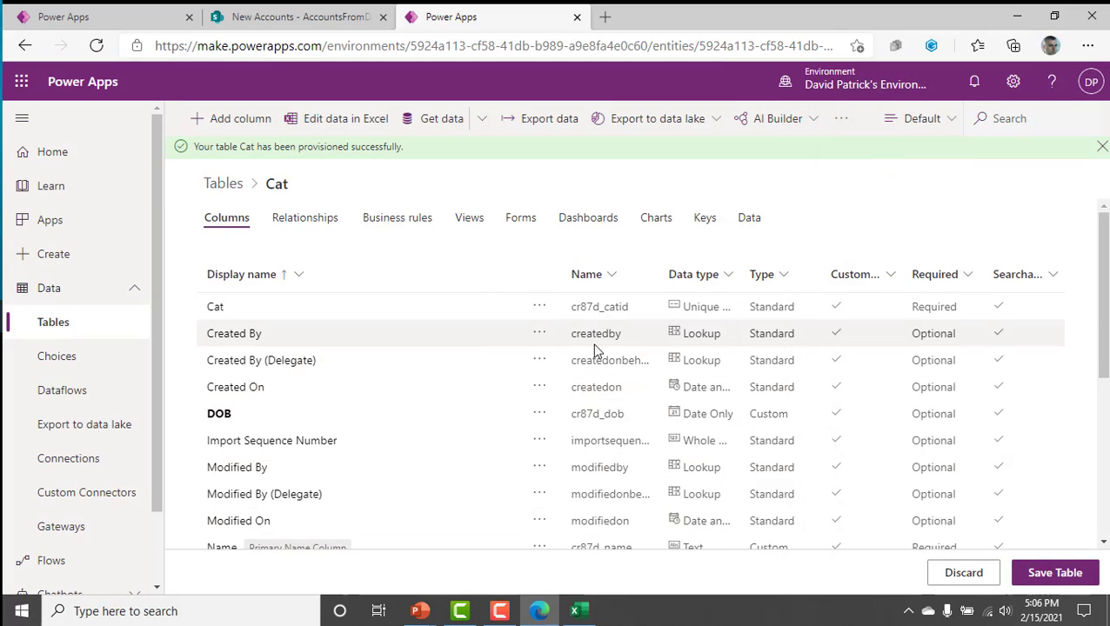
Sort the Cat table's columns by Name from A to Z and examine the custom columns.
click(583, 273)
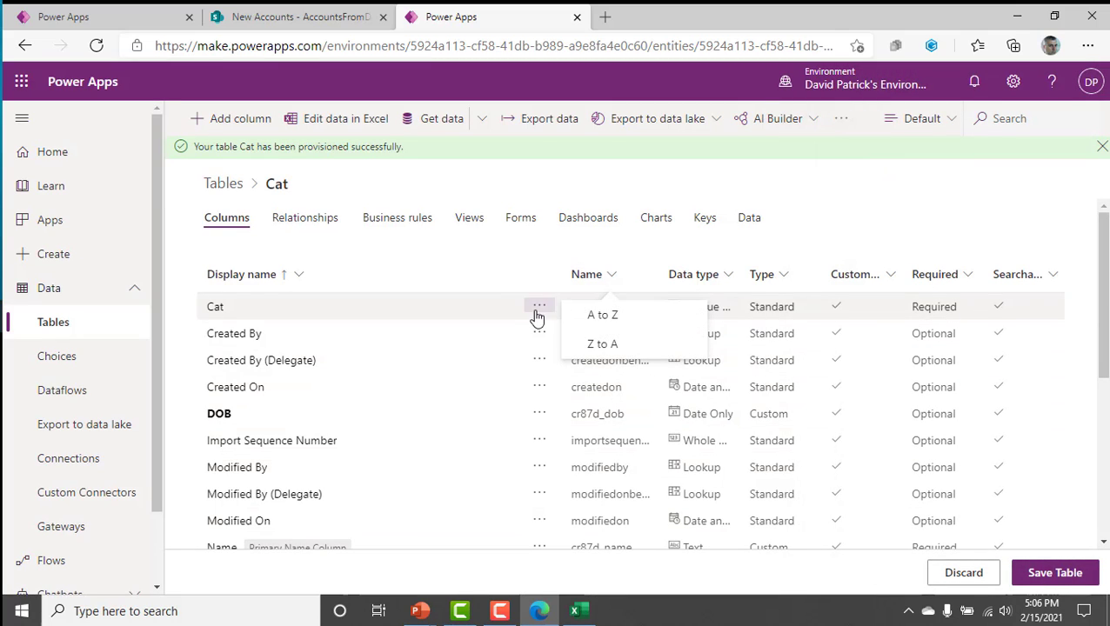
click(570, 316)
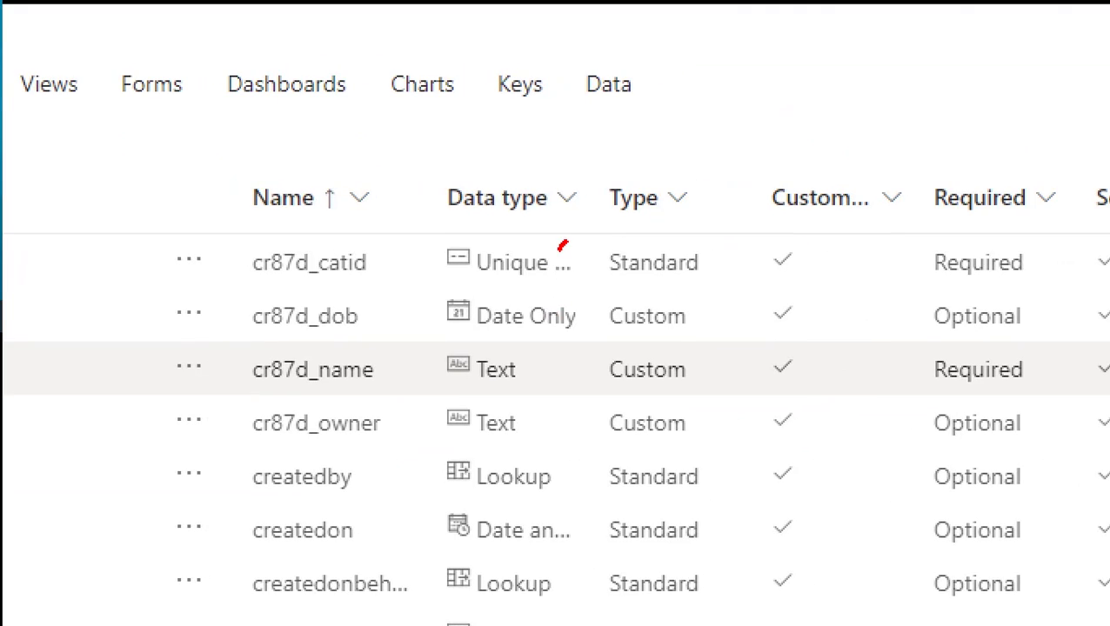
drag(563, 244, 629, 153)
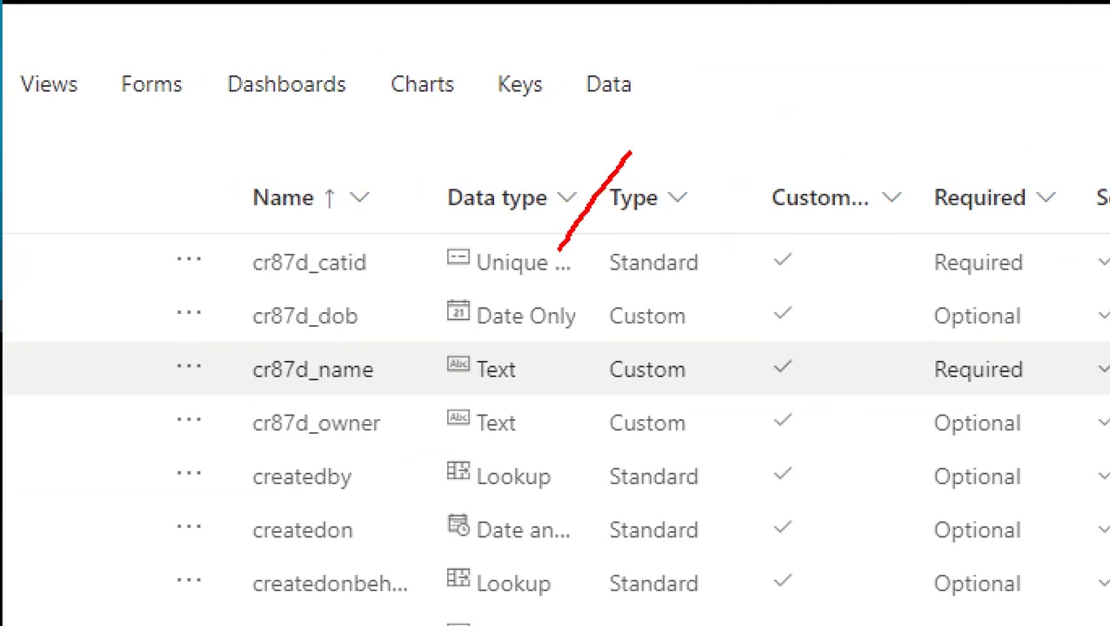
drag(674, 211, 722, 108)
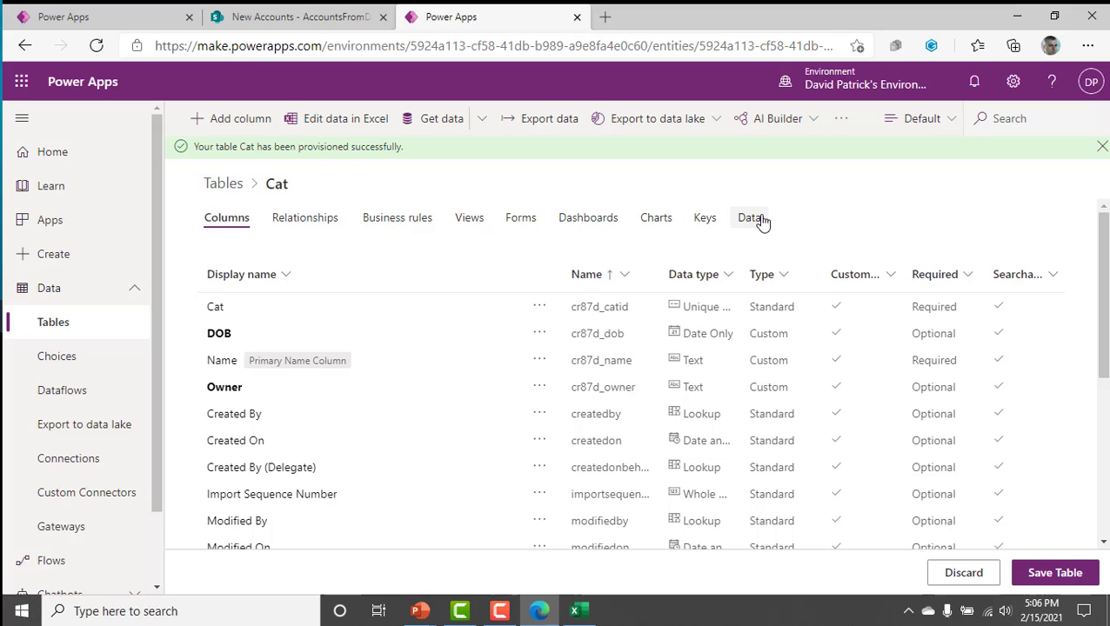
Open the Cat table's data in Excel for editing and enable editing in the downloaded workbook.
click(750, 219)
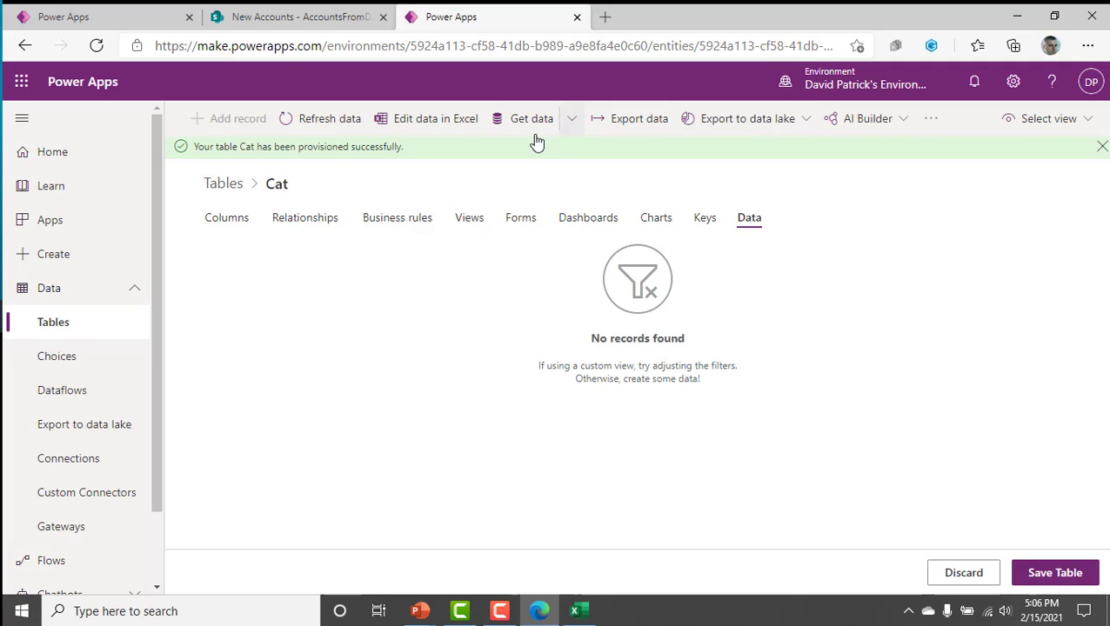
click(399, 125)
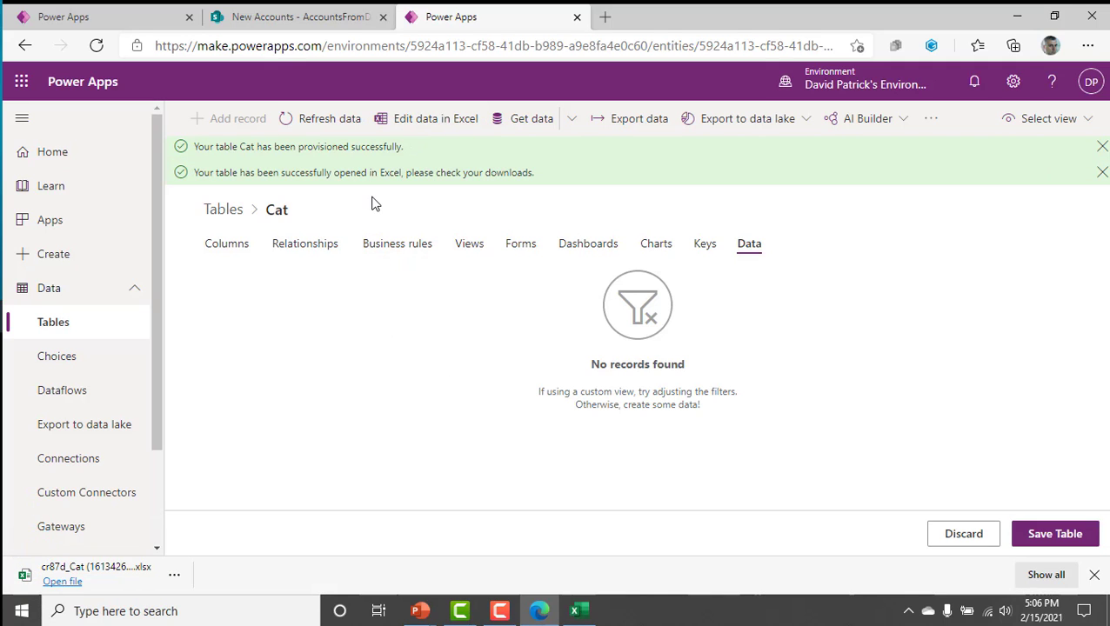
click(87, 581)
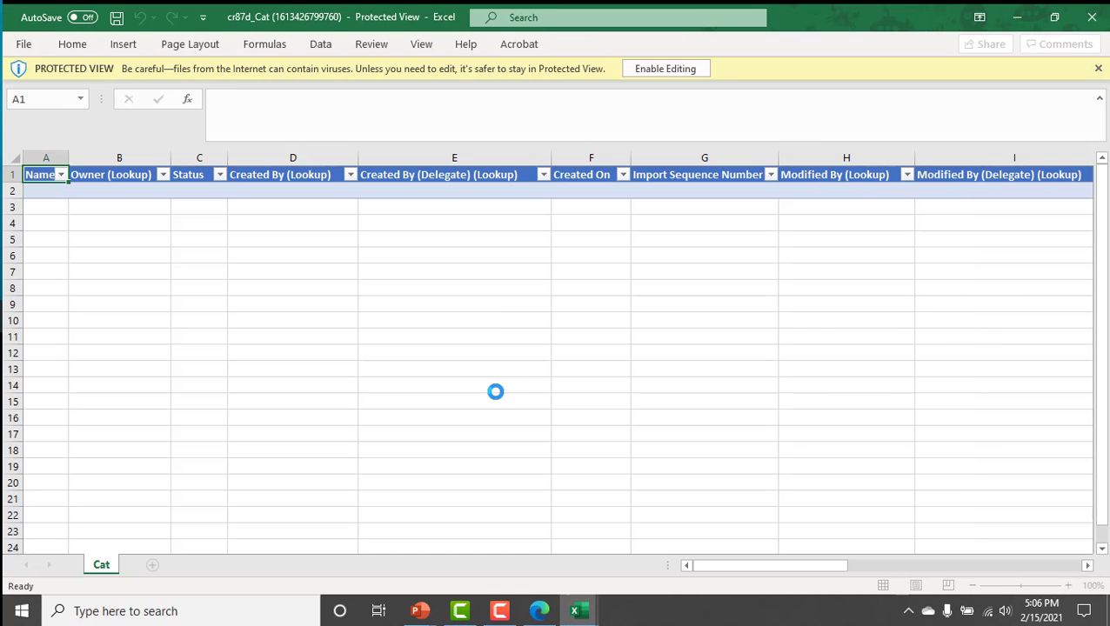
click(654, 68)
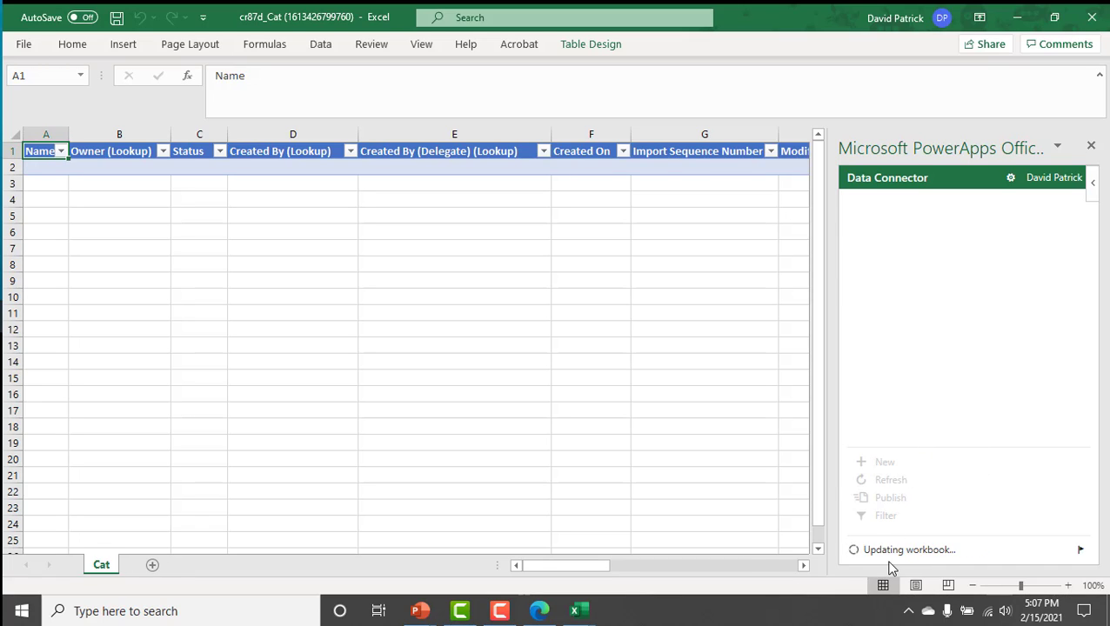
Add a new row to the Cat sheet and enter Joey, Raj and Zeek in cells A2 to A4 of the Name column.
click(894, 467)
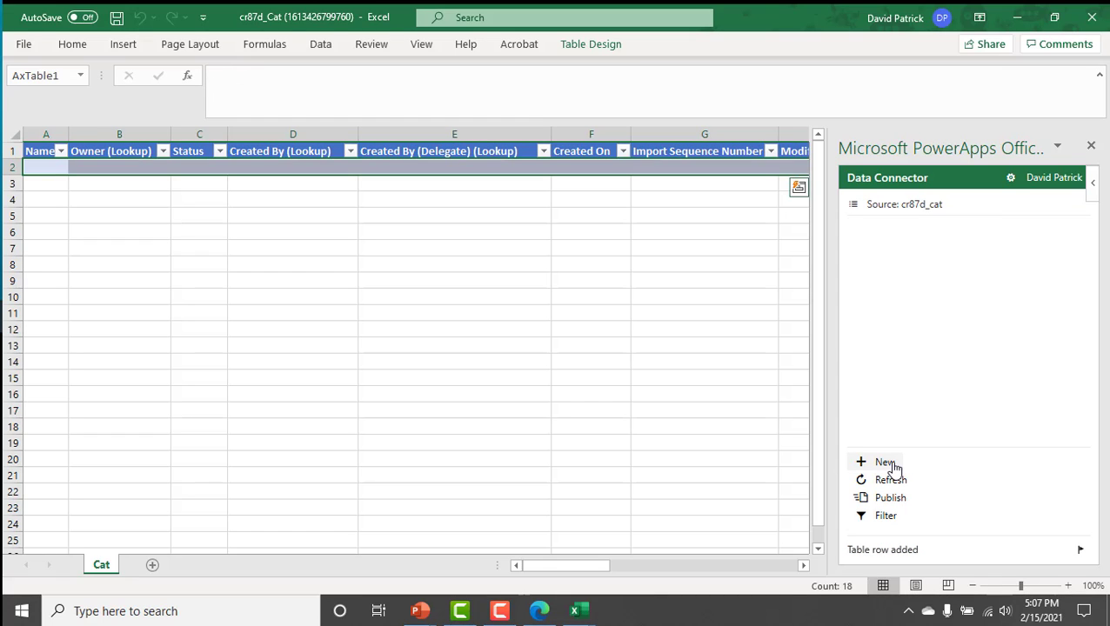
click(54, 168)
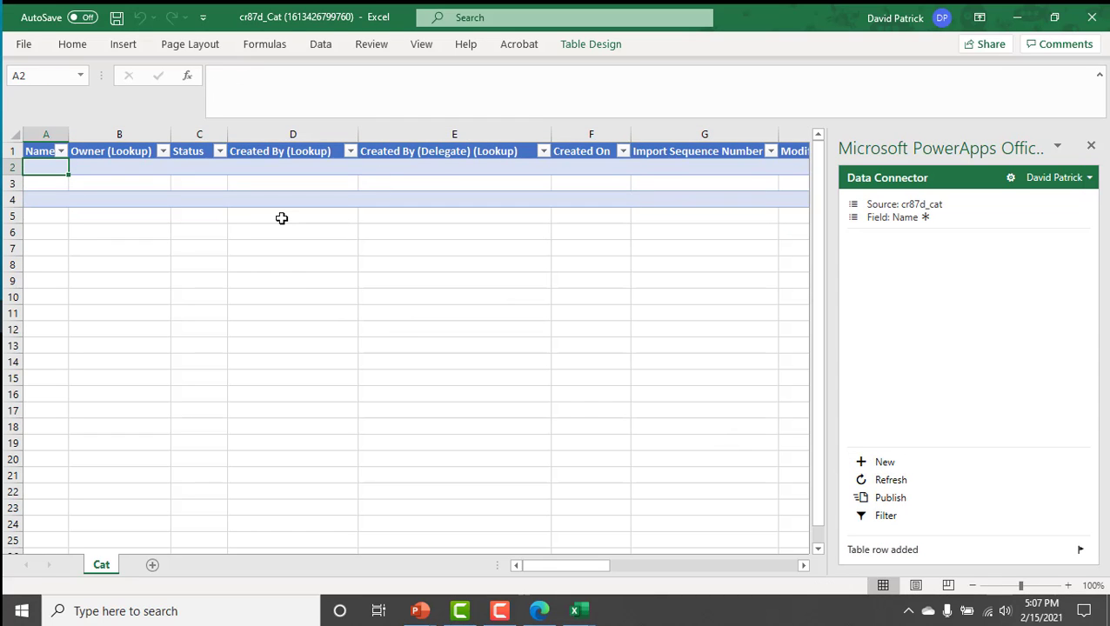
text(Joey)
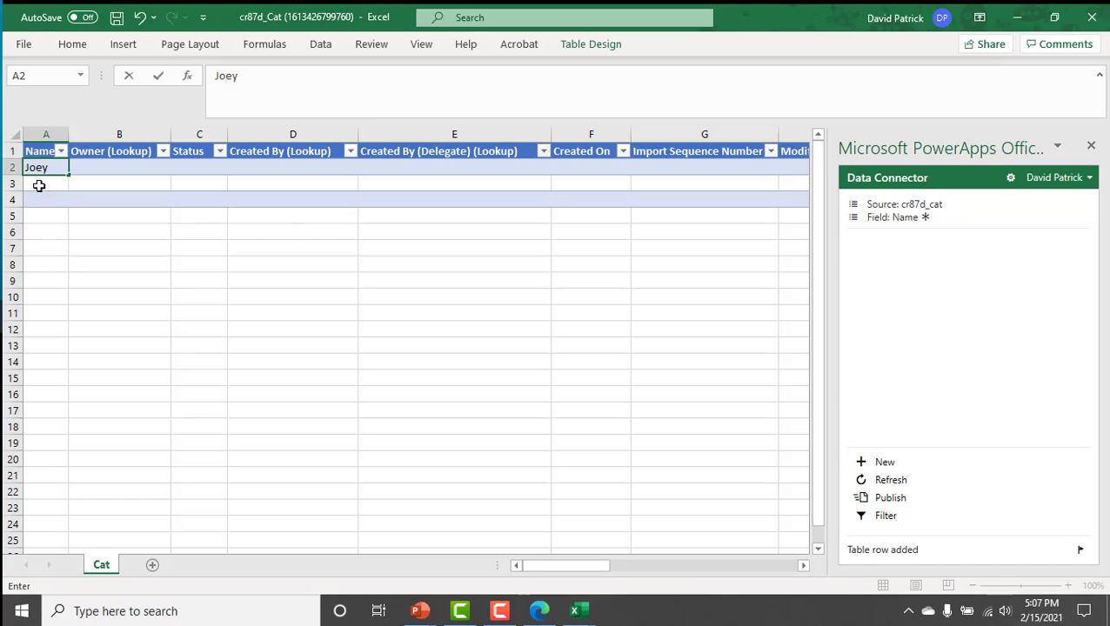
click(34, 185)
click(54, 182)
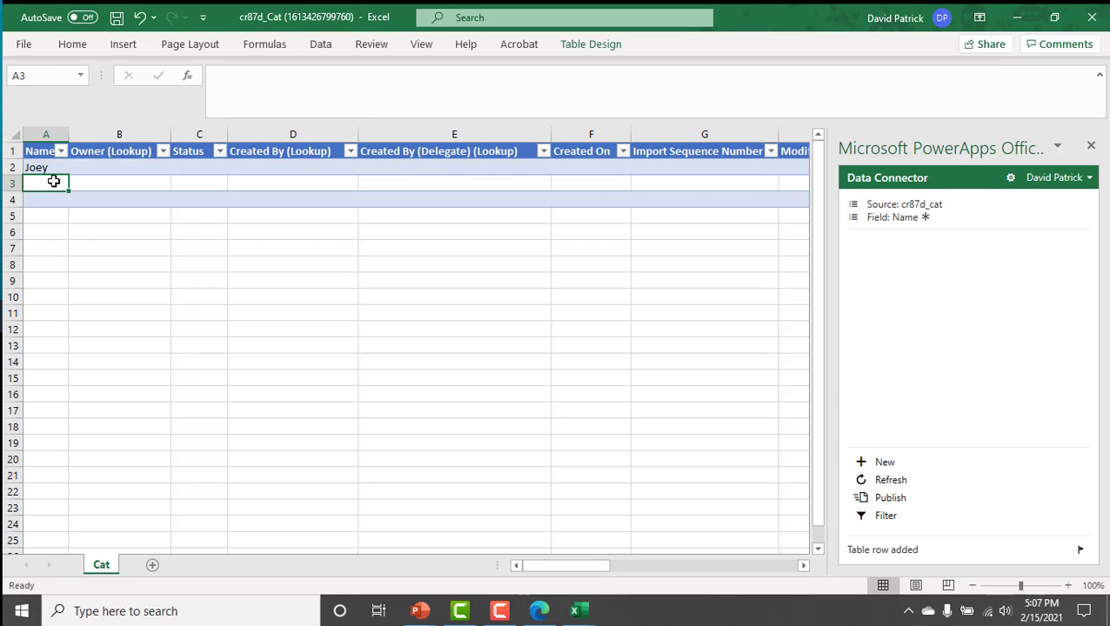
text(Raj)
click(37, 199)
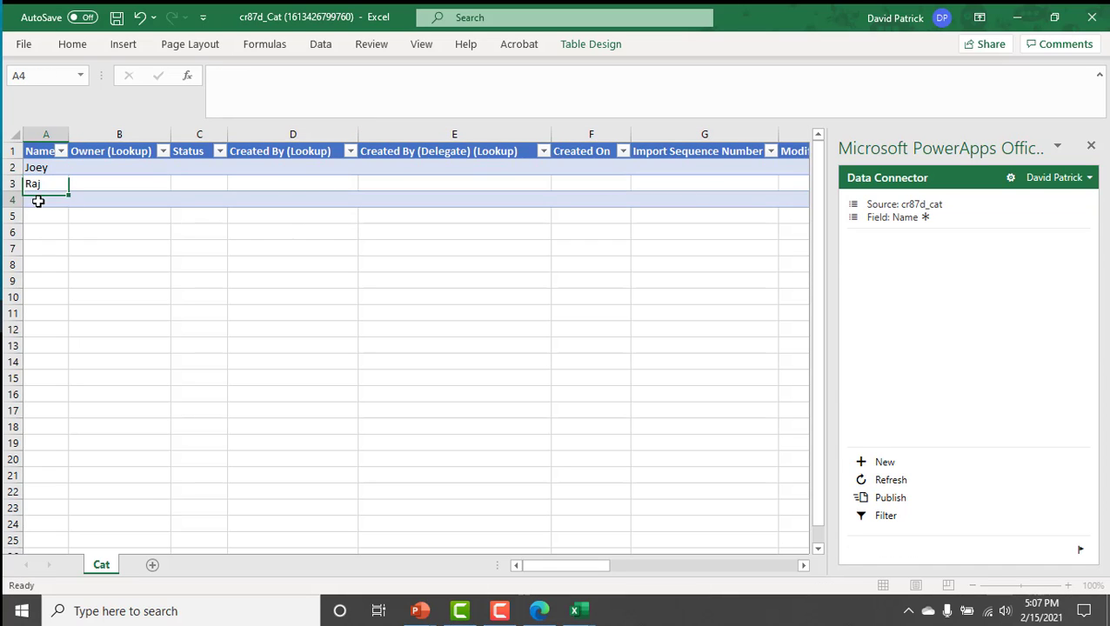
text(Z)
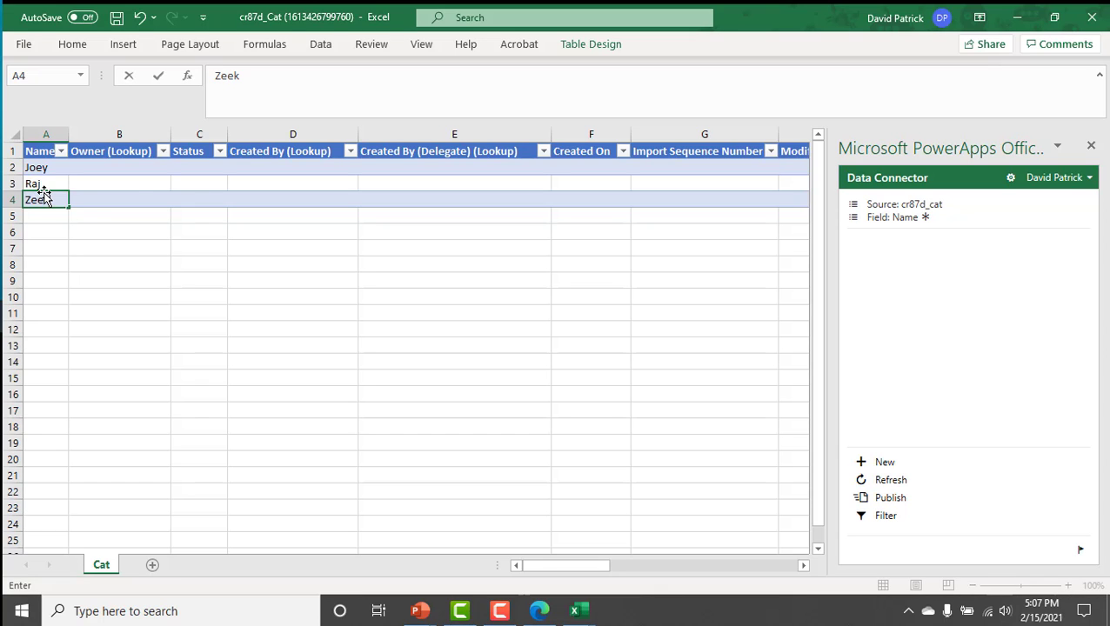
text(eek)
click(134, 198)
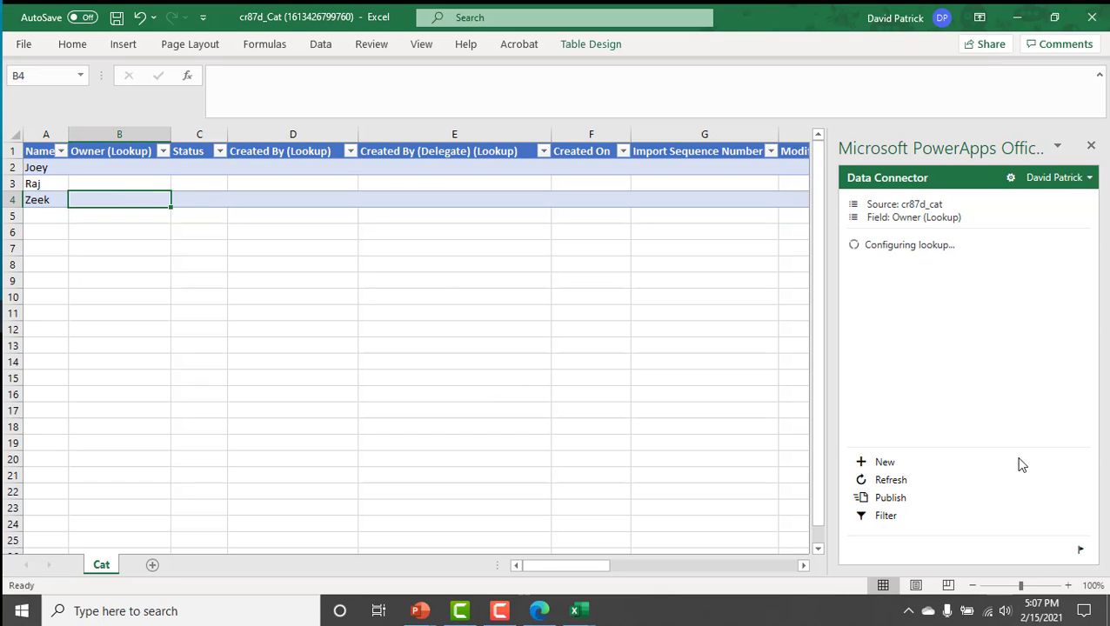
Publish the new Cat rows to Dataverse and leave Excel for the Cat table in the browser.
click(886, 498)
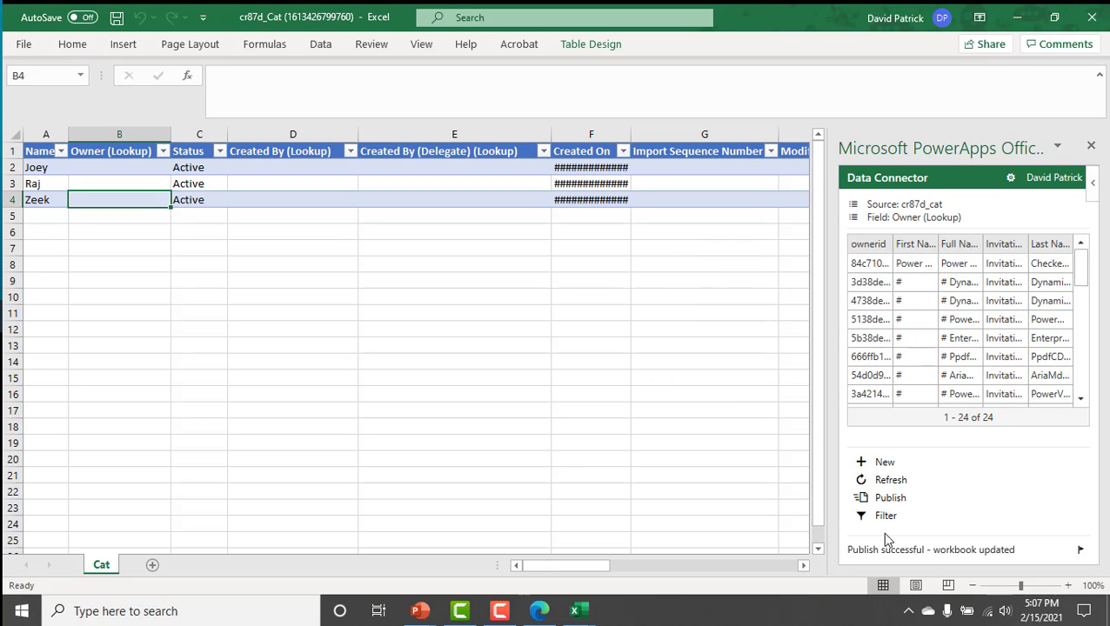
click(1091, 19)
click(1016, 17)
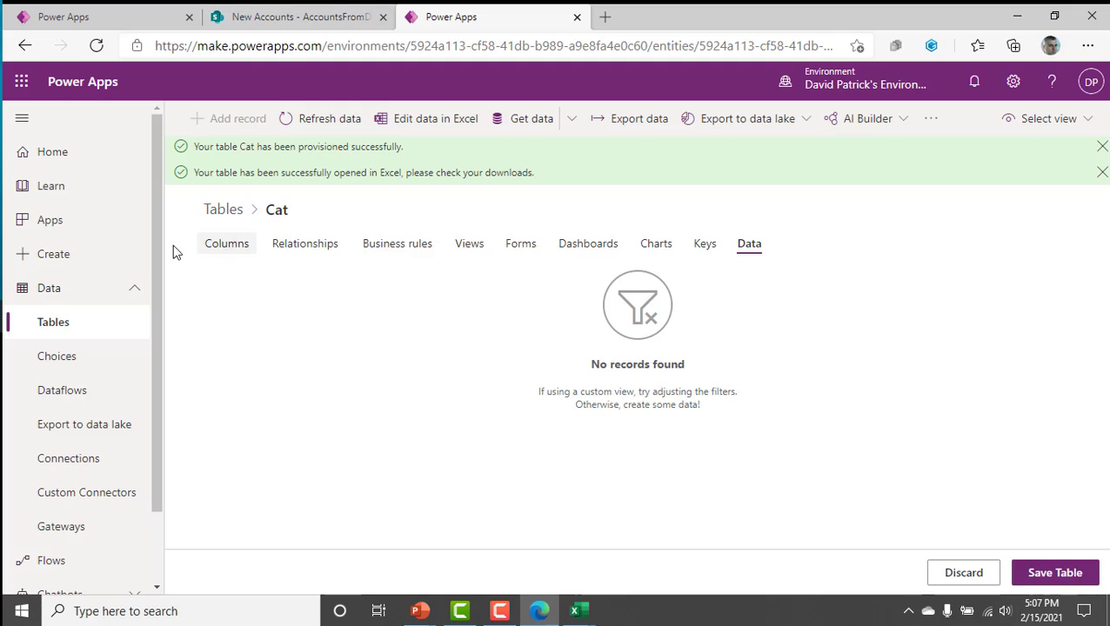
Stay on the Cat table page without discarding the unsaved changes and refresh its data to check the published records.
click(57, 330)
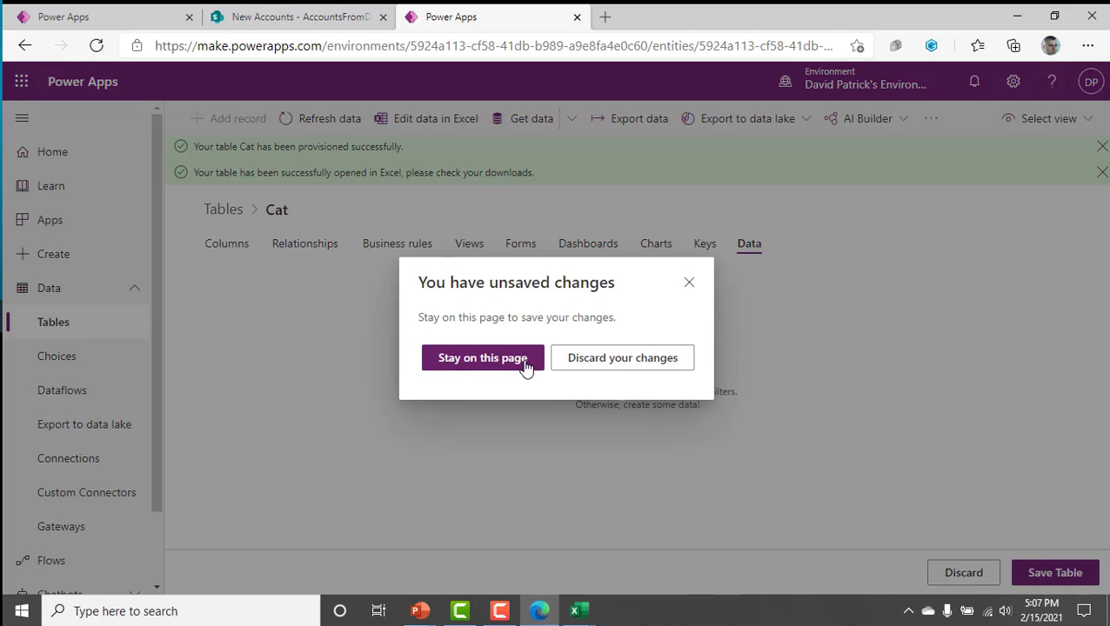
click(689, 284)
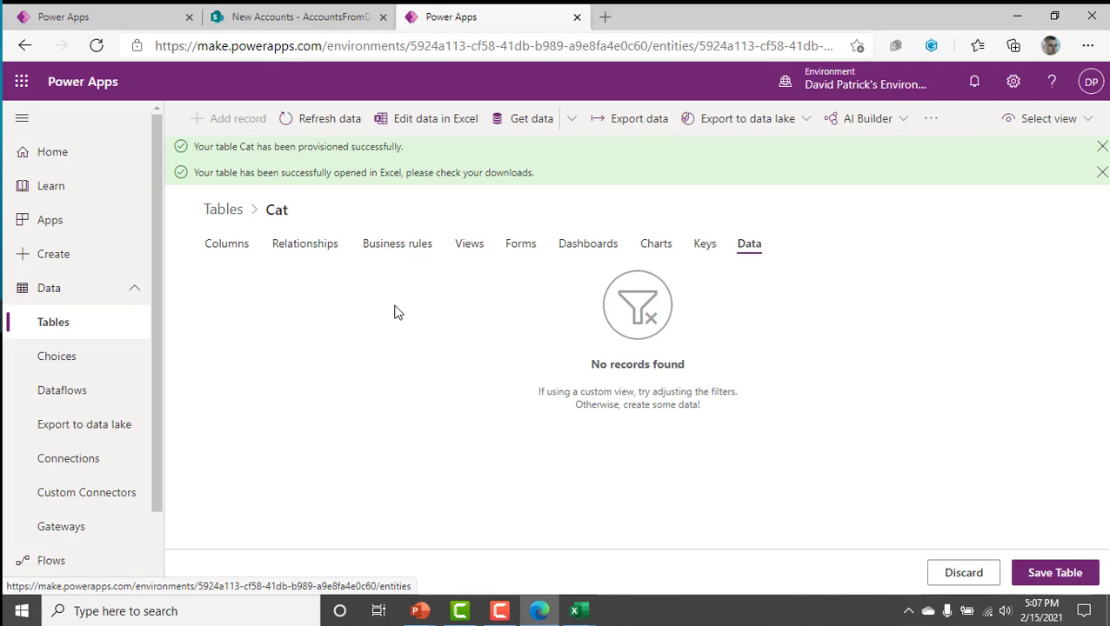
click(295, 122)
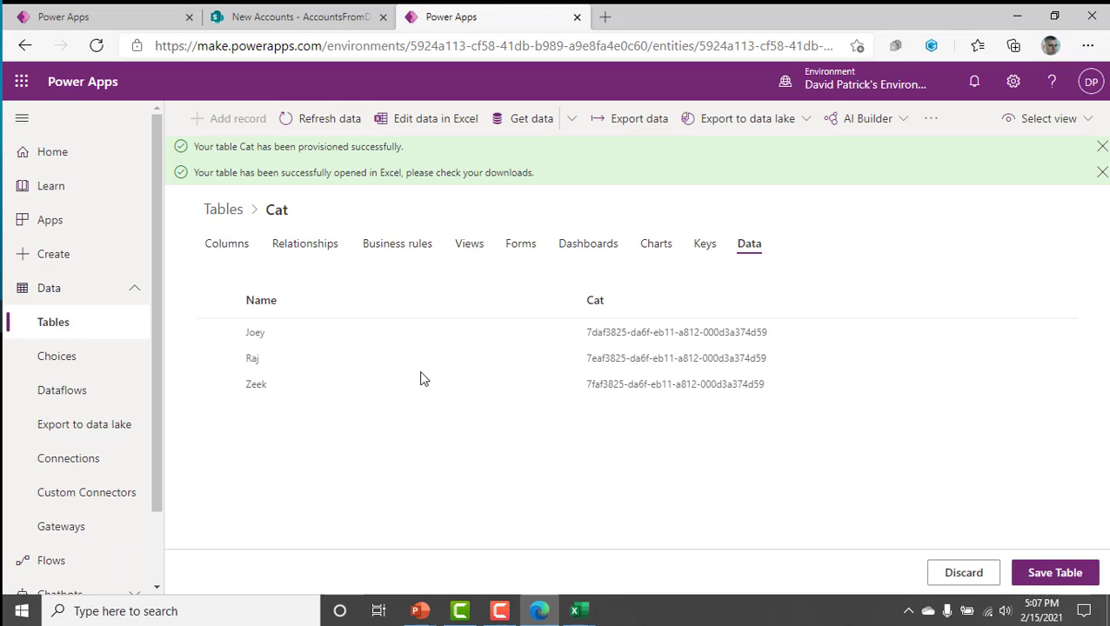
Switch to the PowerPoint slide show and view the Demo Recap slide.
key(alt+Tab)
key(alt+Tab)
key(alt+Tab)
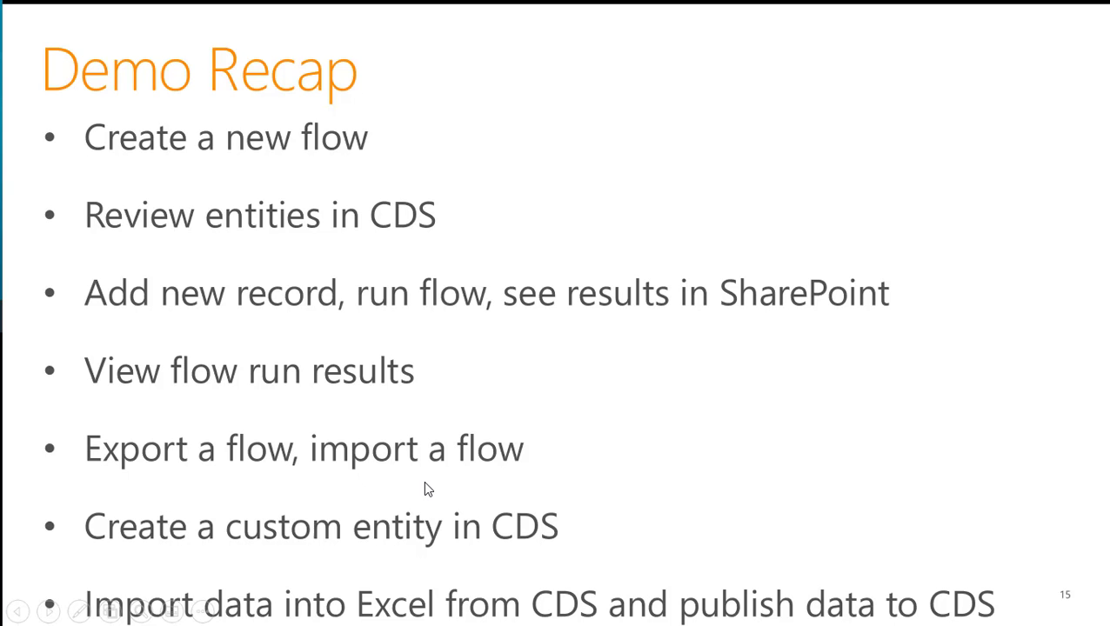
Return to Power Apps in the browser and go to the Flows list, discarding the unsaved changes on the Cat table.
key(alt+Tab)
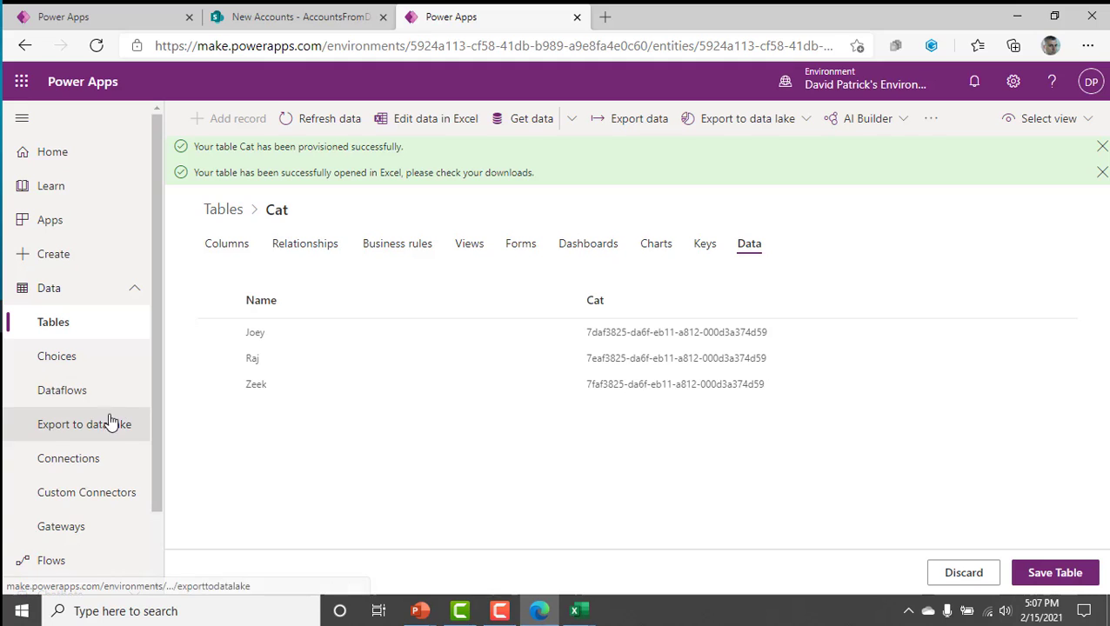
click(73, 564)
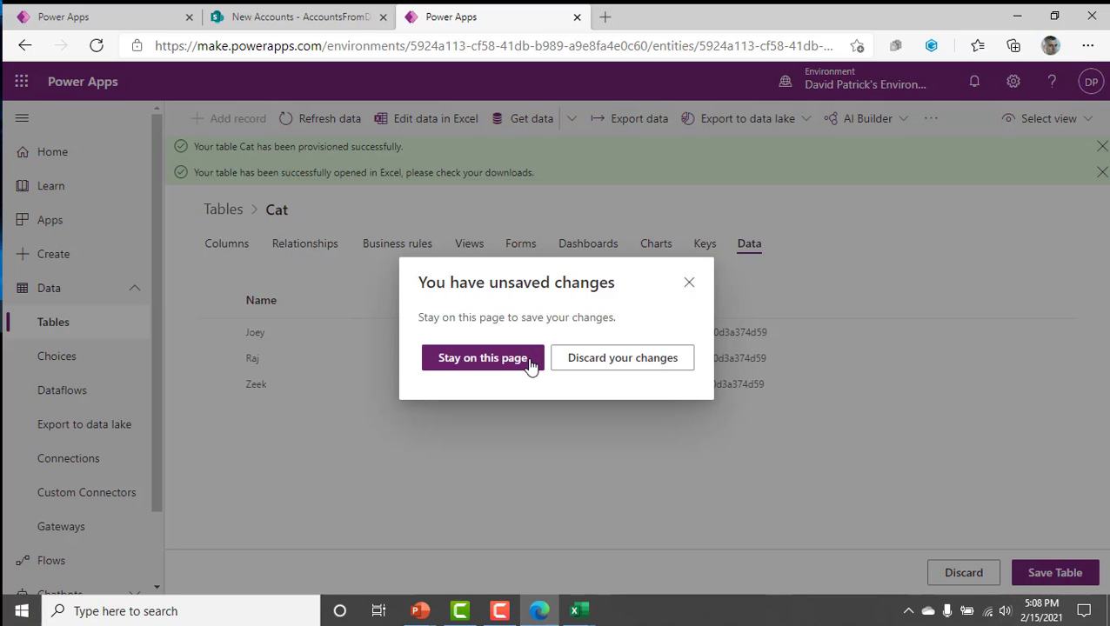
click(617, 362)
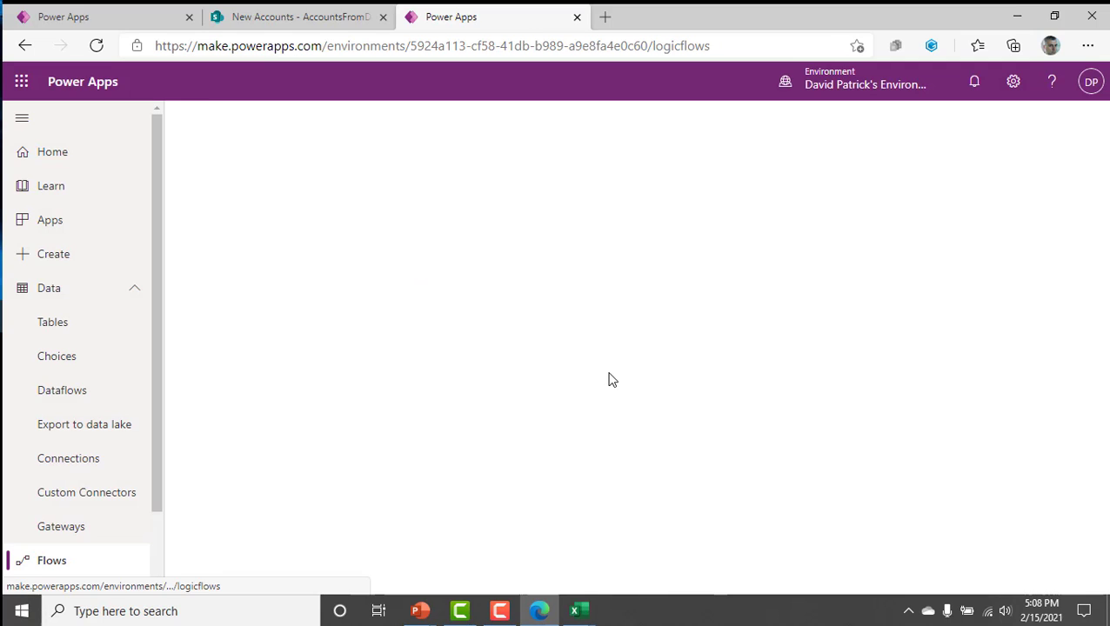
Switch to the MAD SharePoint (default) environment and display its cloud flows.
click(823, 91)
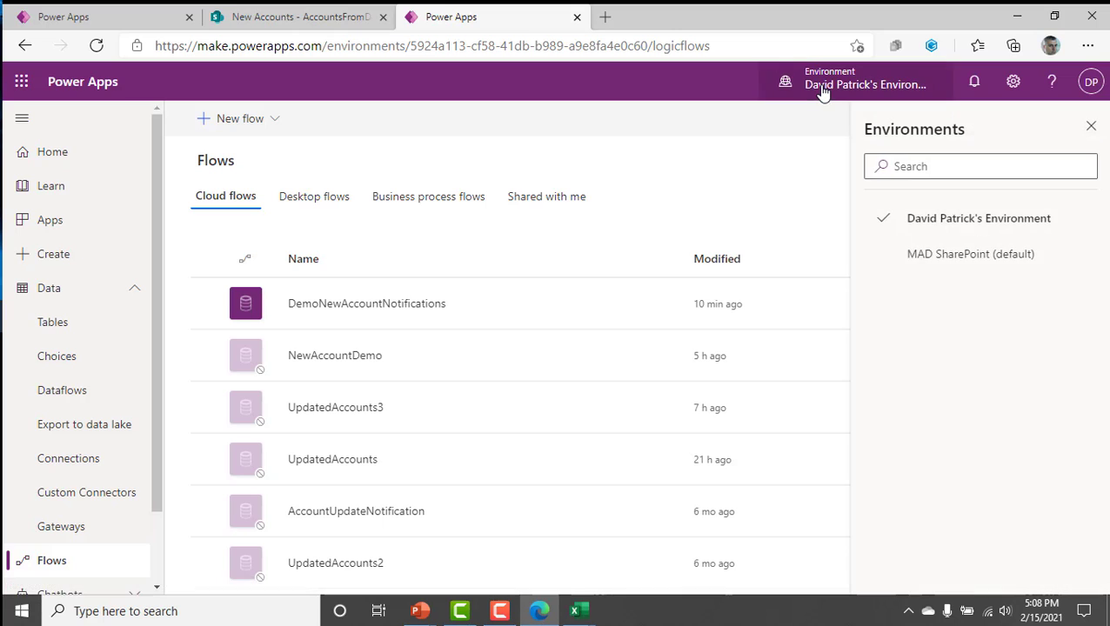
click(923, 251)
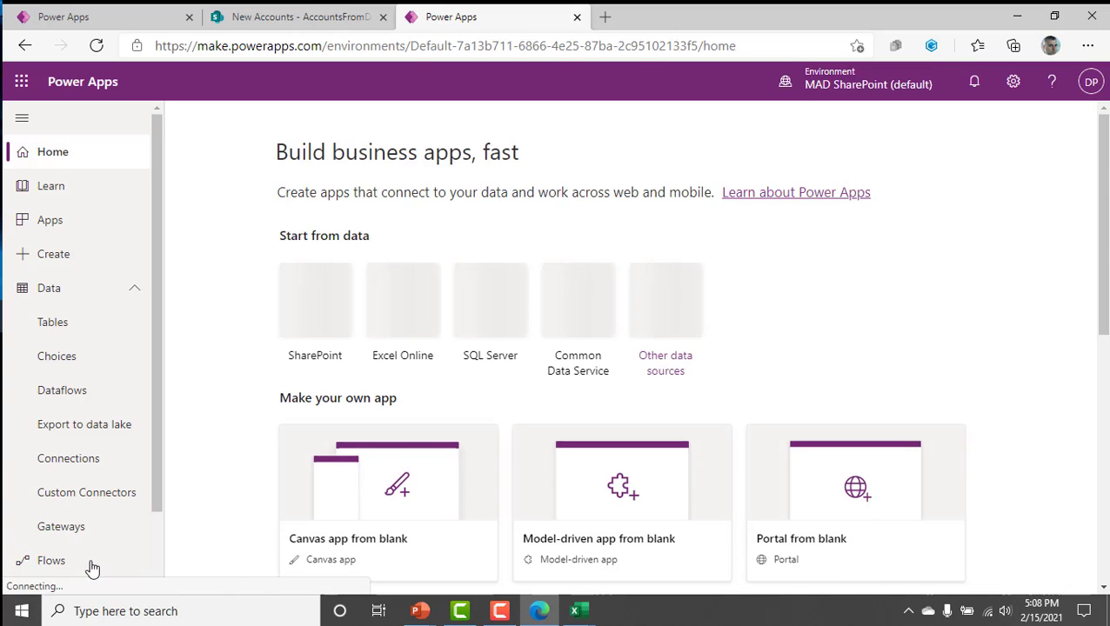
click(92, 565)
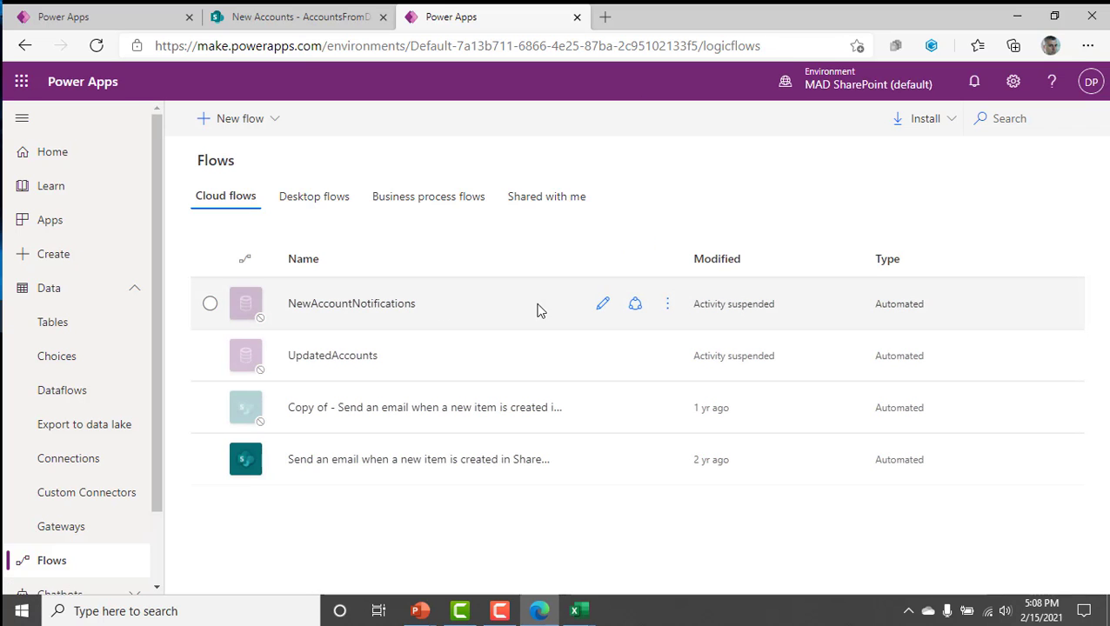
Examine the Send a copy and Save As options for the NewAccountNotifications flow, cancelling each one.
click(669, 304)
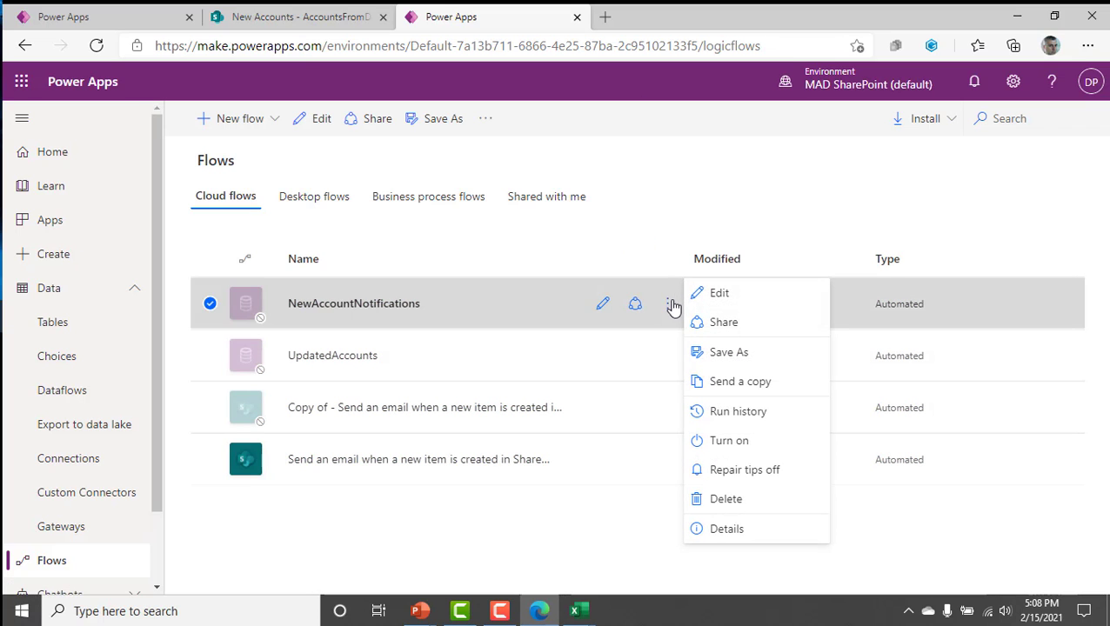
click(805, 381)
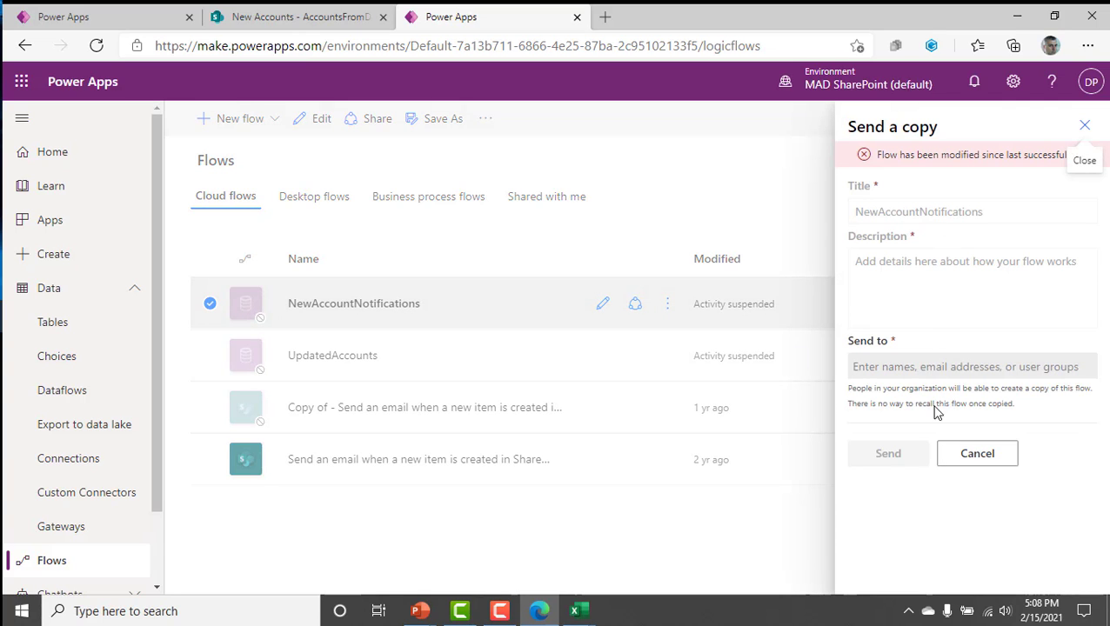
click(957, 454)
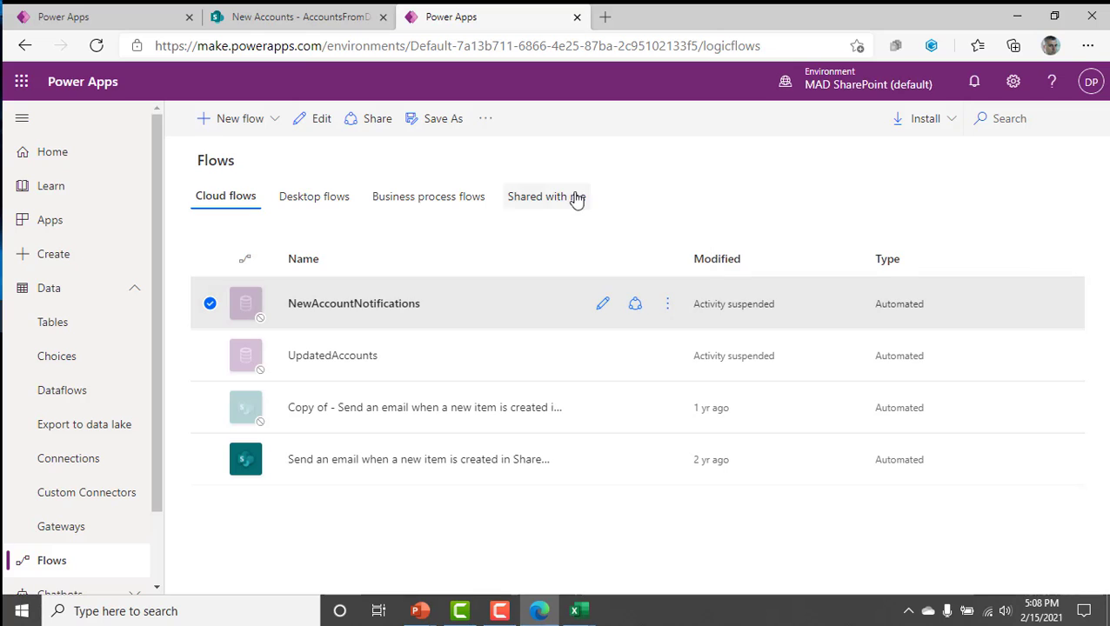
click(438, 124)
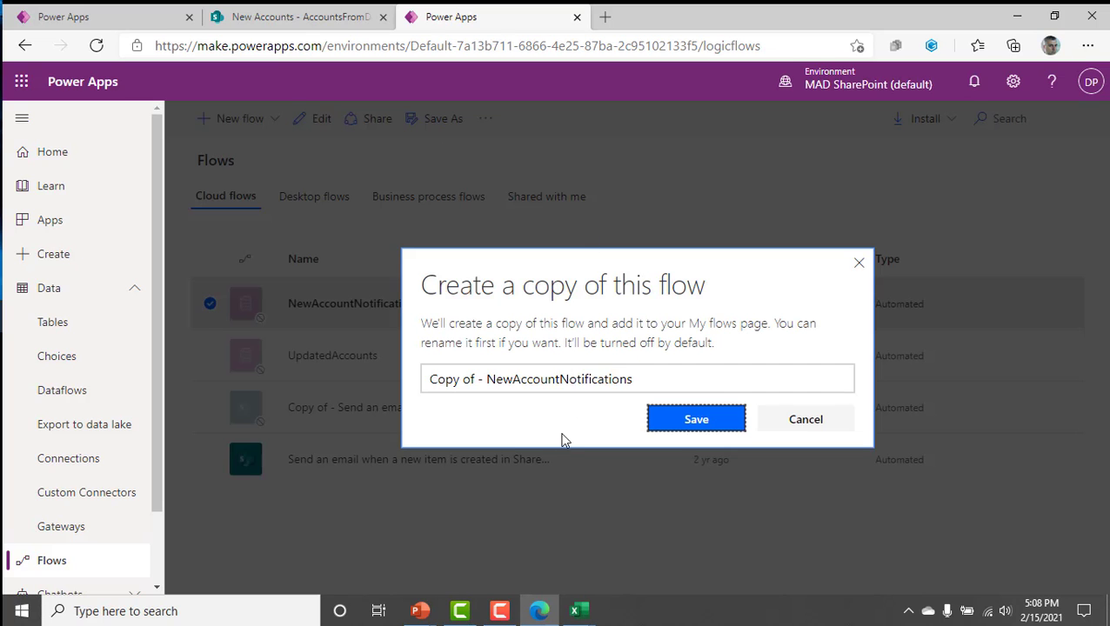
click(805, 419)
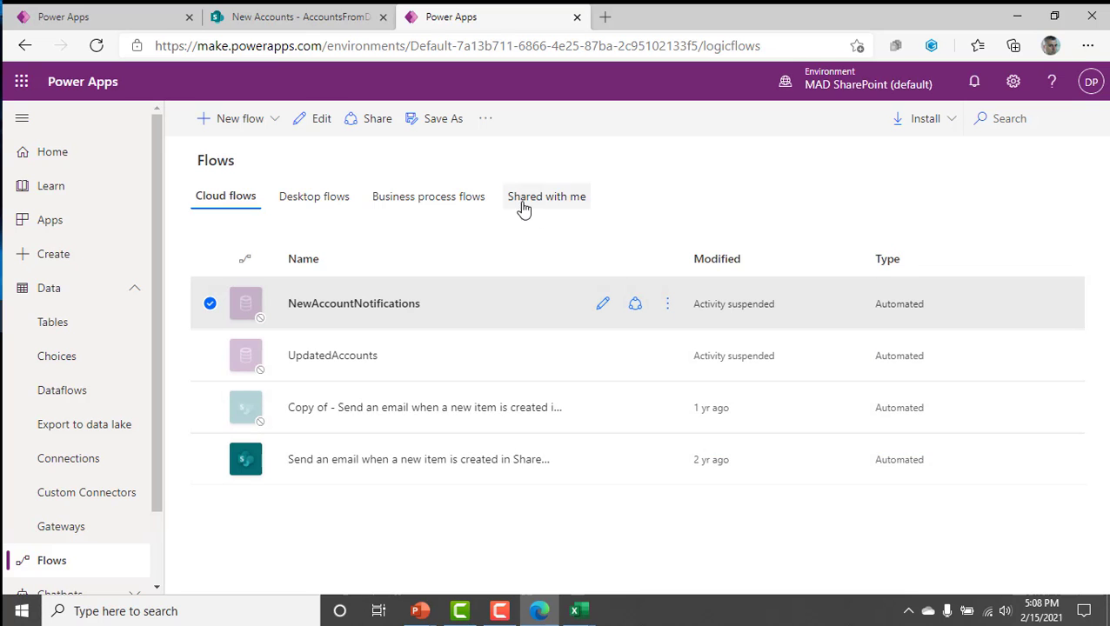
View the owners and embedded connections of the NewAccountNotifications flow, and return to its details page.
click(356, 121)
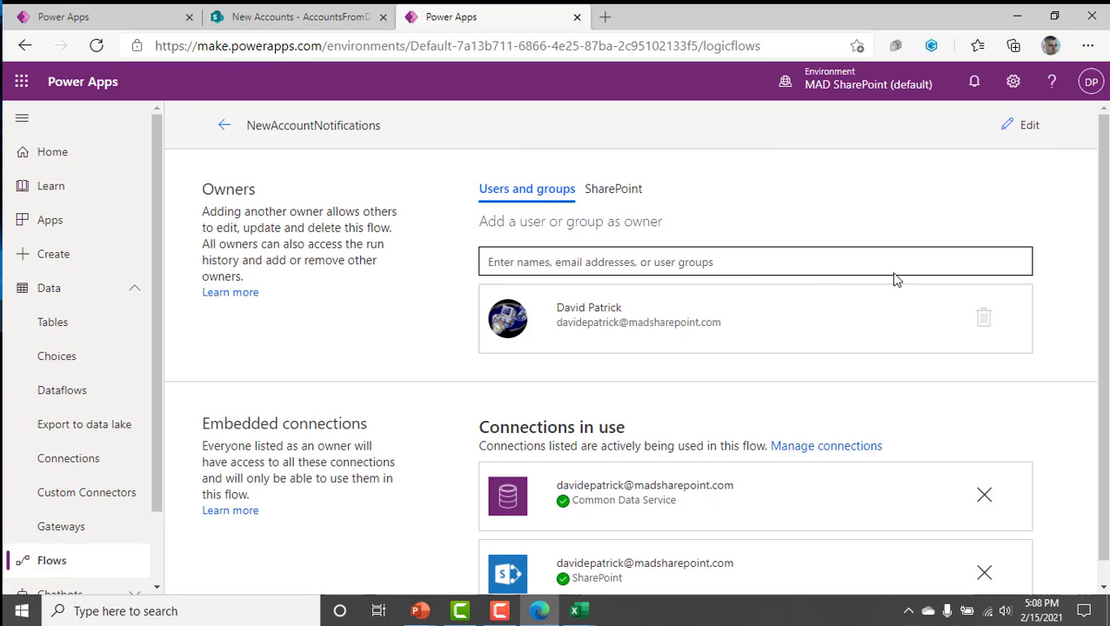
click(224, 125)
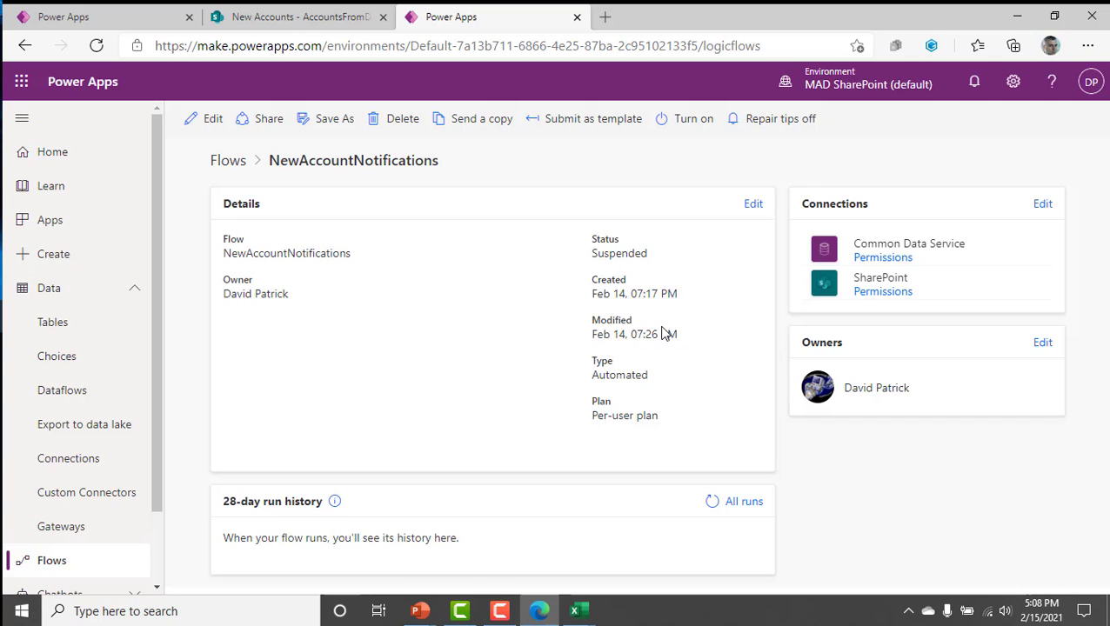
Switch to the PowerPoint slide show, advance the slides and ink a stroke beside the heading "Convert a Trial environment to Production".
key(alt+Tab)
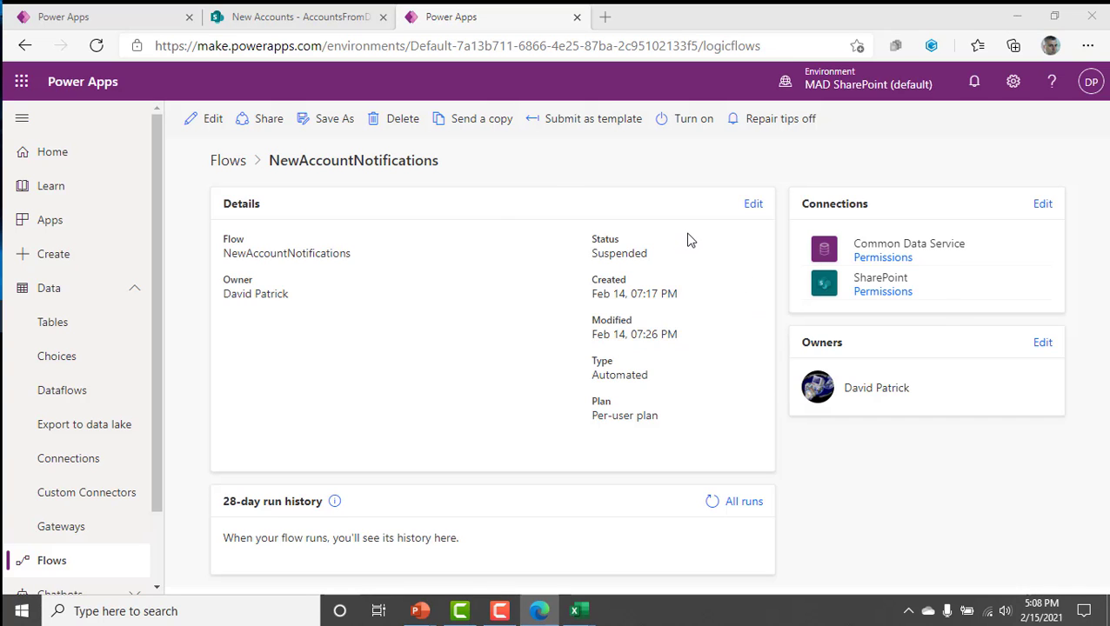
key(Right)
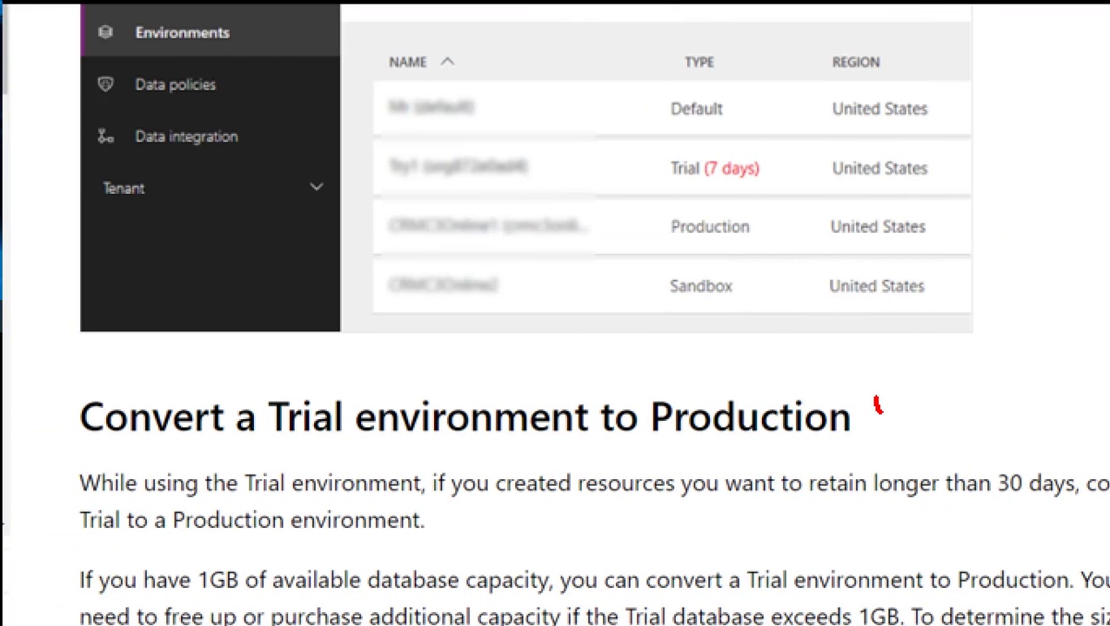
drag(879, 411, 1105, 309)
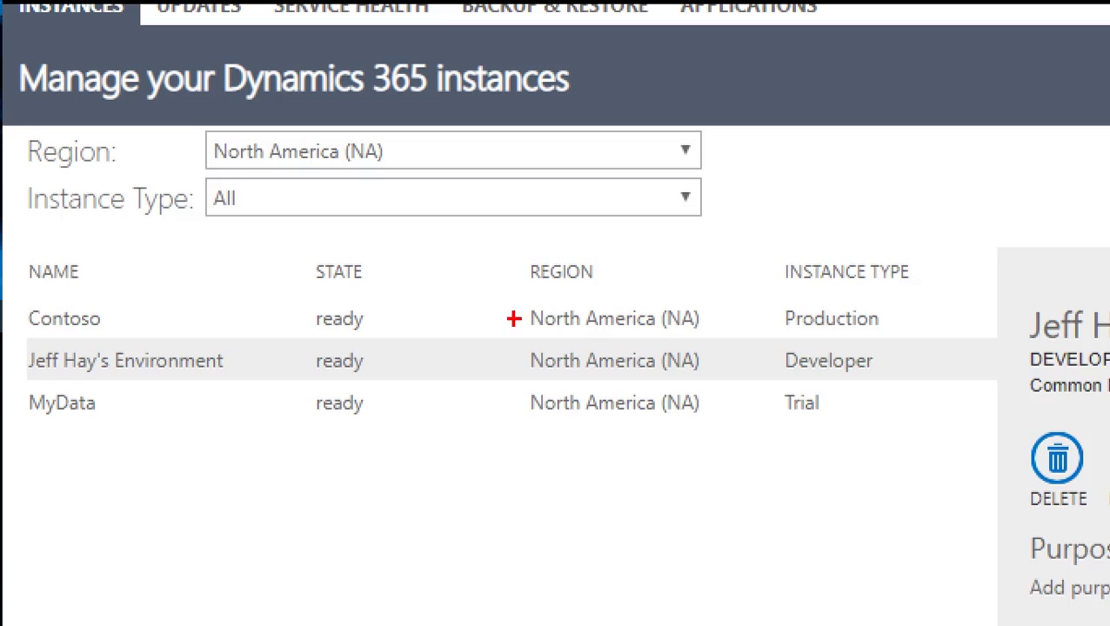
Mark the Production, Developer and Trial instance types on the Dynamics 365 instances slide with pen strokes.
drag(879, 314, 929, 288)
drag(884, 356, 950, 329)
drag(842, 404, 959, 375)
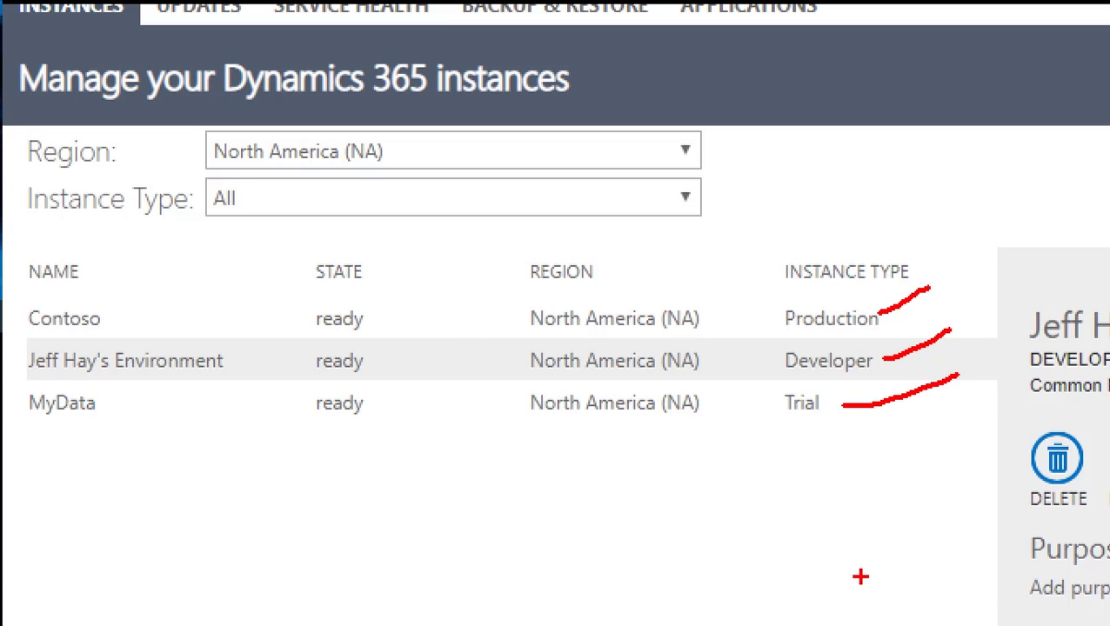